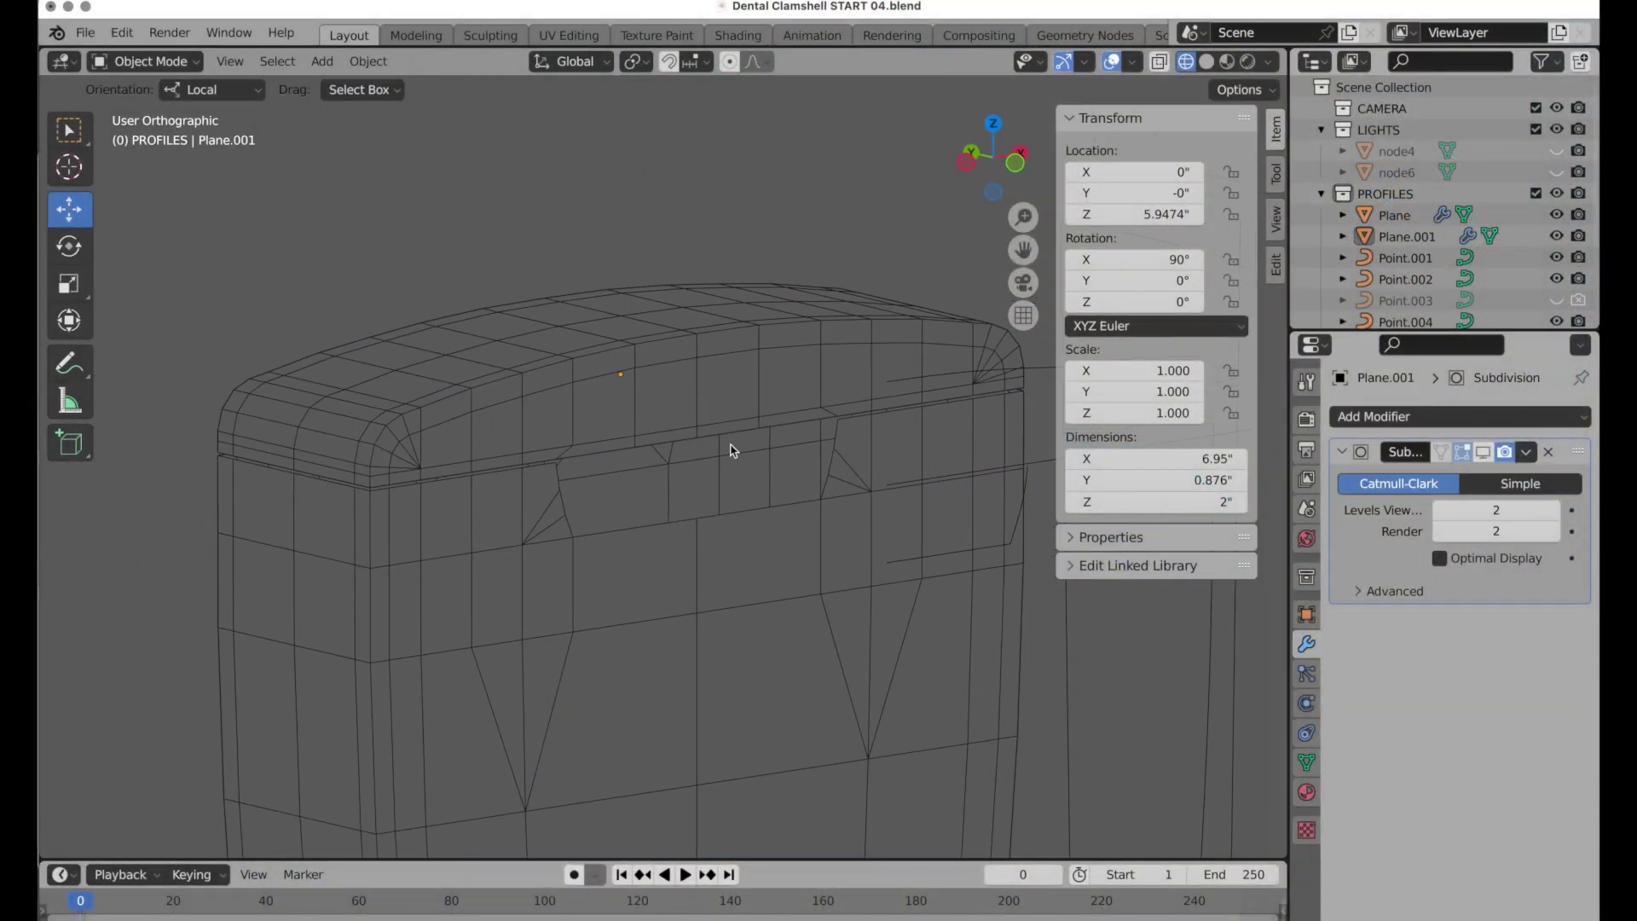
Switch to Left Orthographic view and select both profile curves.
click(970, 167)
shift+middle_drag(884, 290, 696, 205)
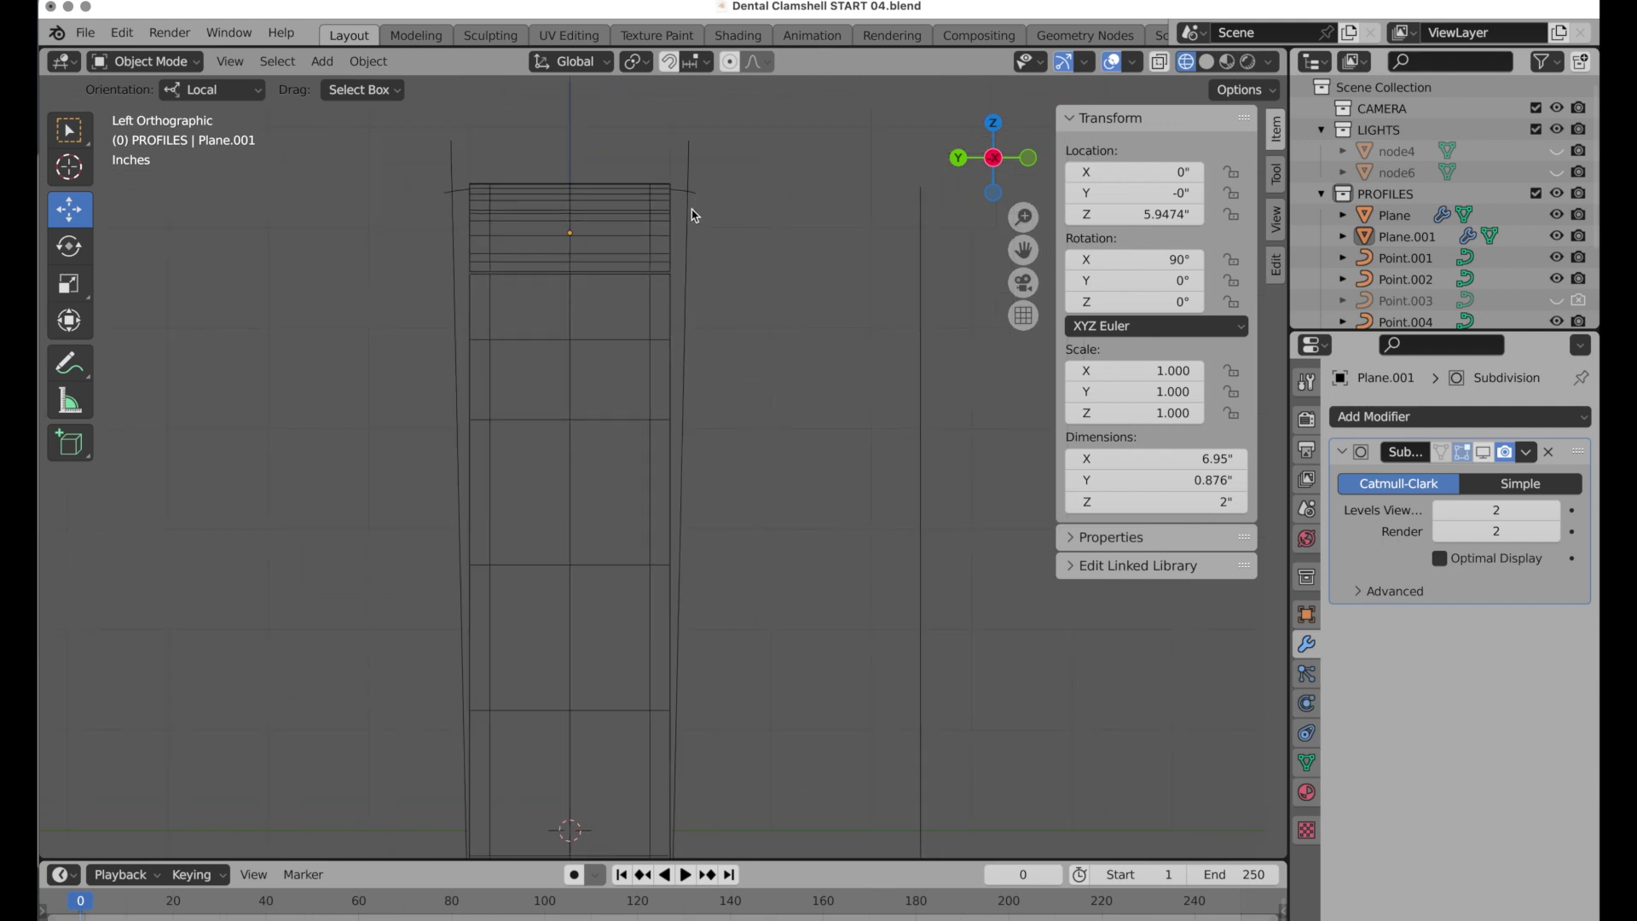
click(692, 215)
shift+click(457, 237)
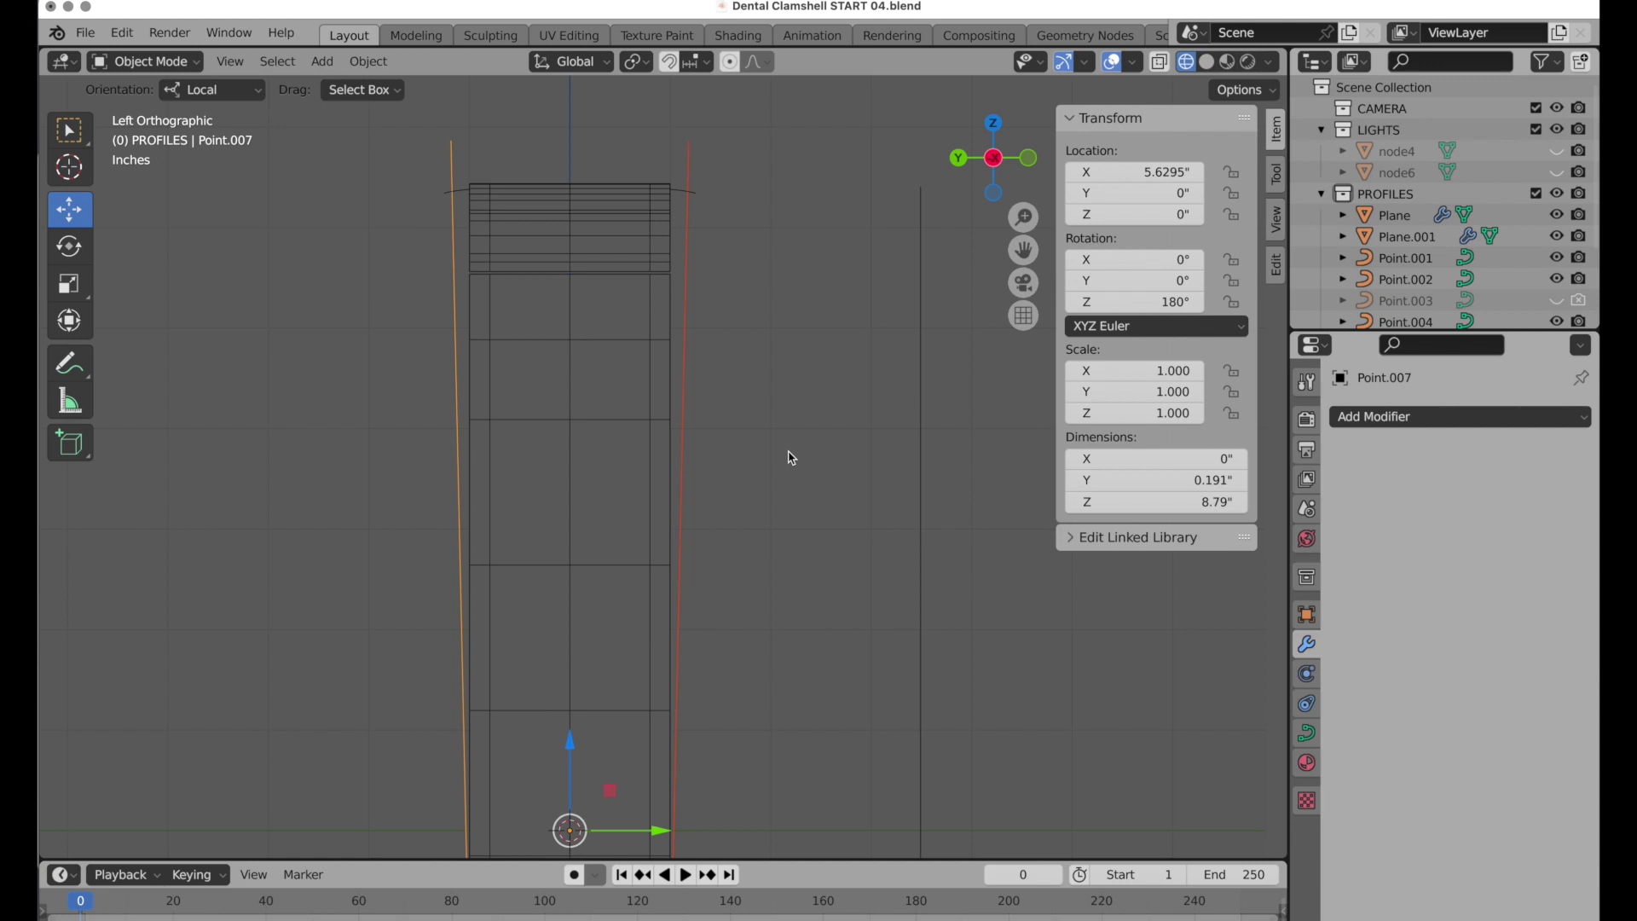
Save incrementally as Dental Clamshell START 05.blend, enlarge the outliner, and select Plane.
key(ctrl+alt+s)
drag(1431, 332, 1431, 639)
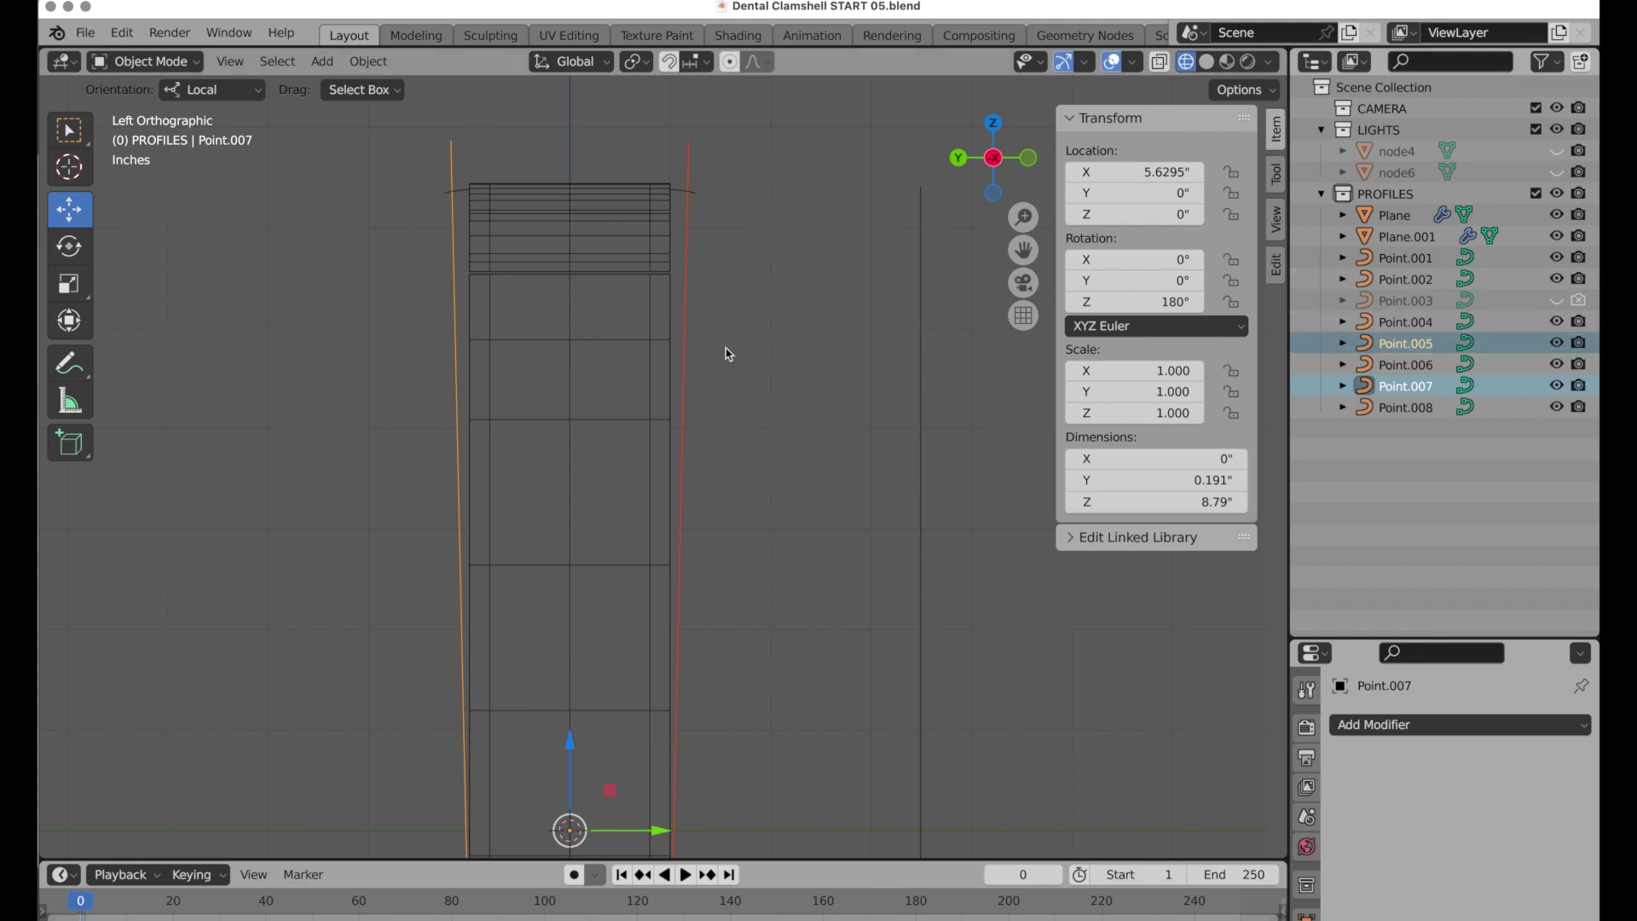
click(670, 288)
Move Plane and Plane.001 out of the PROFILES collection and collapse it.
shift+click(663, 261)
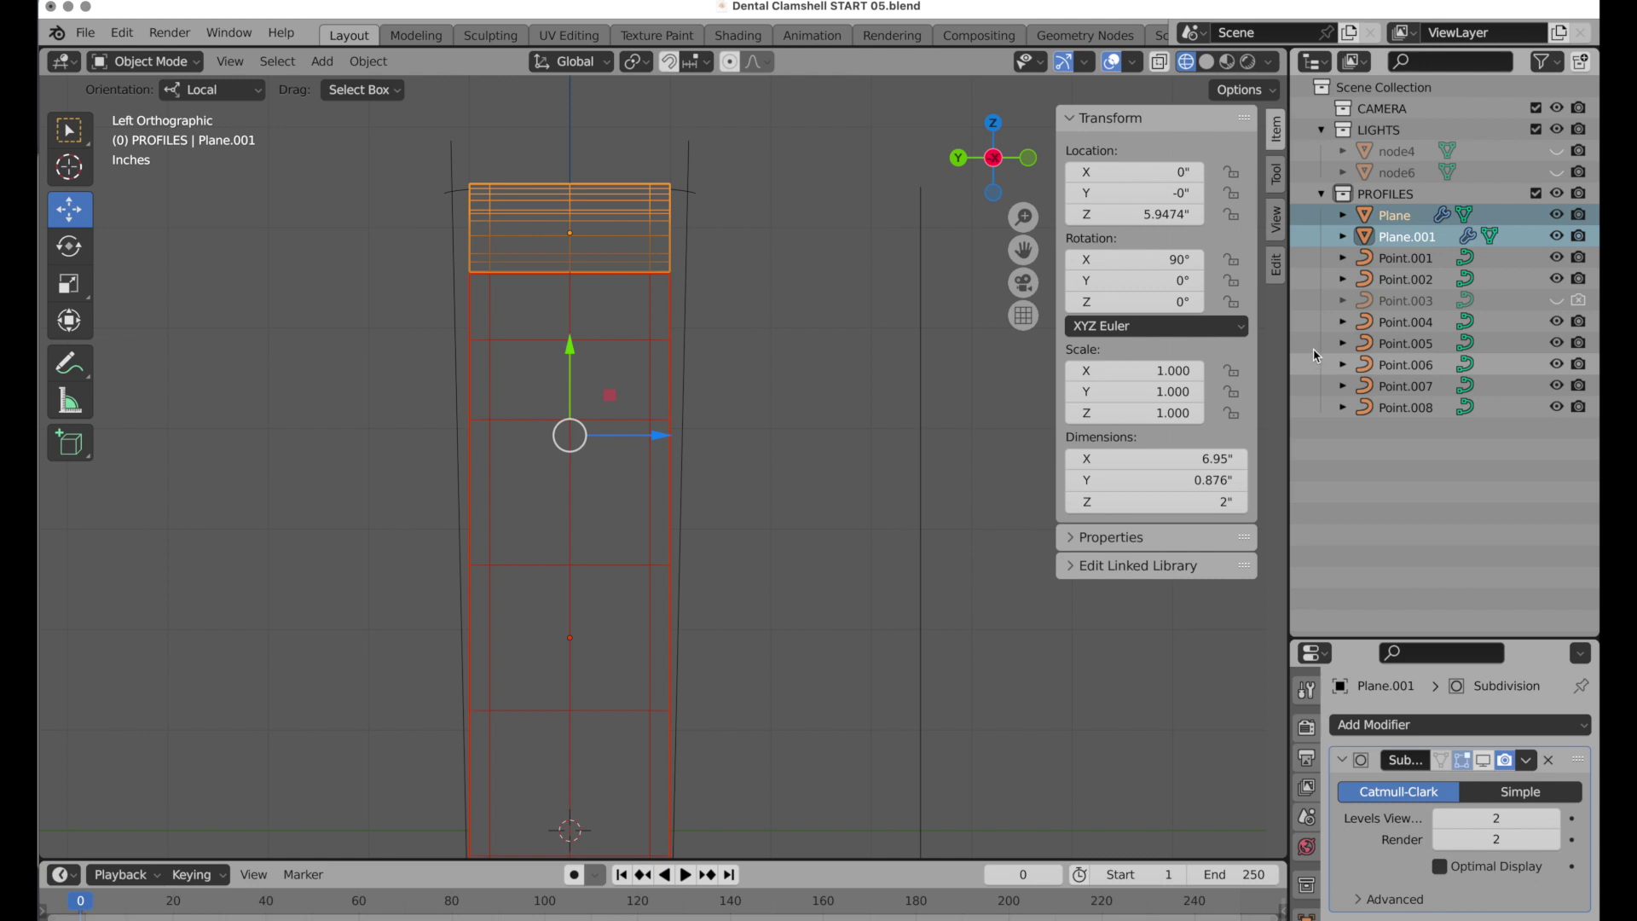
drag(1365, 218, 1415, 87)
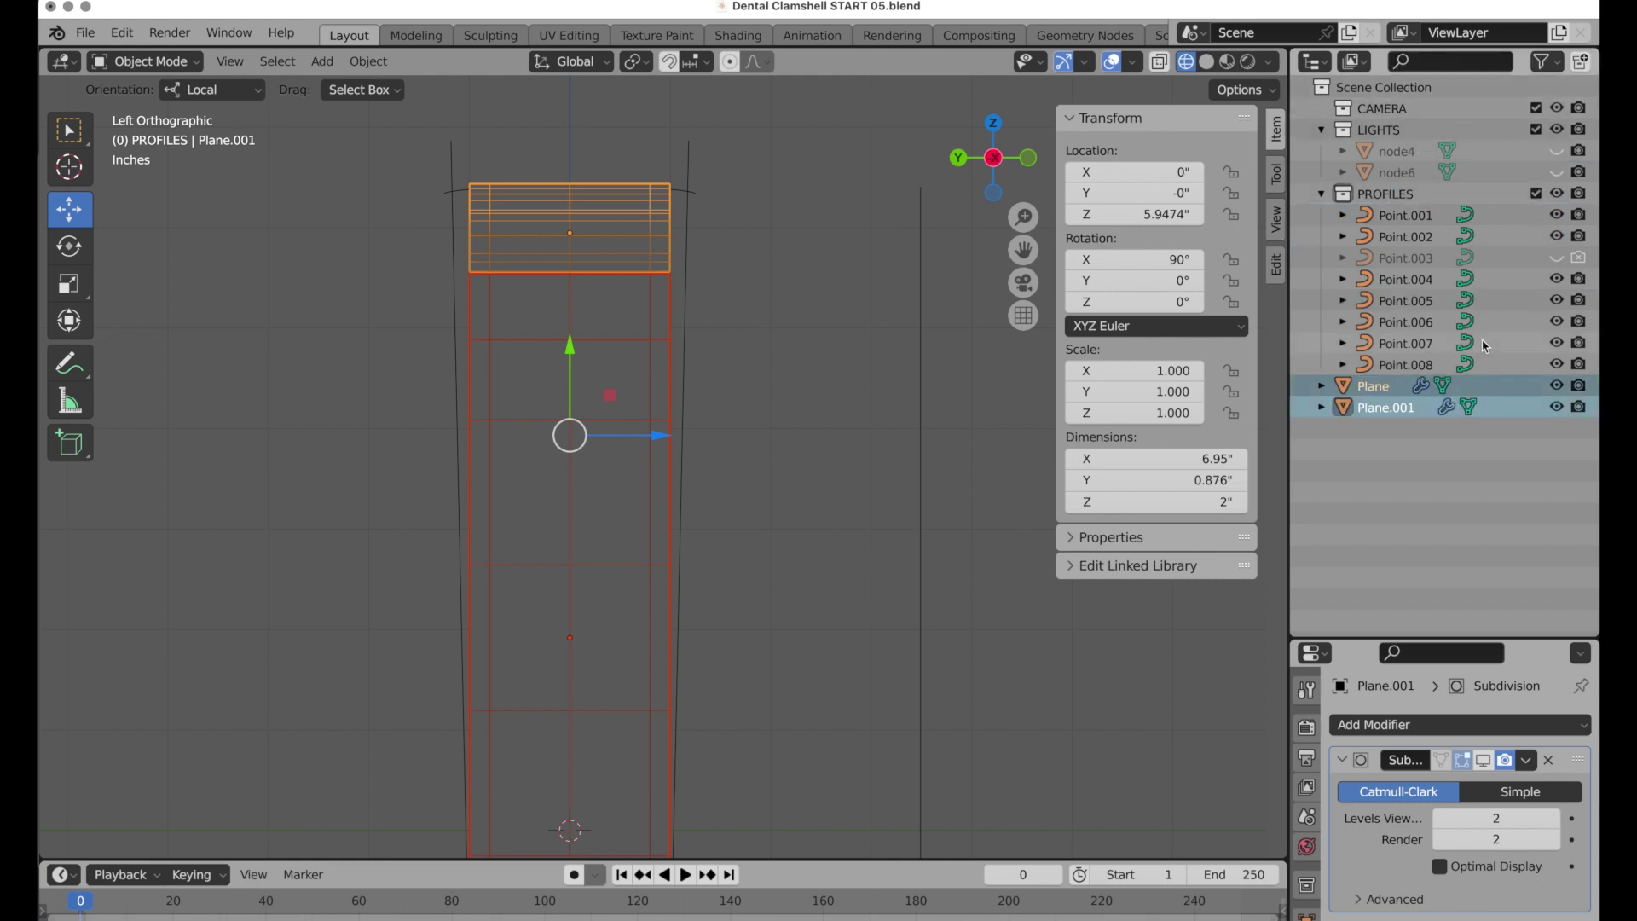
click(1321, 194)
Rename Plane.001 to CAP and Plane to BODY.
click(1390, 239)
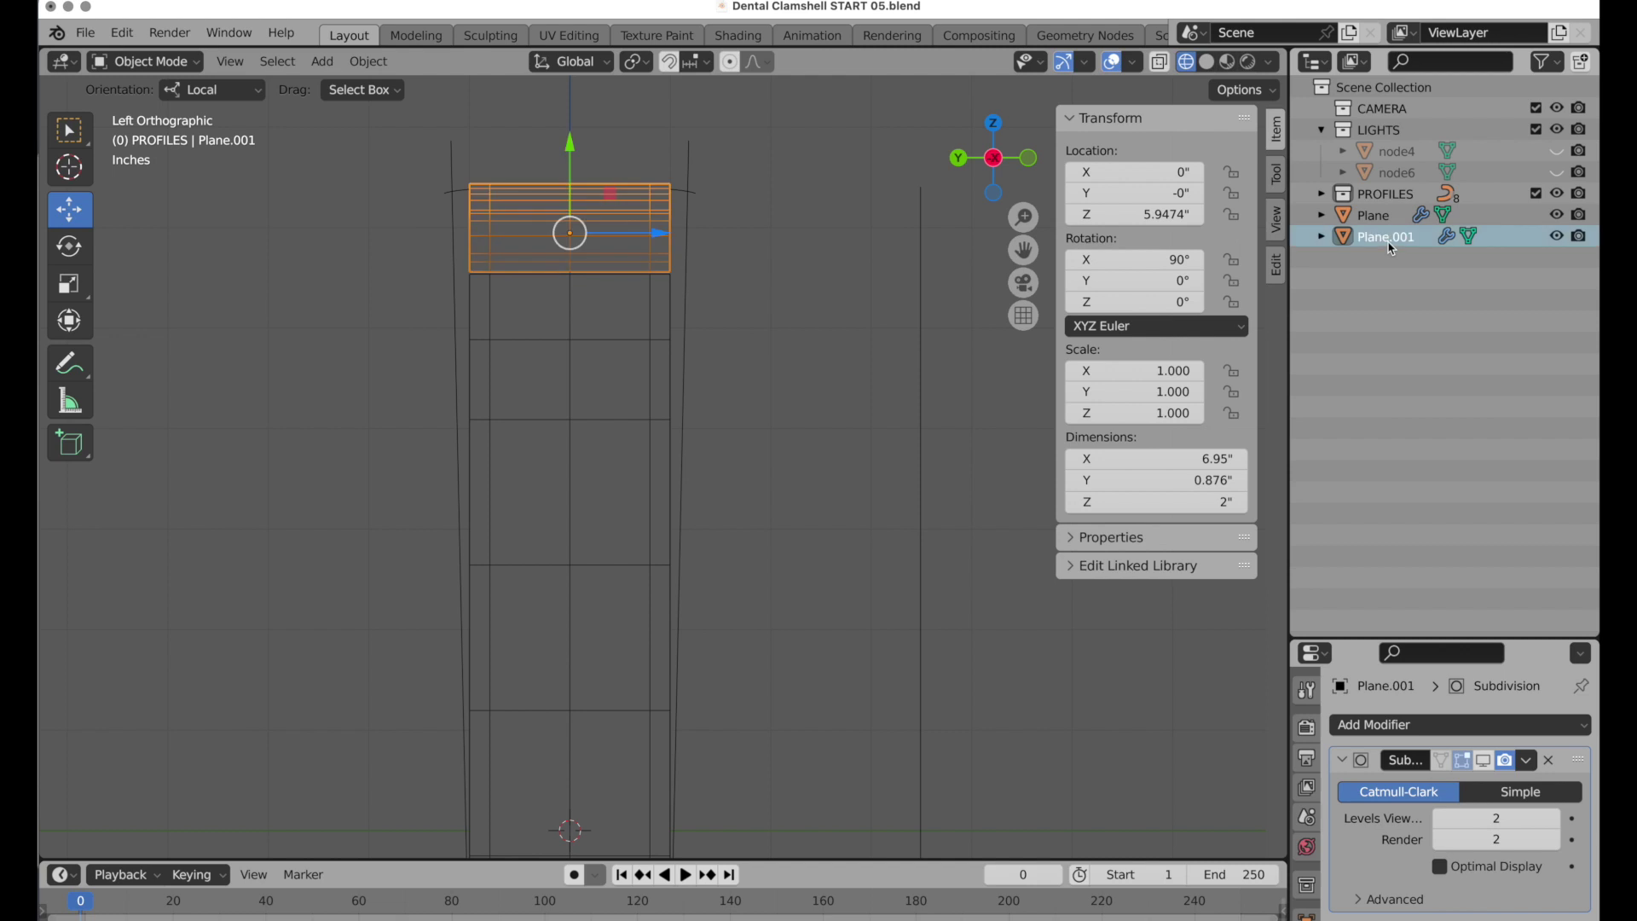
double_click(1388, 243)
text(CAP)
key(Return)
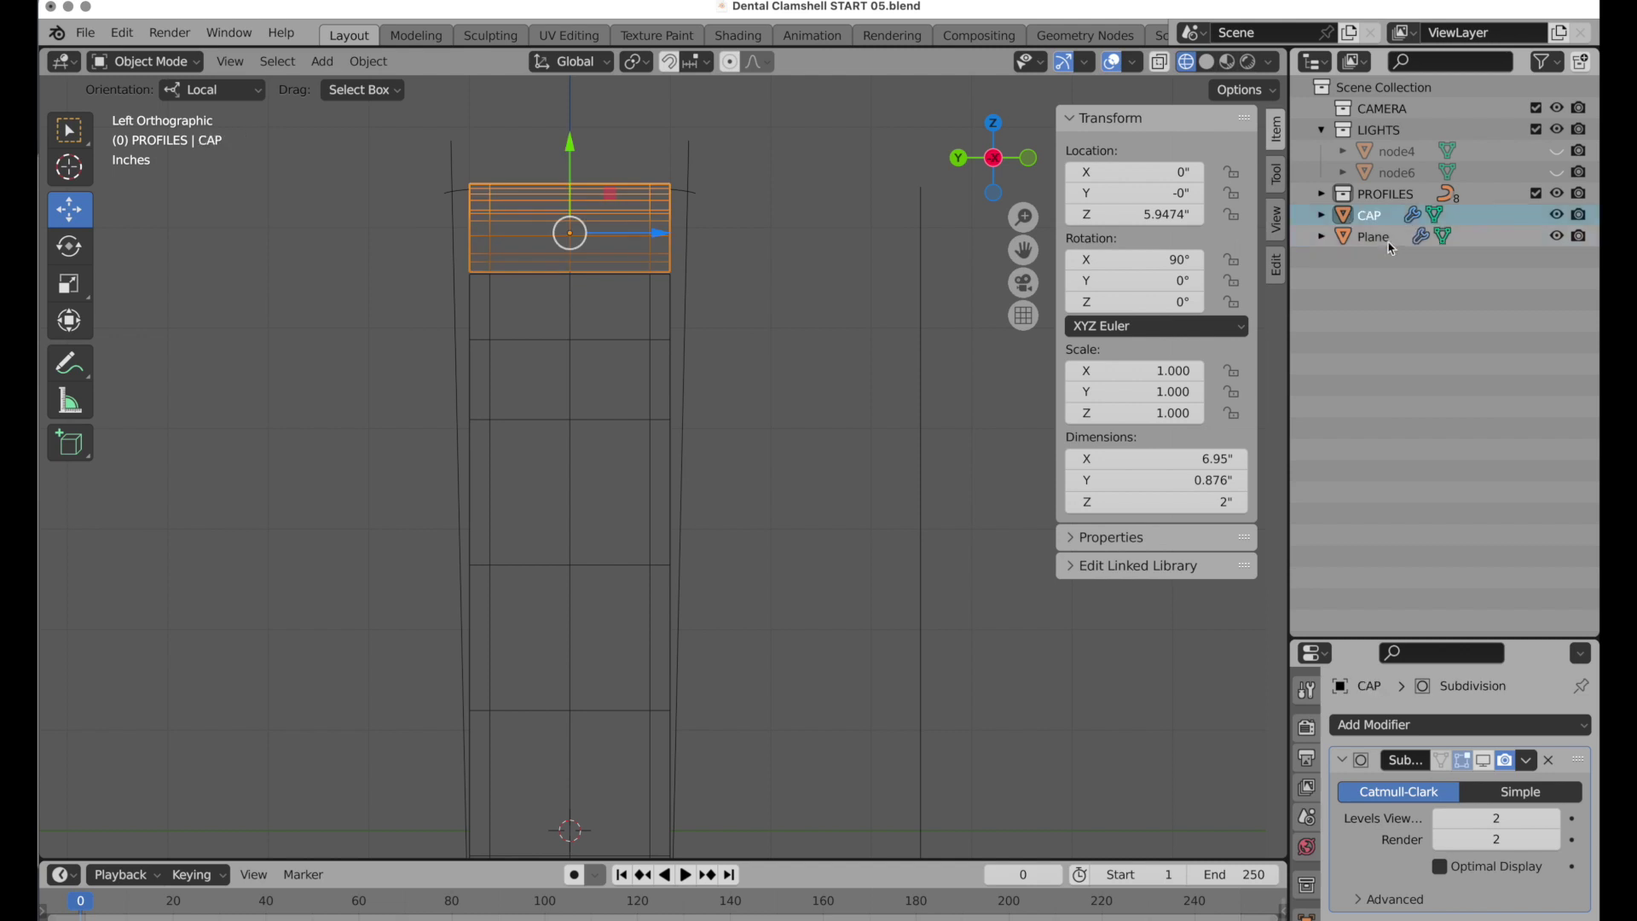
click(1378, 239)
double_click(1378, 241)
text(BODY)
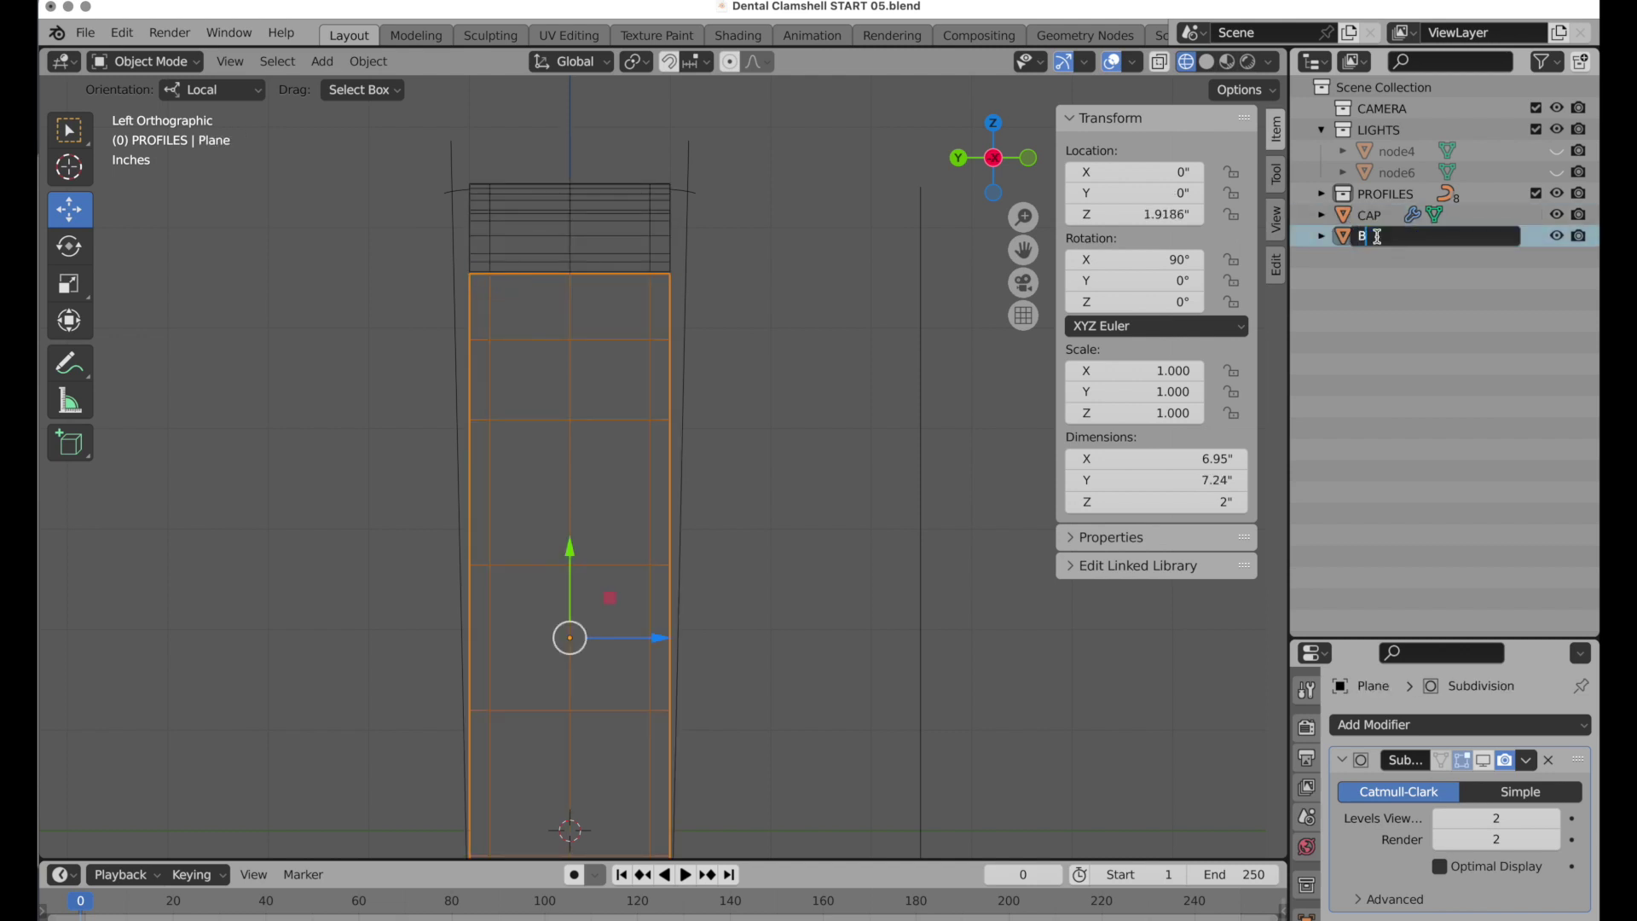
key(Return)
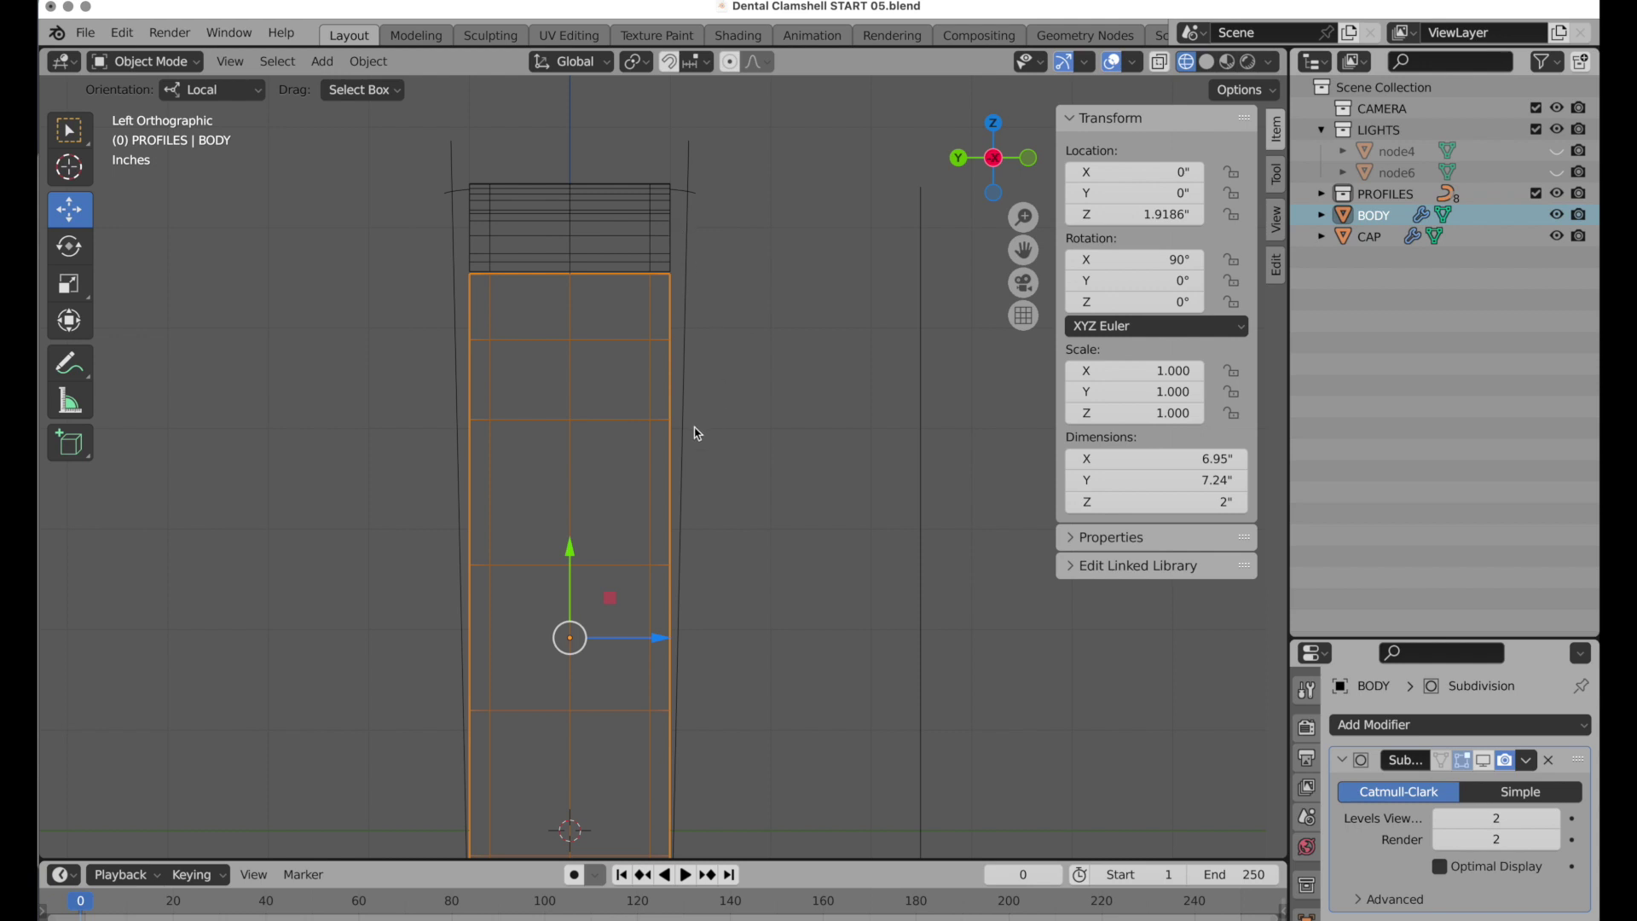
Snap the 3D cursor to BODY's origin and add a lattice there.
key(shift+s)
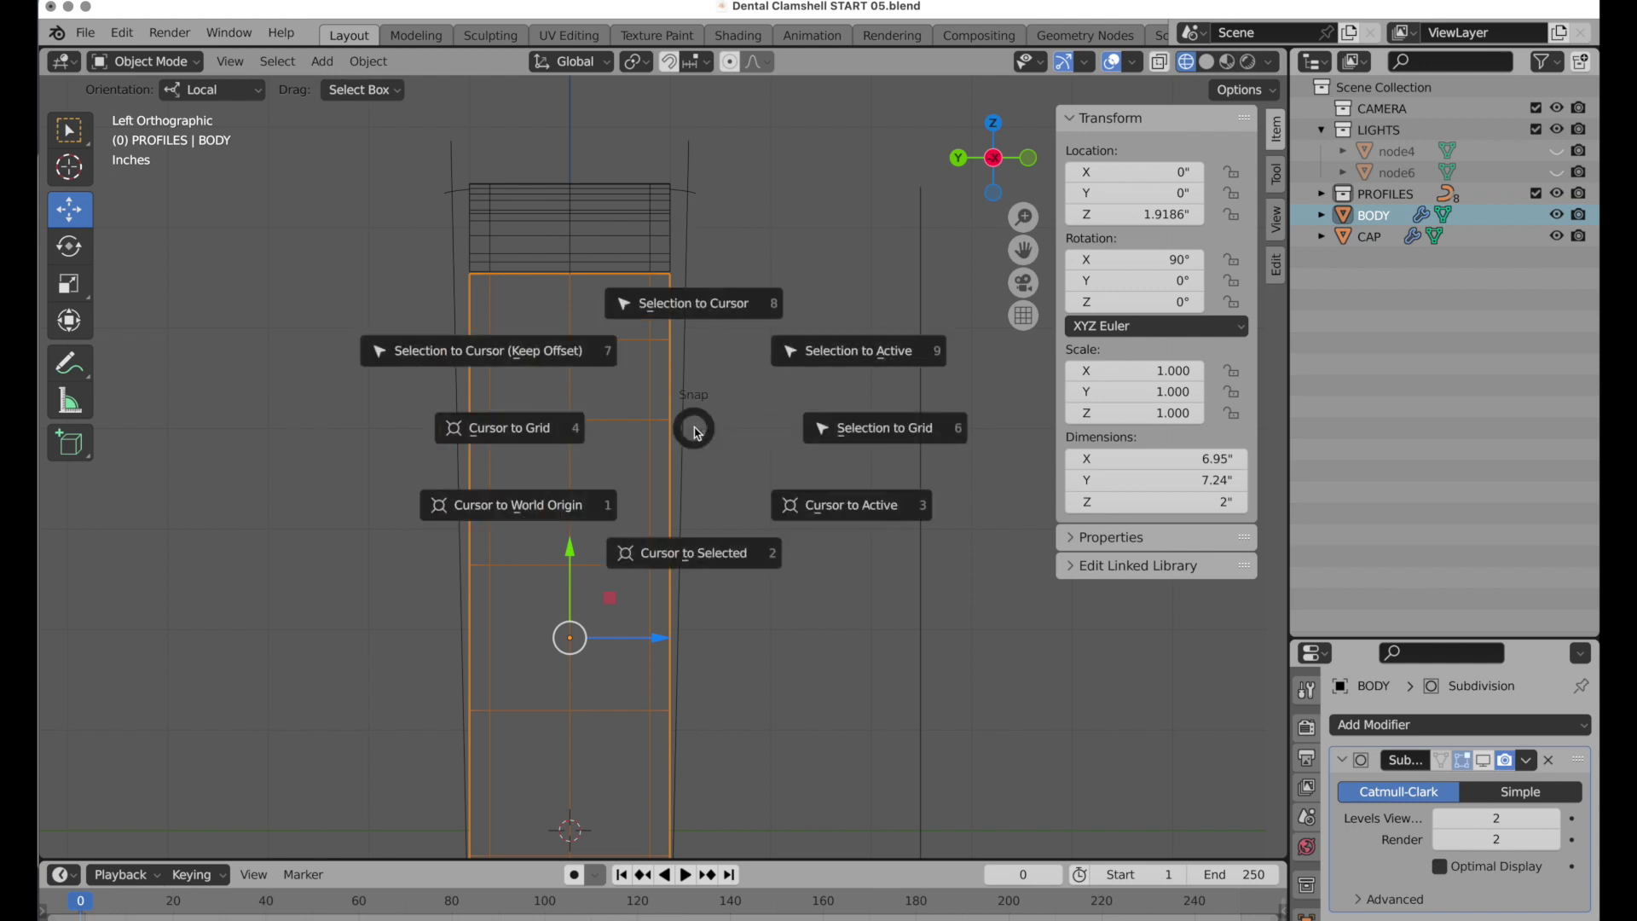
click(704, 554)
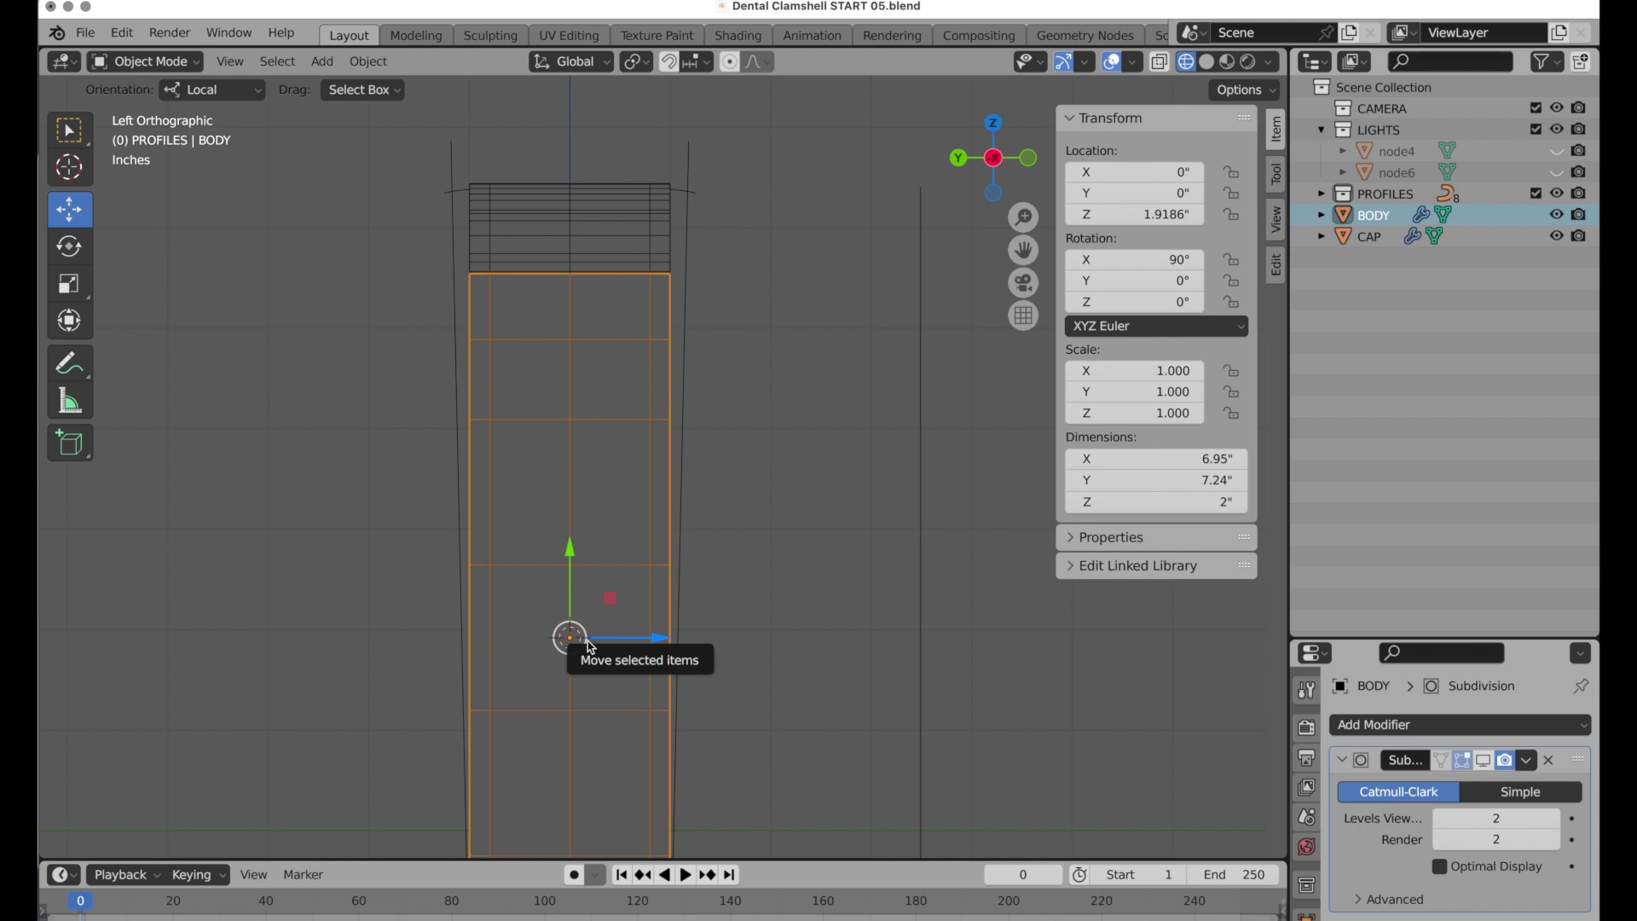
key(shift+a)
mouse_move(846, 424)
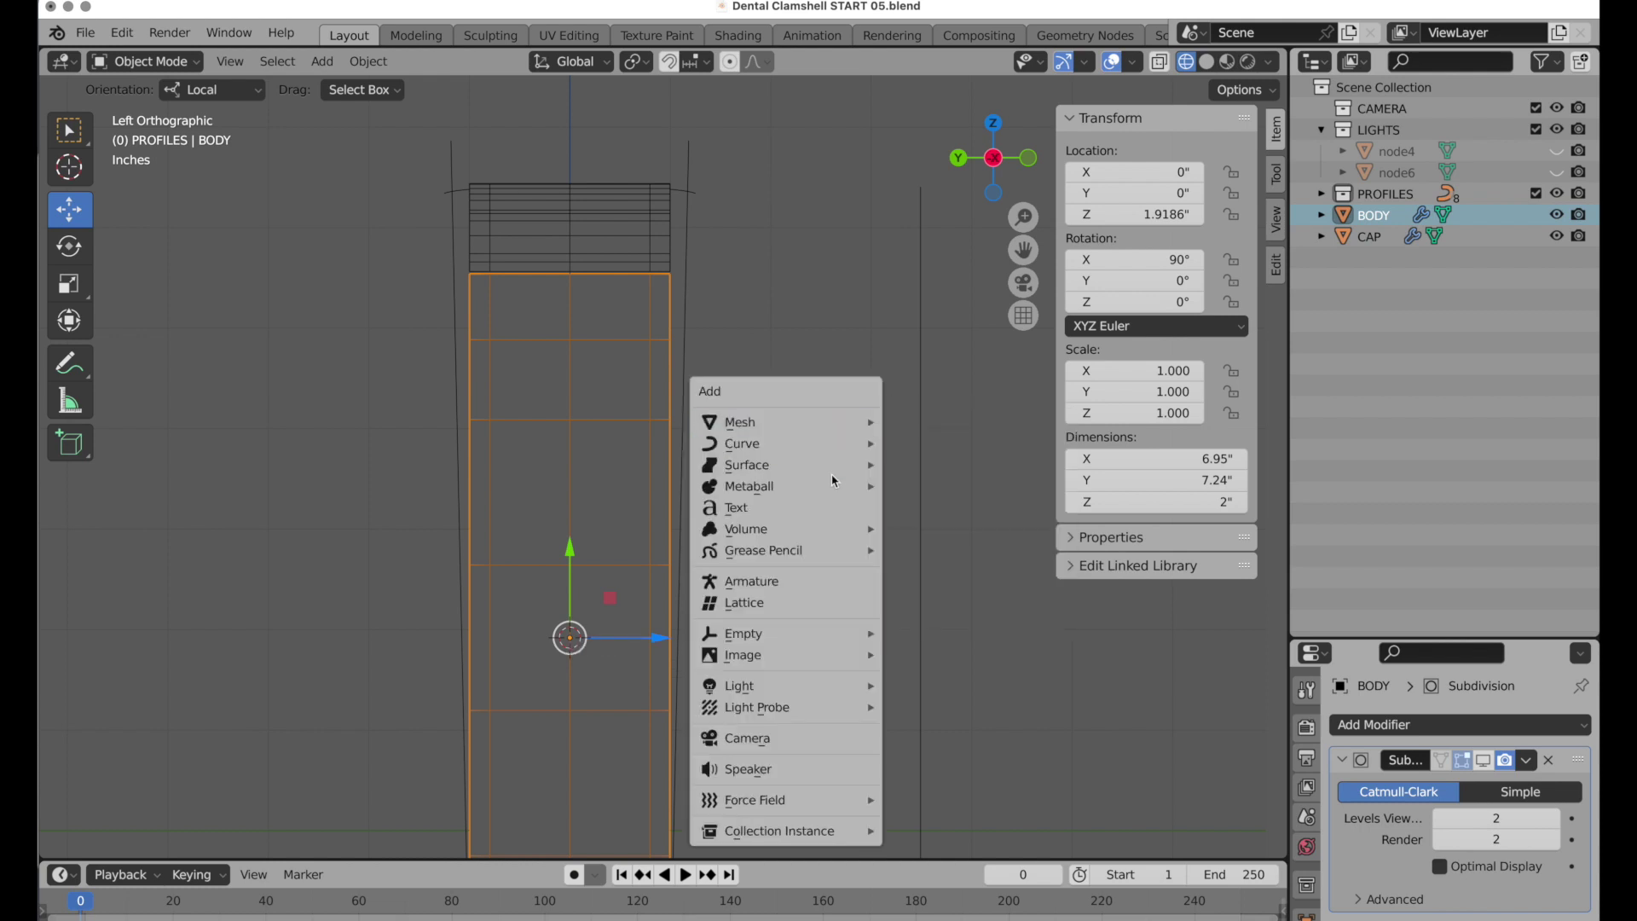
click(810, 604)
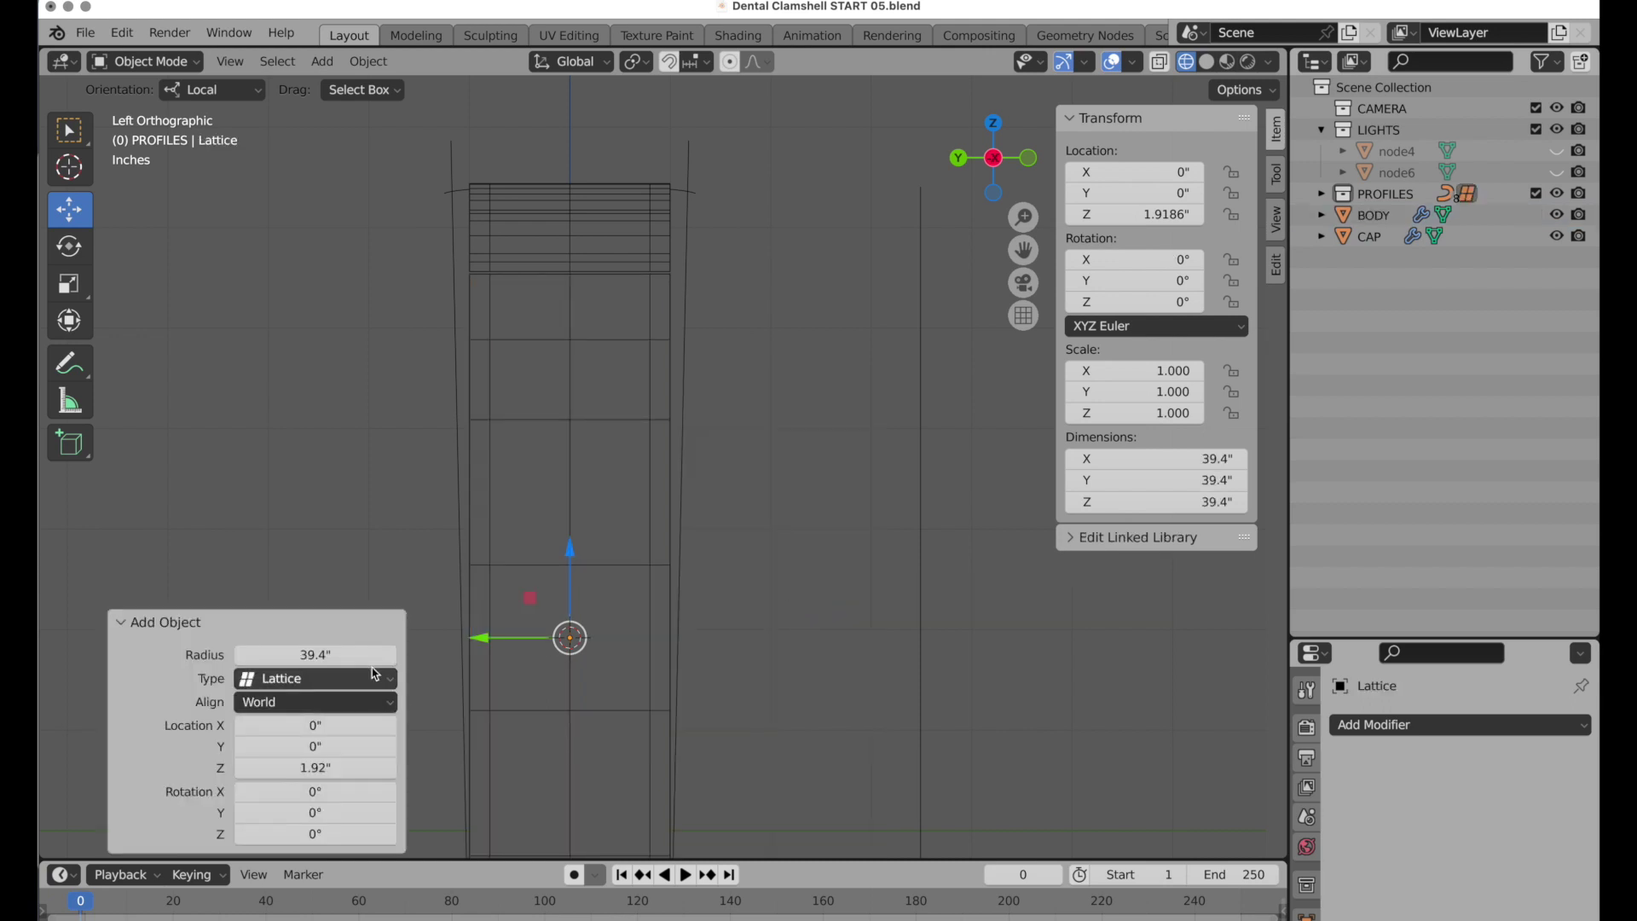
Set the lattice radius to 5" and reframe the view around it.
click(343, 655)
text(5)
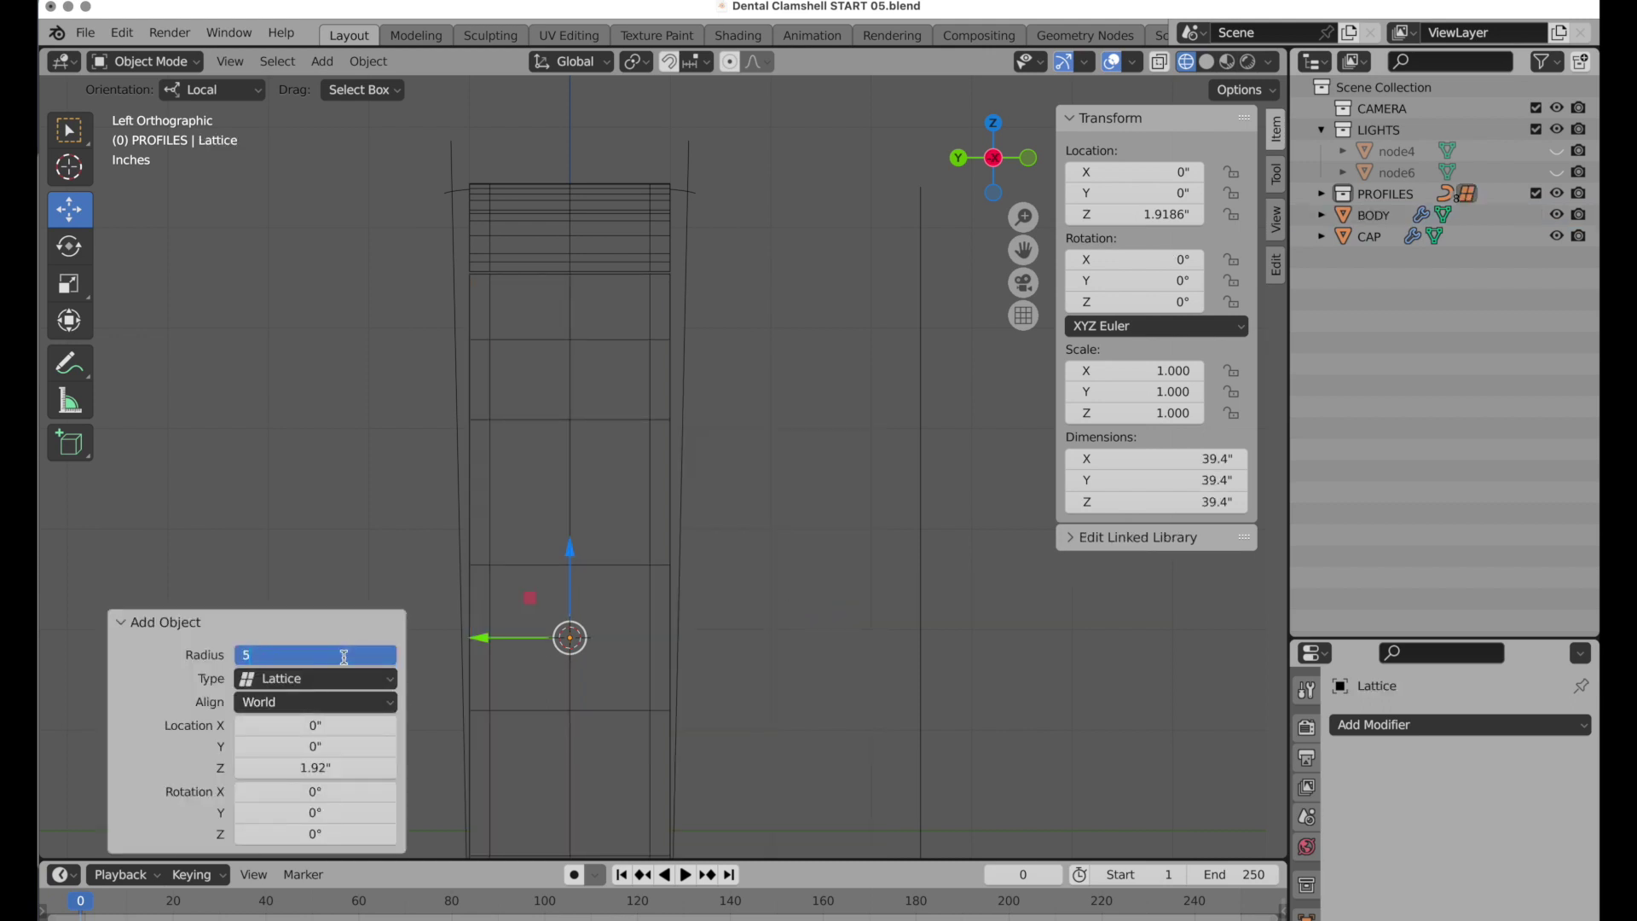
key(Return)
scroll(724, 614, down, 1)
shift+middle_drag(719, 621, 840, 513)
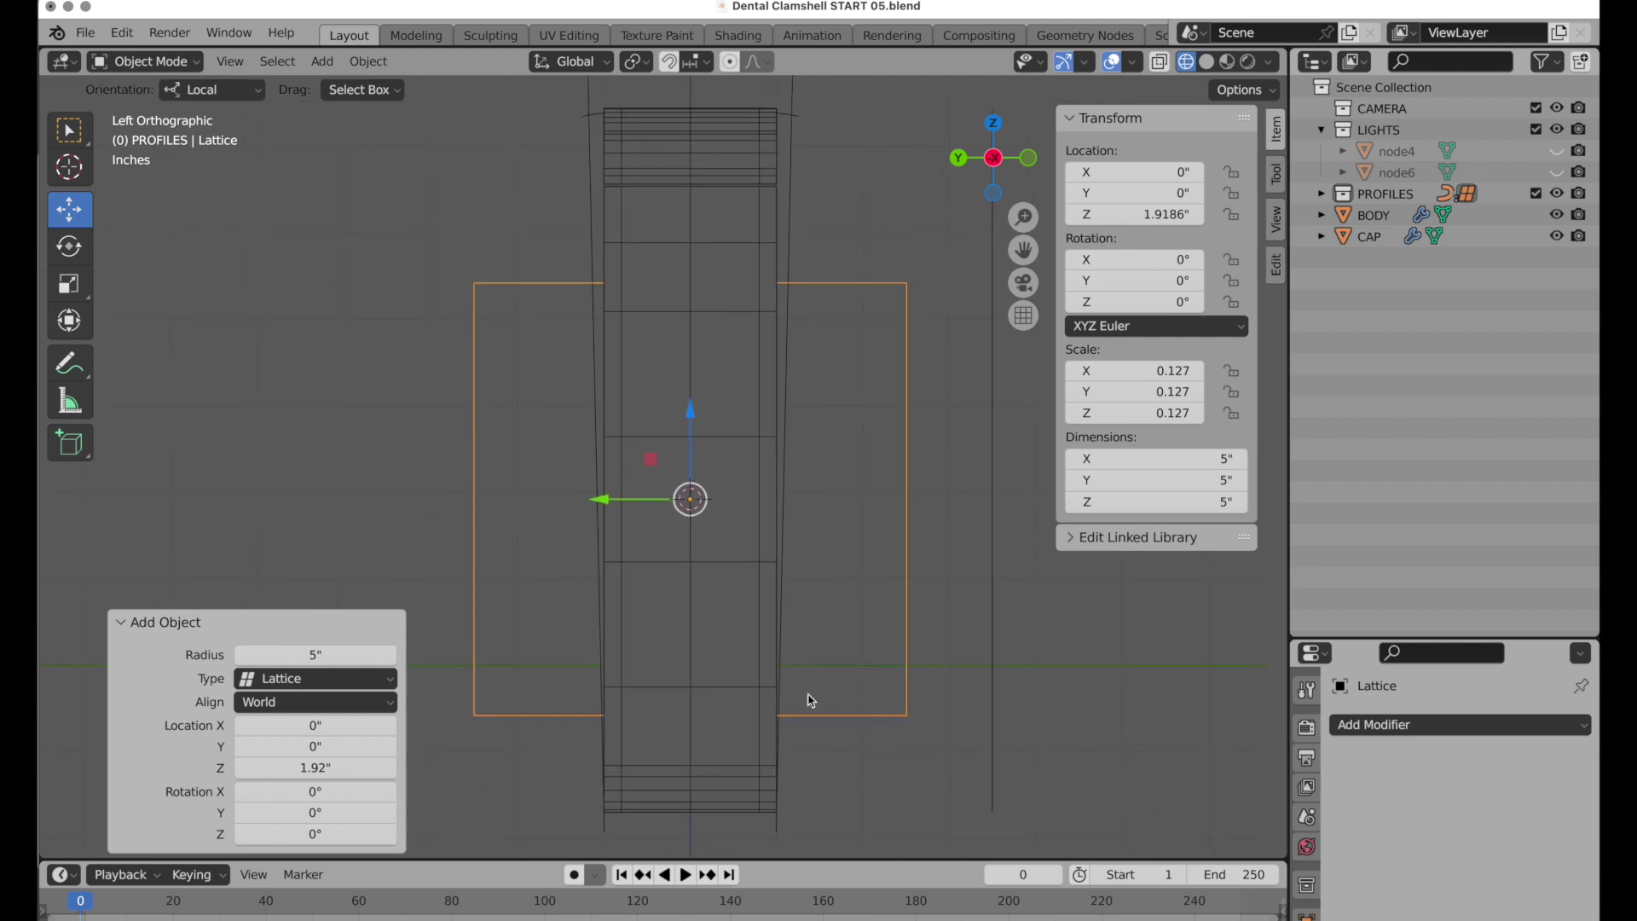
shift+middle_drag(892, 299, 865, 326)
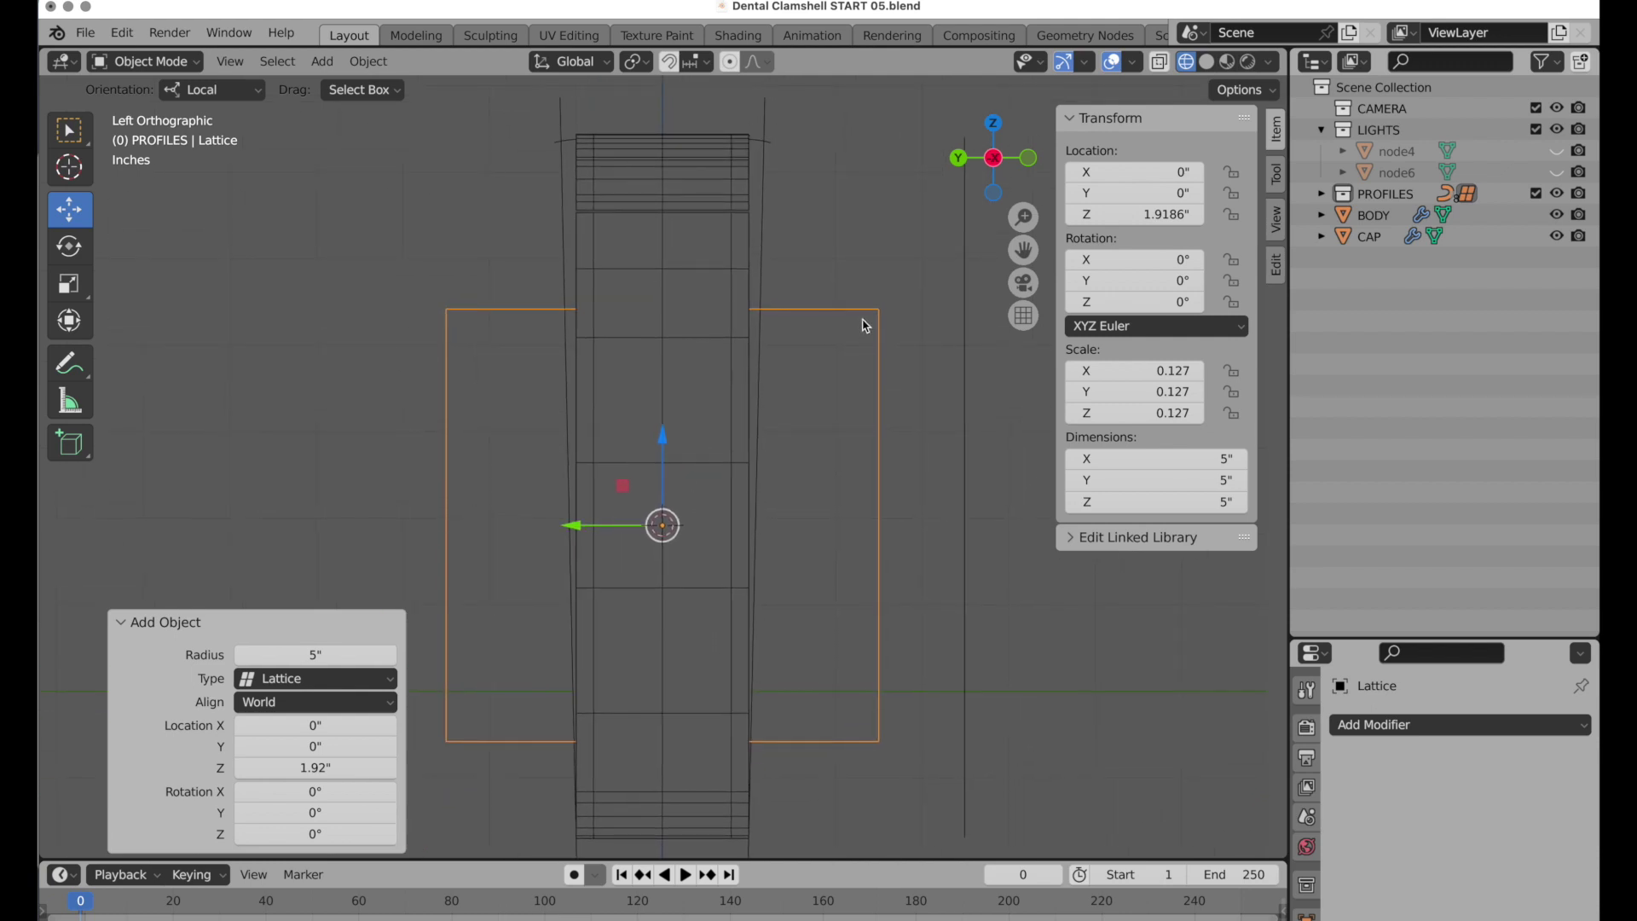
Enlarge the lattice around the clamshell and raise it slightly along Z.
key(s)
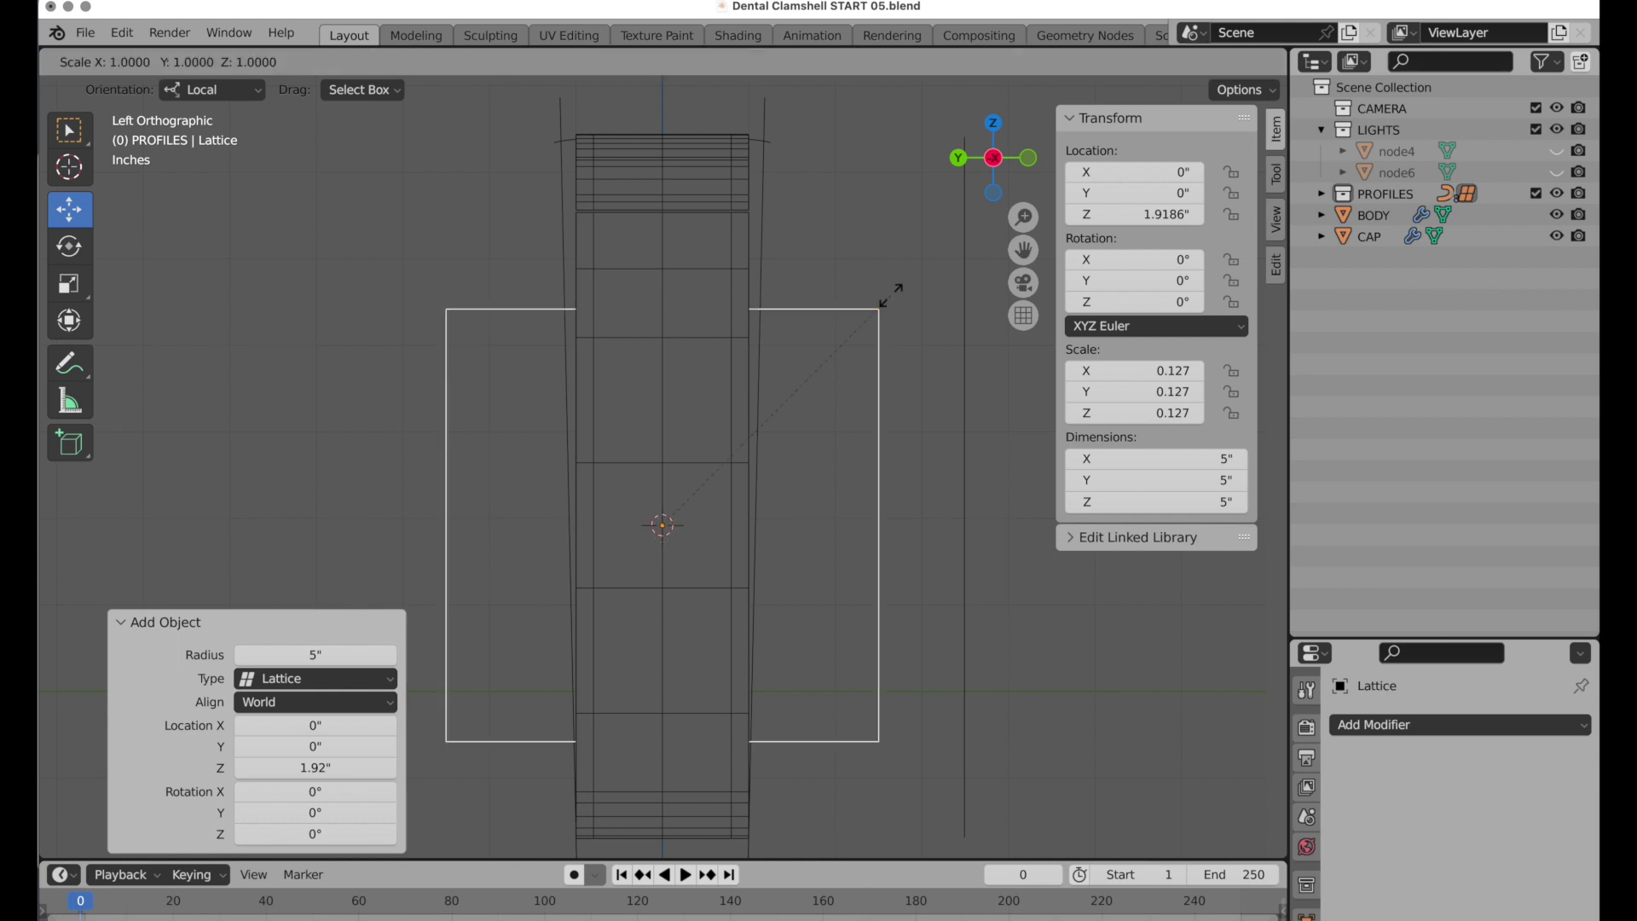
click(980, 189)
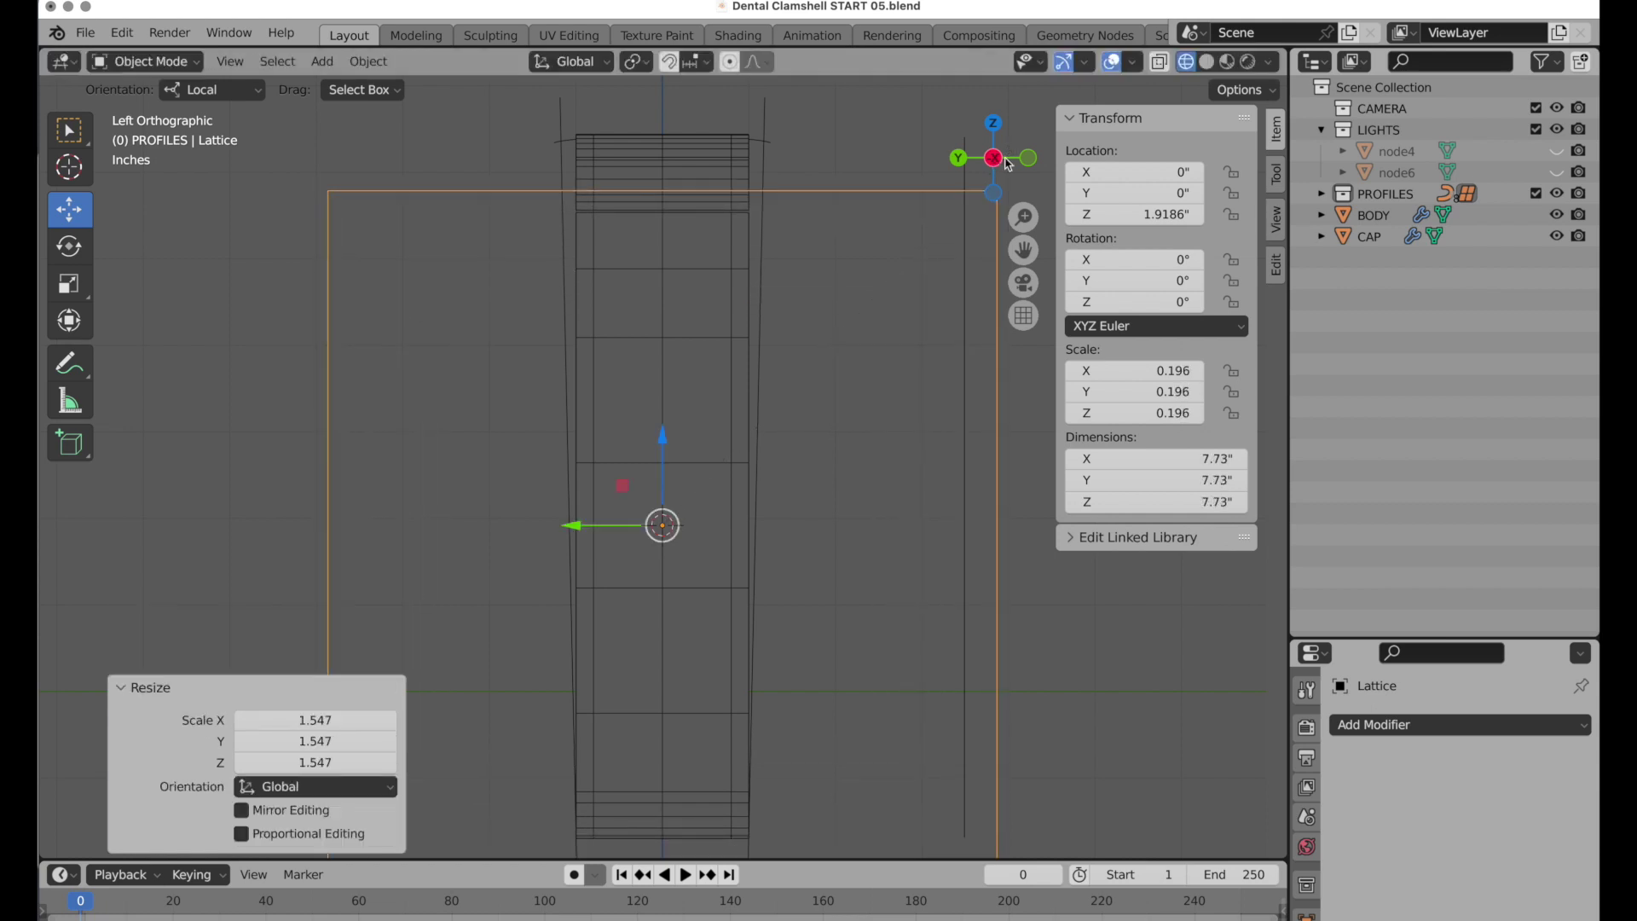
scroll(831, 400, down, 2)
scroll(861, 435, up, 1)
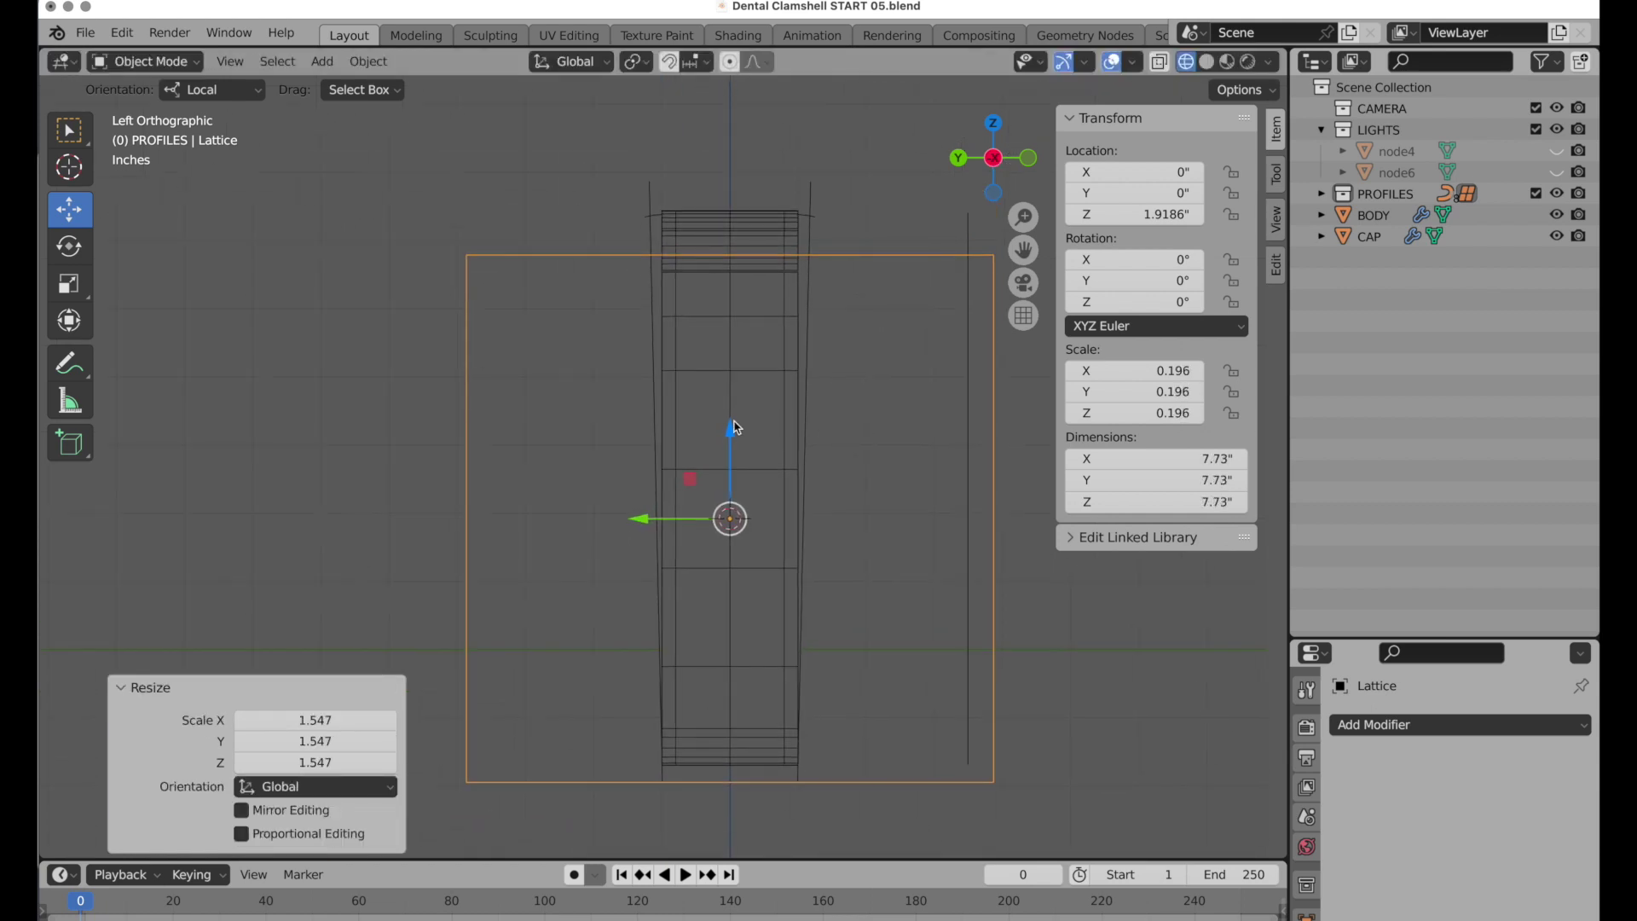
drag(730, 424, 728, 397)
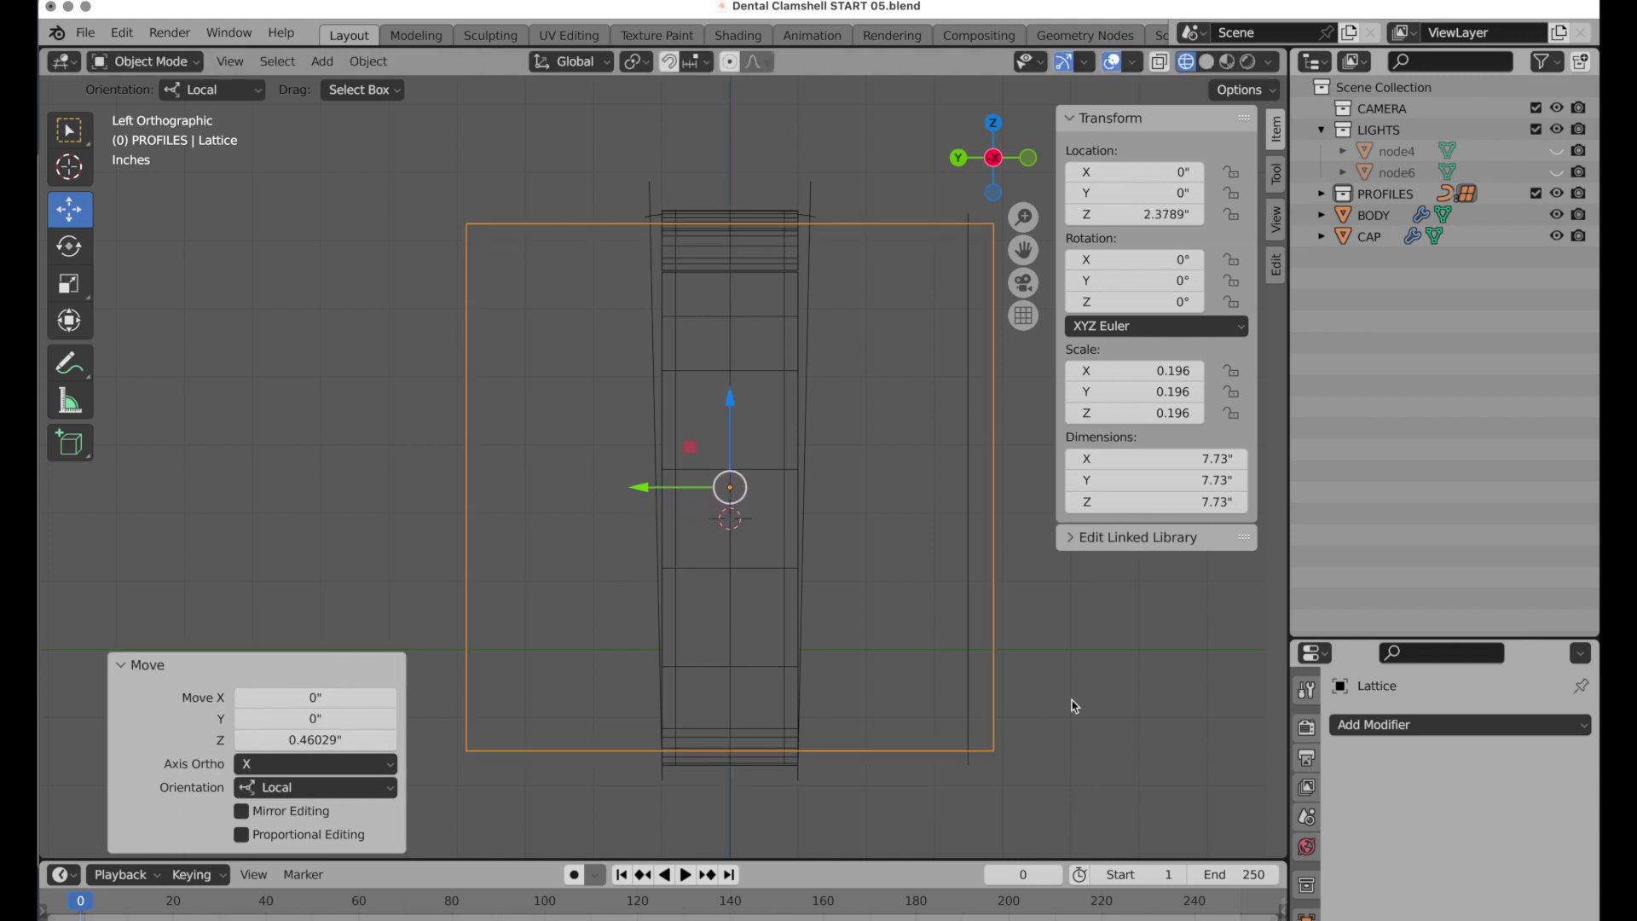
key(s)
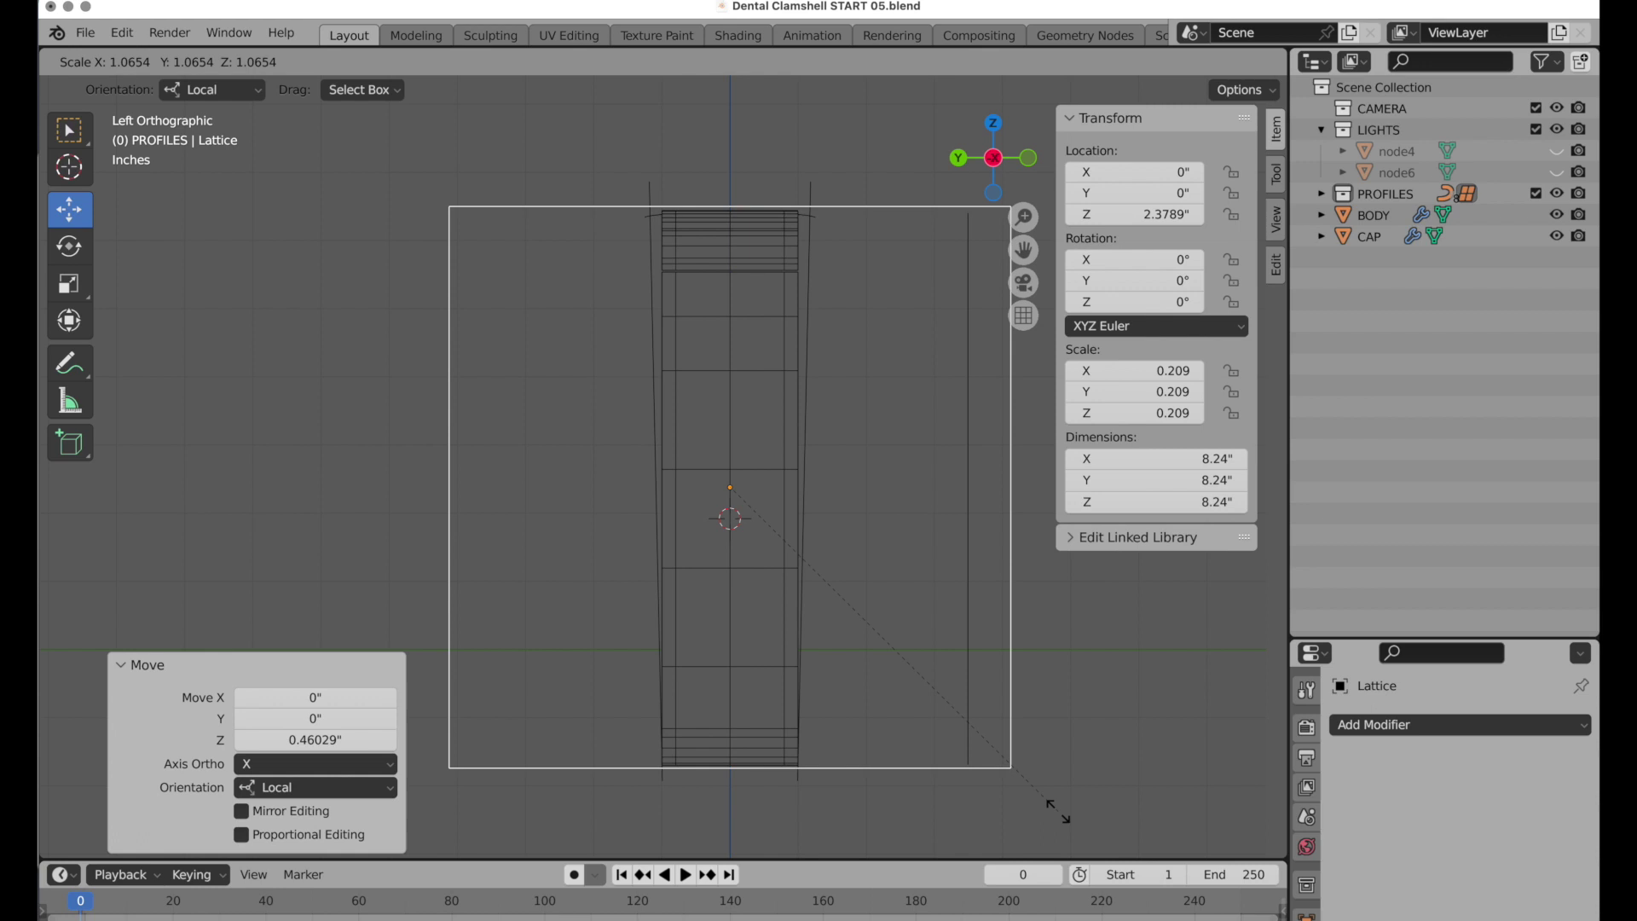
click(1061, 814)
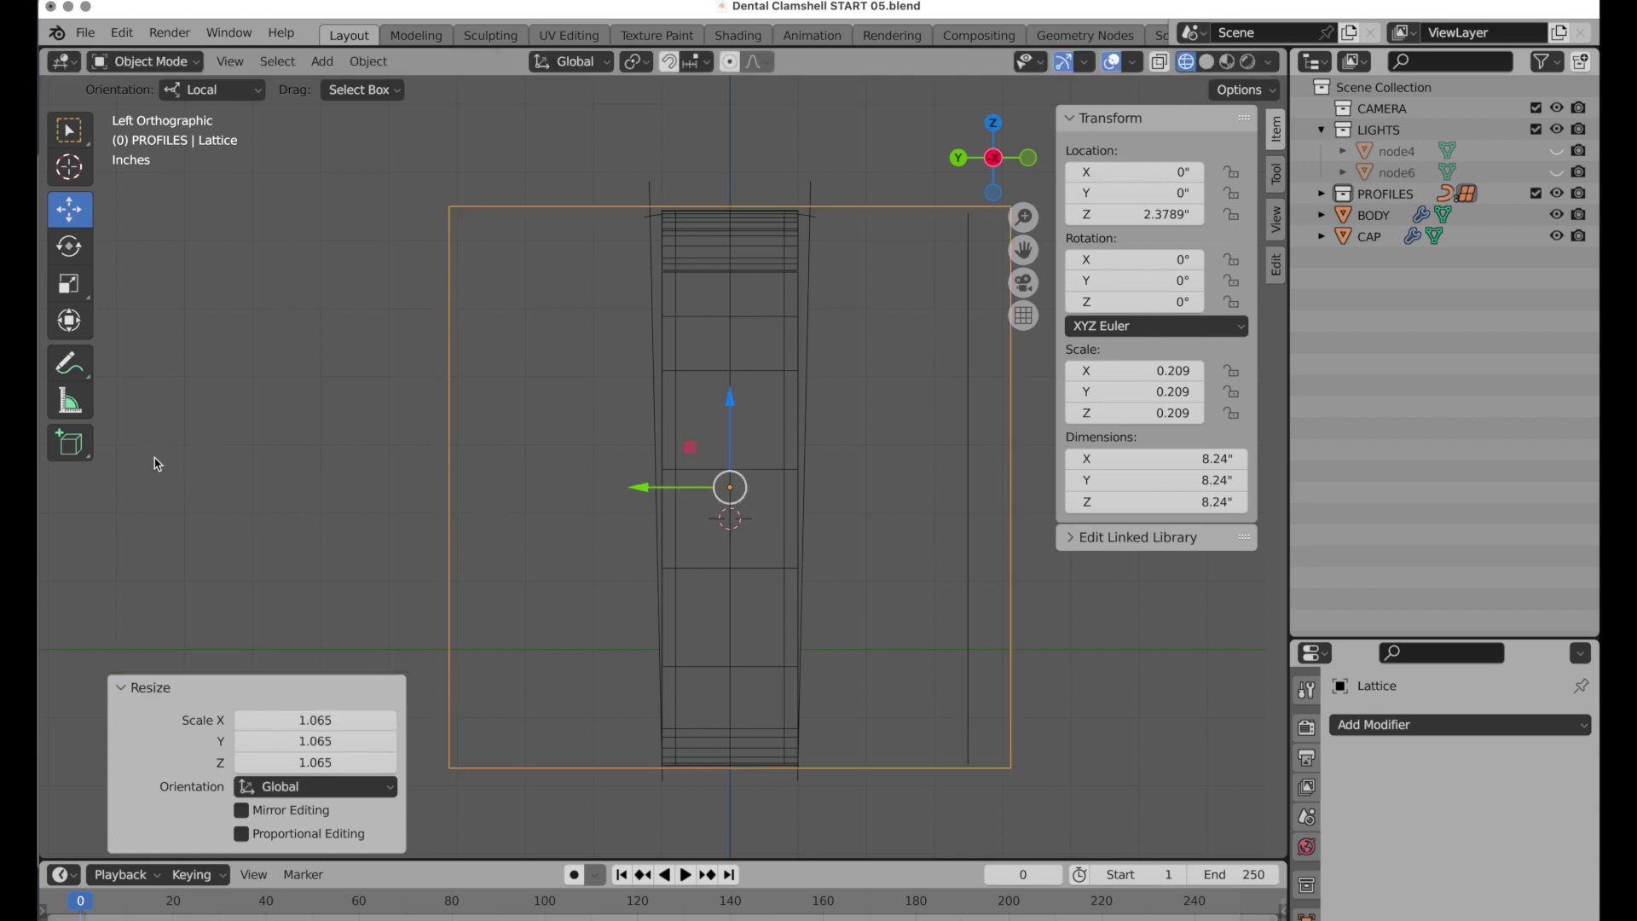
Thin the lattice along Y and, in Front view, narrow it along X.
key(s)
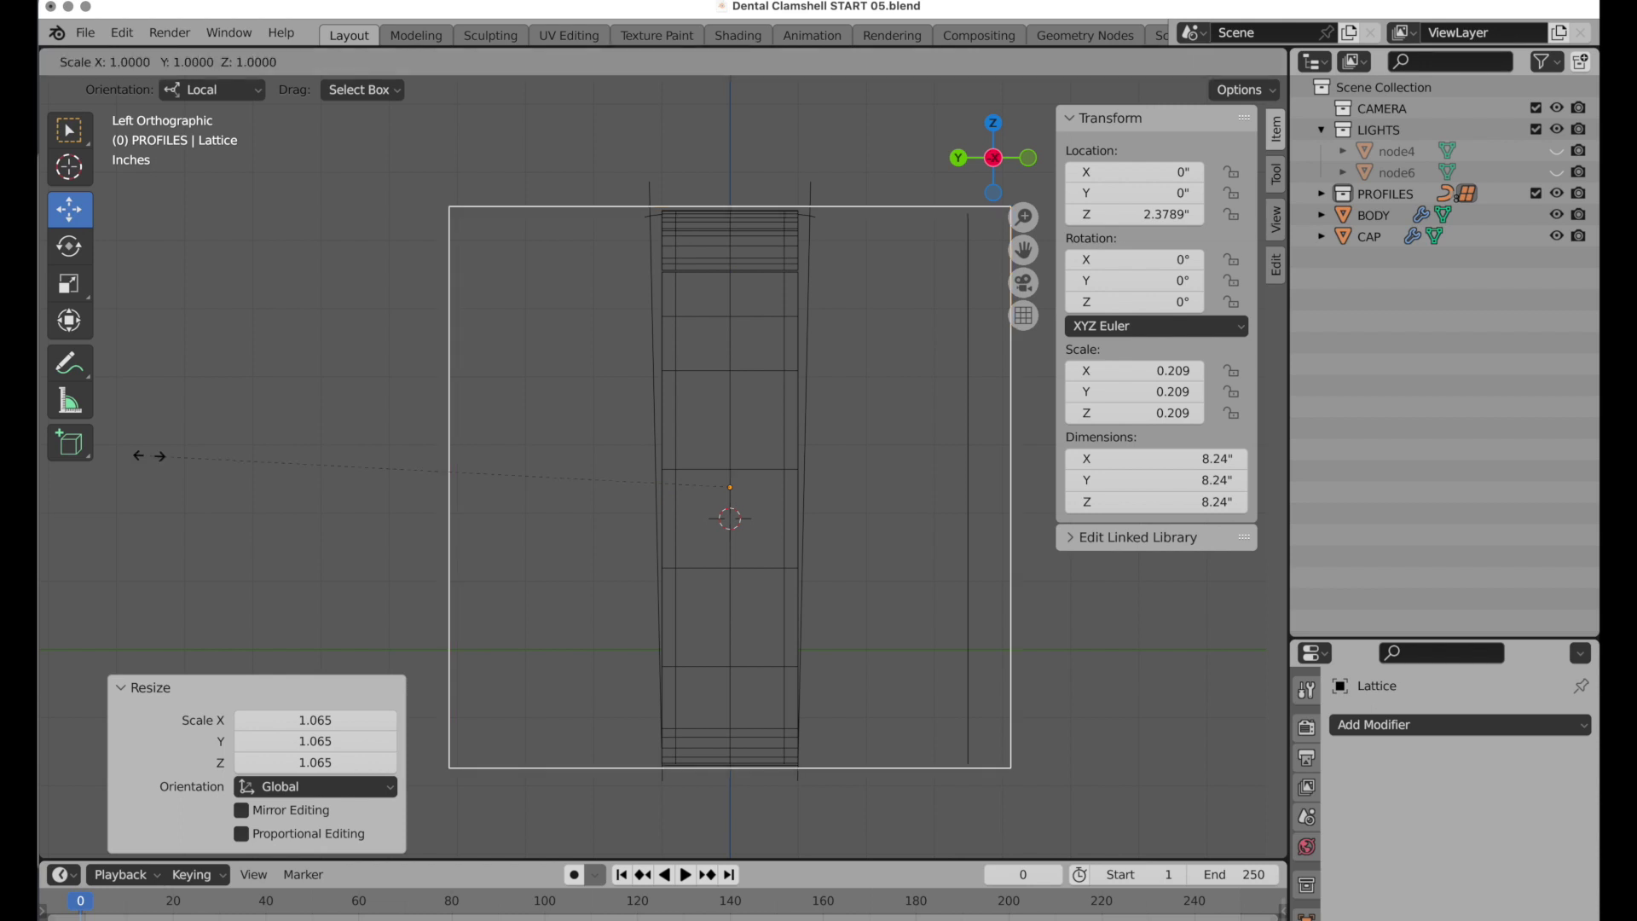
key(y)
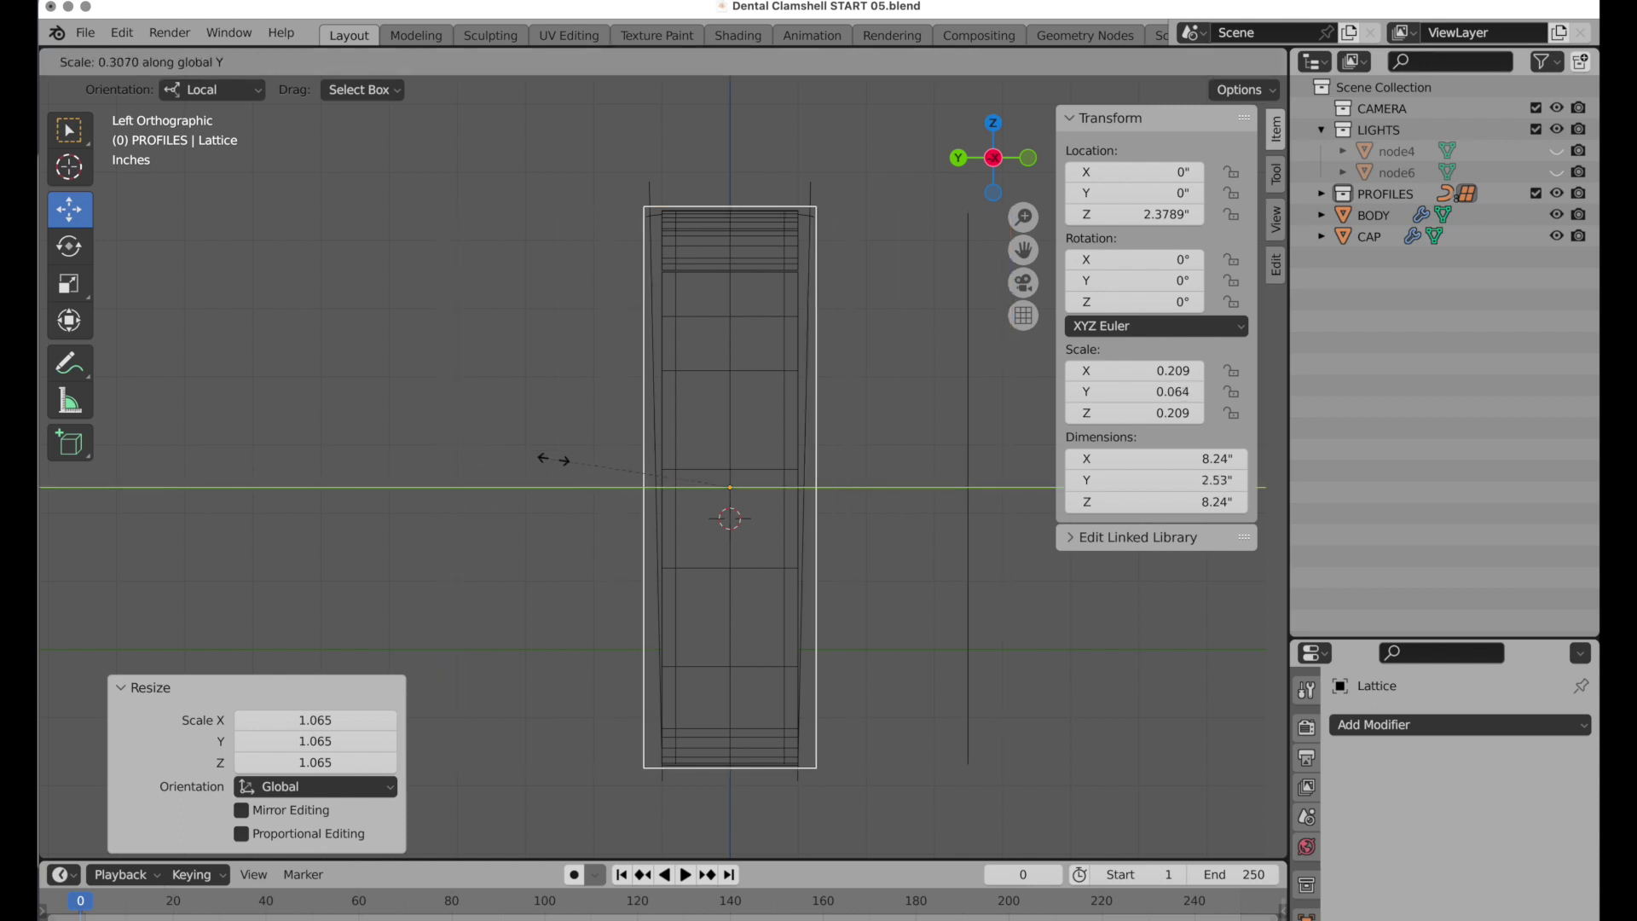
click(580, 456)
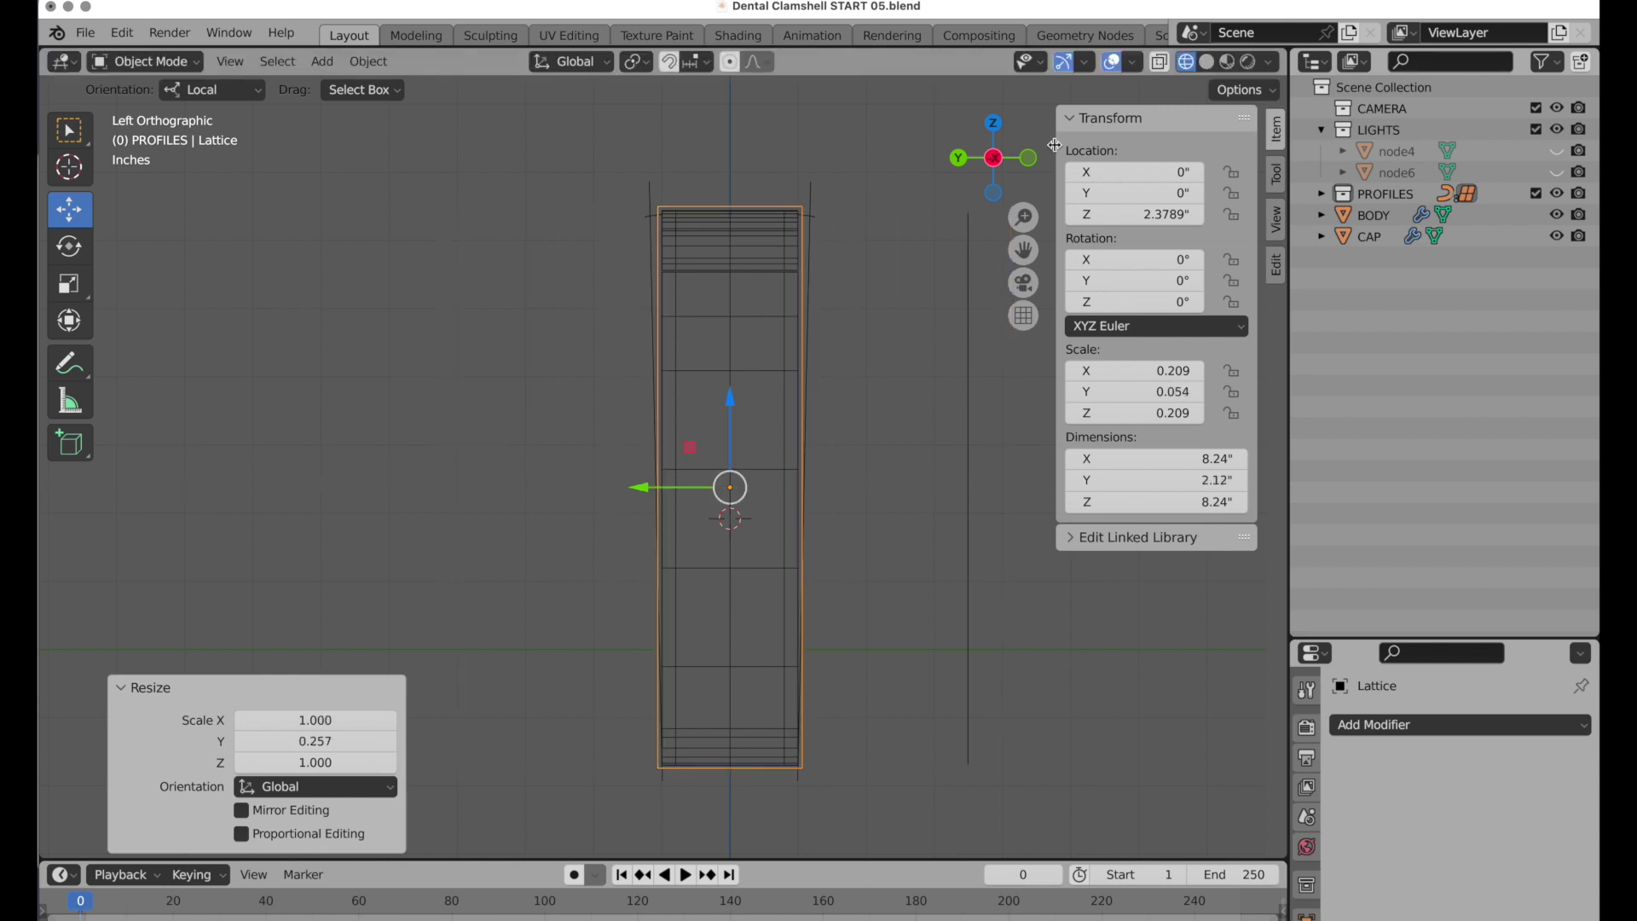
click(1030, 159)
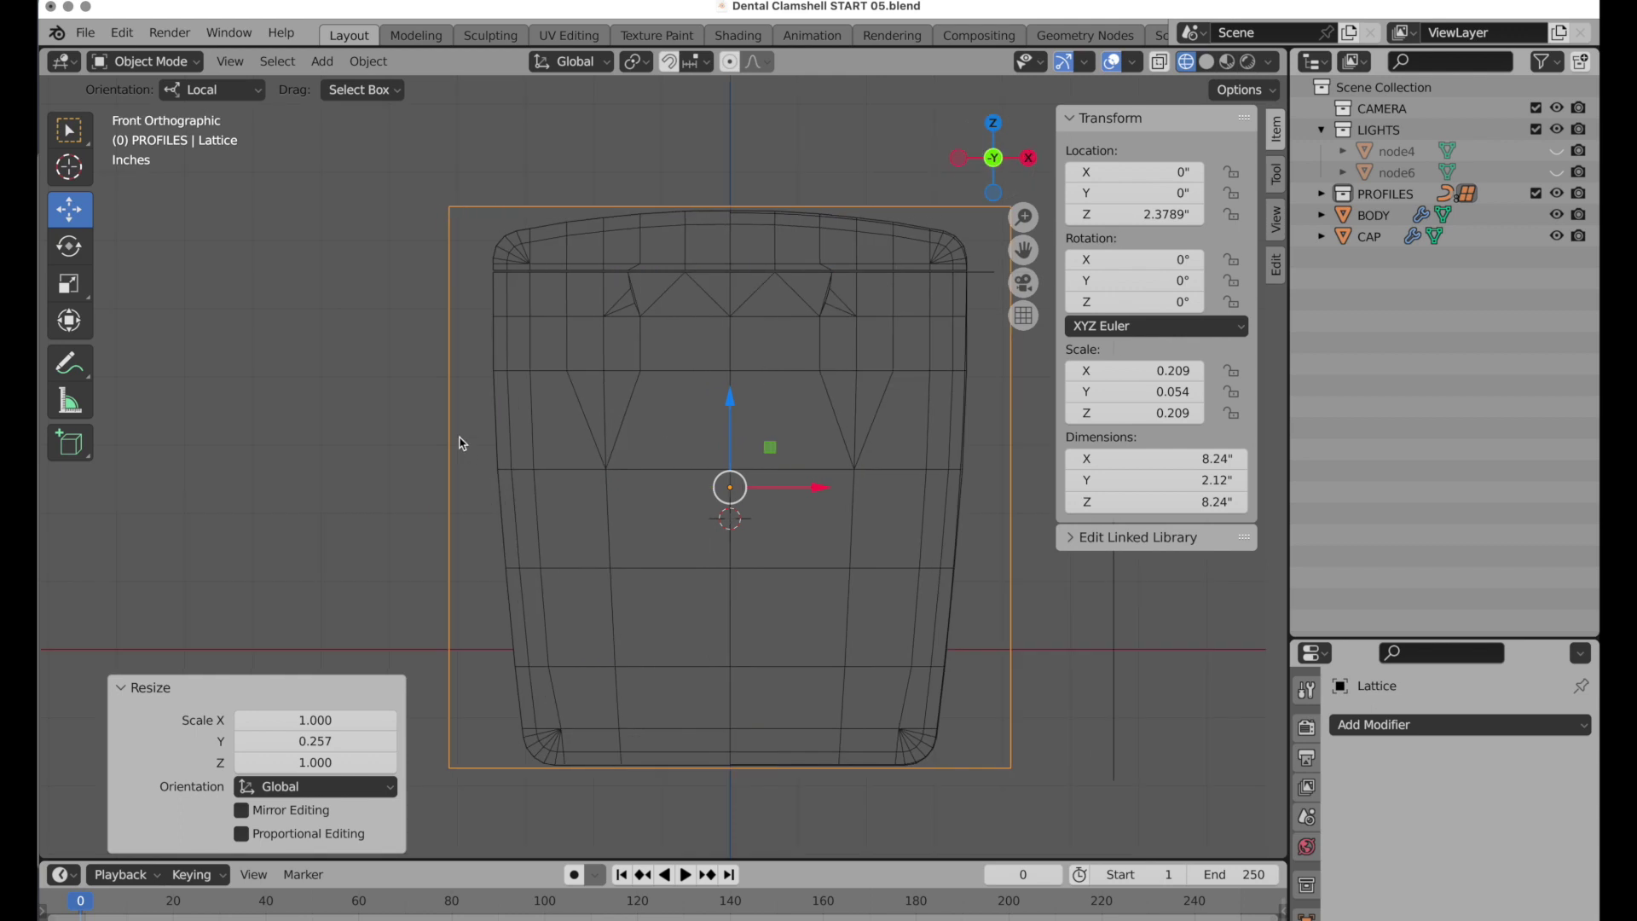
key(s)
key(x)
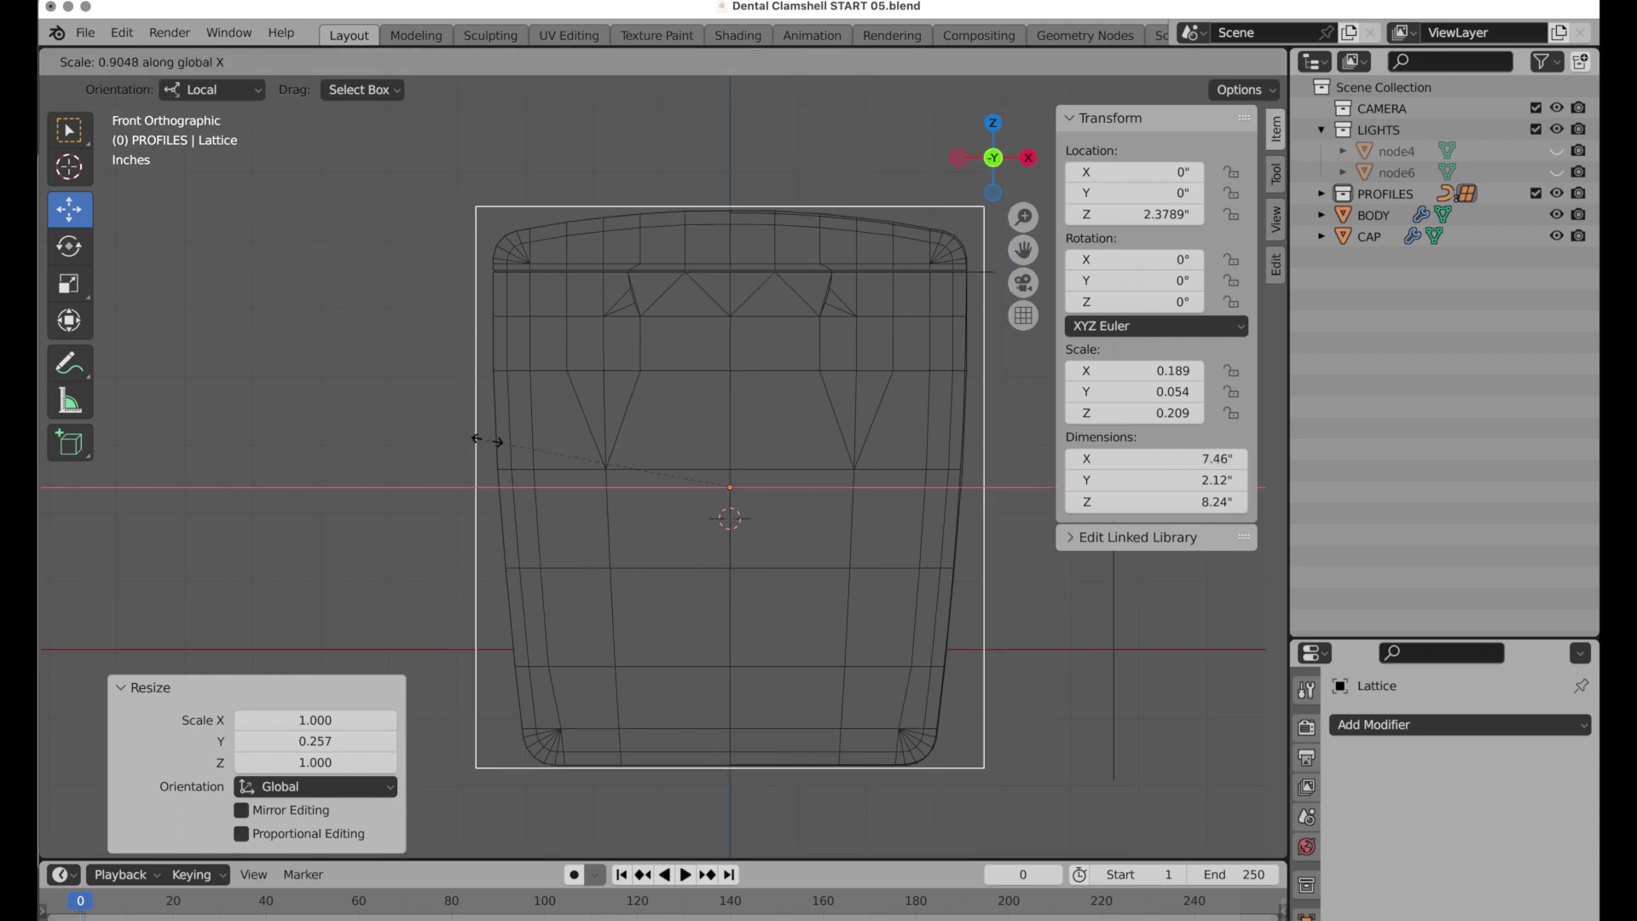
click(499, 445)
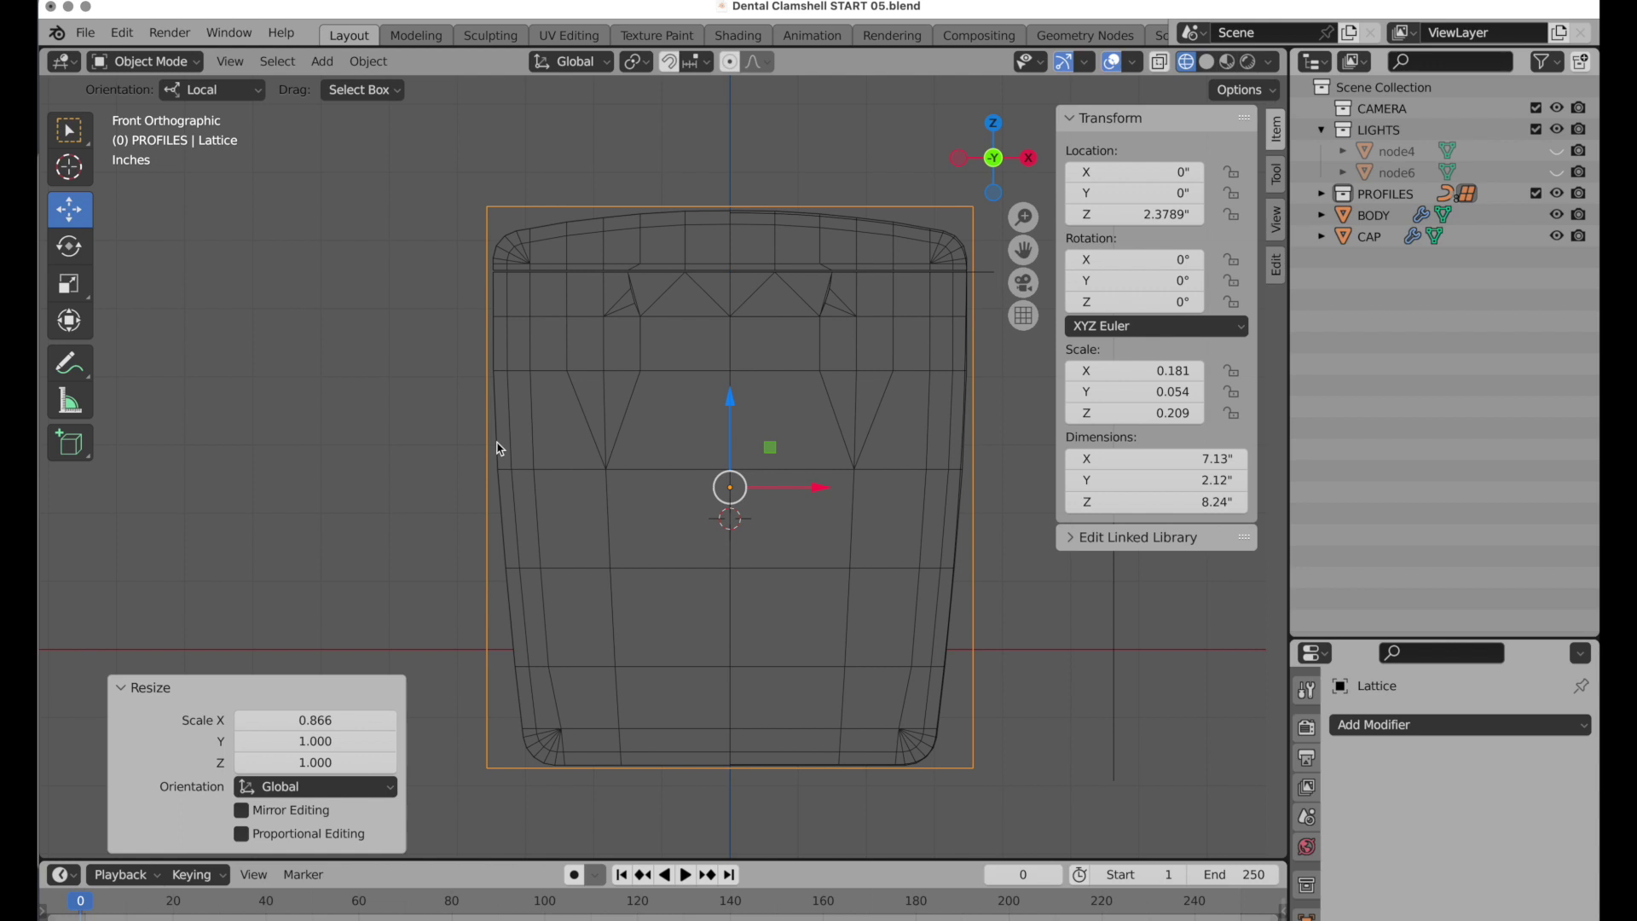
Move the Lattice out of PROFILES into the Scene Collection.
key(ctrl+a)
click(1321, 195)
drag(1382, 215, 1391, 88)
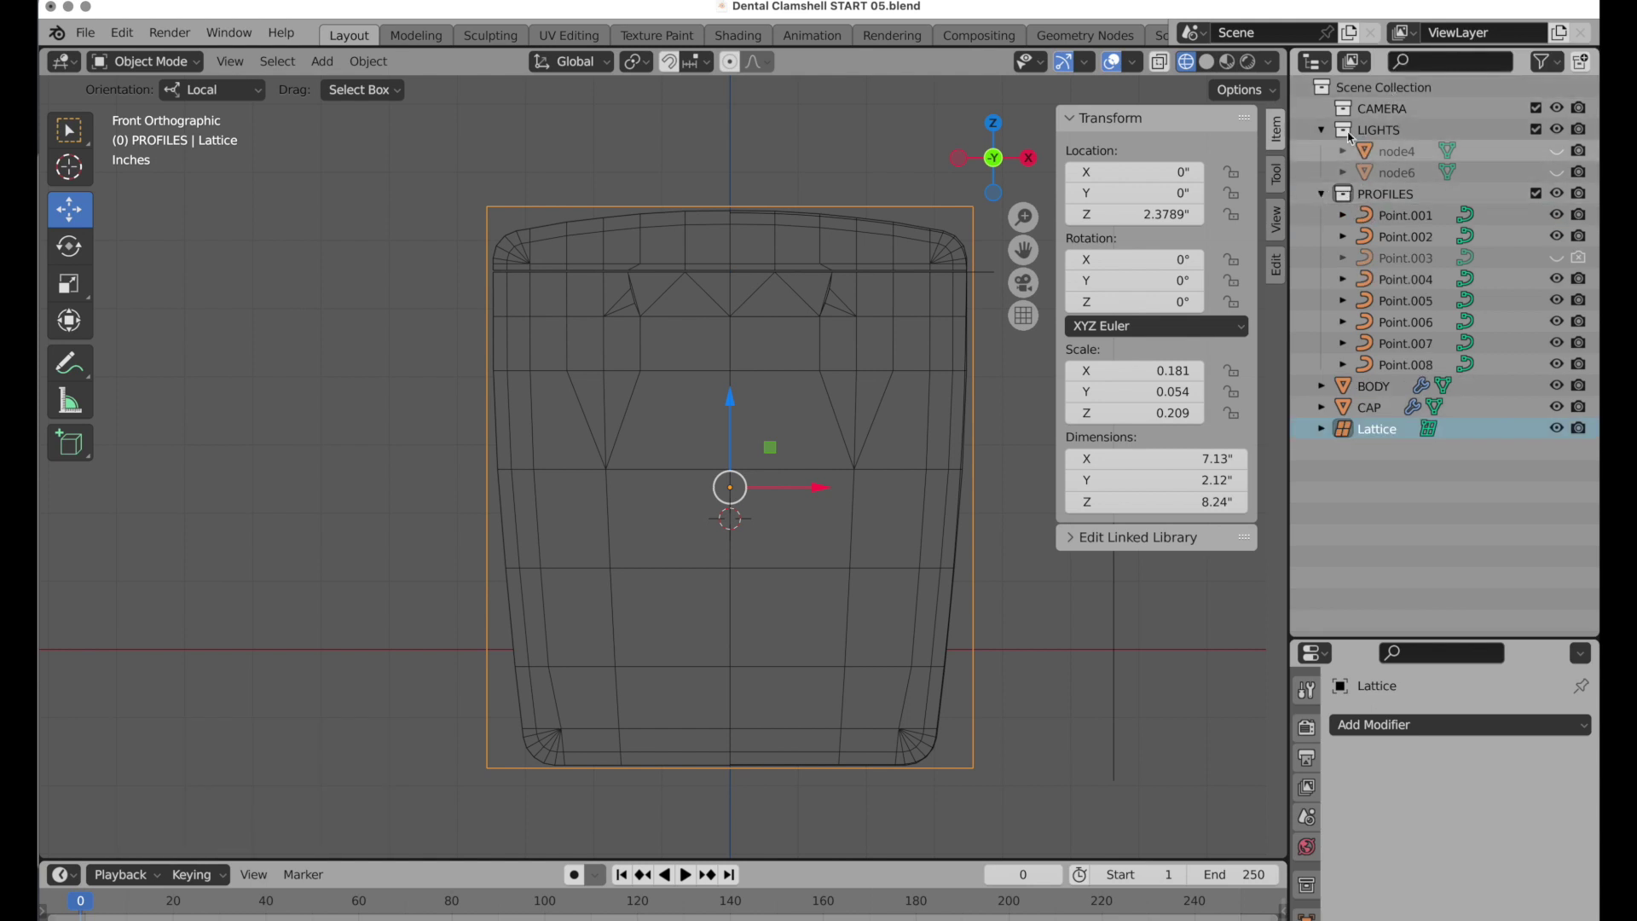
Rename the lattice to BODY LATTICE.
click(1361, 88)
click(1321, 195)
double_click(1383, 258)
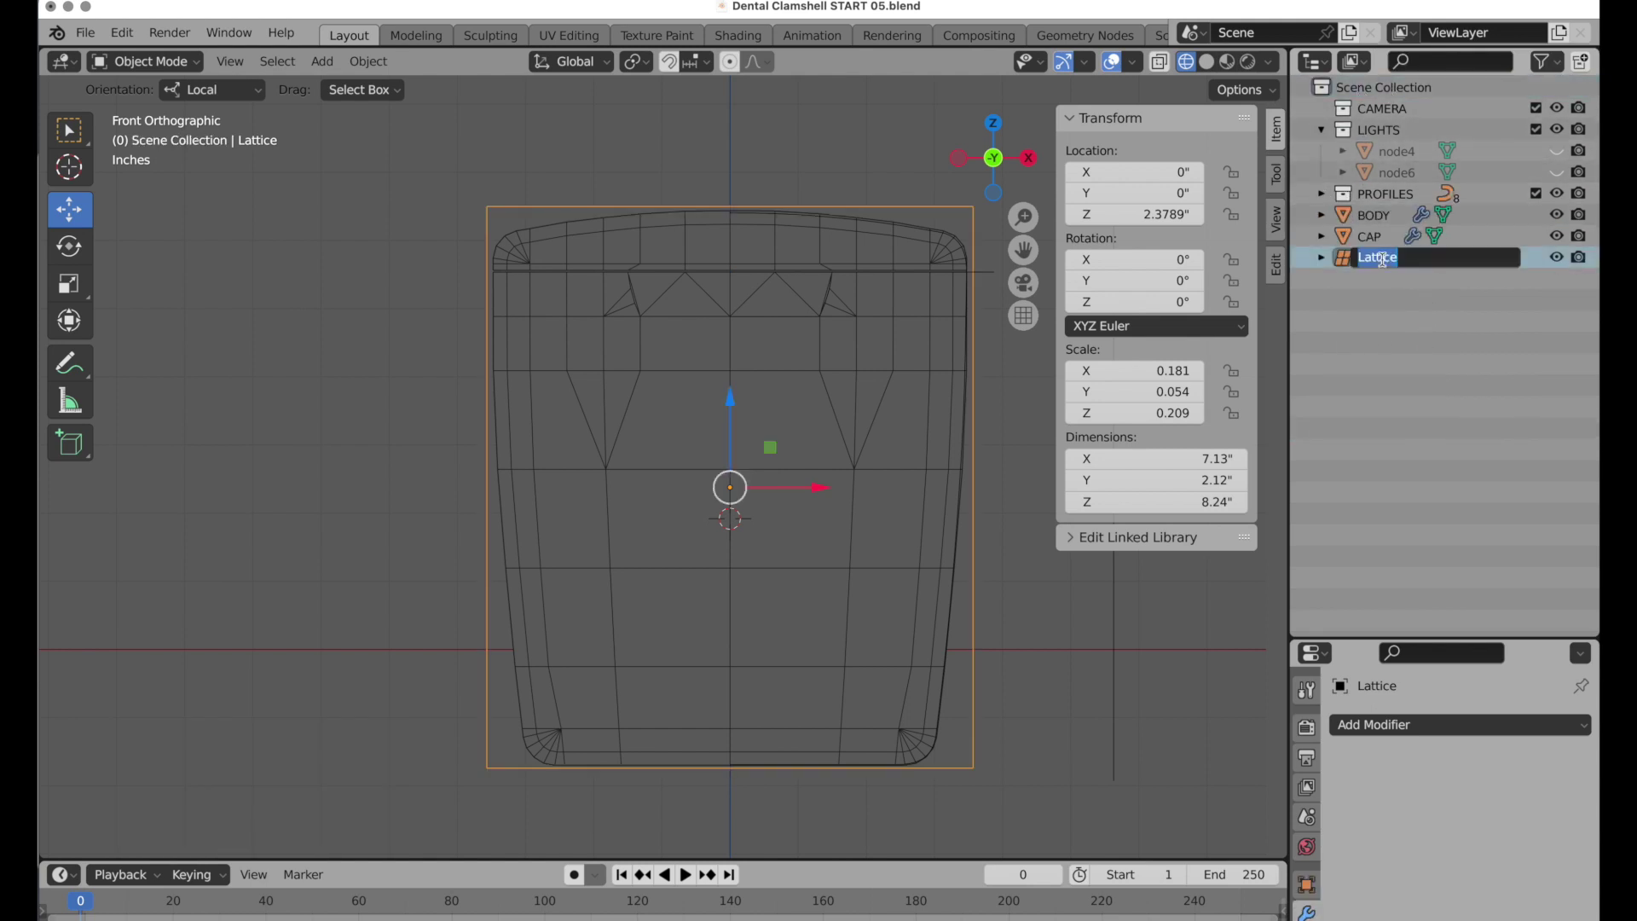
text(BODY LATTICE)
key(Return)
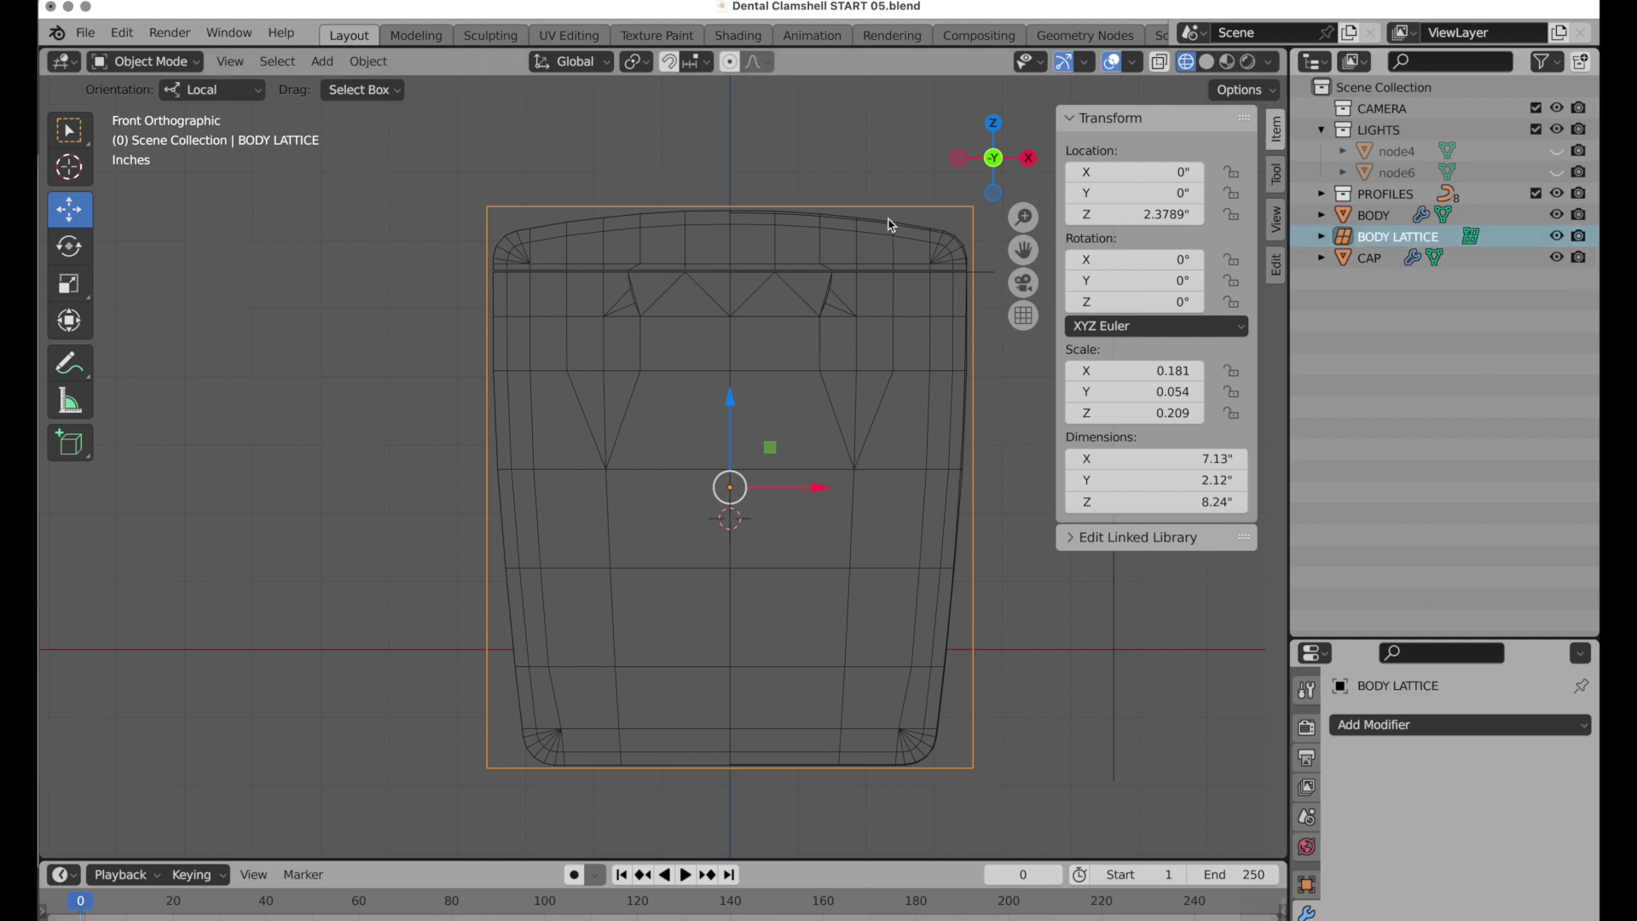
Give CAP a Lattice modifier deformed by BODY LATTICE.
click(958, 159)
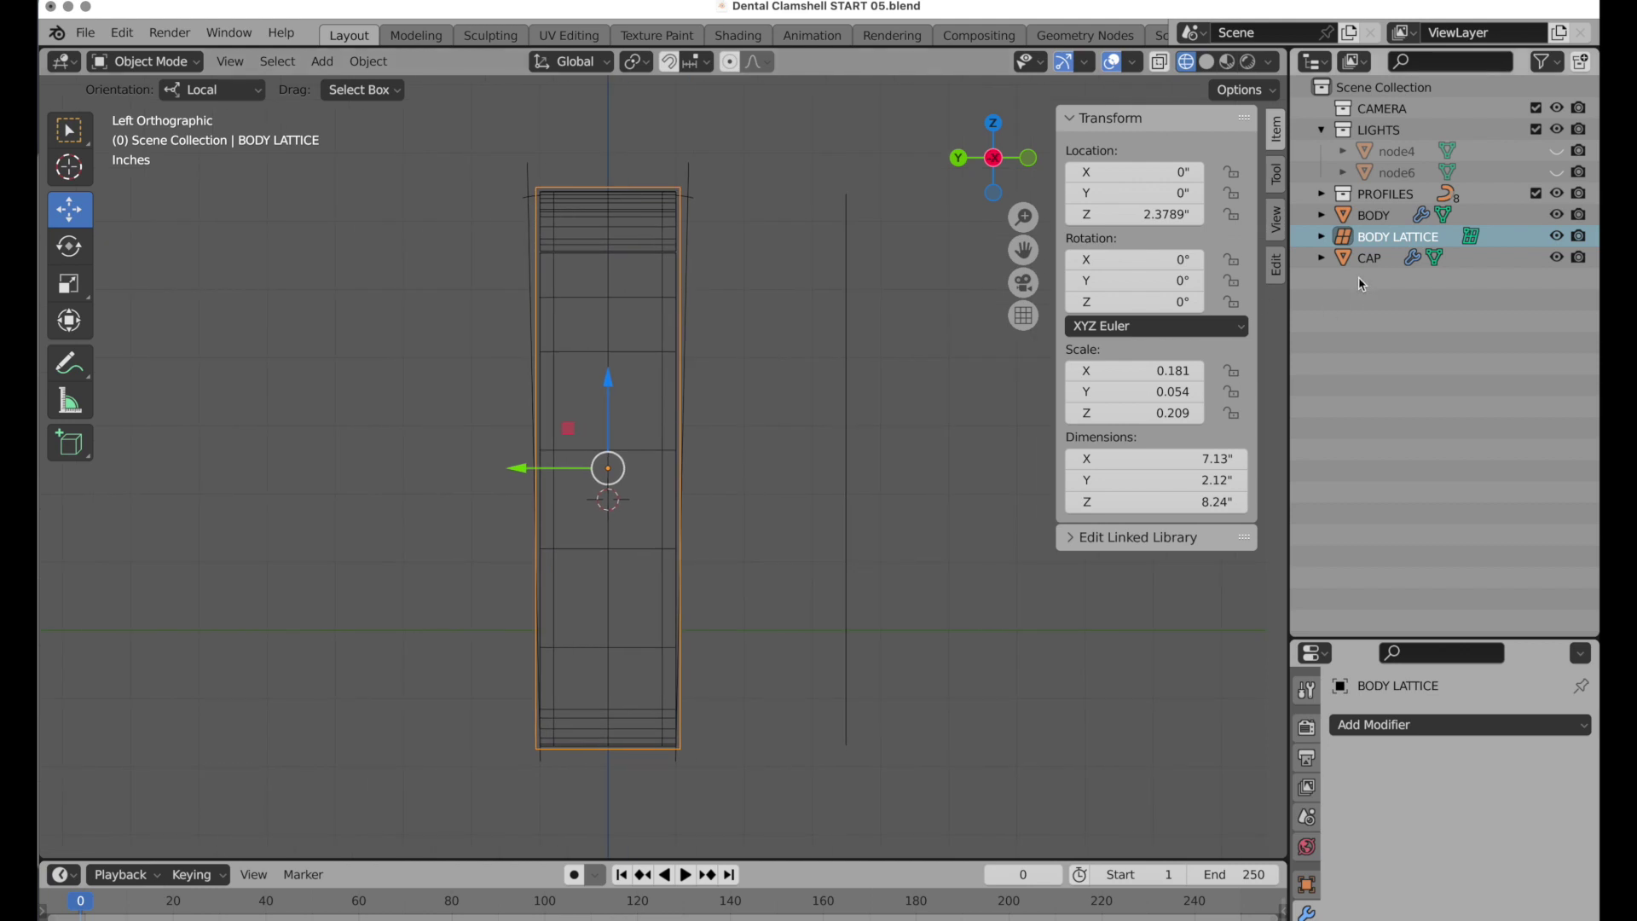
click(1373, 258)
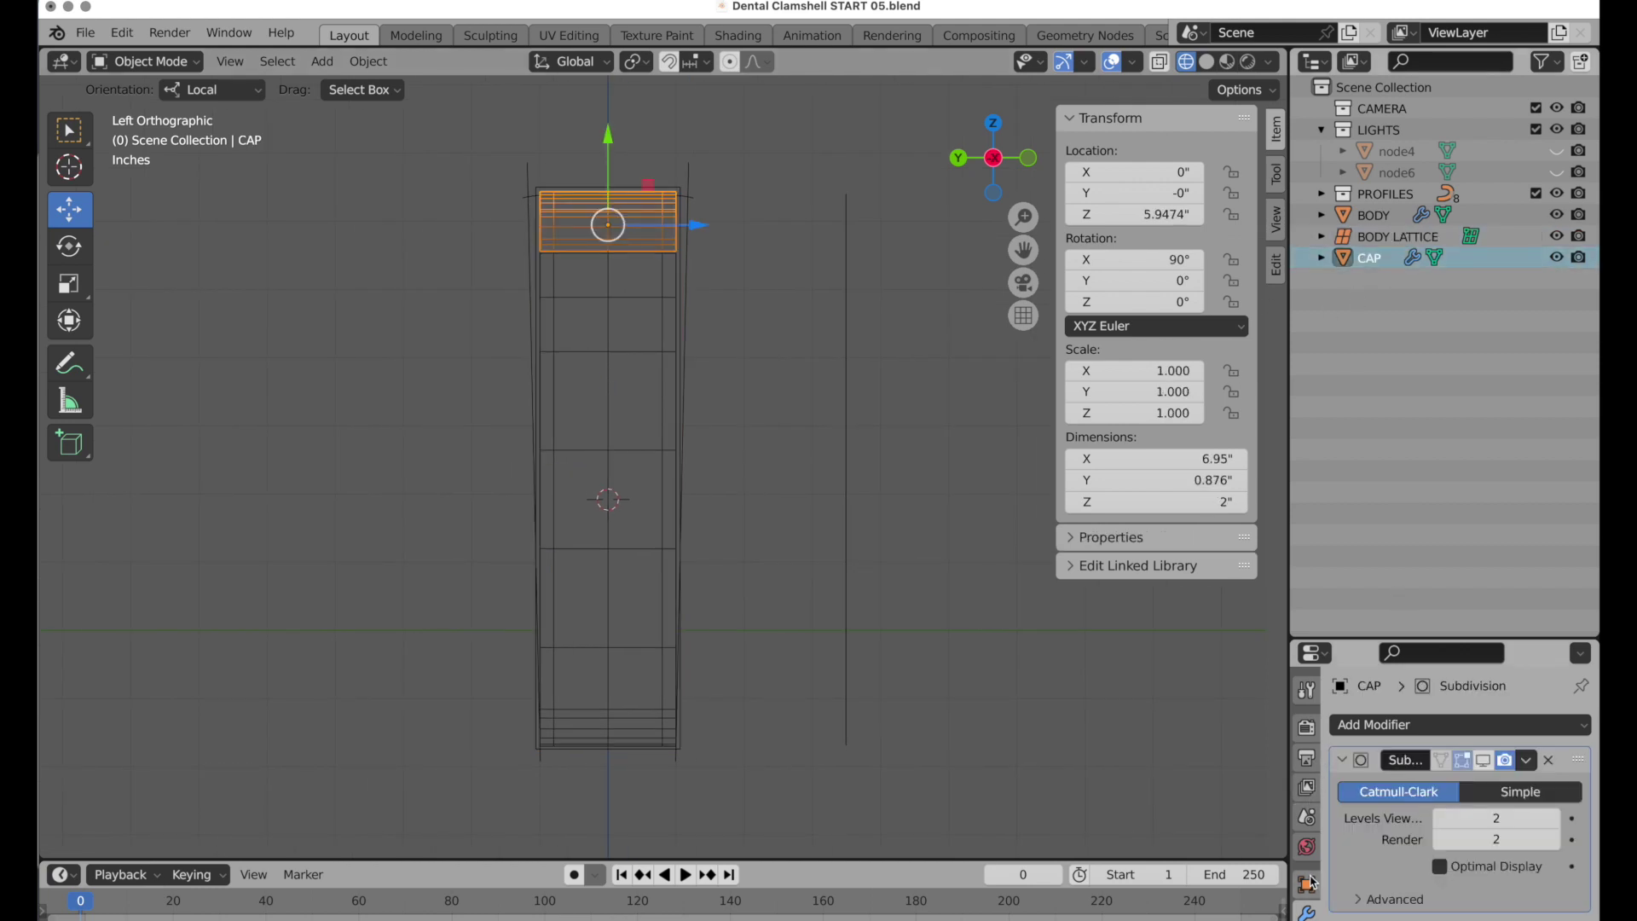
drag(1370, 639, 1370, 329)
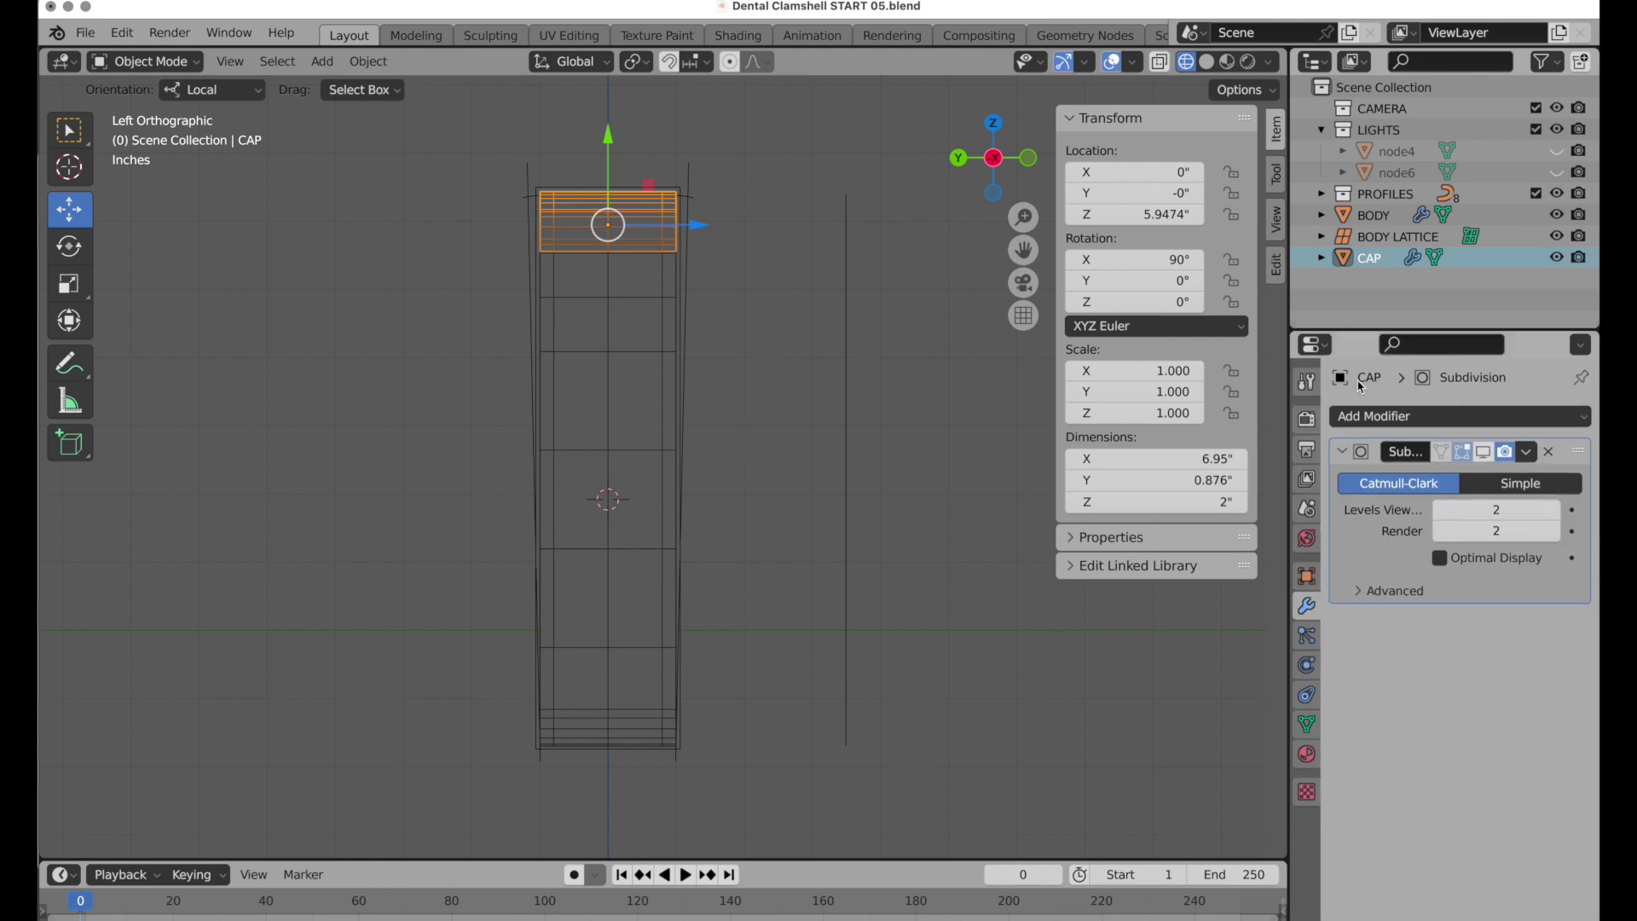
click(1419, 420)
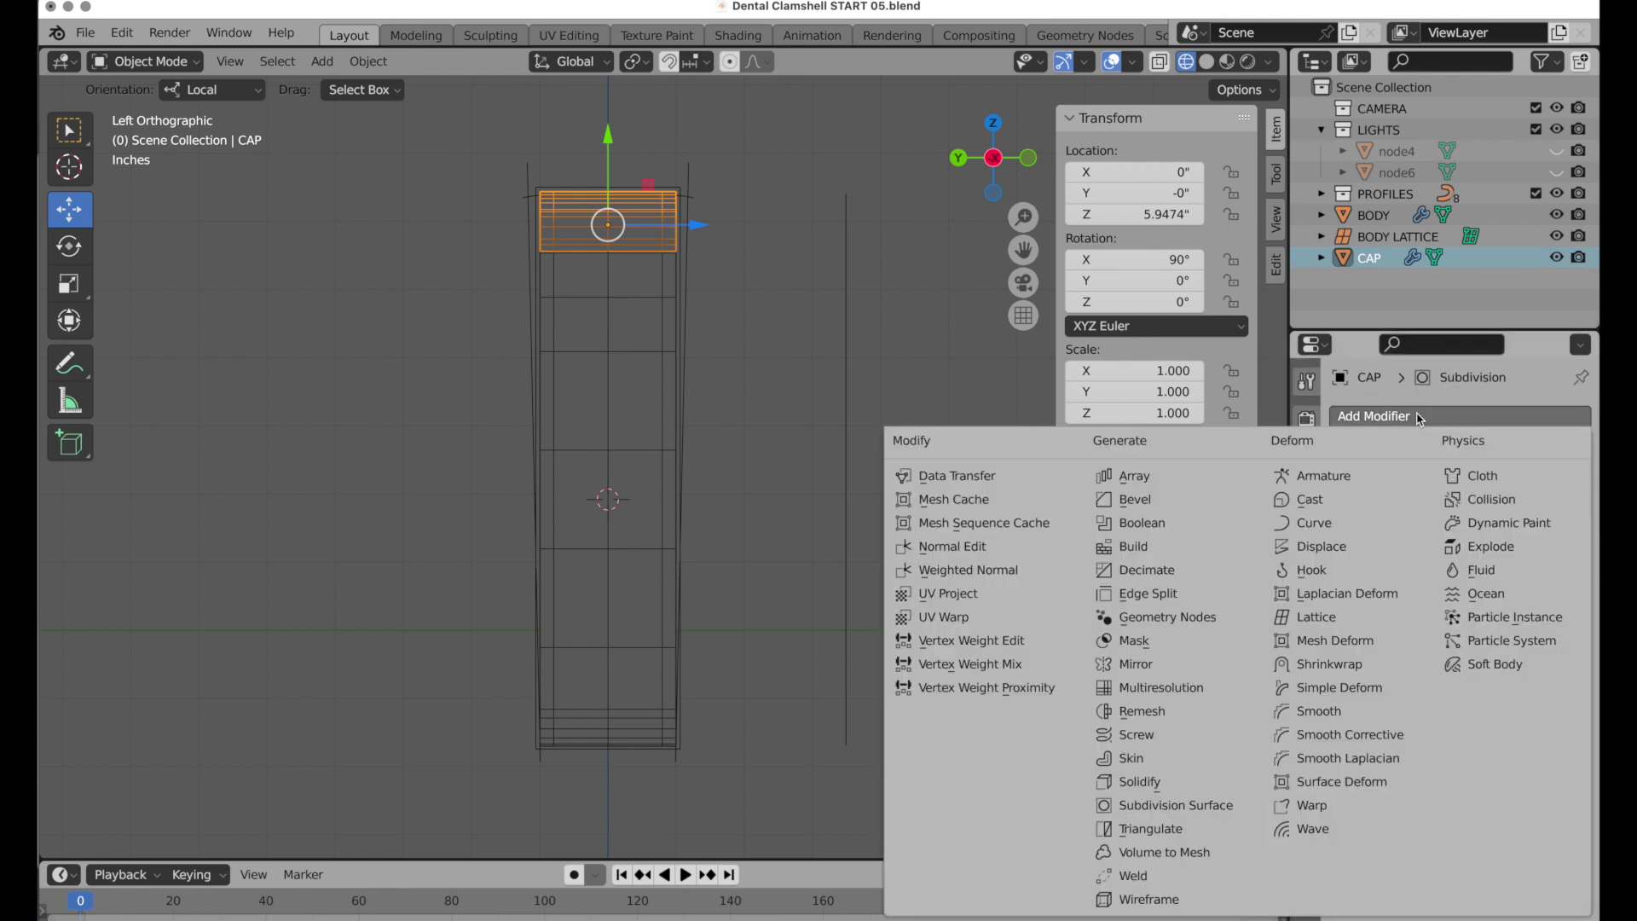
click(1346, 618)
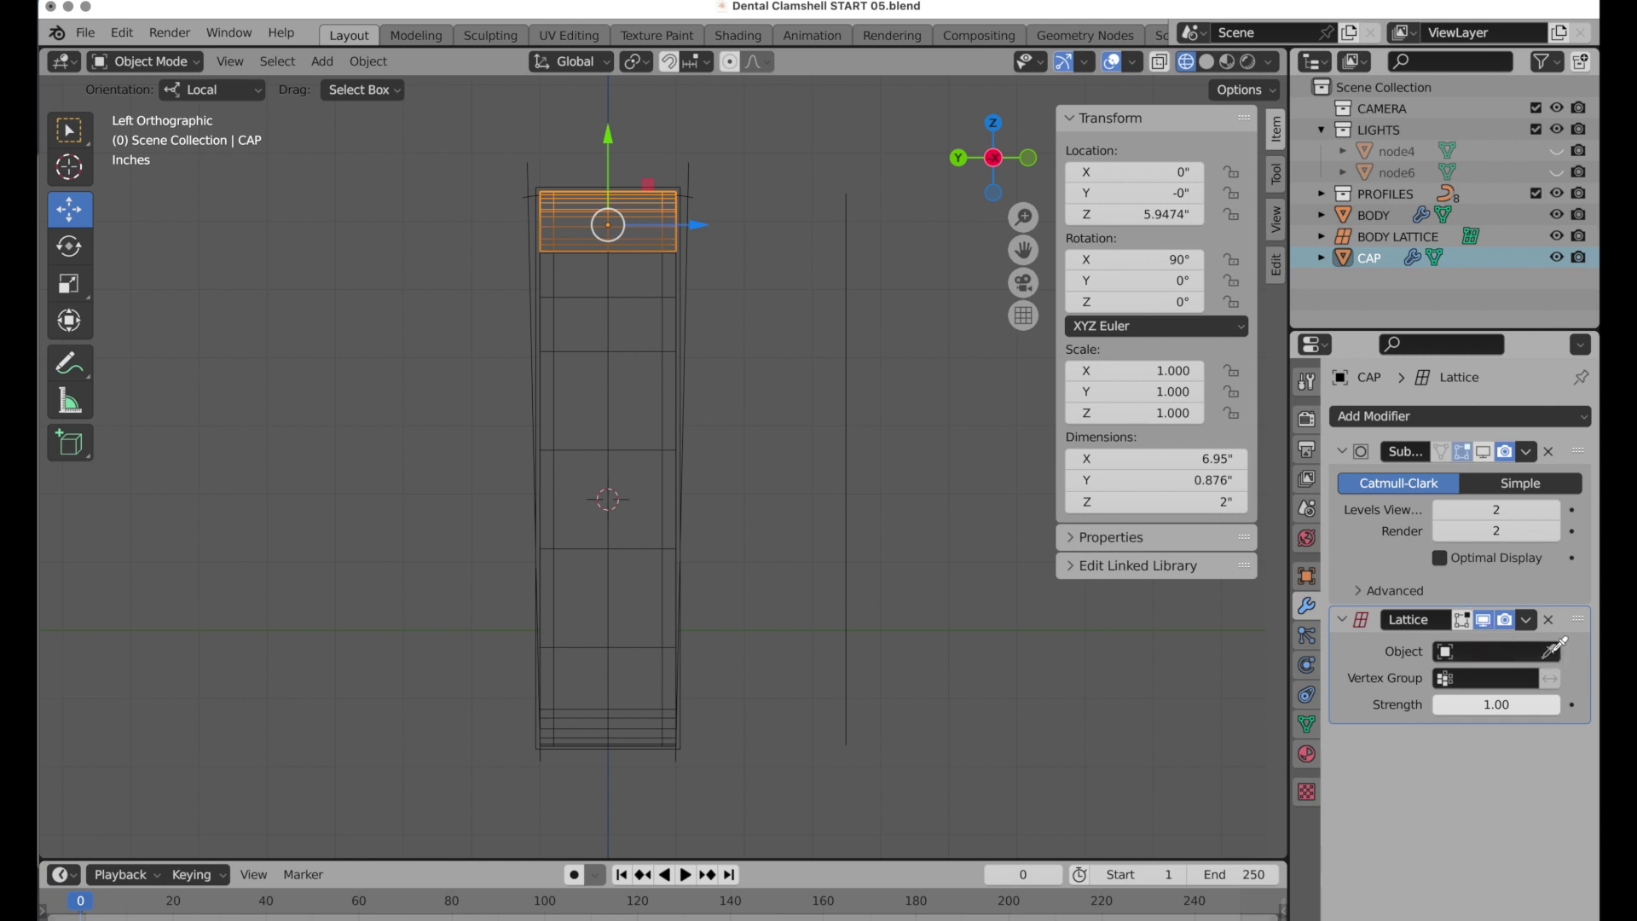
click(1374, 240)
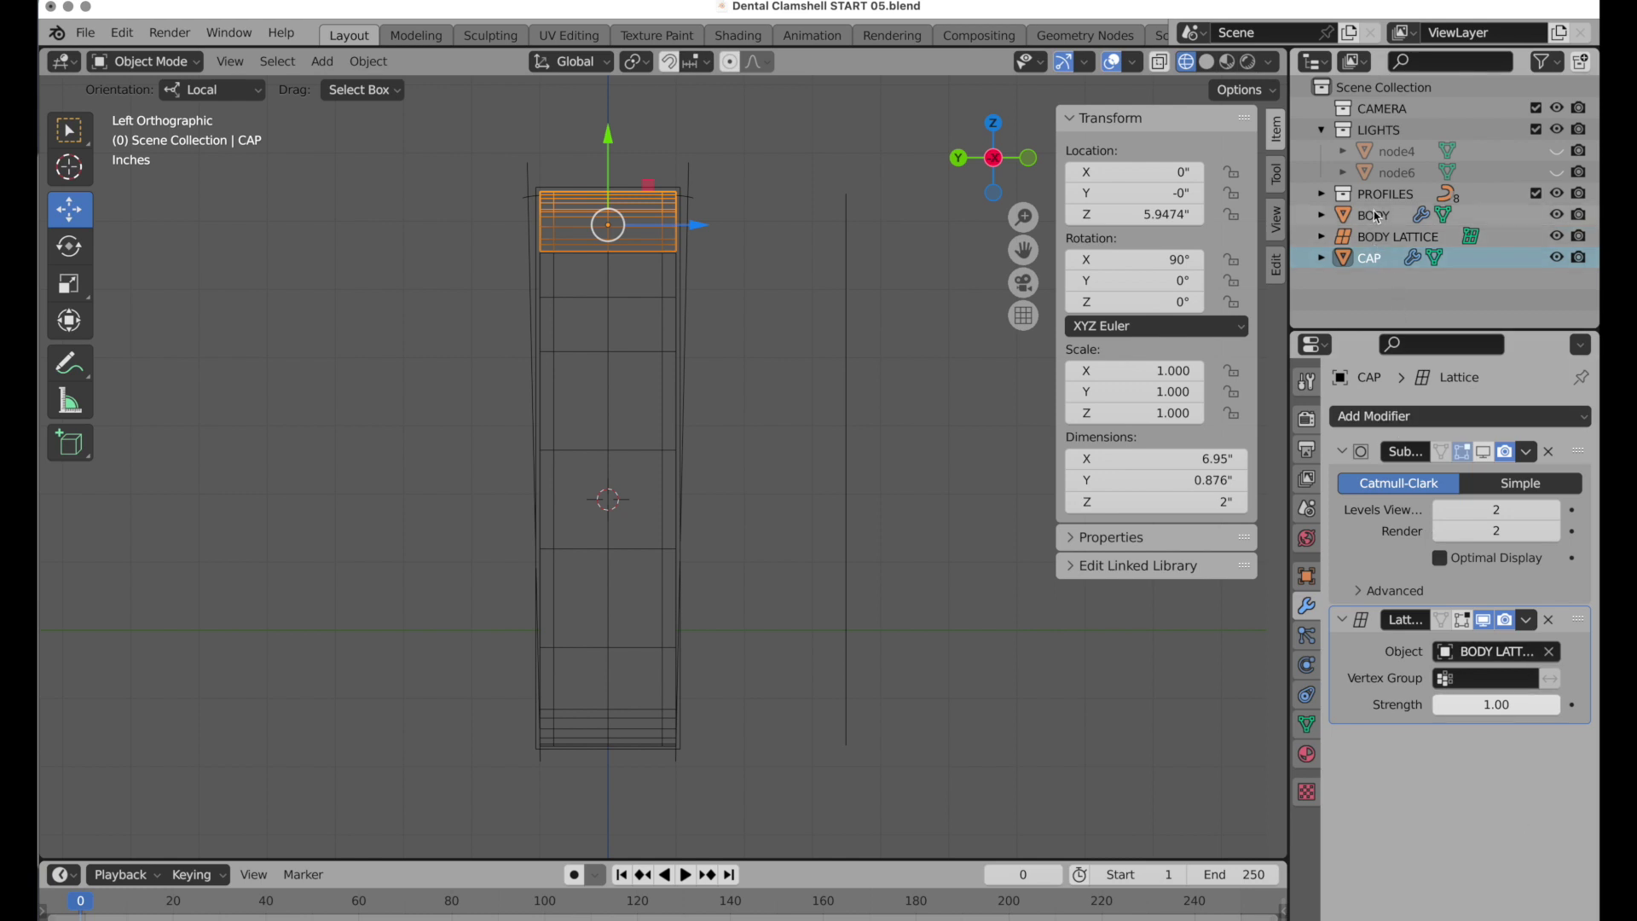
Give BODY a Lattice modifier deformed by BODY LATTICE.
click(1377, 219)
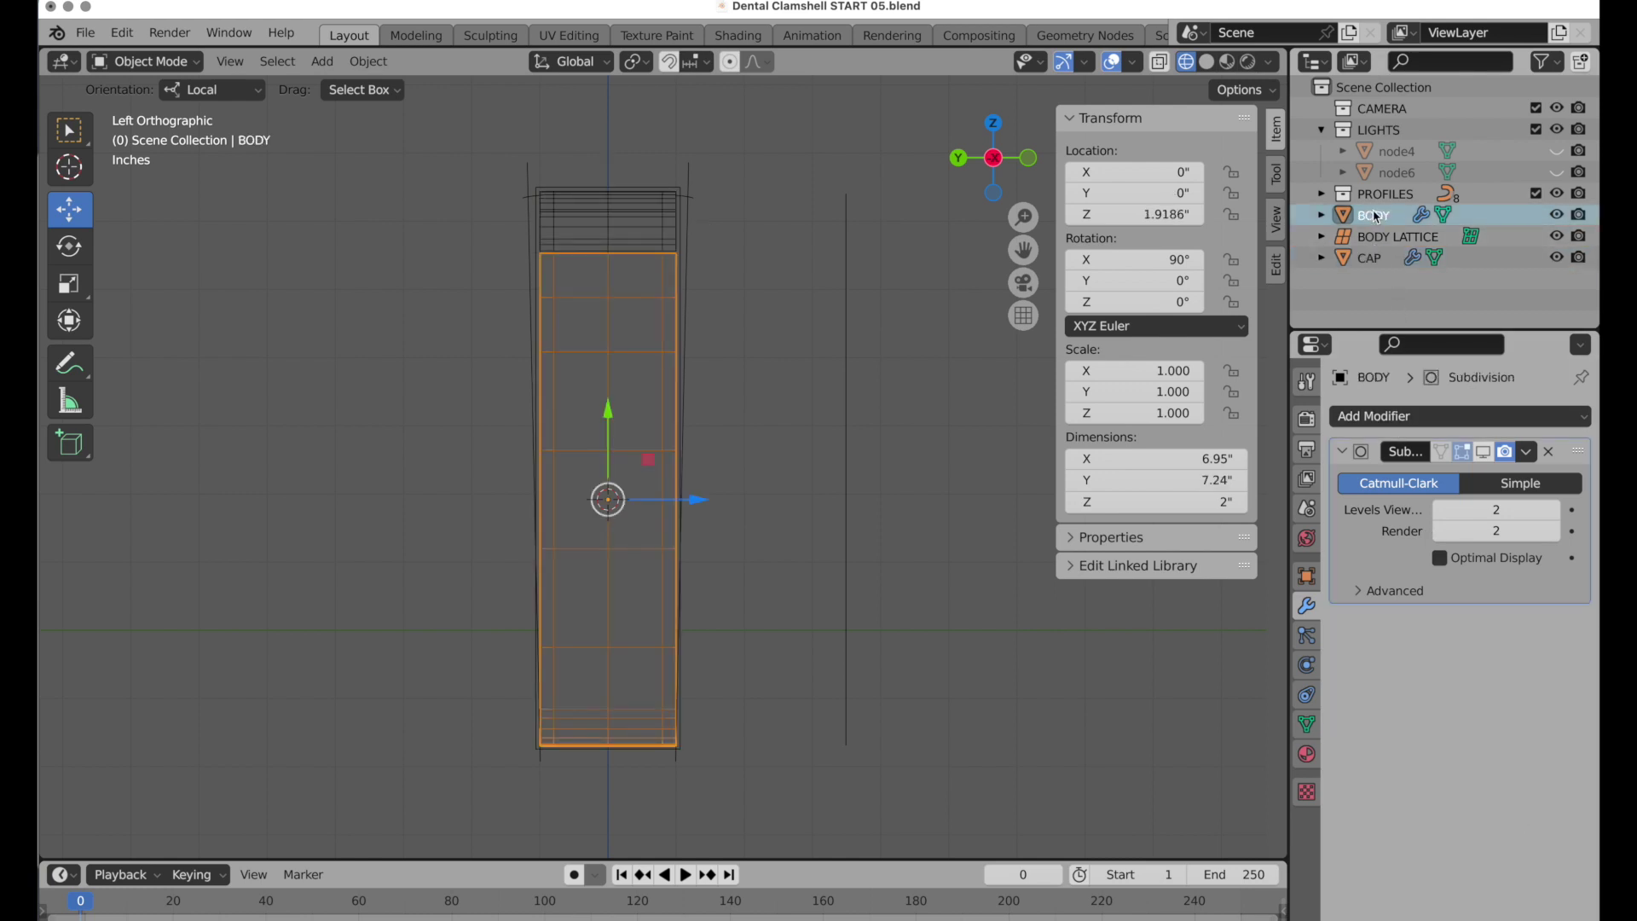
click(1368, 417)
click(1319, 620)
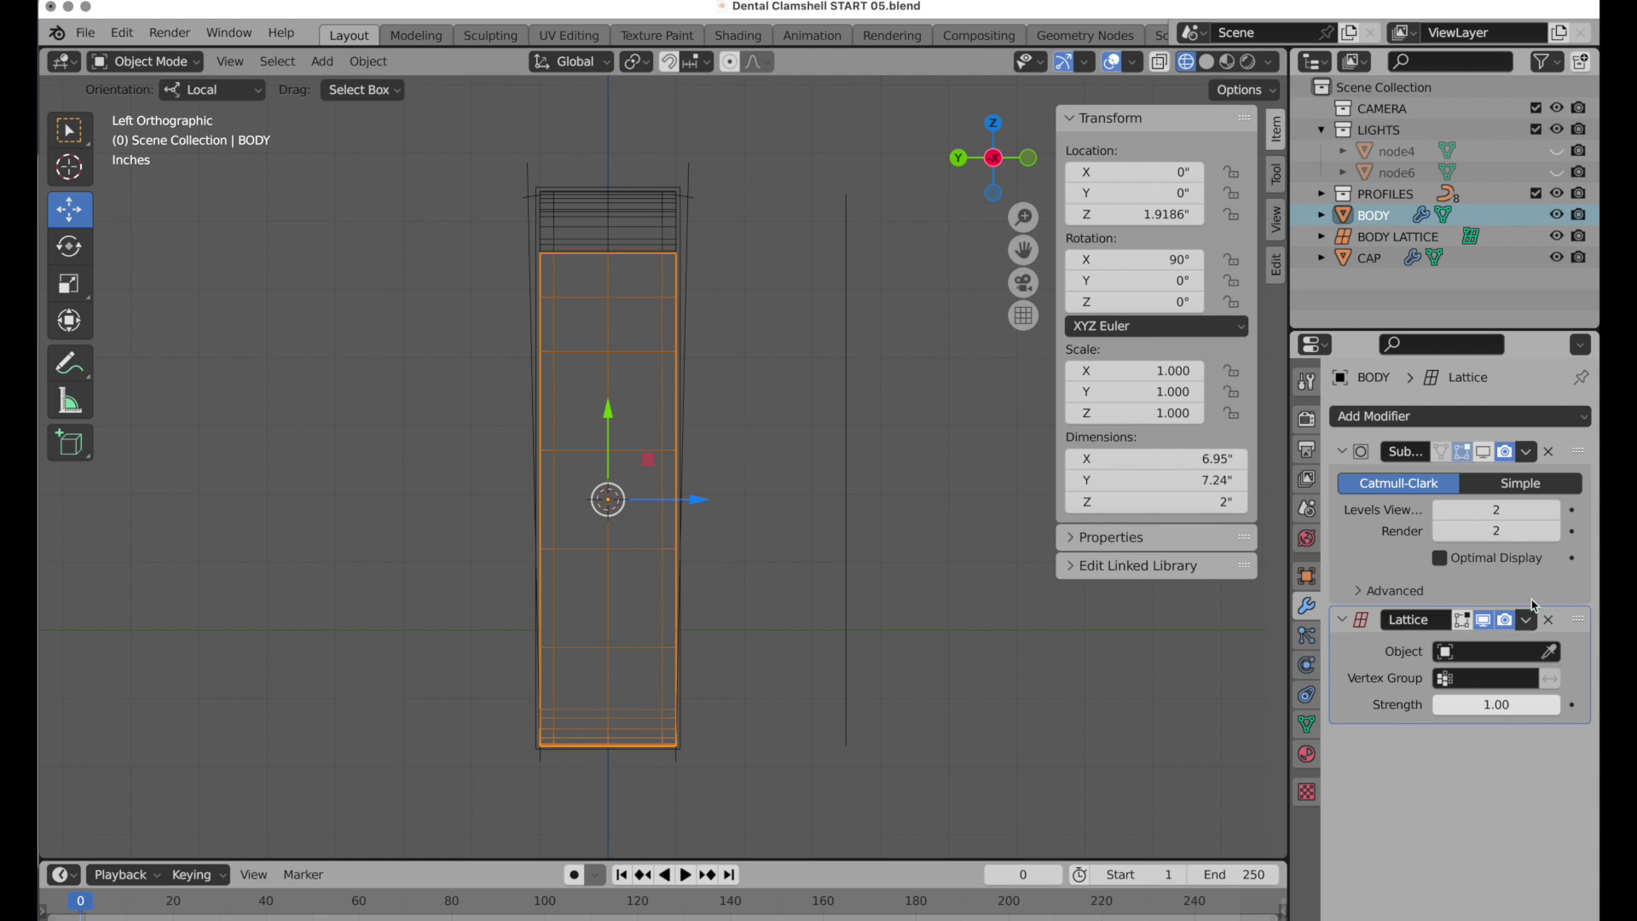
click(1549, 651)
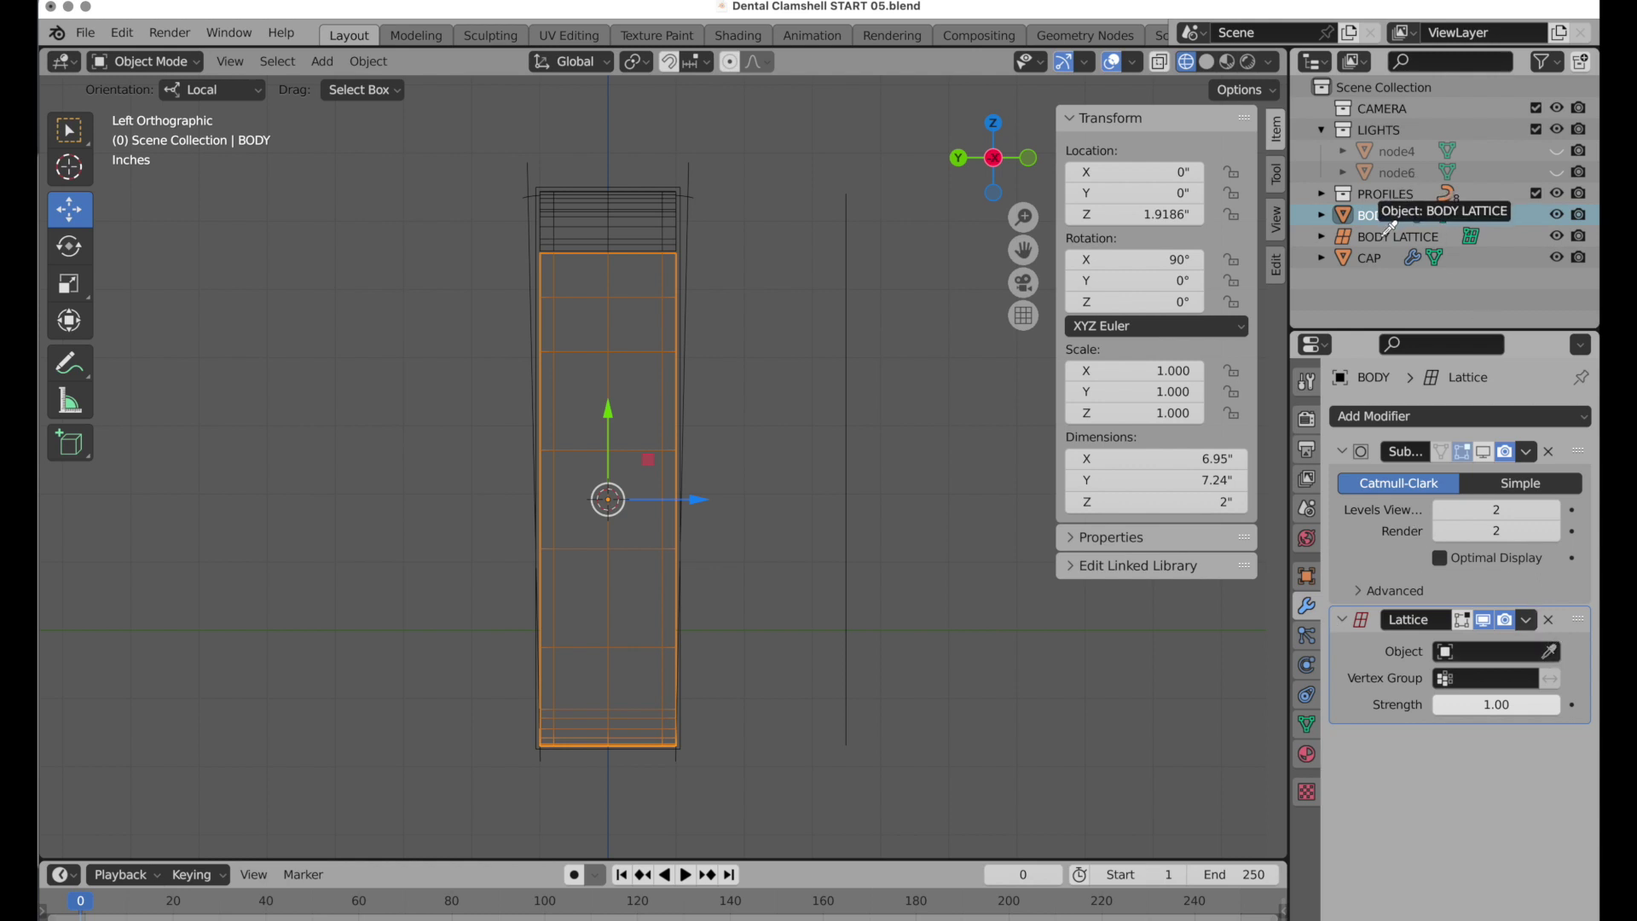
click(1384, 237)
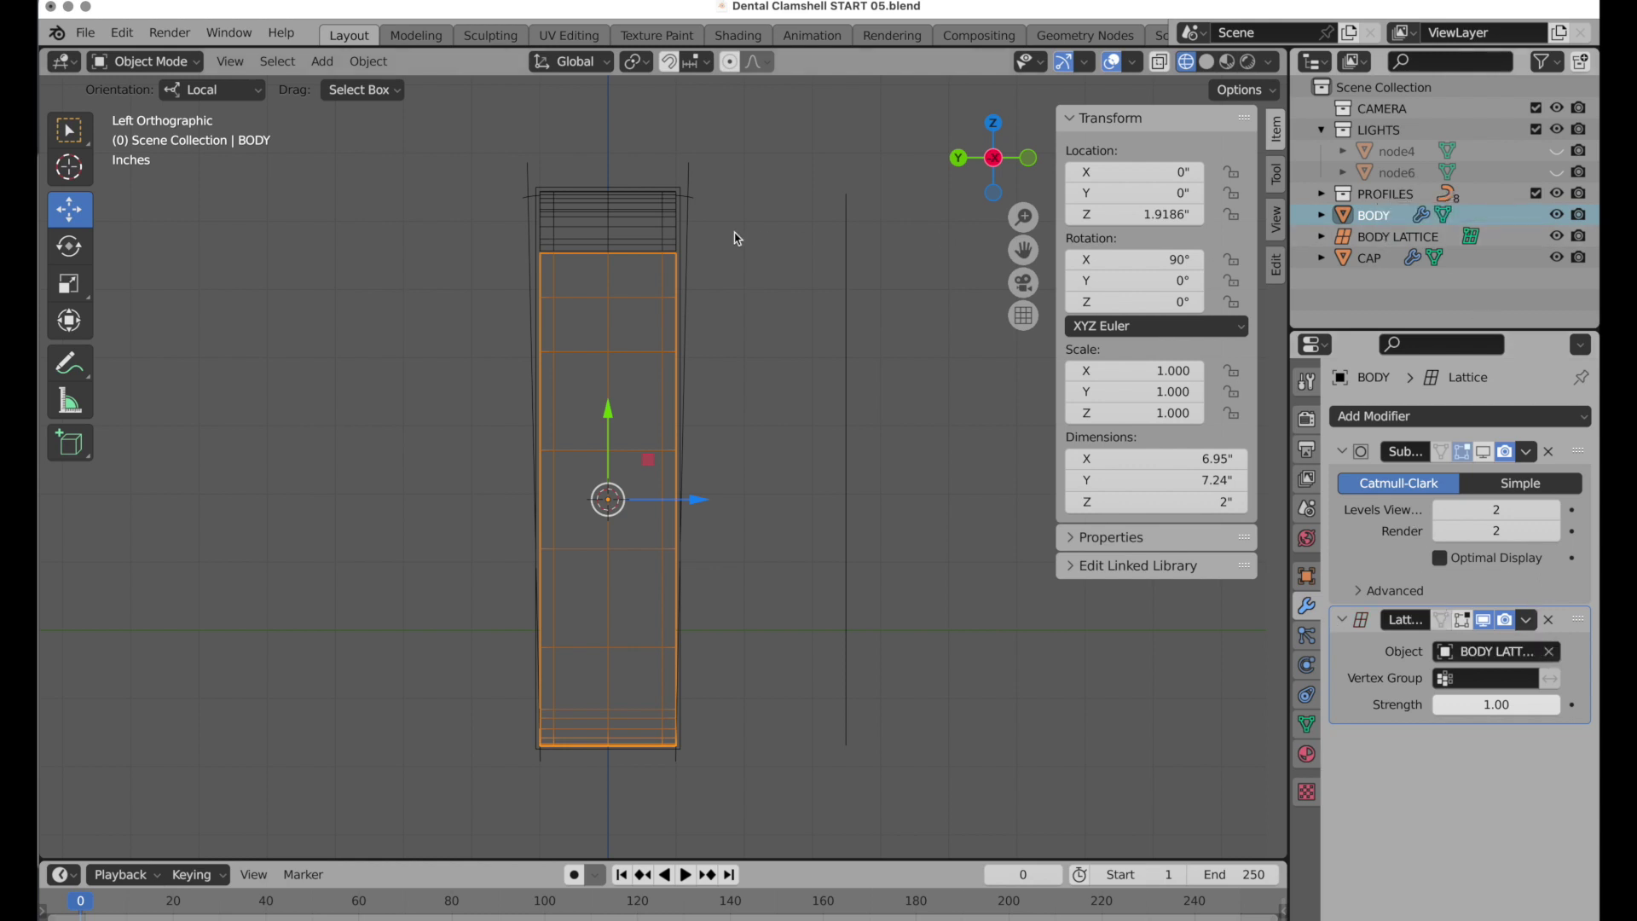
click(684, 195)
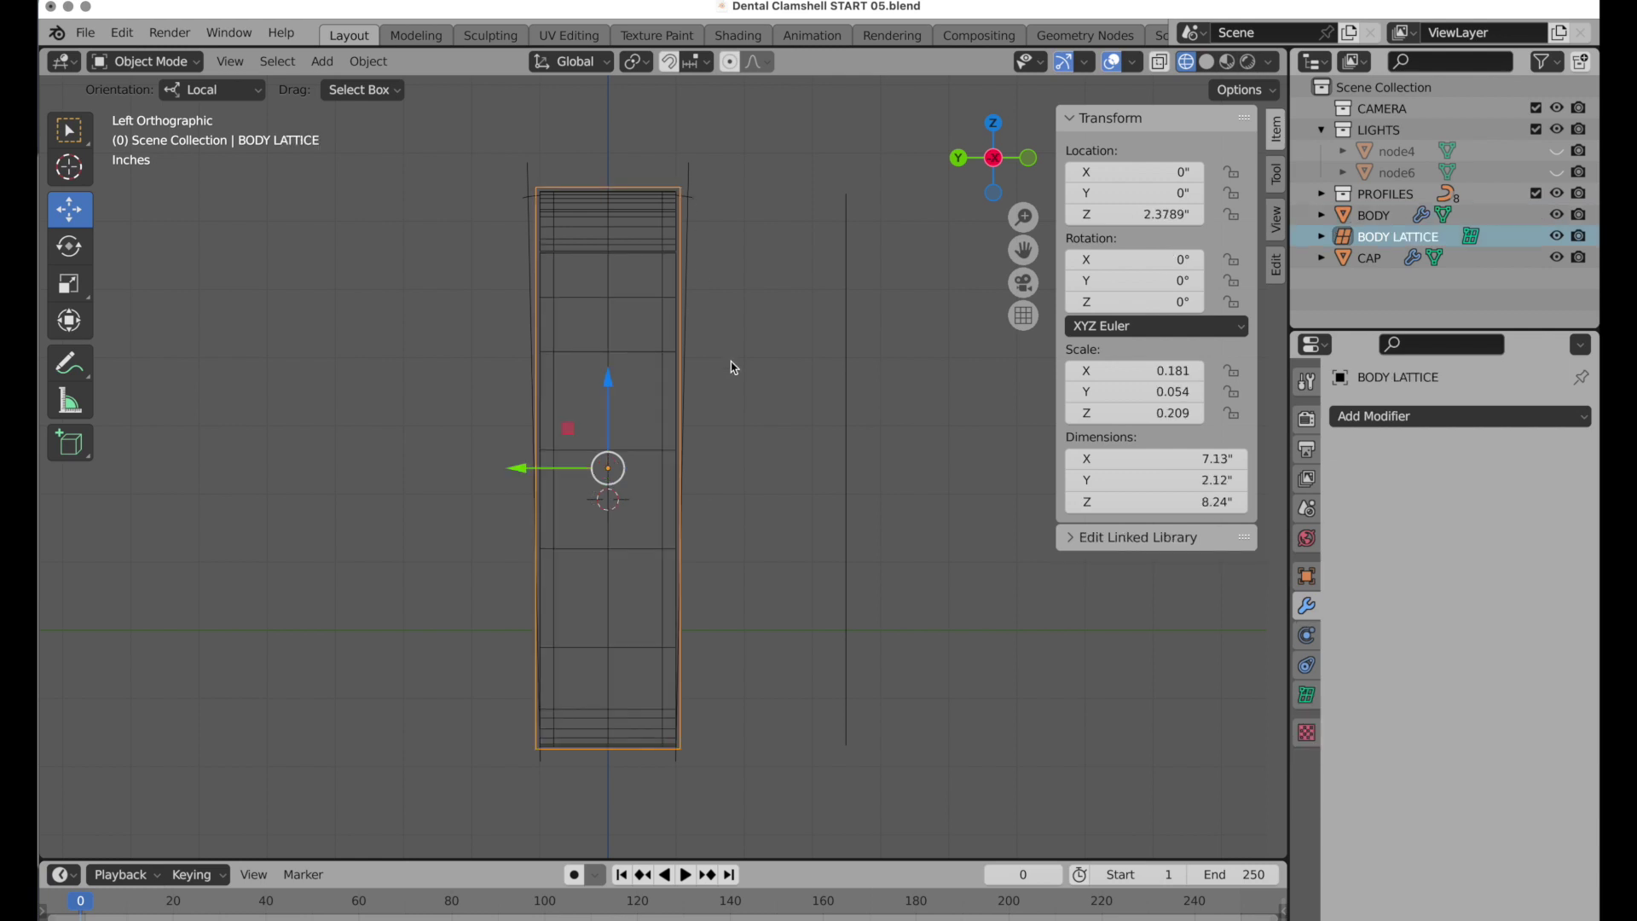
In lattice Edit Mode, scale the top points 1.313 along Y.
key(Tab)
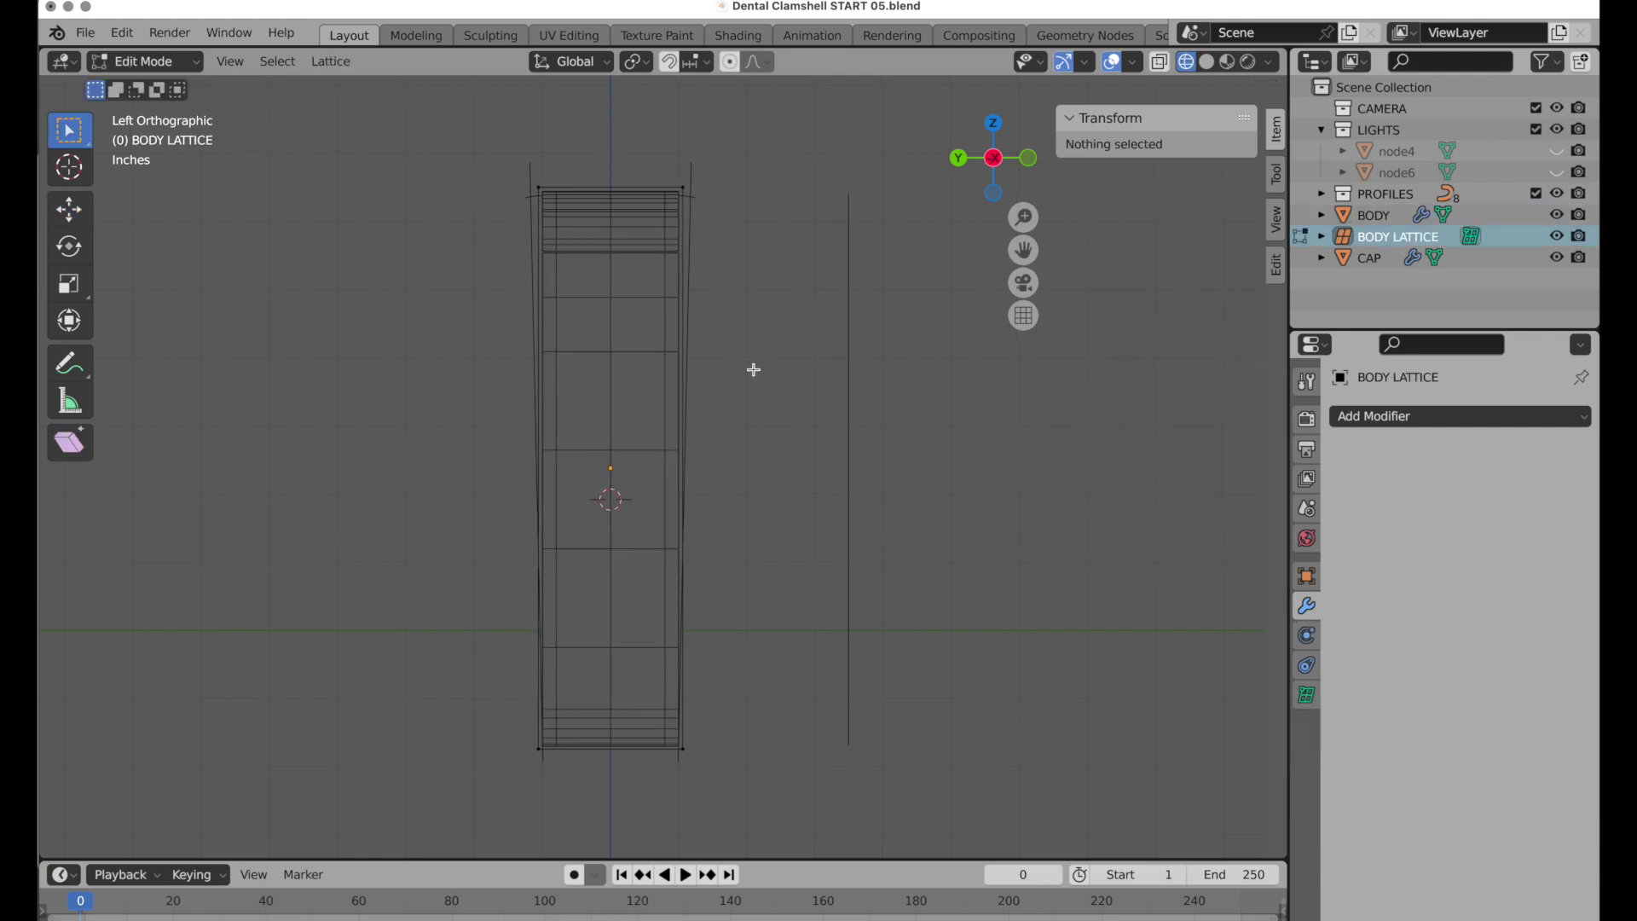
shift+scroll(752, 366, up, 5)
scroll(745, 237, up, 7)
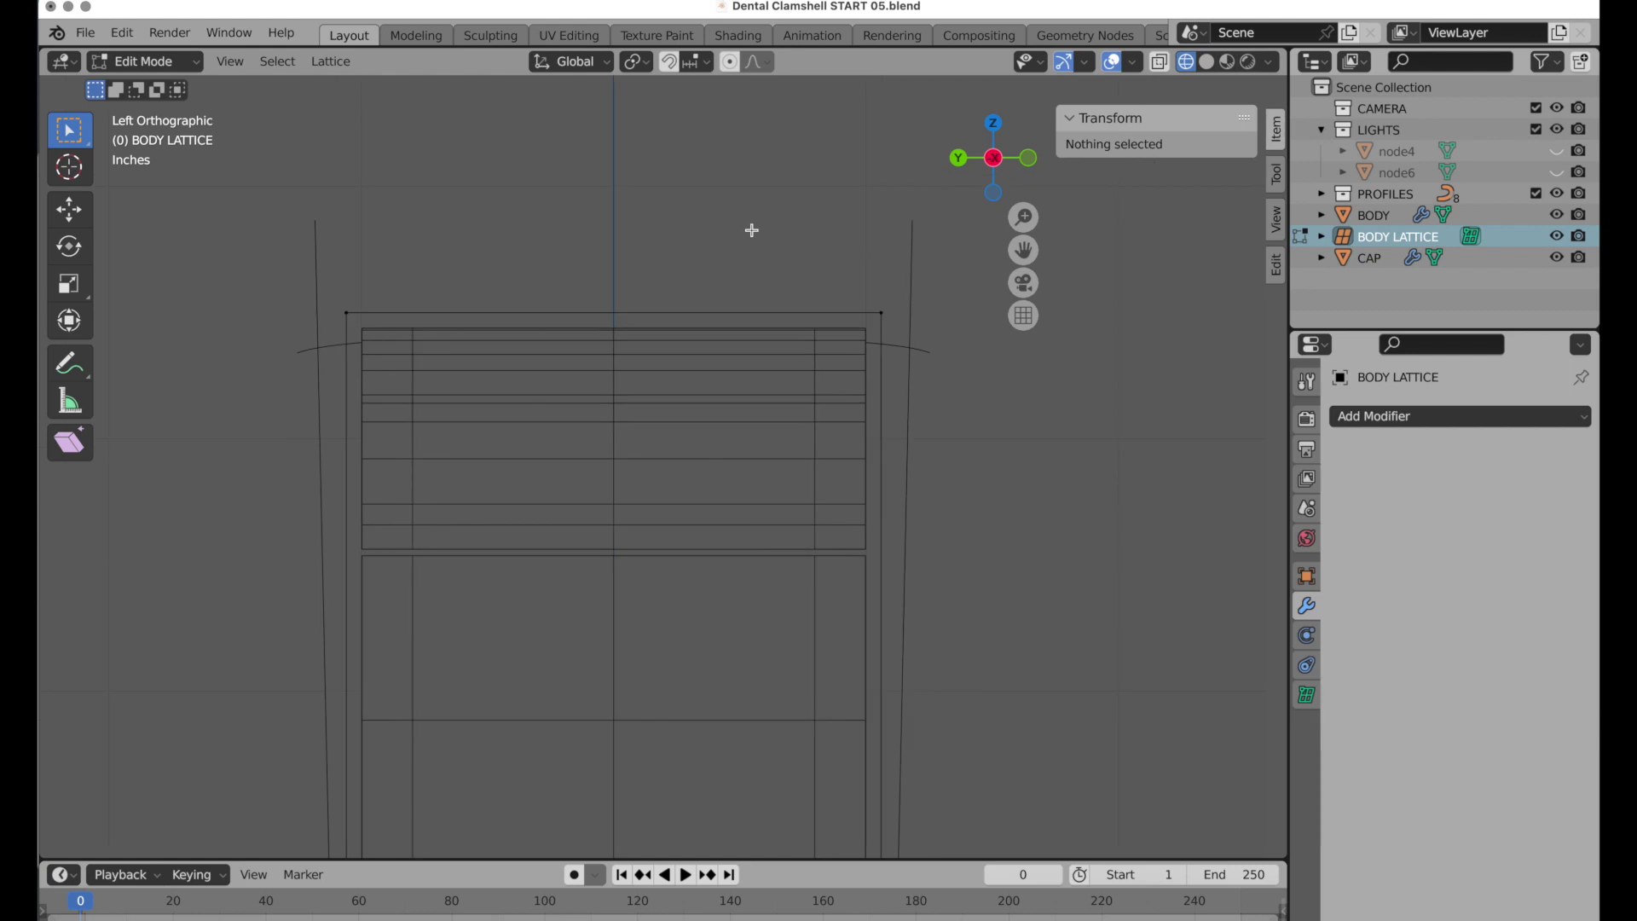
drag(219, 250, 1003, 366)
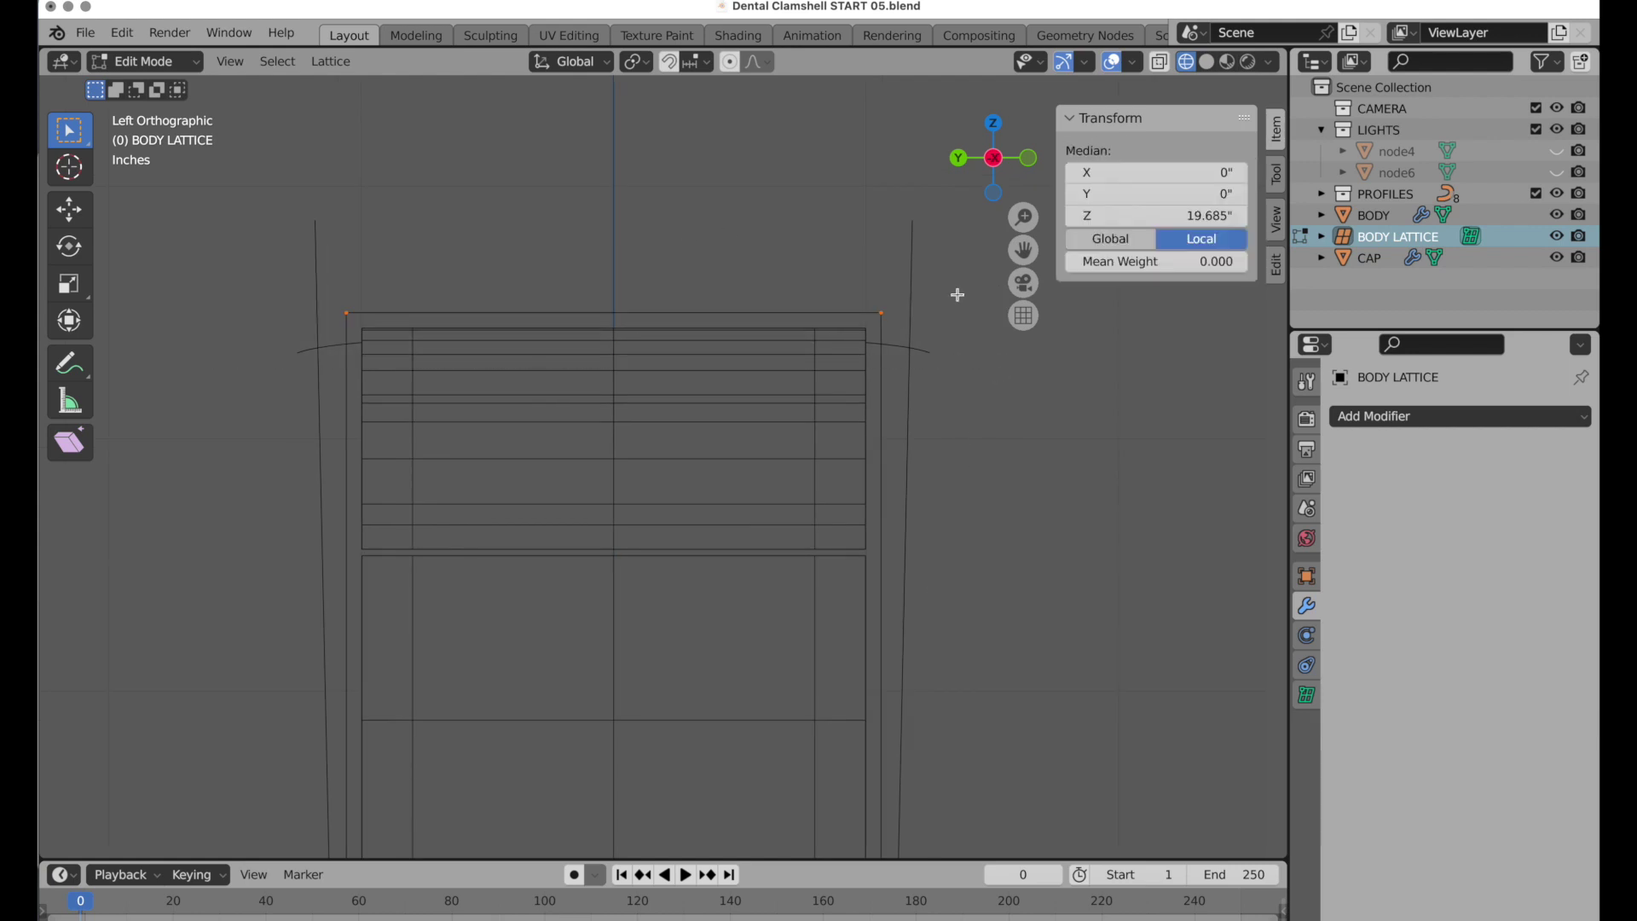
key(s)
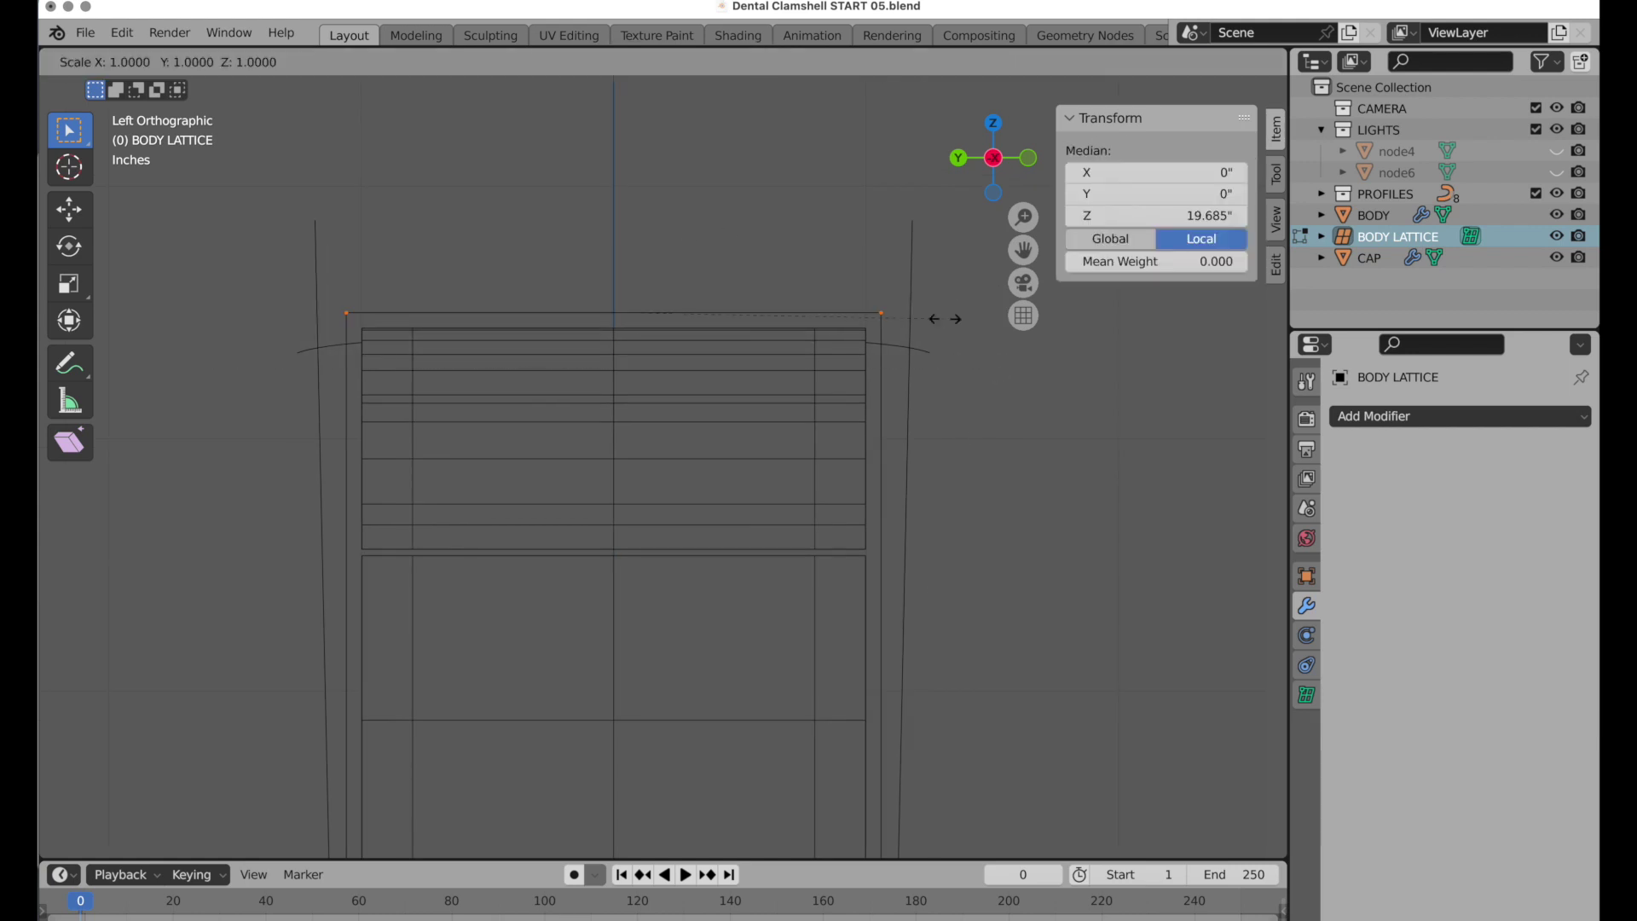
key(y)
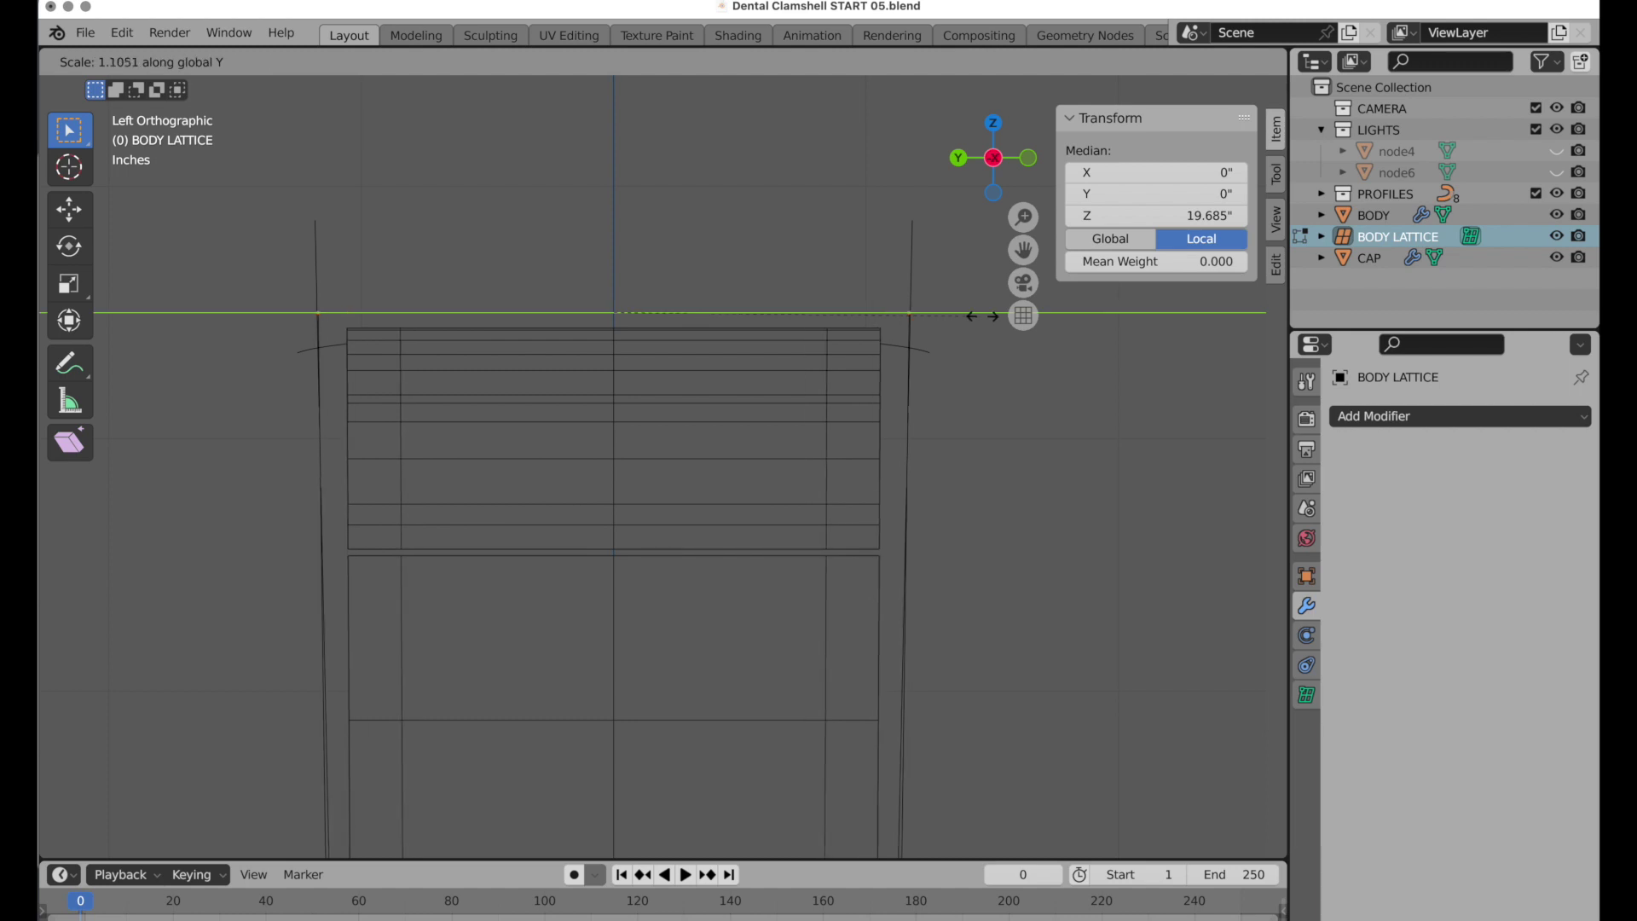
click(1049, 315)
Scale the bottom lattice points 0.942 along Y and leave Edit Mode.
scroll(811, 504, down, 3)
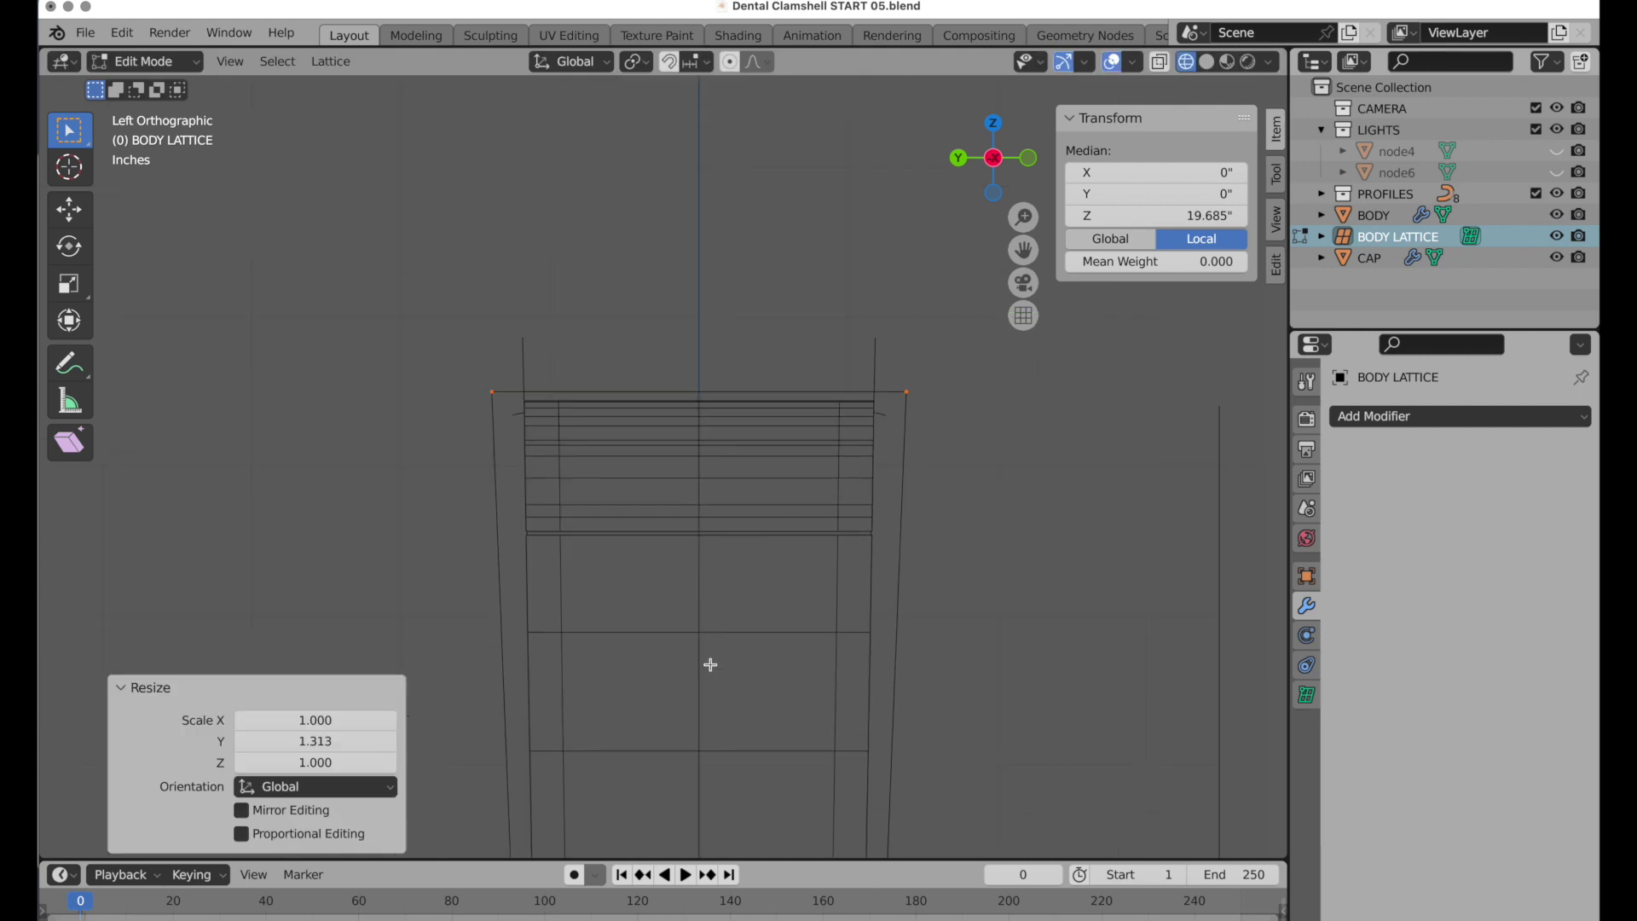
scroll(750, 577, down, 5)
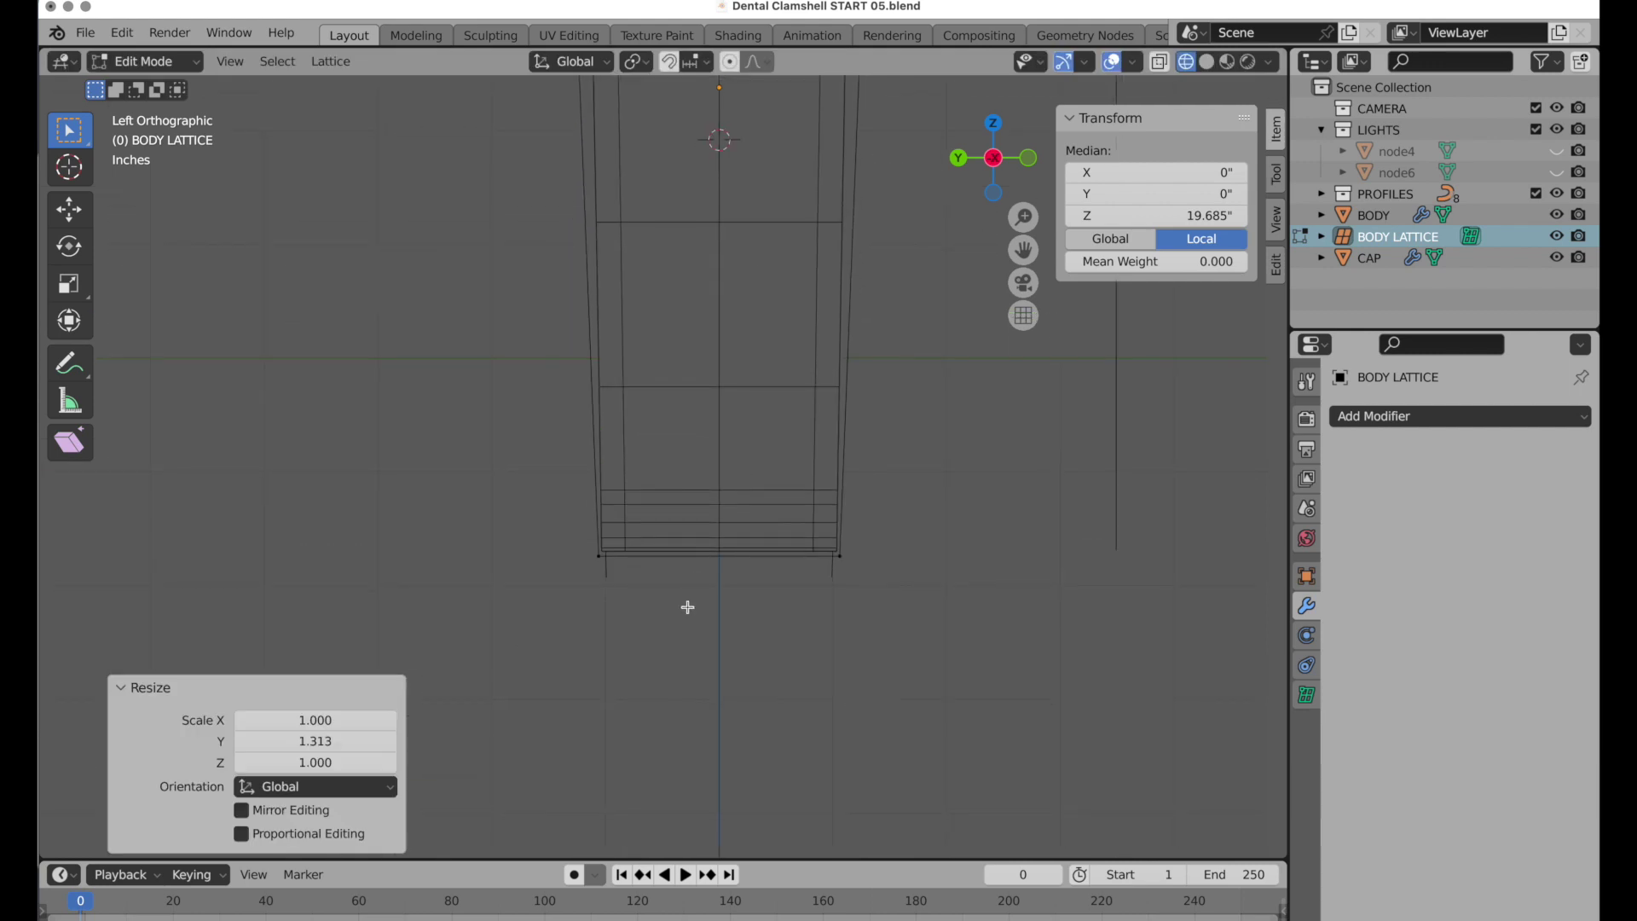
mouse_move(513, 548)
mouse_down()
mouse_move(1005, 530)
mouse_move(902, 515)
mouse_move(515, 580)
mouse_up()
key(s)
key(y)
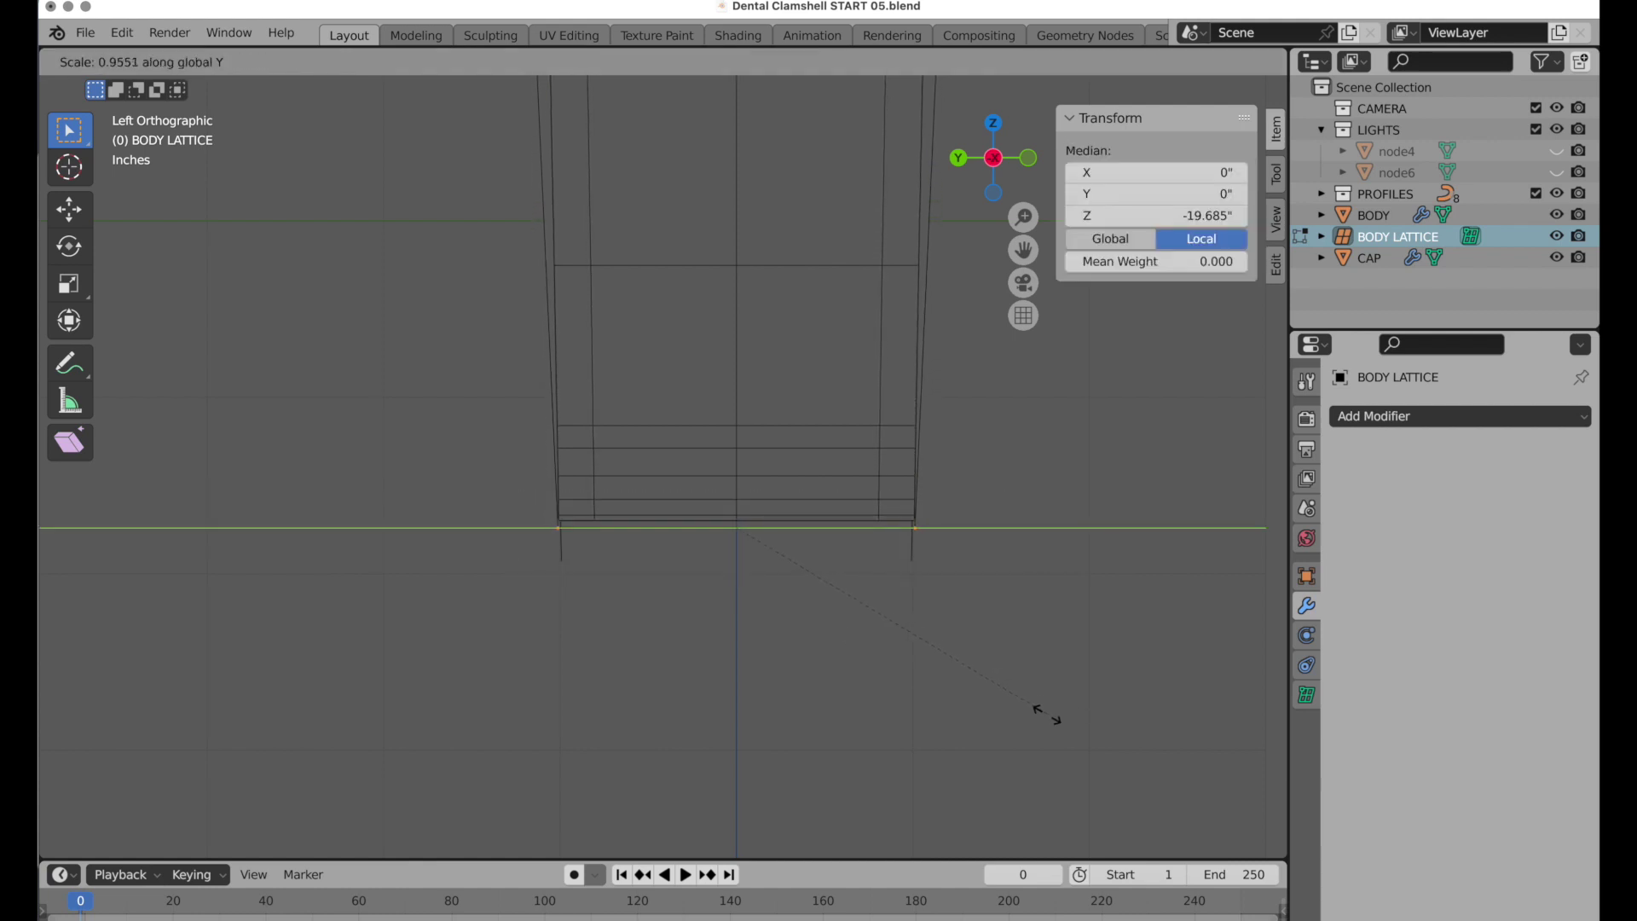
click(1040, 716)
scroll(767, 446, down, 5)
scroll(793, 603, up, 10)
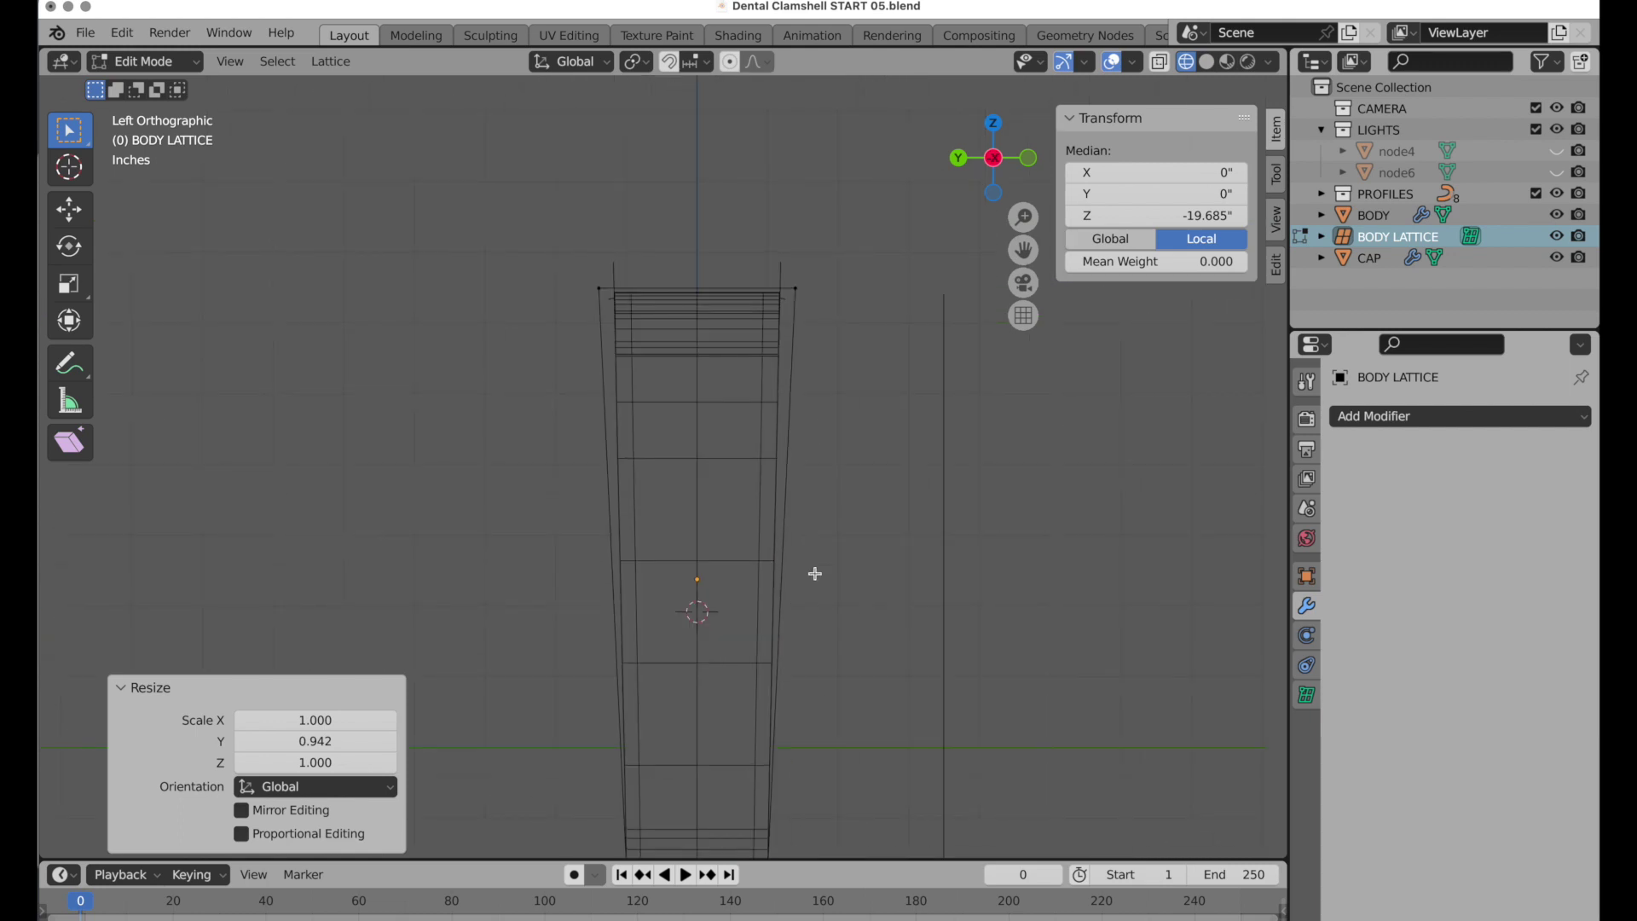
scroll(811, 241, up, 5)
scroll(756, 351, down, 3)
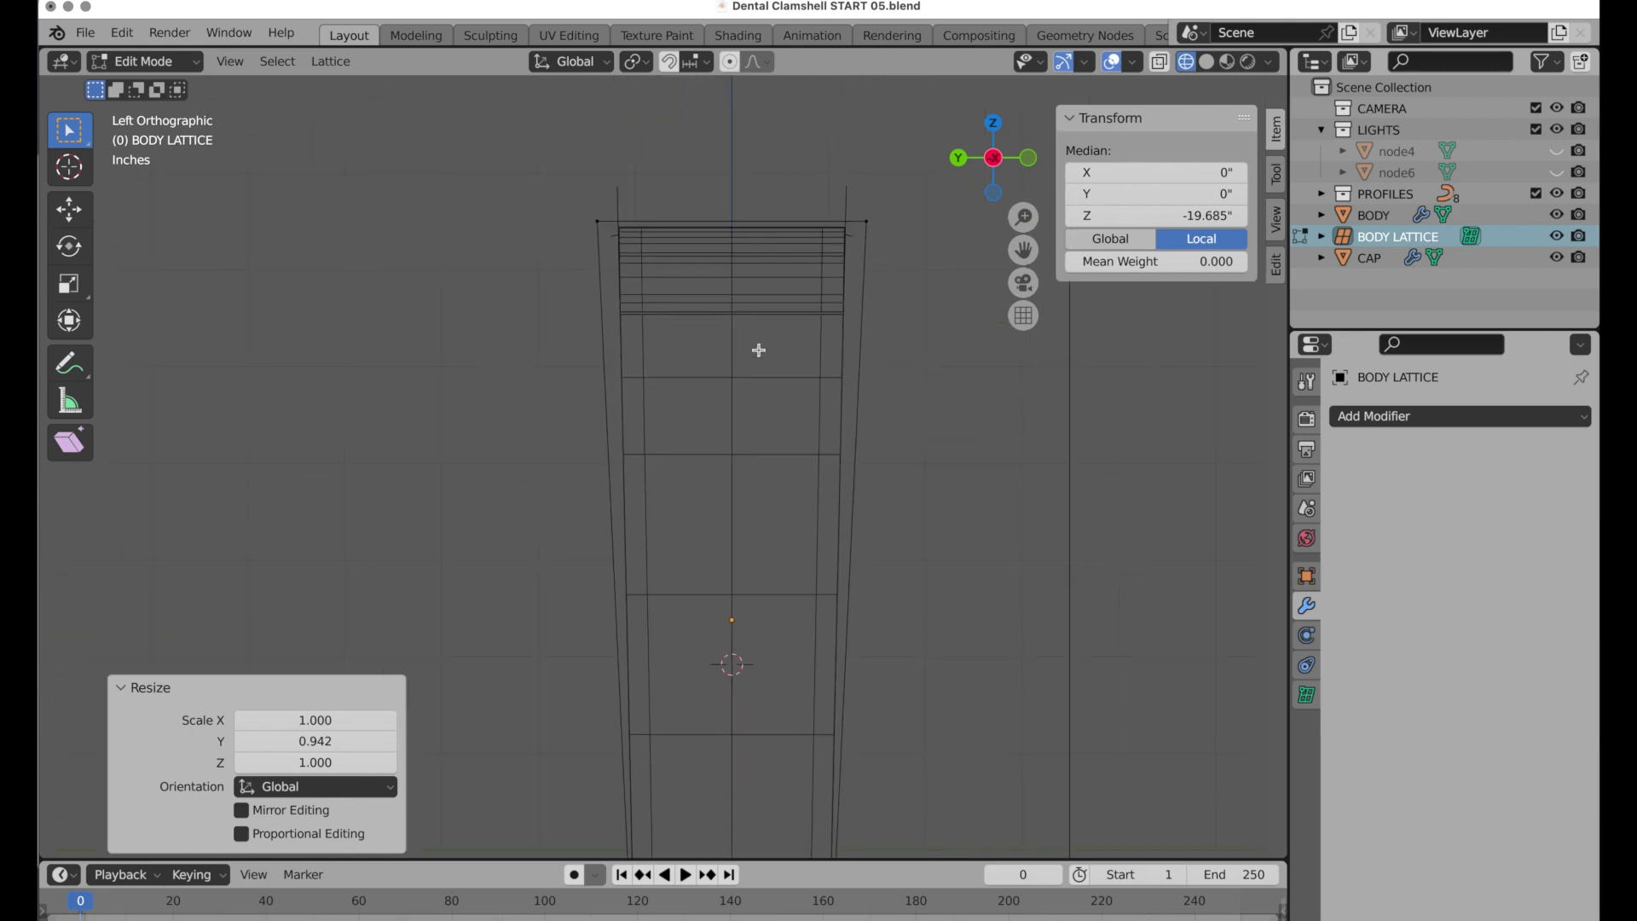
key(Tab)
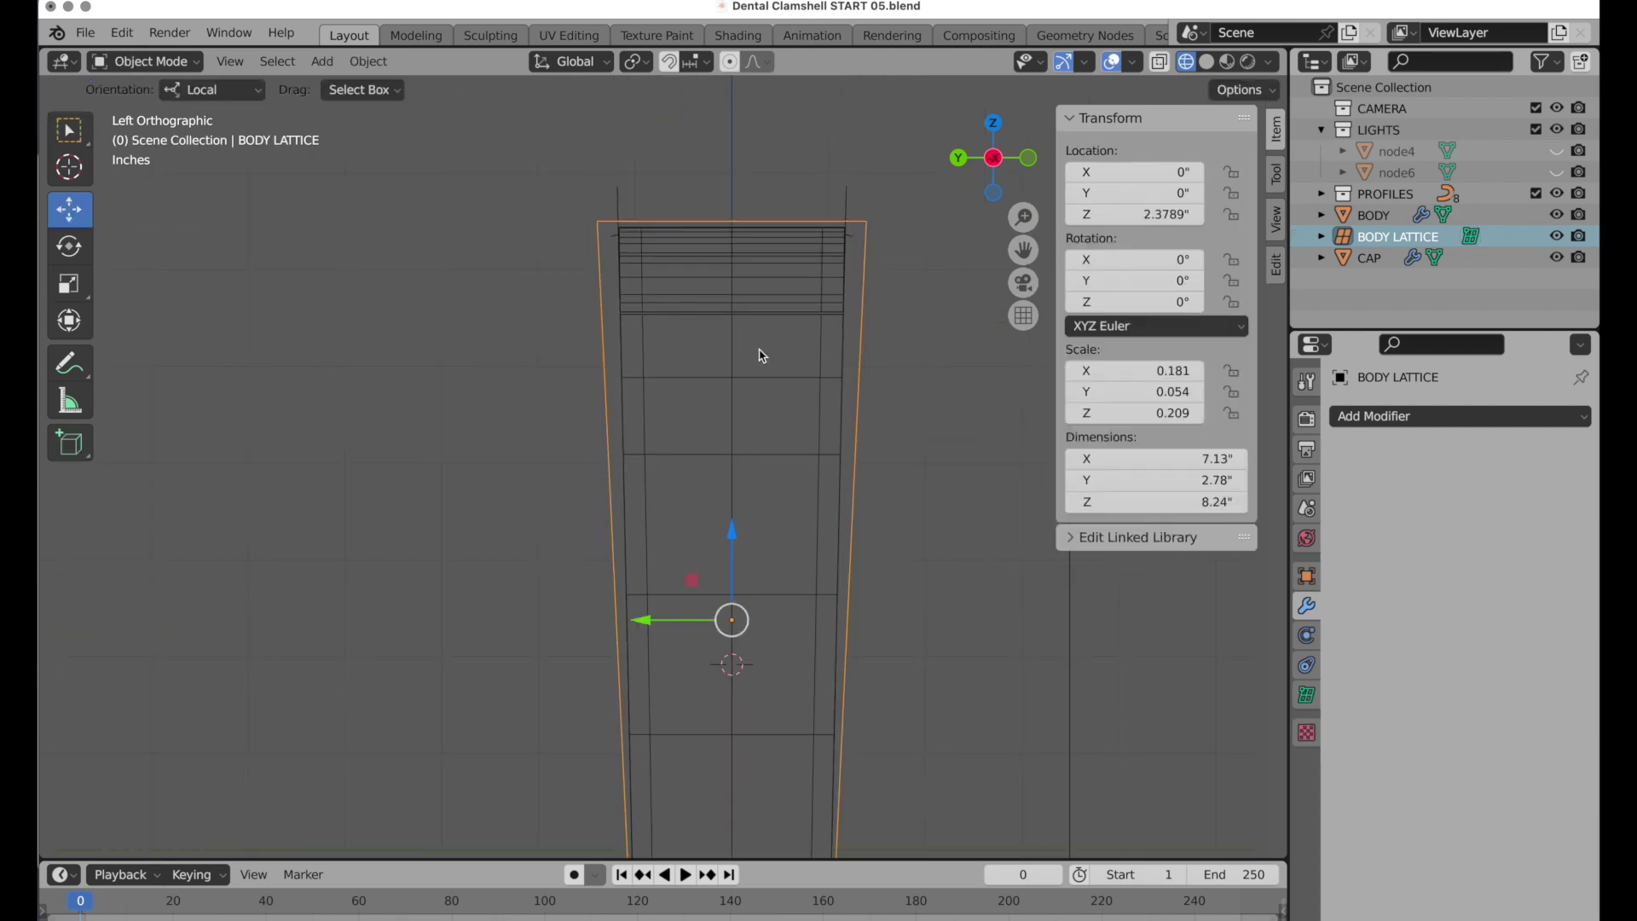
Apply the Lattice modifiers on CAP and BODY.
click(1370, 259)
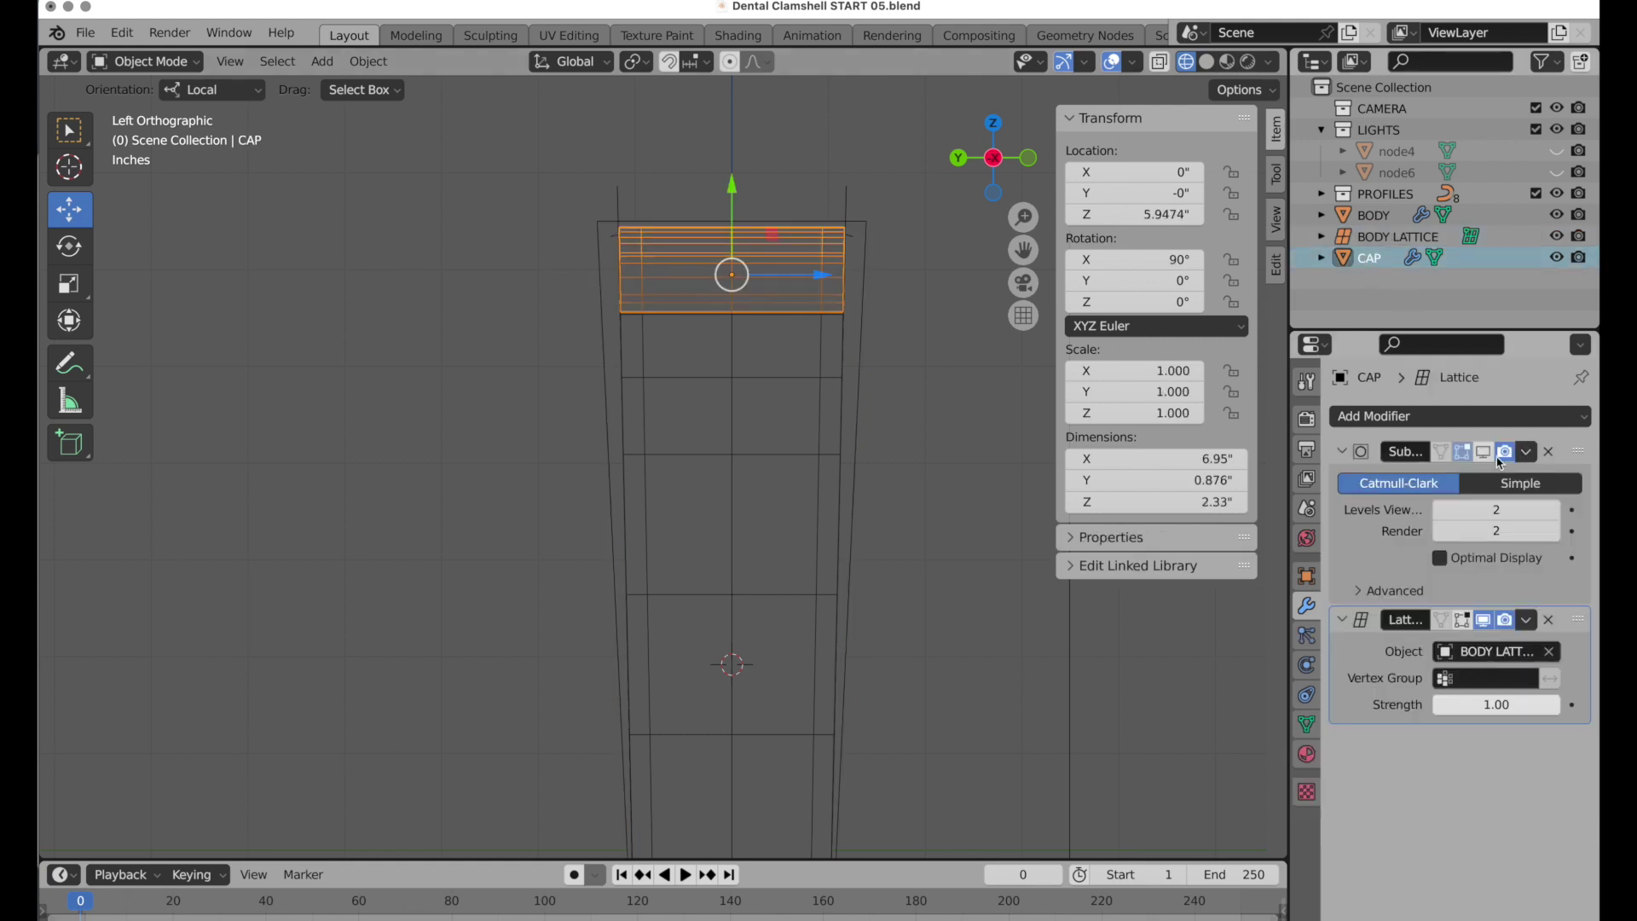
click(1527, 620)
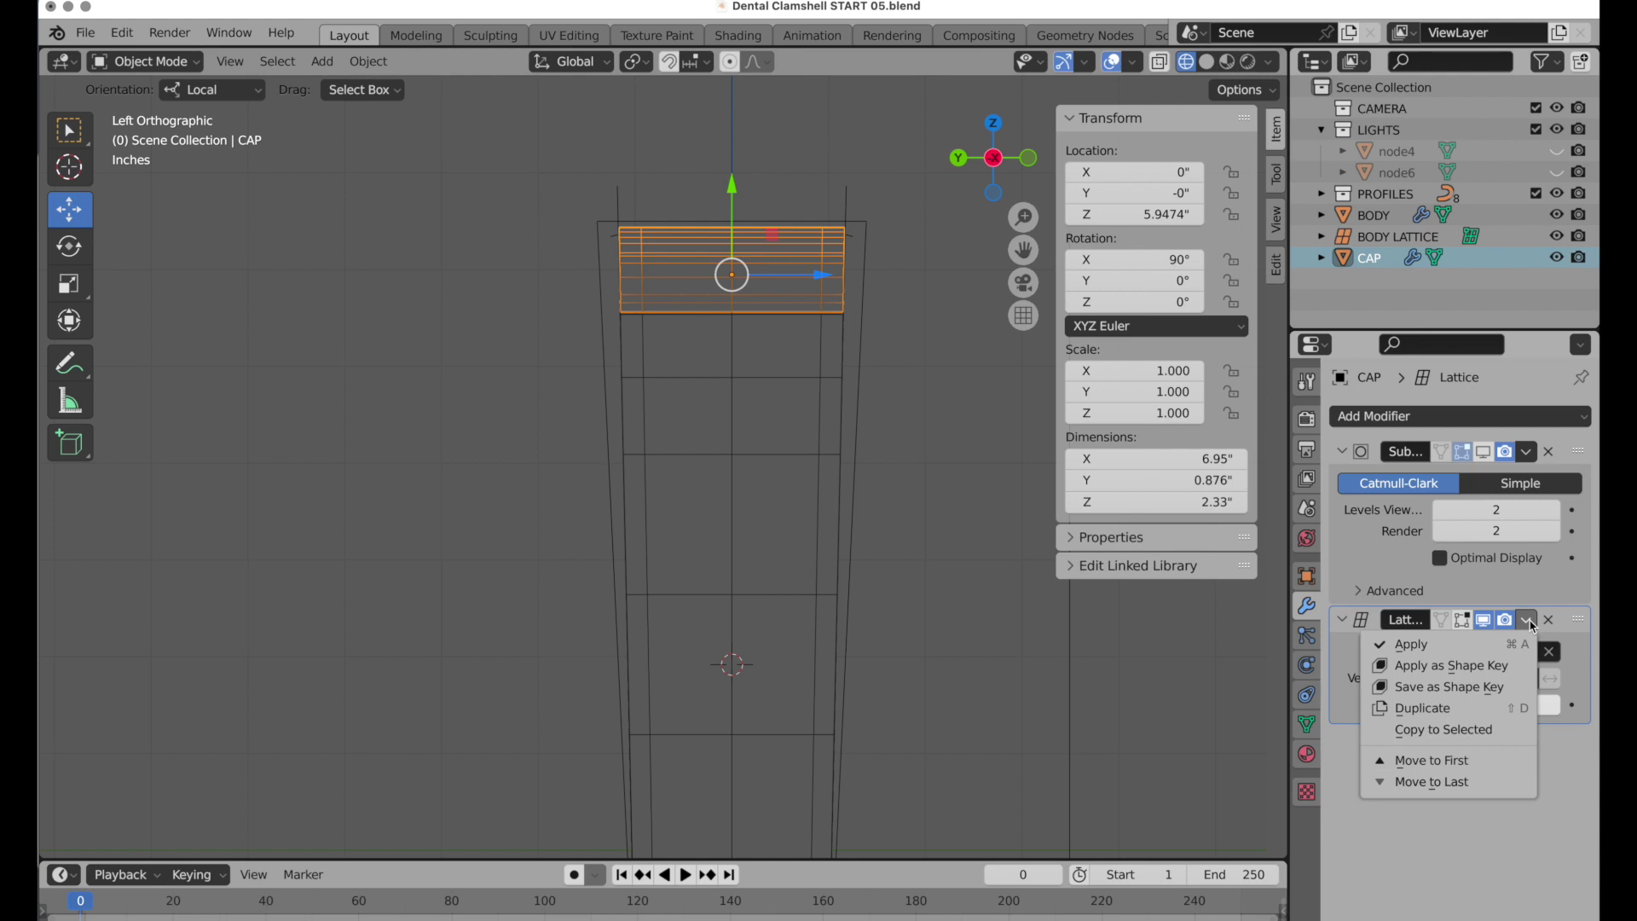
click(1471, 646)
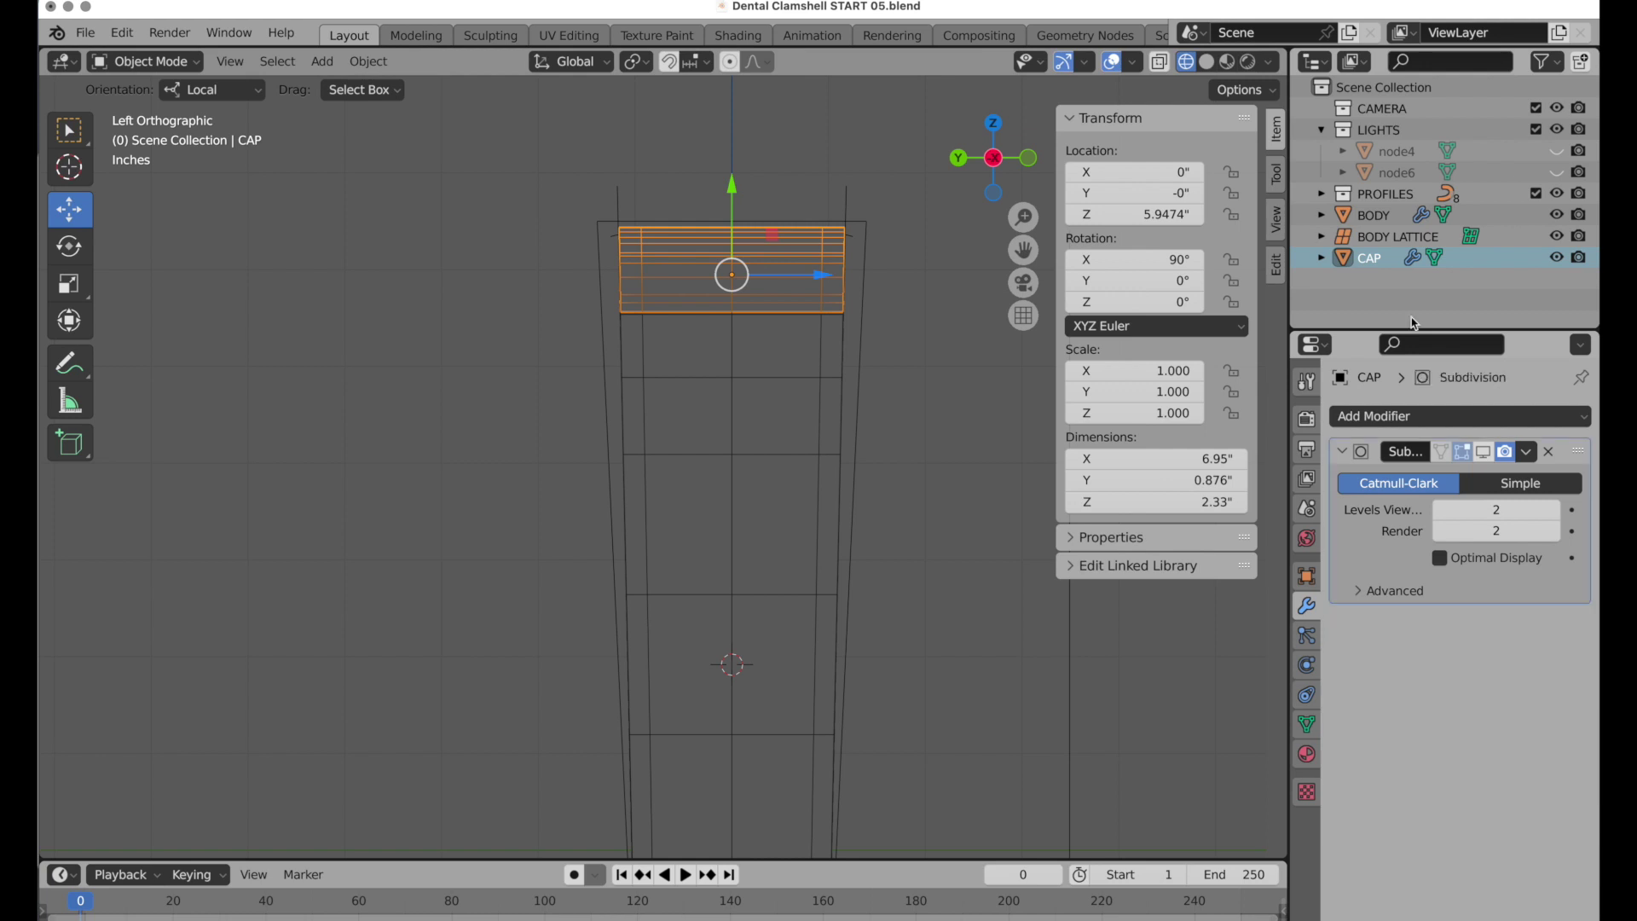
click(1382, 218)
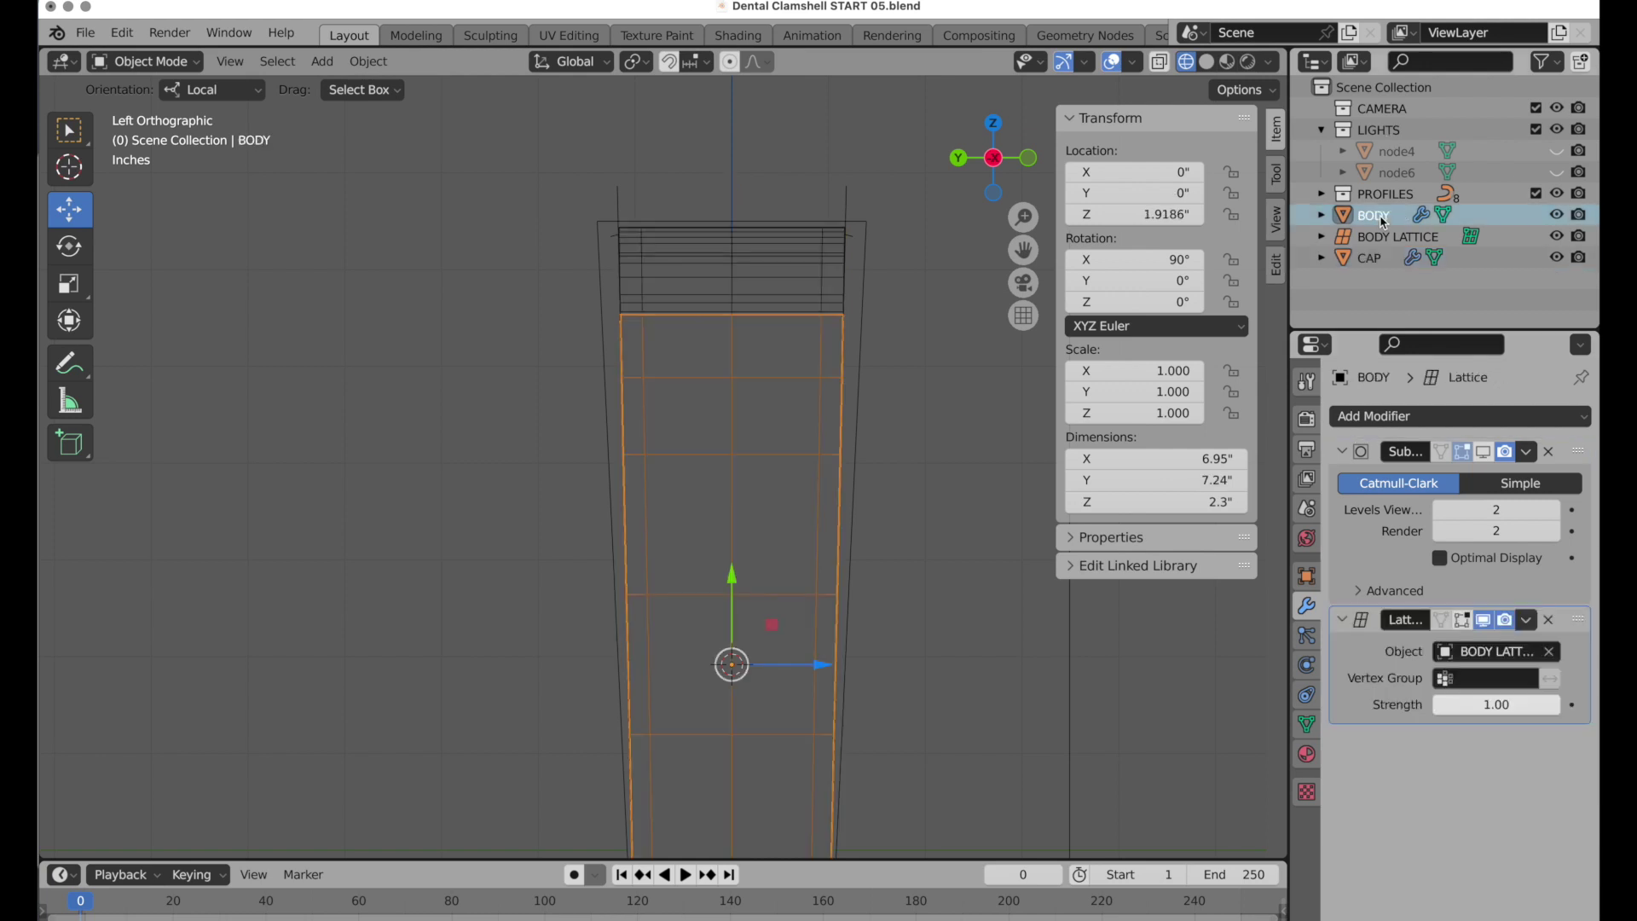
click(1526, 620)
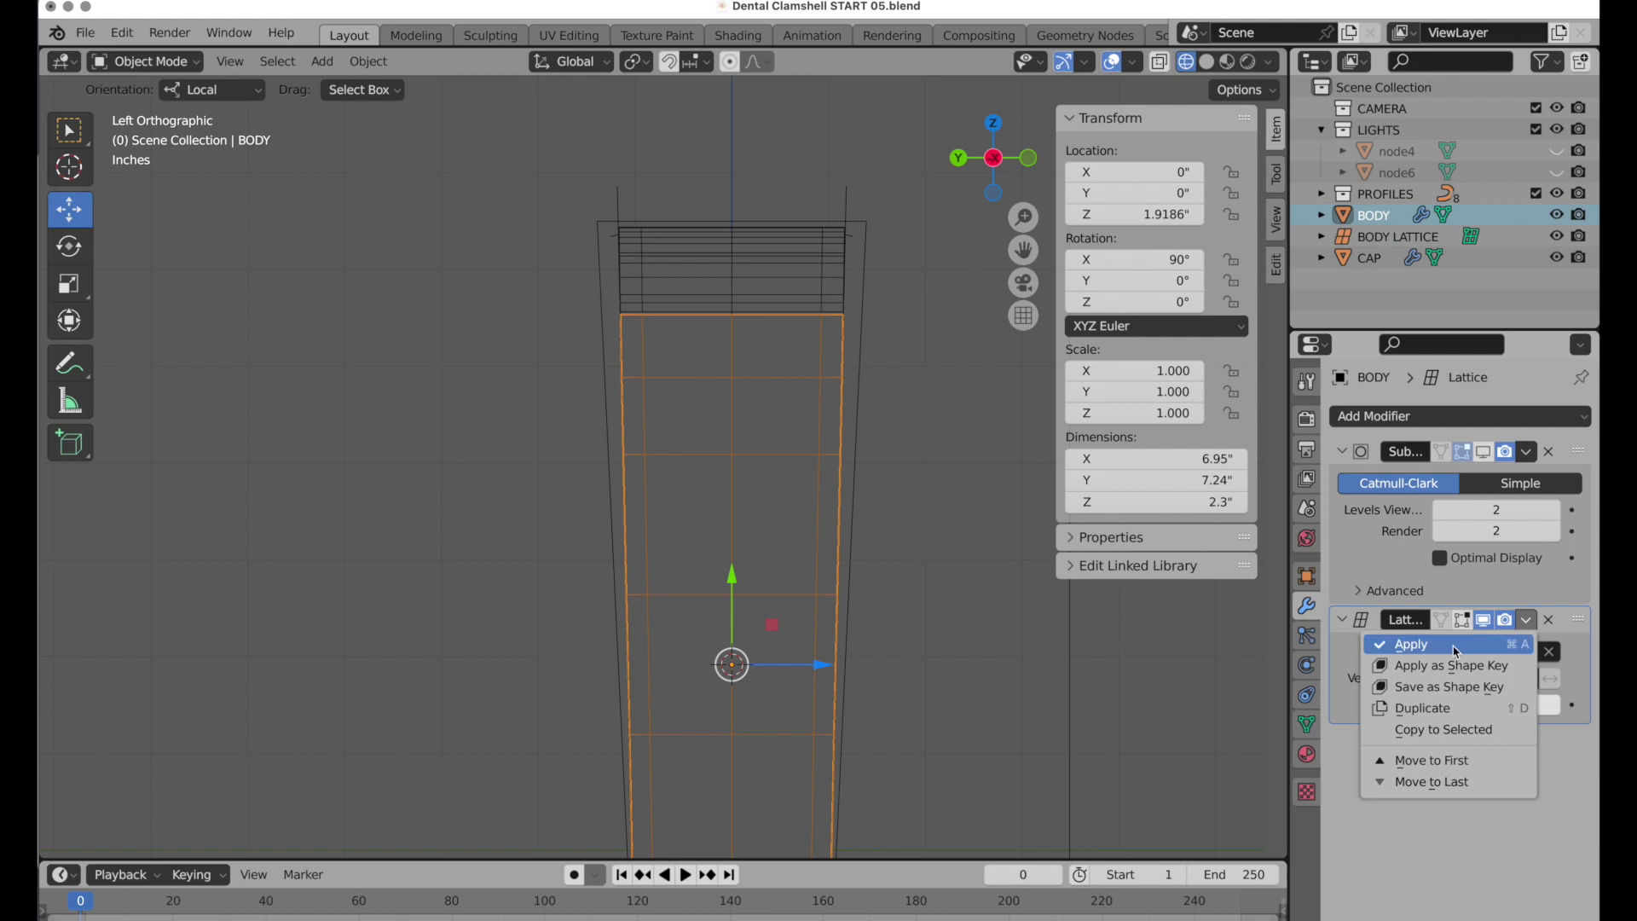
click(1455, 645)
Hide BODY LATTICE in both the viewport and render.
click(943, 489)
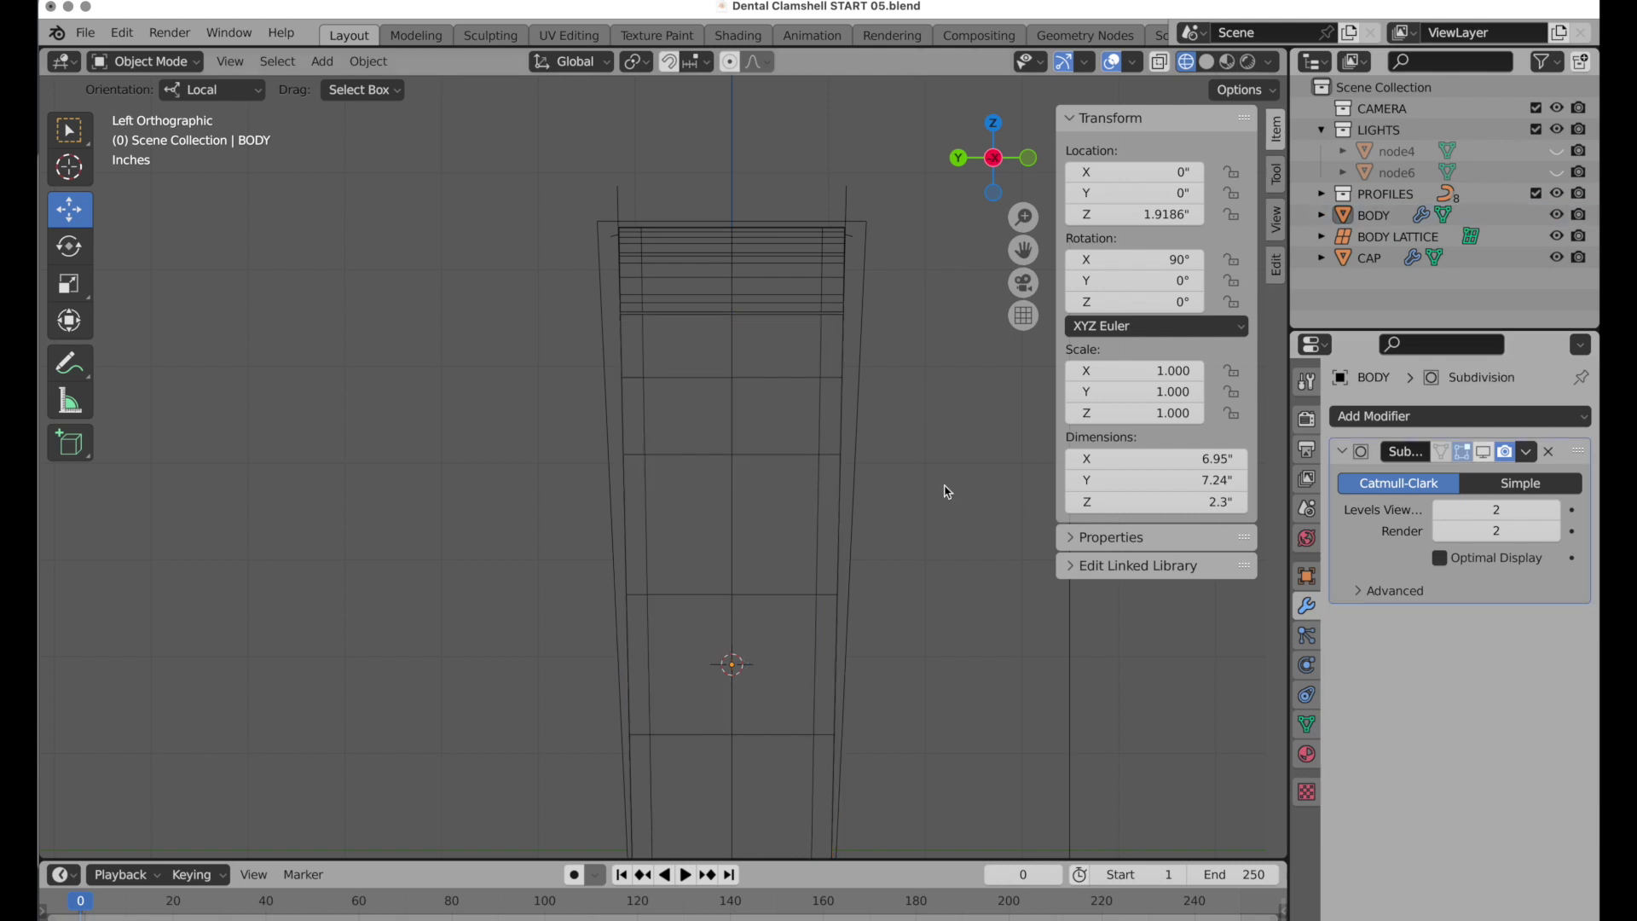
middle_drag(932, 495, 898, 504)
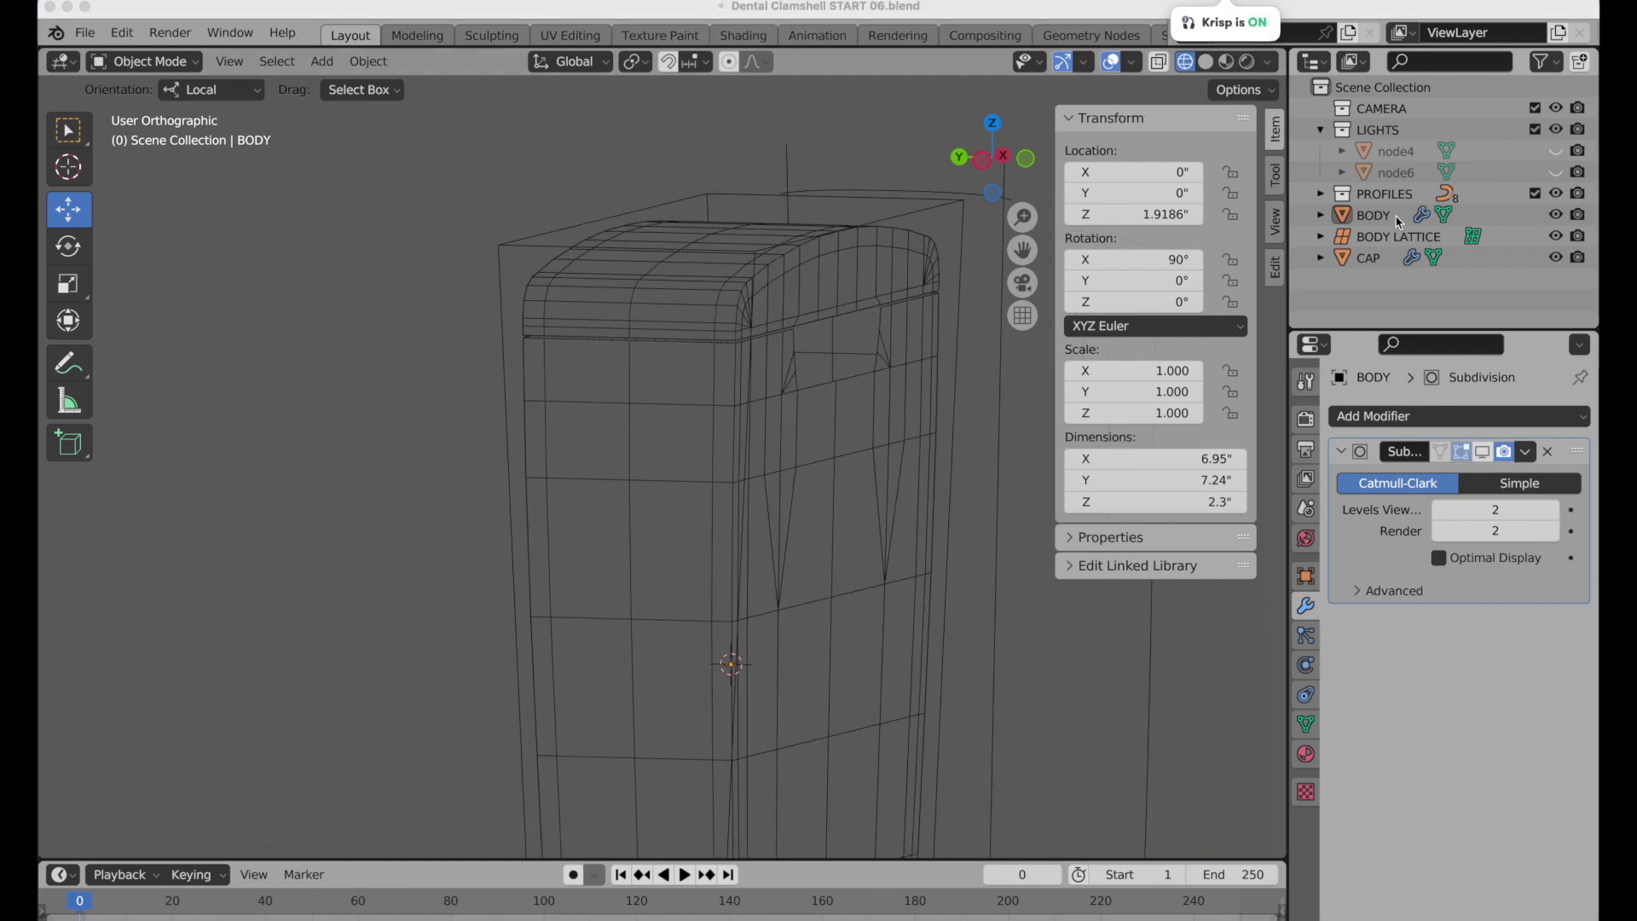
click(1560, 237)
click(1578, 237)
Select CAP and frame it closely in Left Orthographic view.
click(796, 255)
middle_drag(796, 256, 617, 435)
click(992, 158)
scroll(616, 435, up, 6)
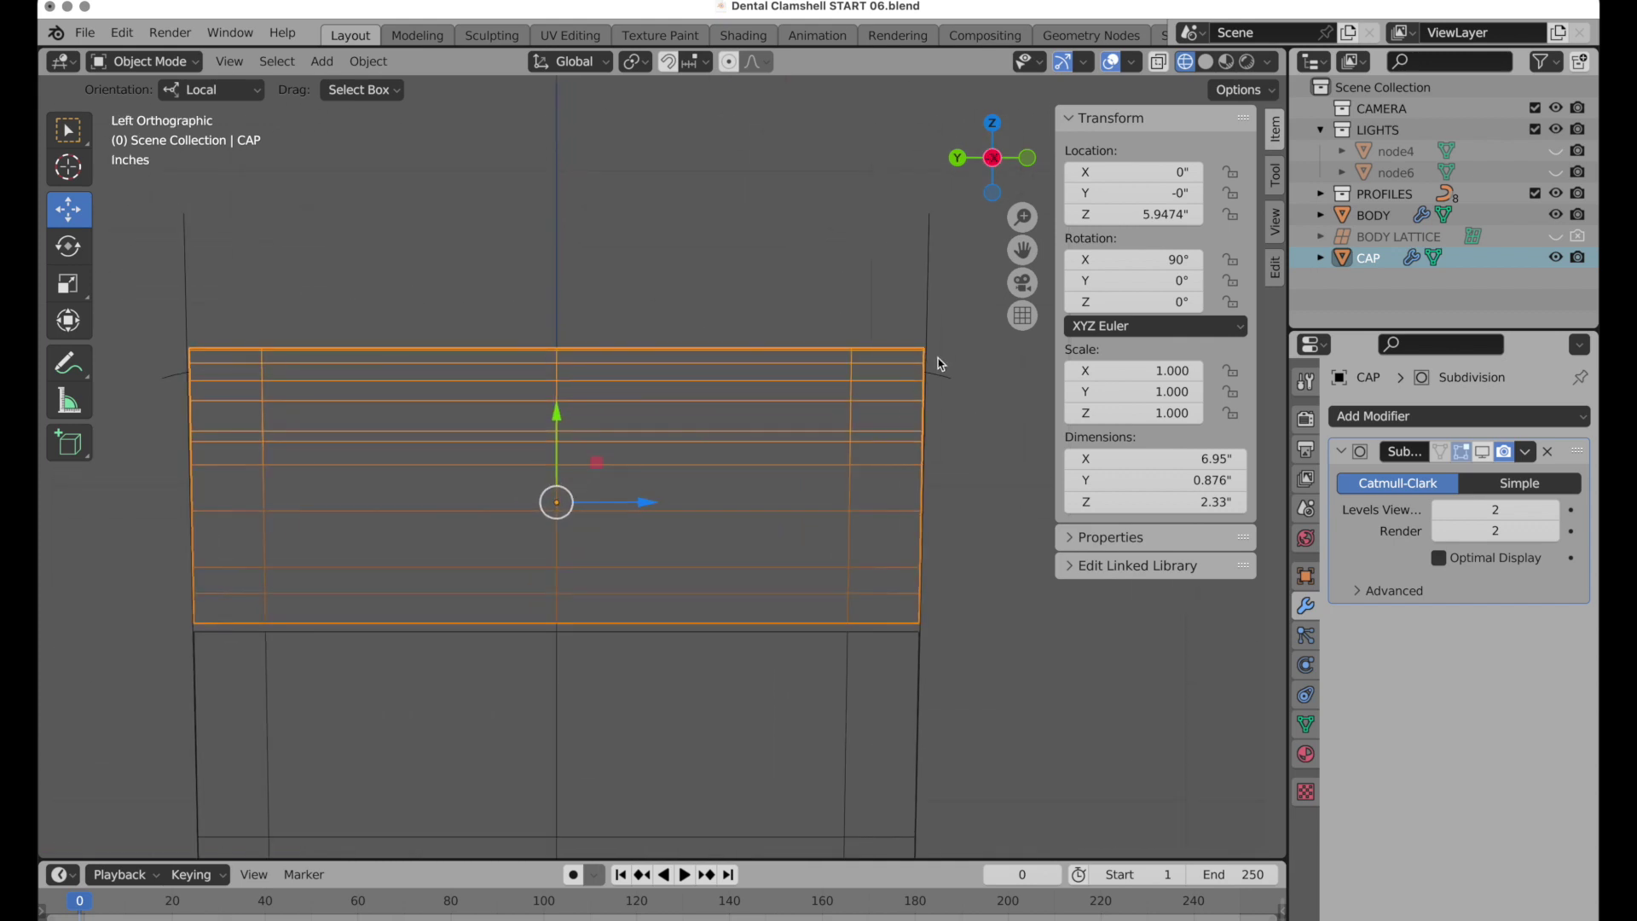
scroll(774, 406, down, 1)
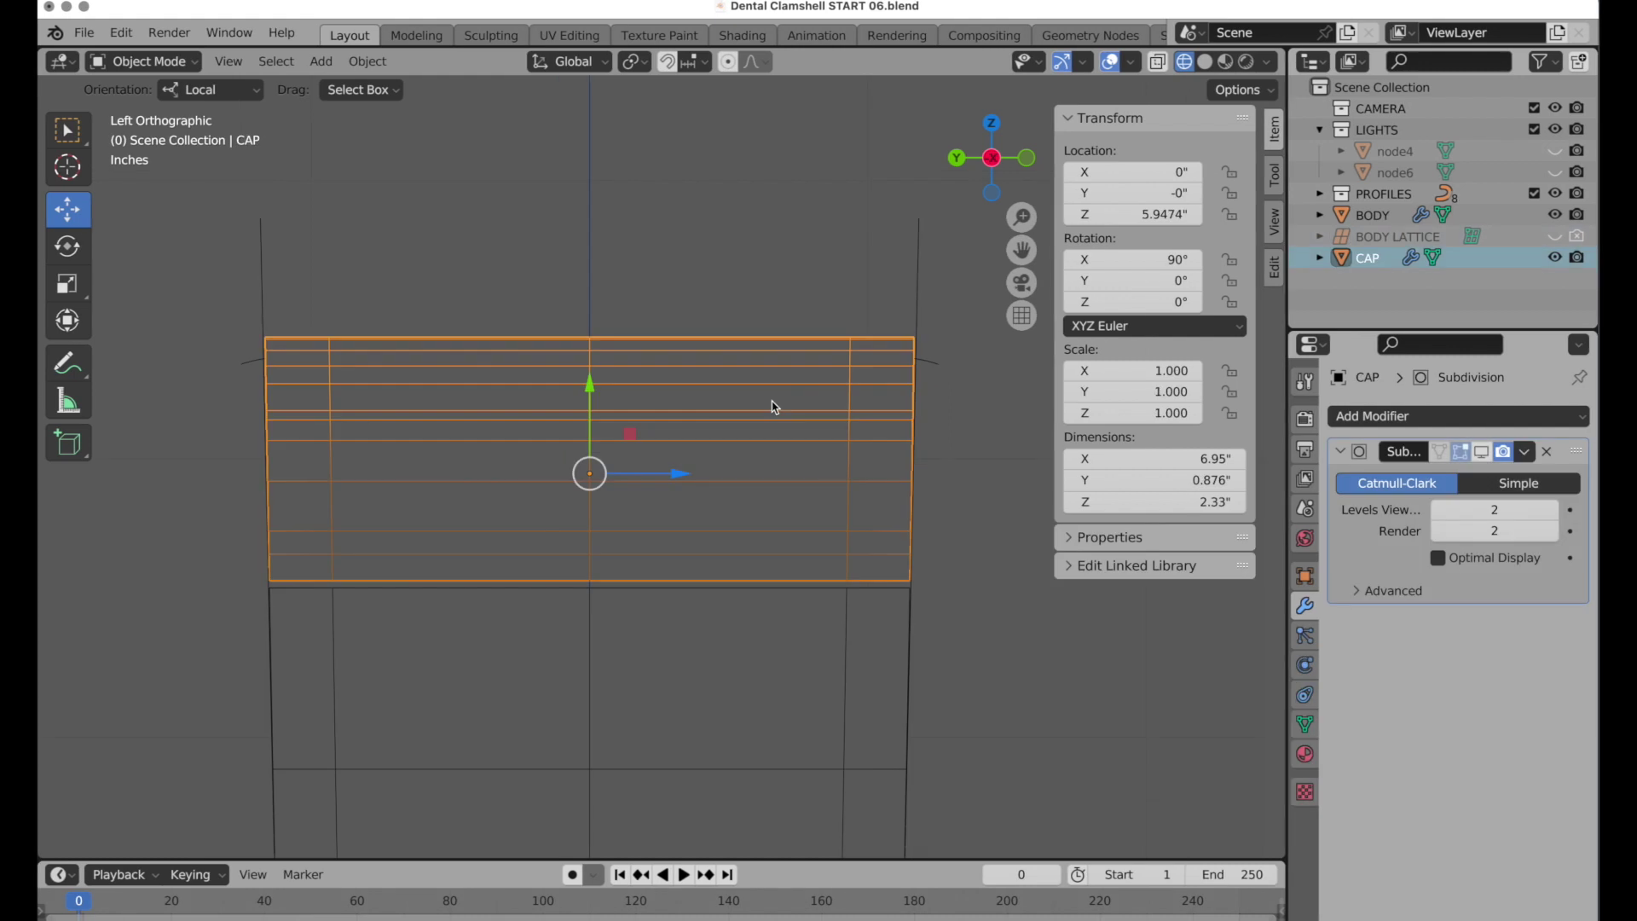
Add a 2-cut vertical loop cut on the cap's left half.
key(Tab)
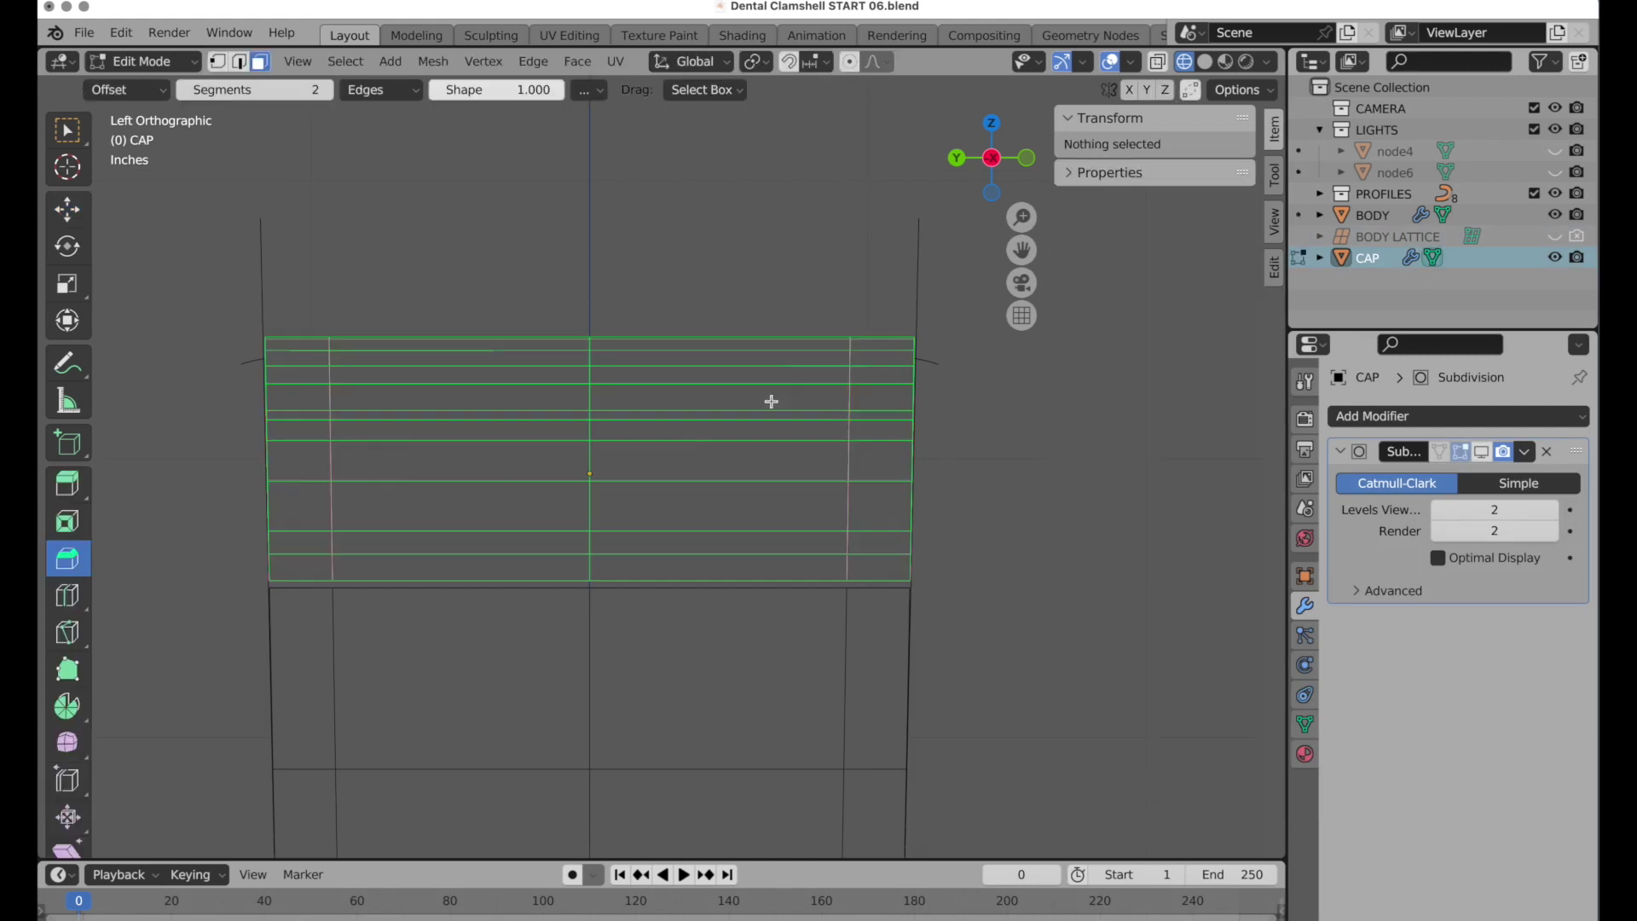
click(76, 605)
click(460, 465)
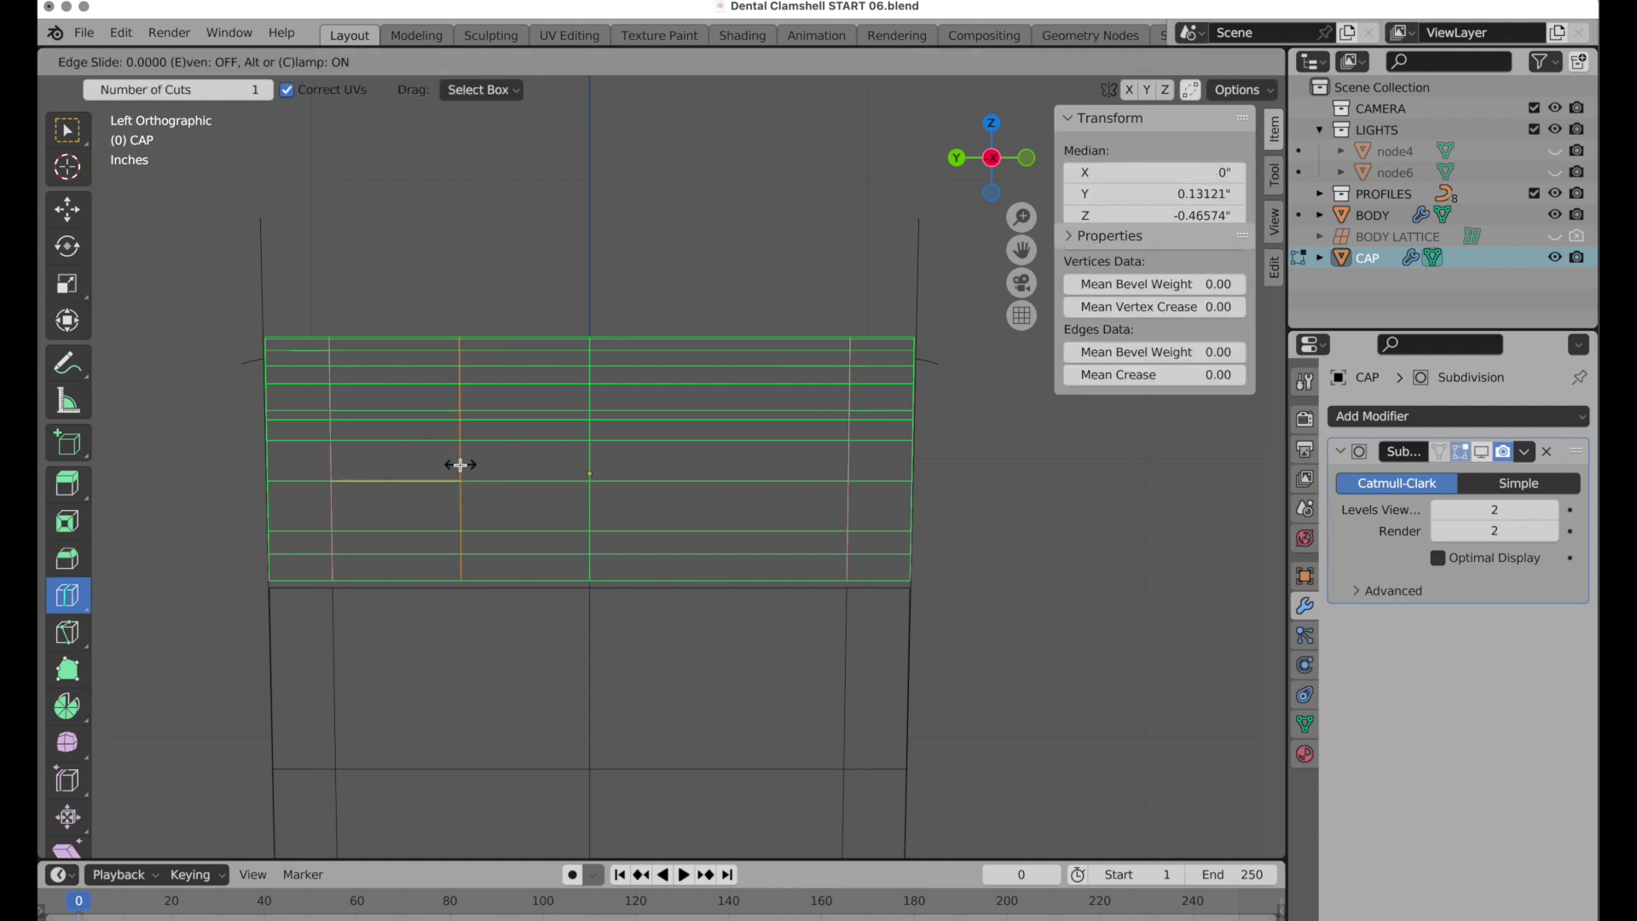
click(317, 647)
text(2)
key(Return)
Add a 2-cut vertical loop cut on the cap's right half, then return to Object Mode.
click(719, 468)
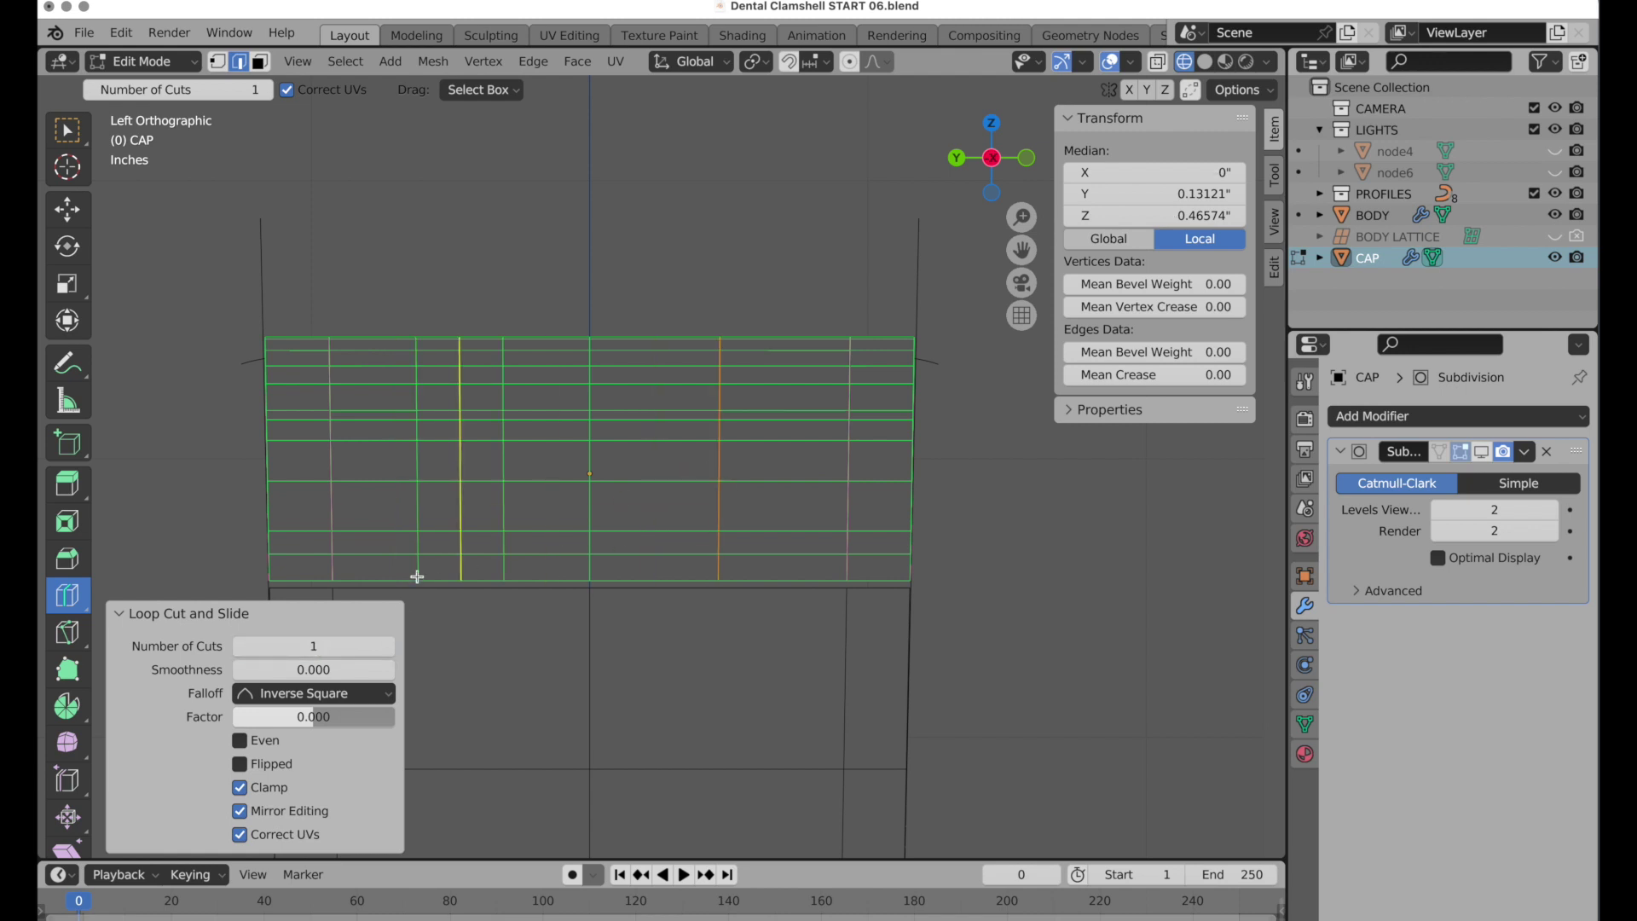
click(314, 646)
text(2)
key(Return)
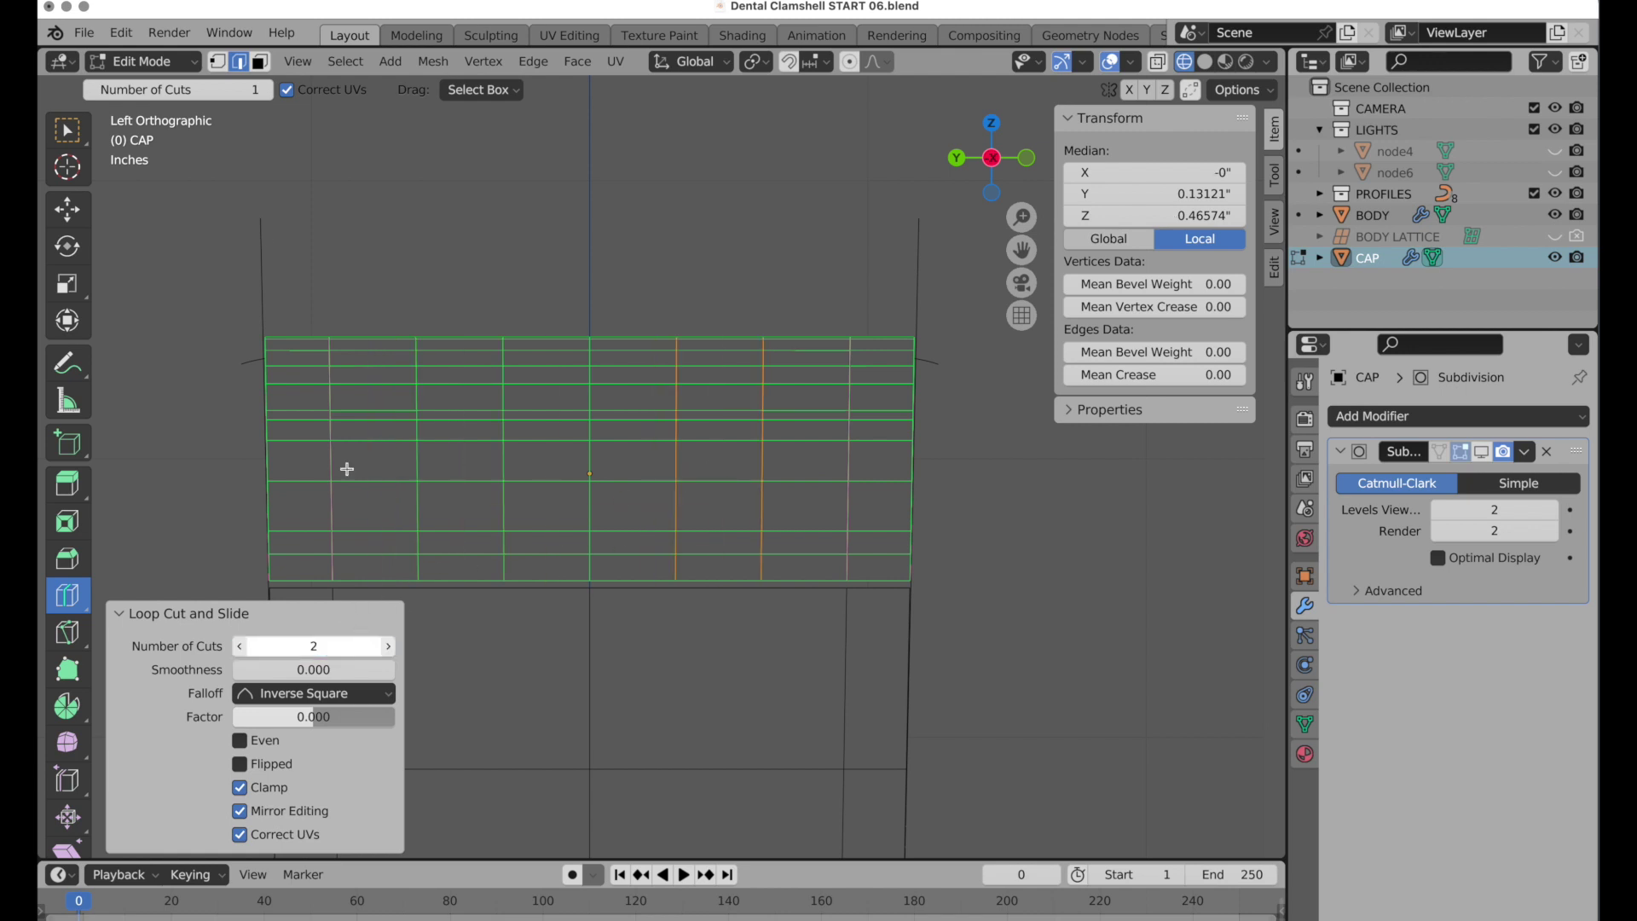
click(67, 209)
key(Tab)
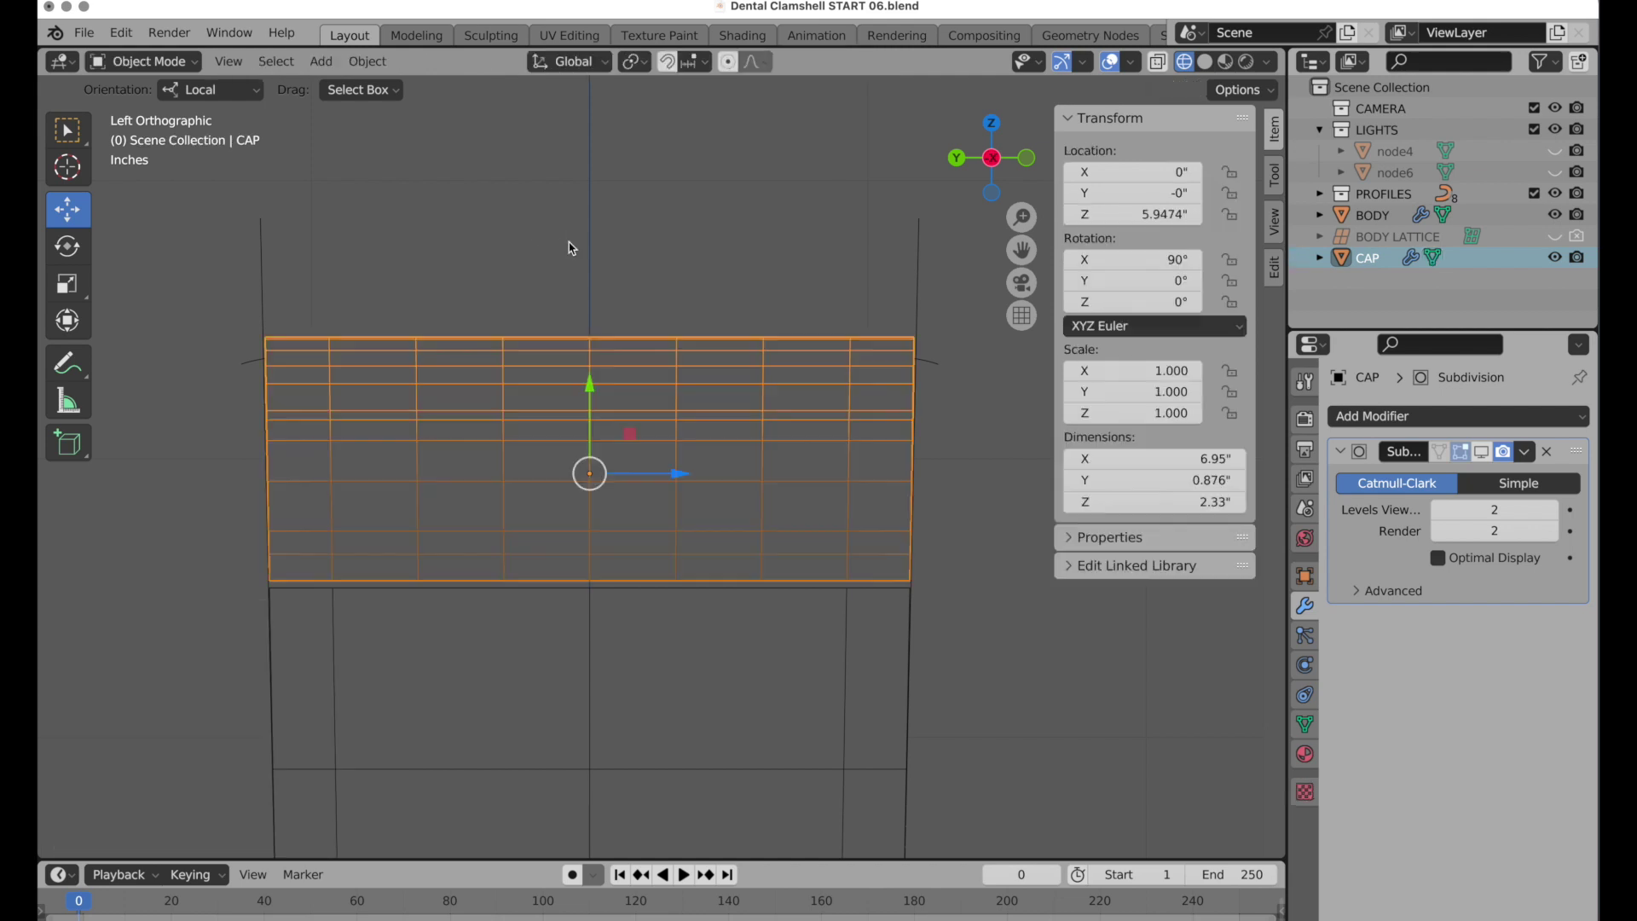
Snap the 3D cursor to the cap and add a lattice with 3" radius.
key(shift+s)
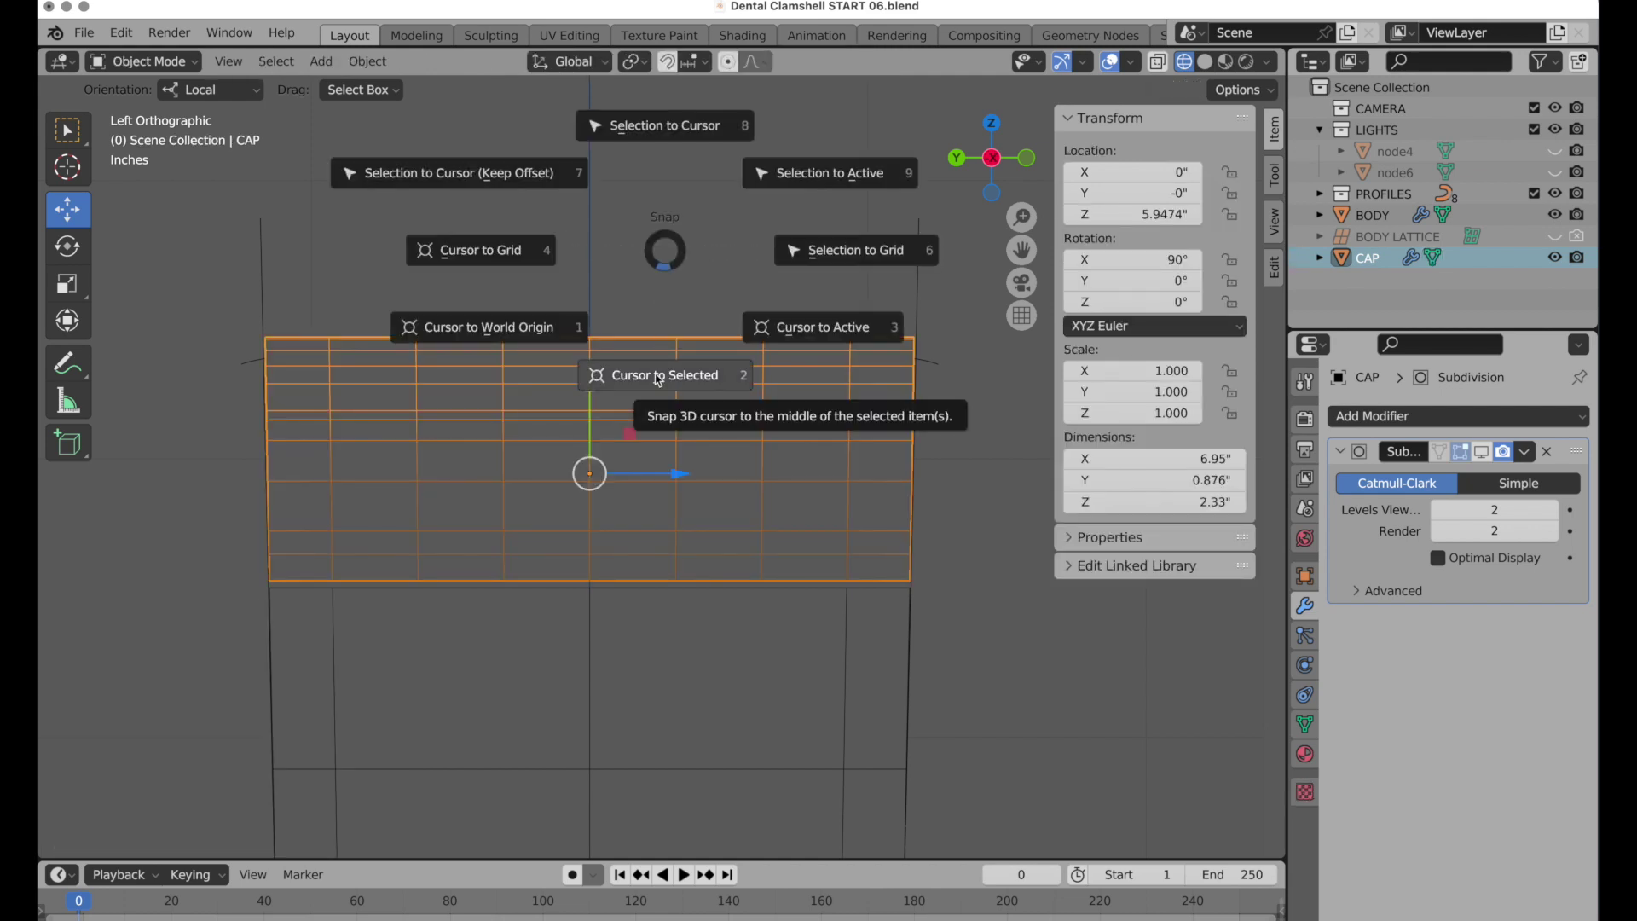
click(658, 380)
key(shift+a)
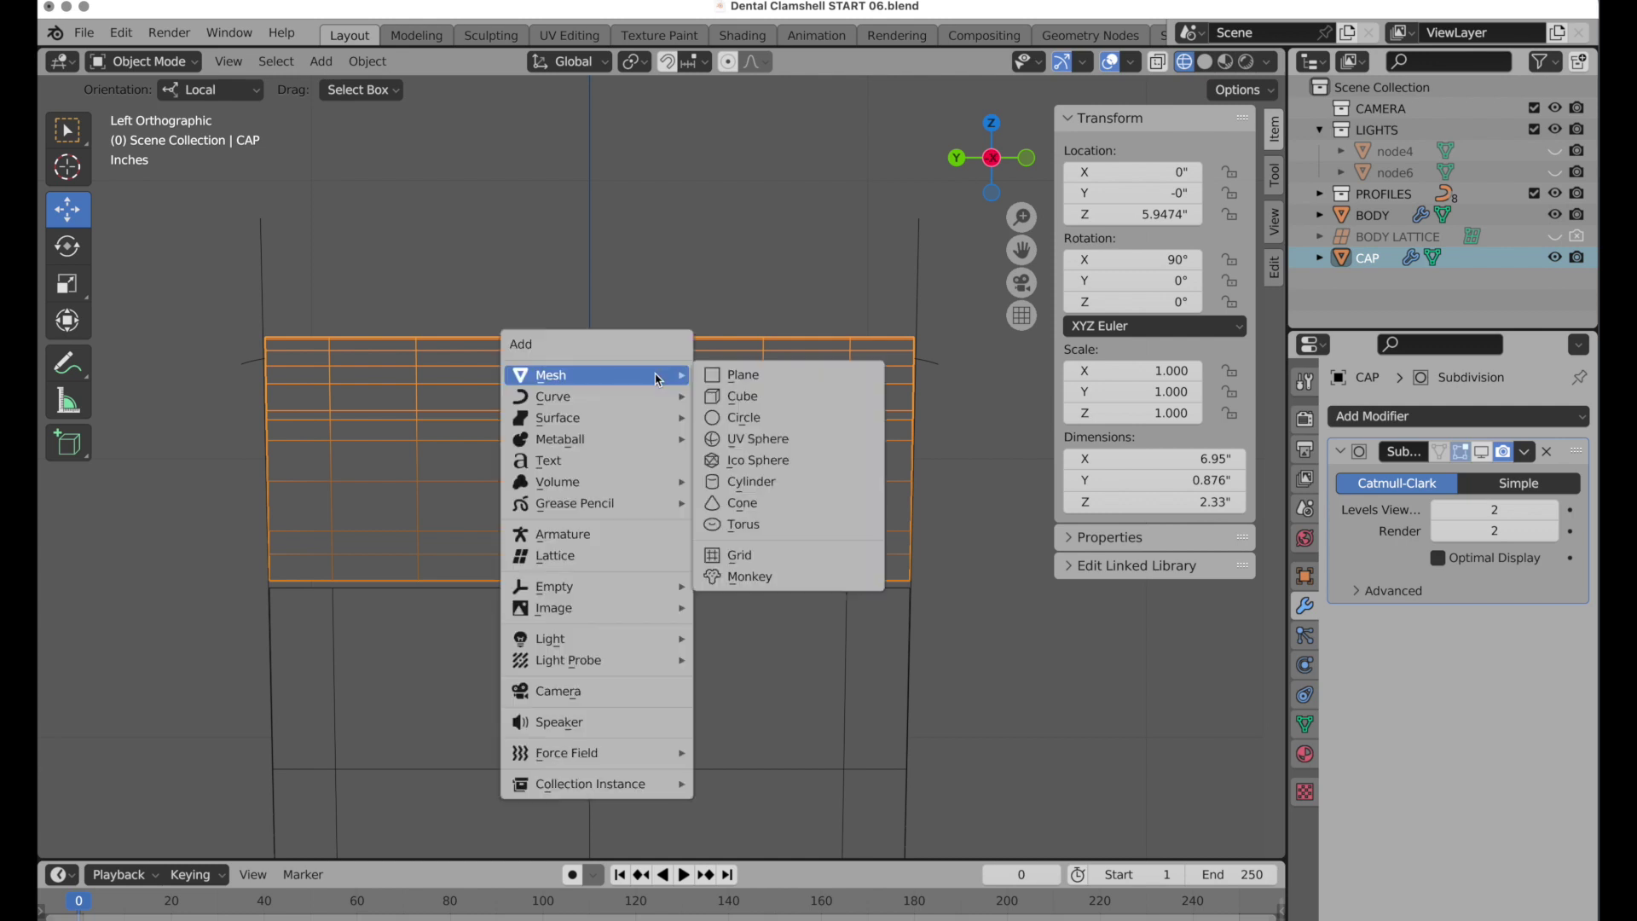
click(648, 559)
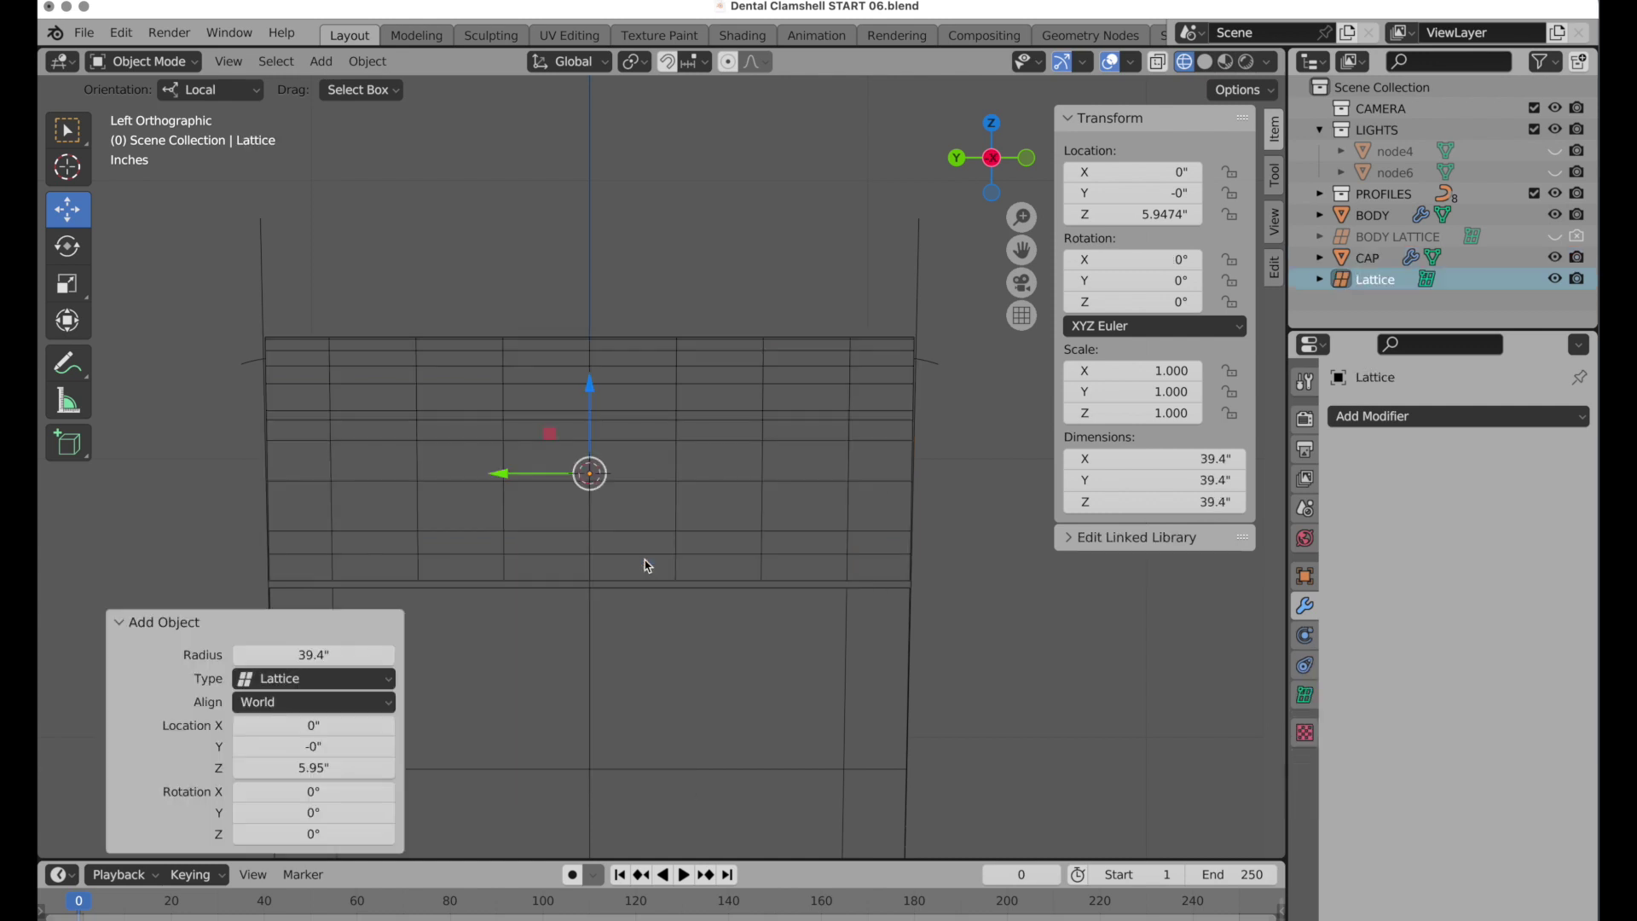
click(331, 656)
text(3)
key(Return)
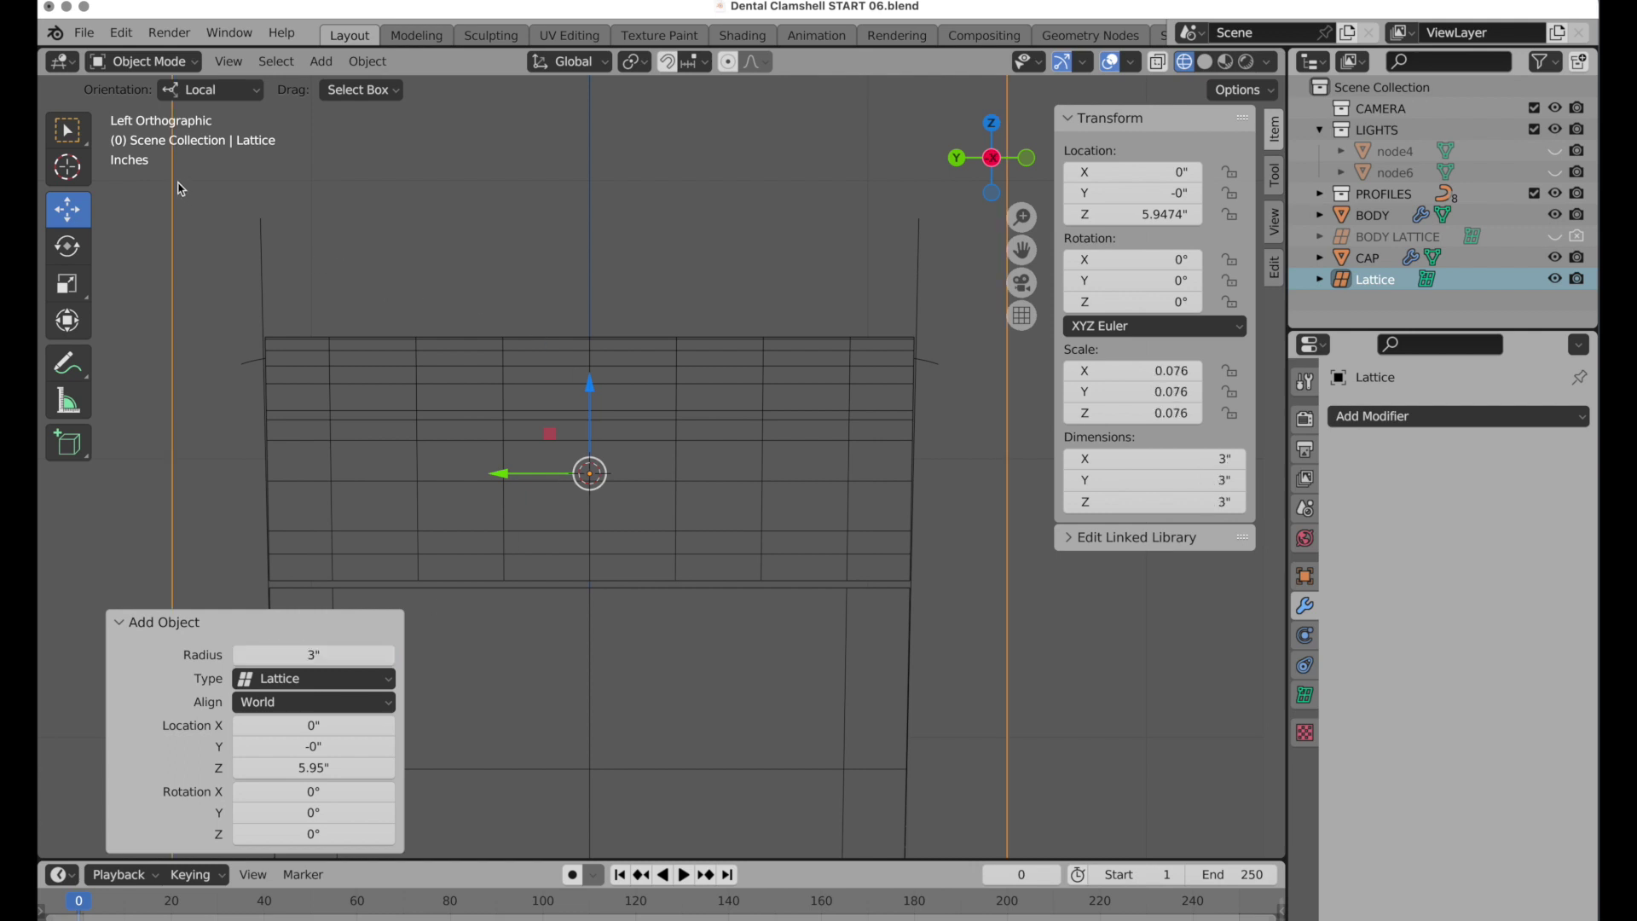
Shrink the lattice to 0.799, flatten it along Z, and position it over the cap.
key(s)
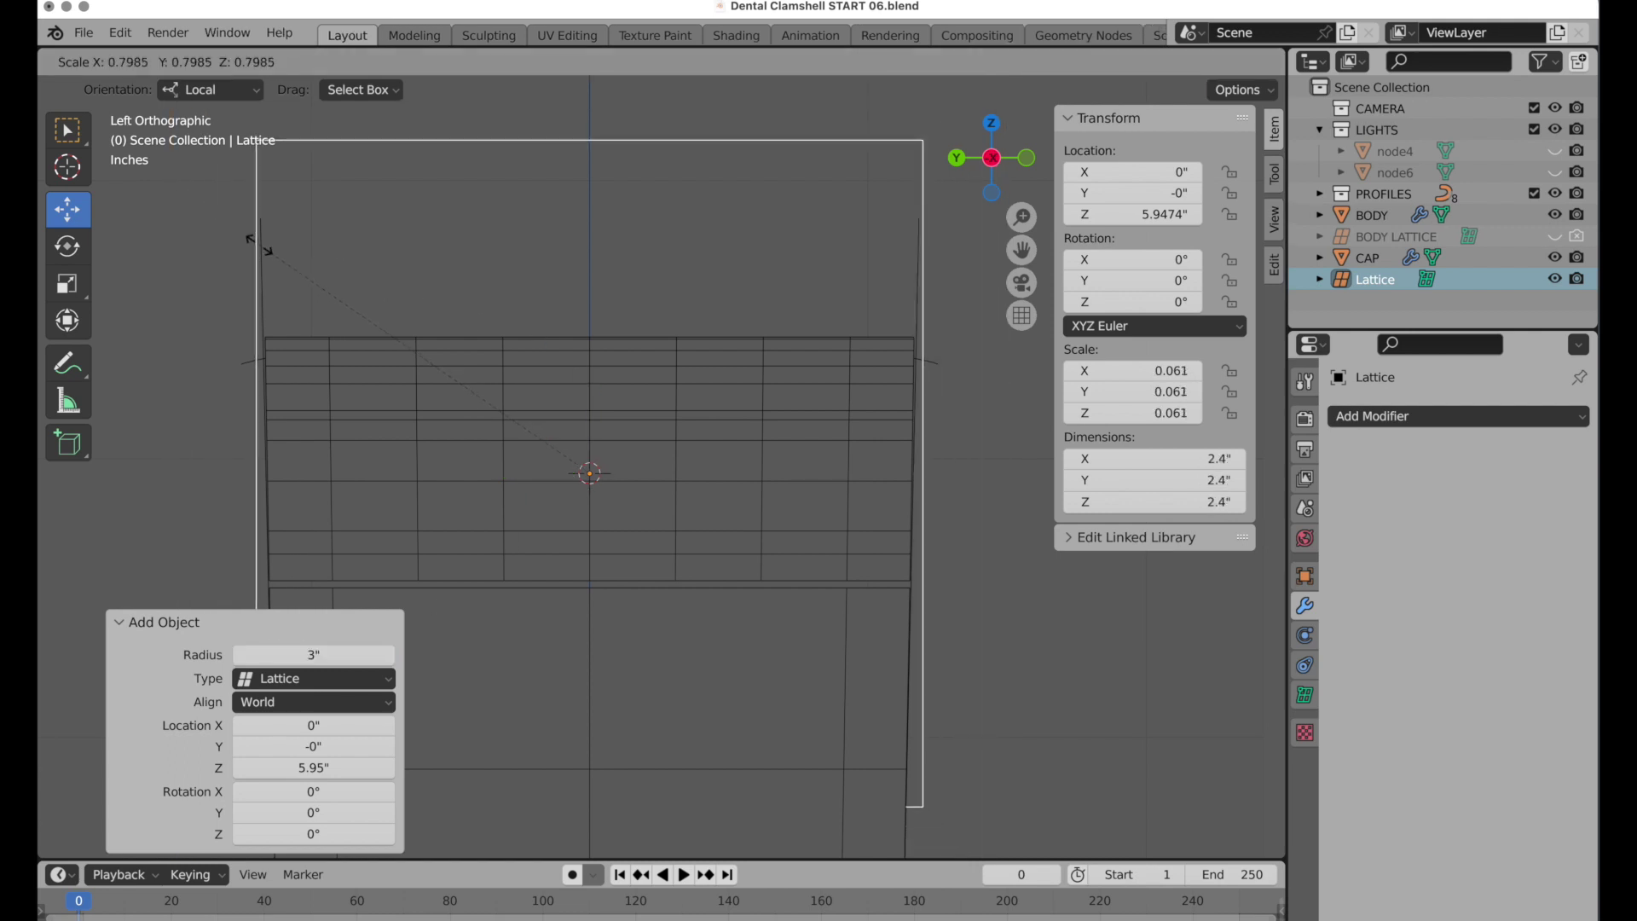
click(256, 245)
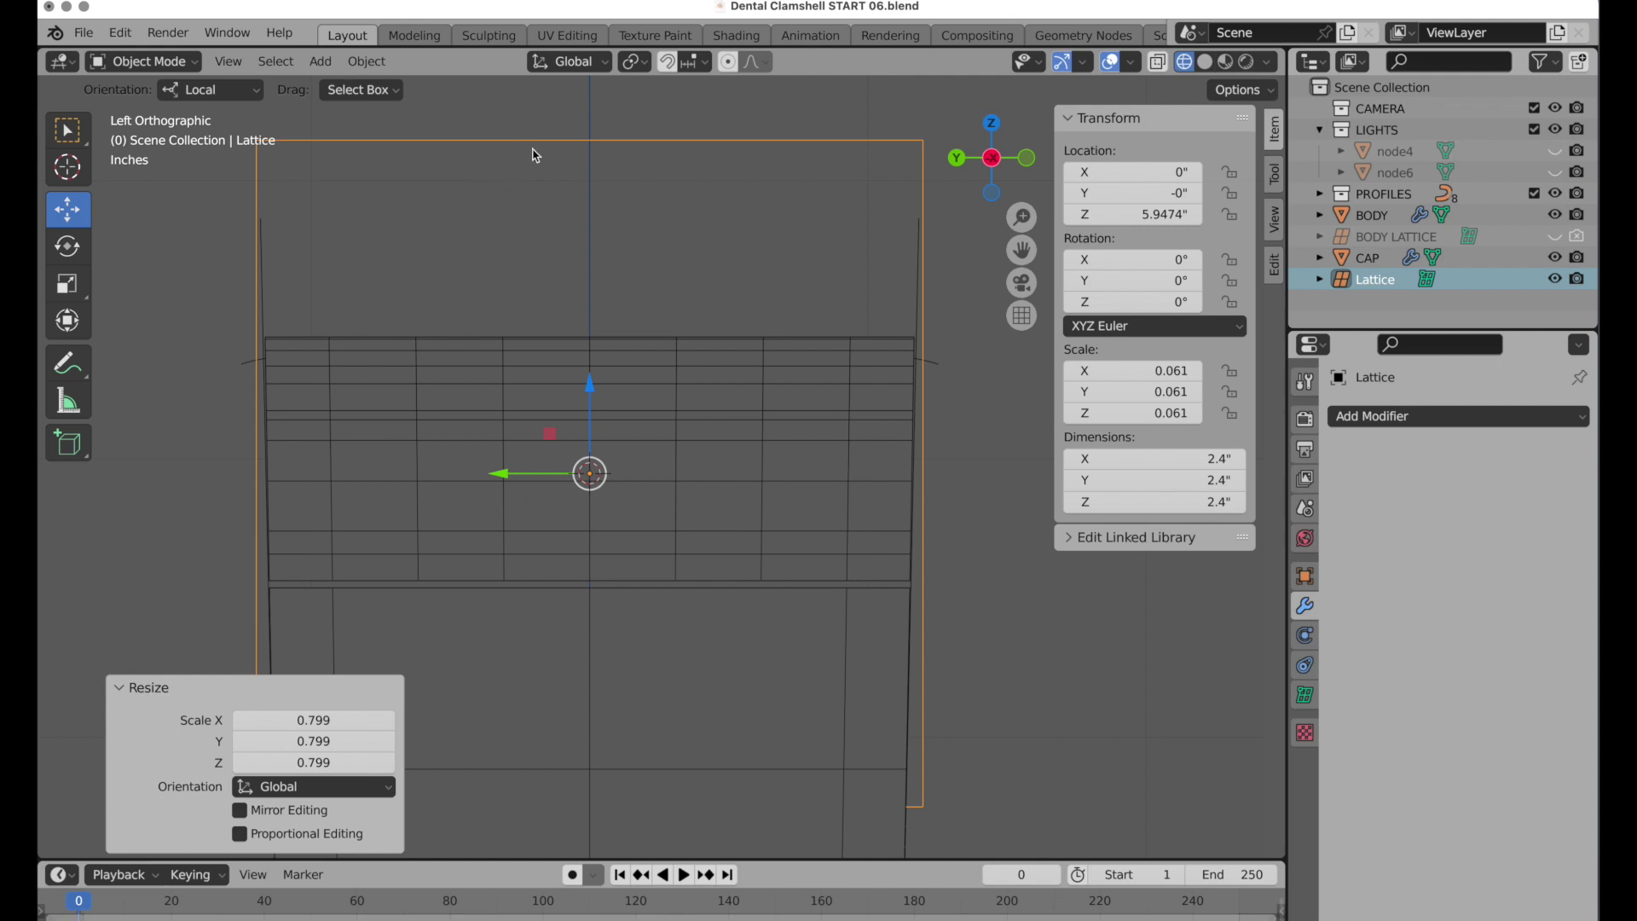
key(s)
key(z)
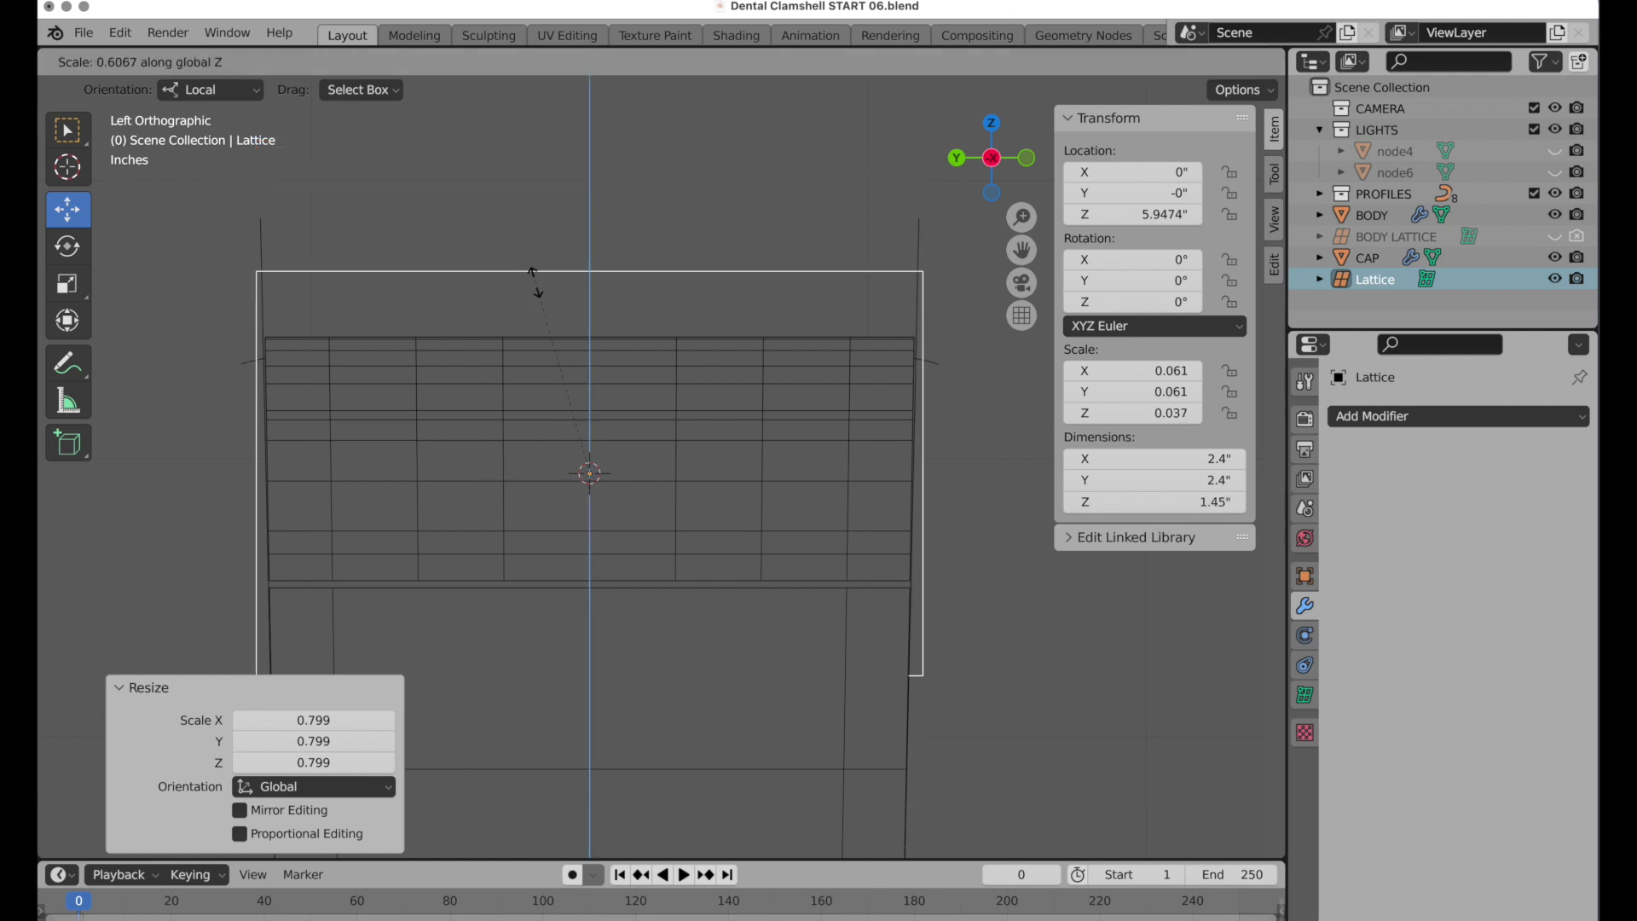
click(541, 342)
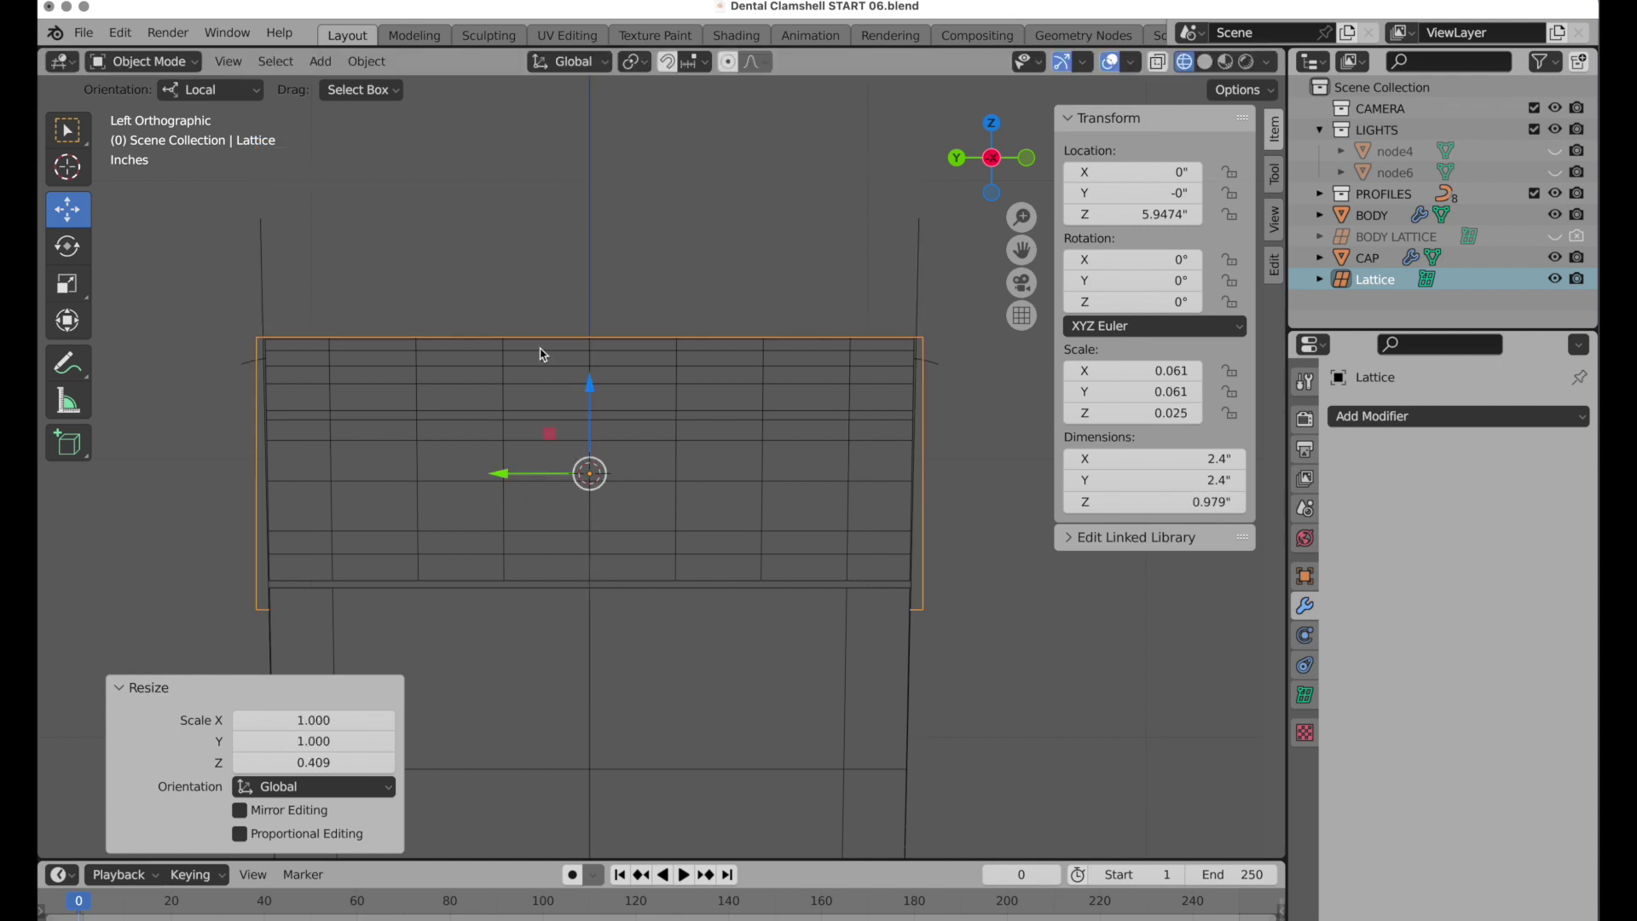
drag(591, 388, 597, 350)
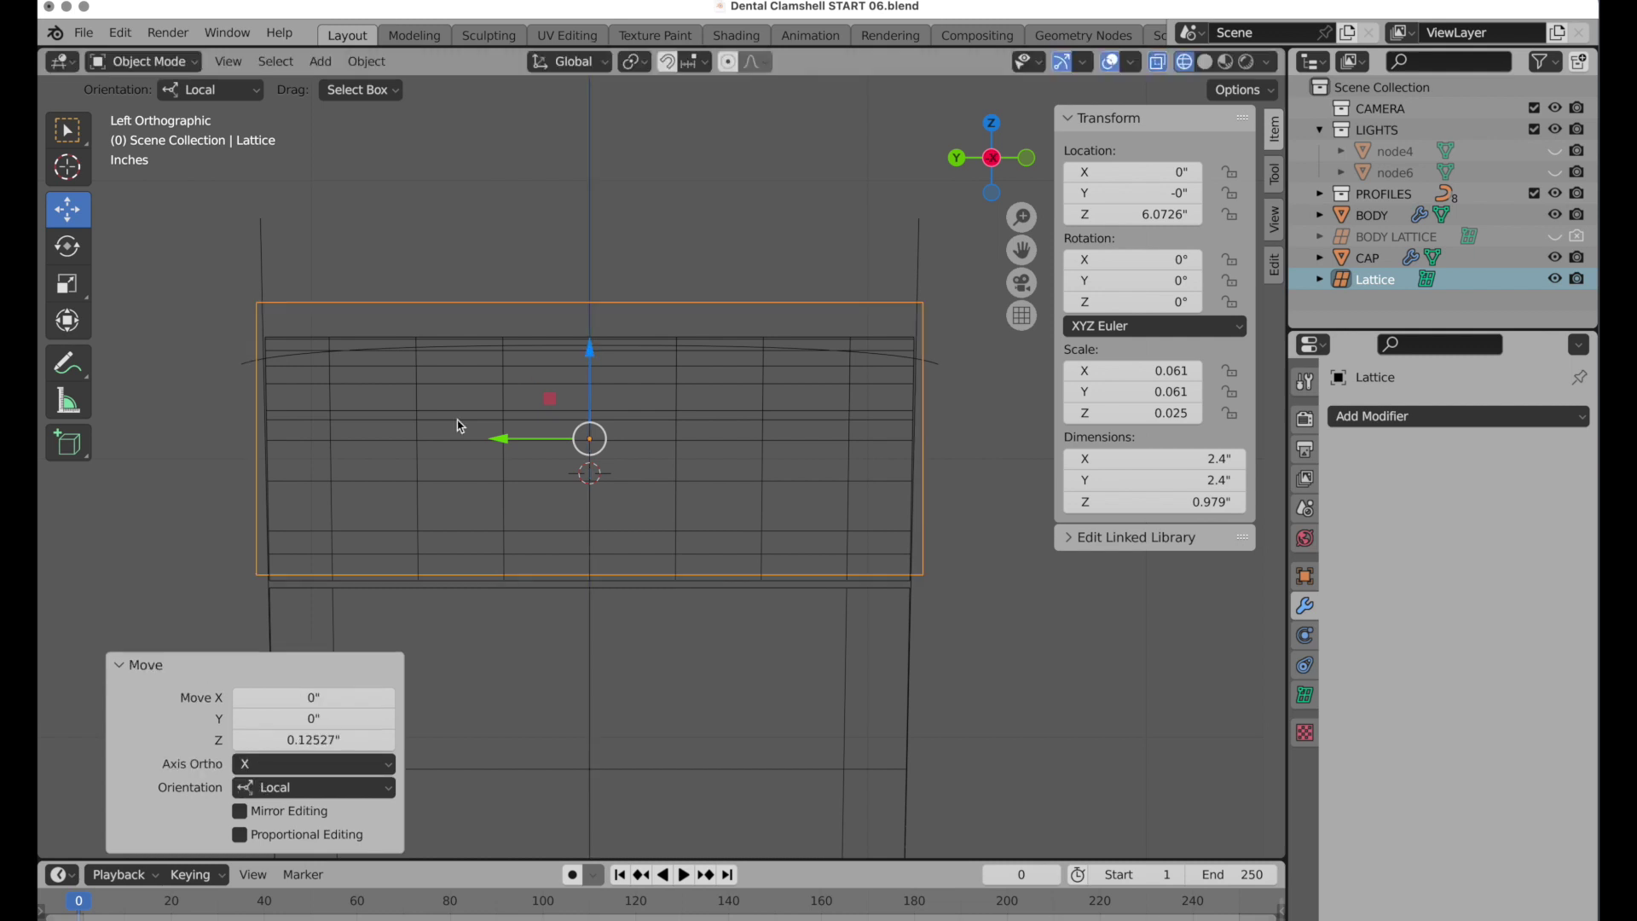
key(s)
key(z)
click(636, 198)
drag(594, 356, 594, 364)
In Front view, widen the lattice along X to span the cap, then return to Left view.
click(1029, 160)
scroll(650, 306, down, 3)
shift+middle_drag(596, 402, 702, 431)
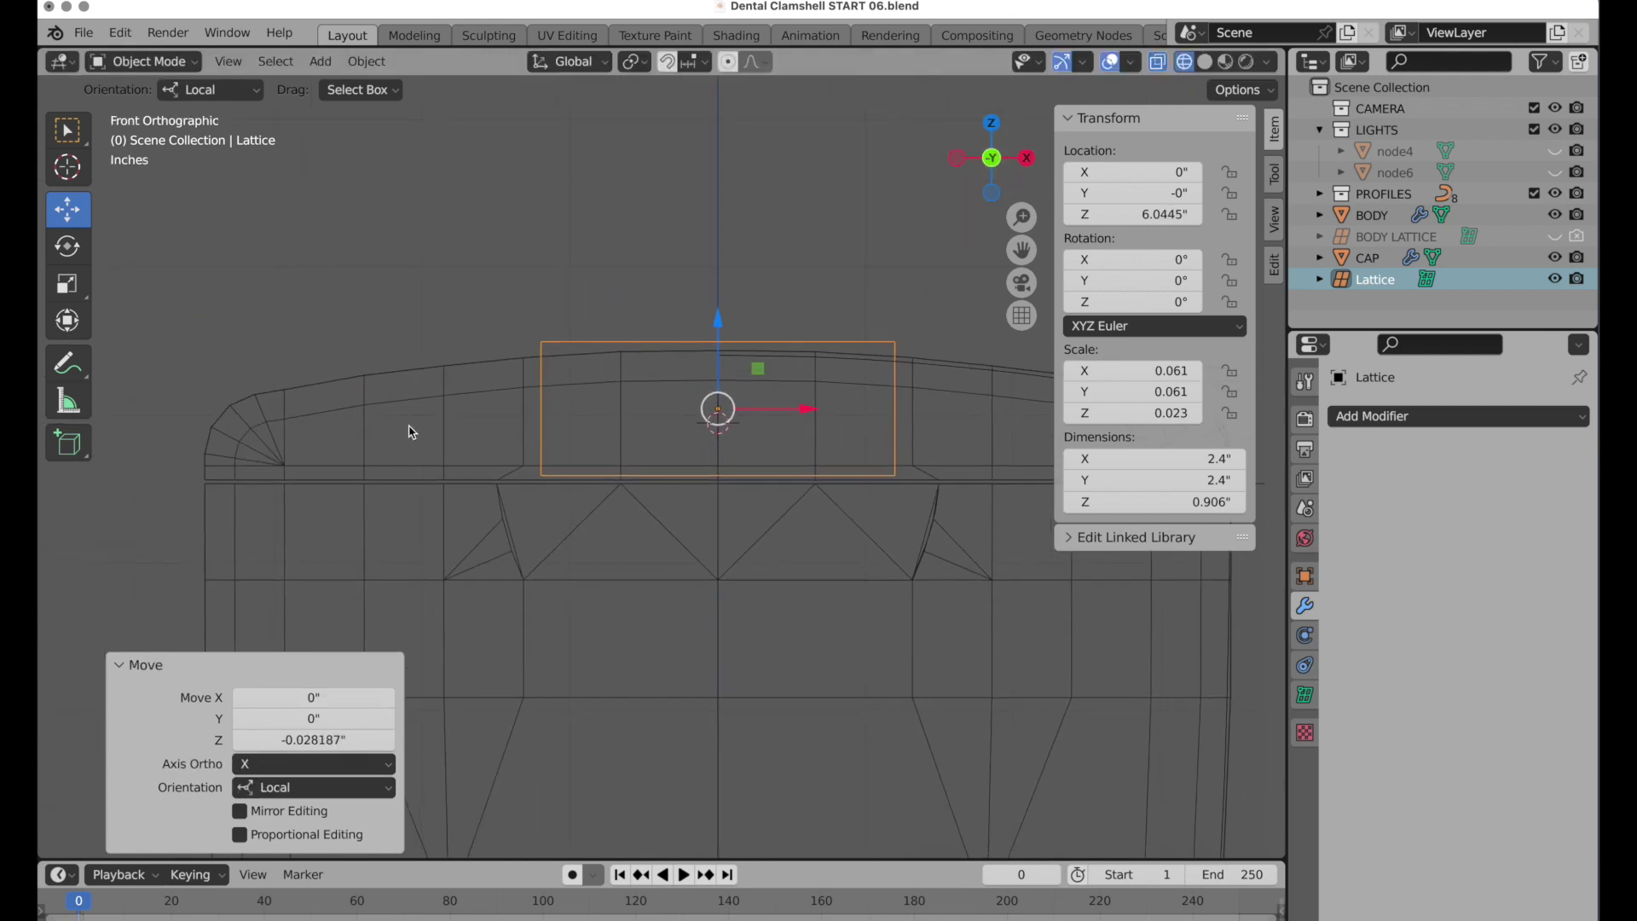
key(s)
key(x)
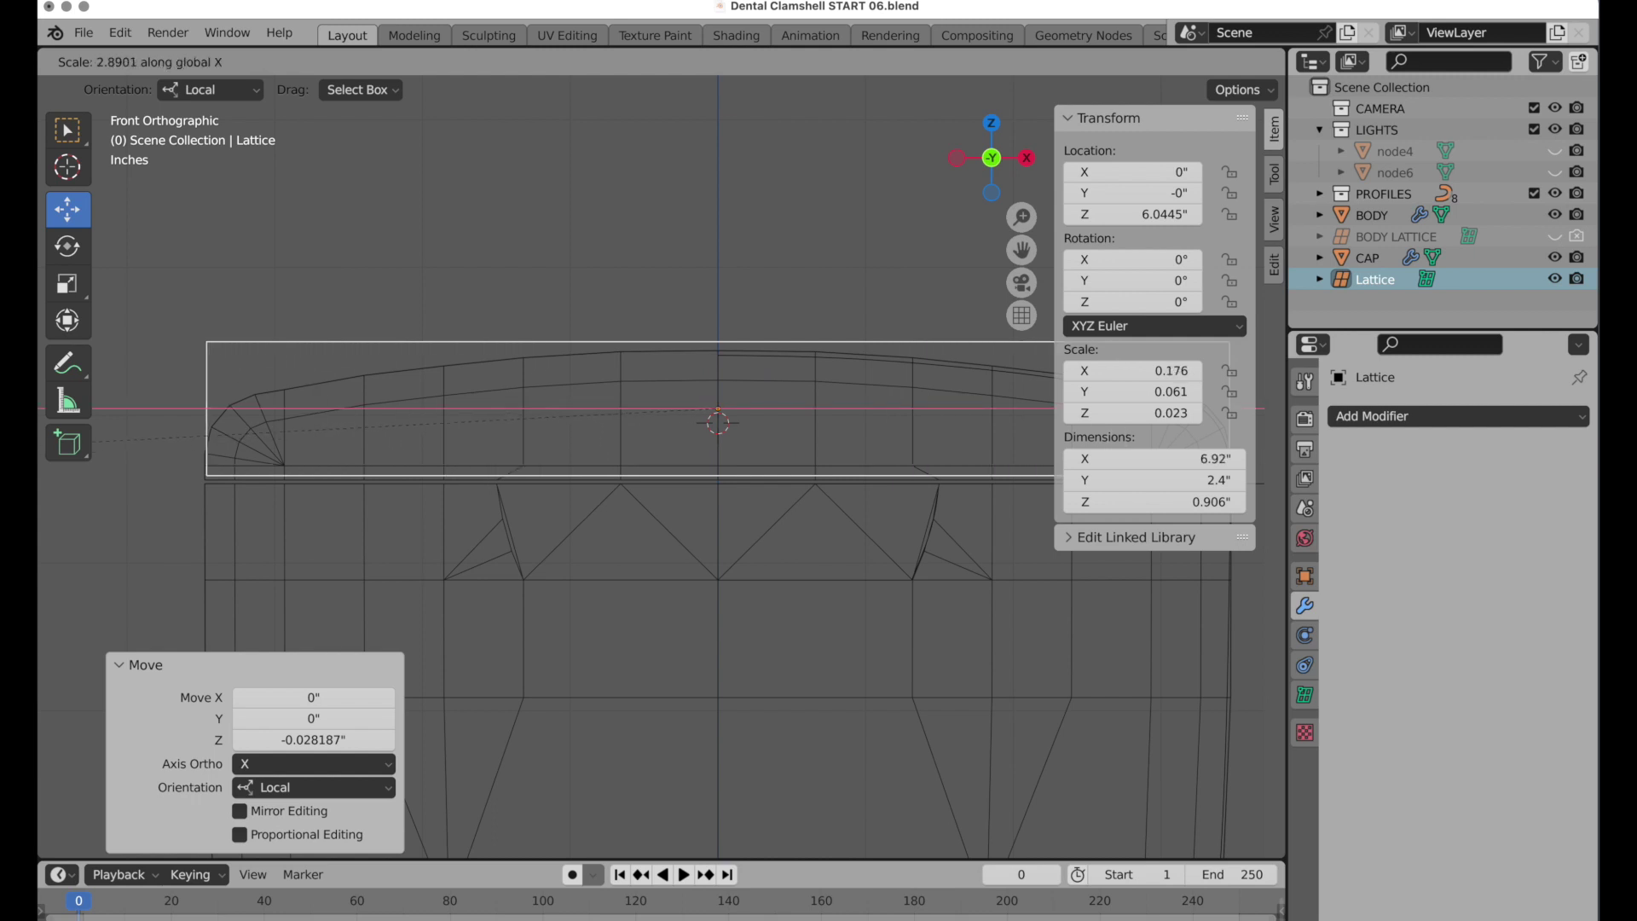
click(1038, 465)
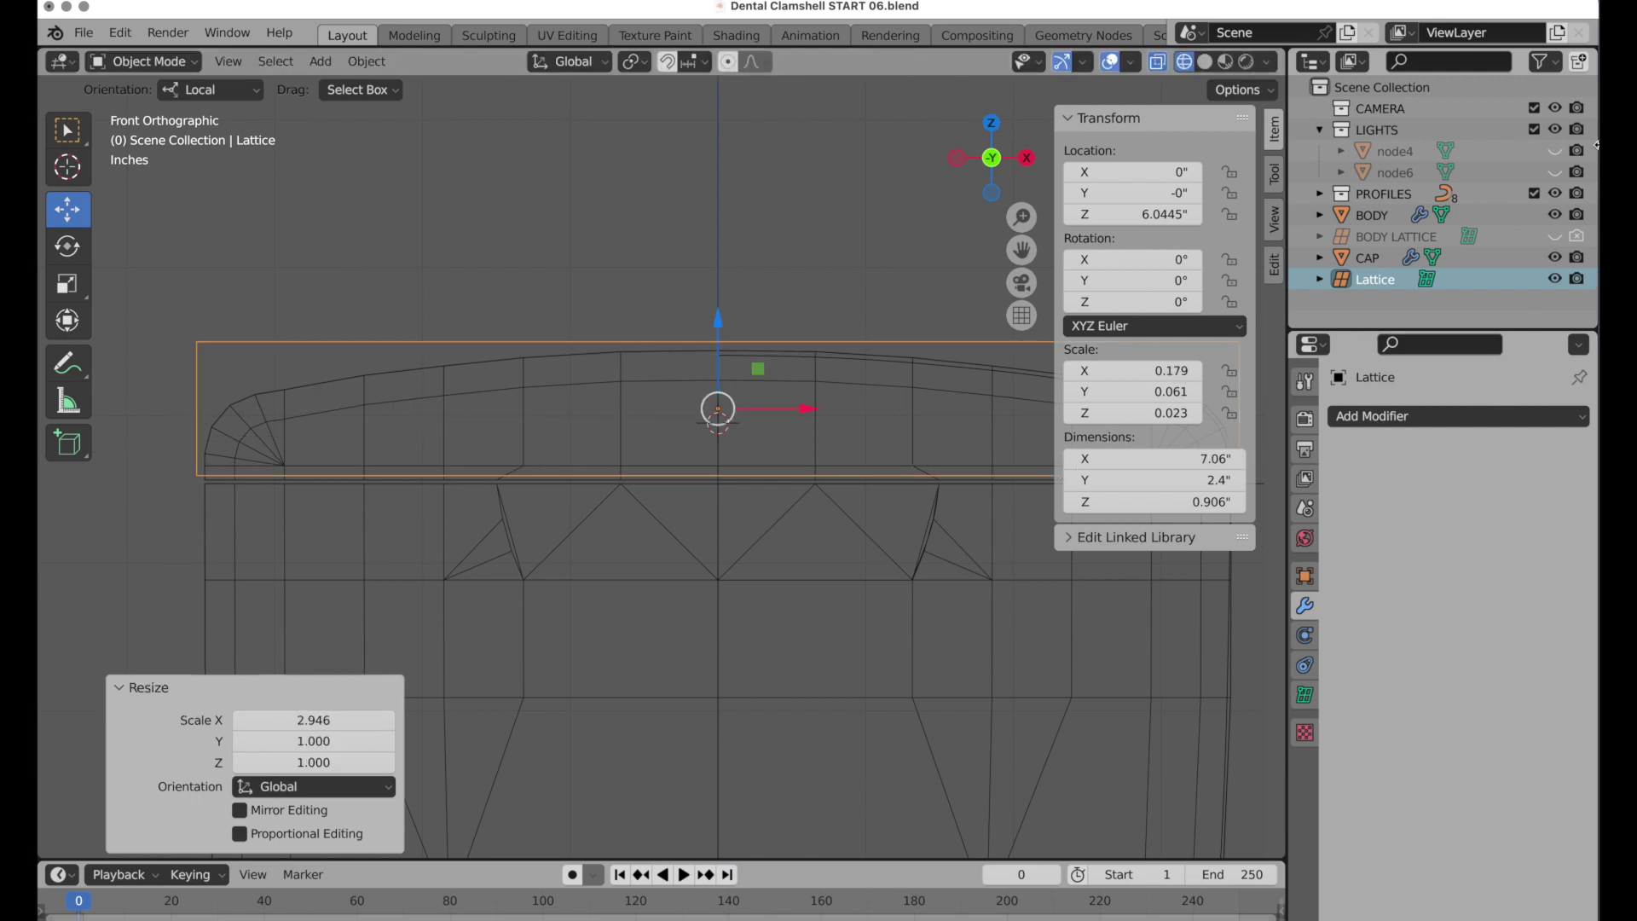
click(955, 162)
scroll(808, 329, up, 5)
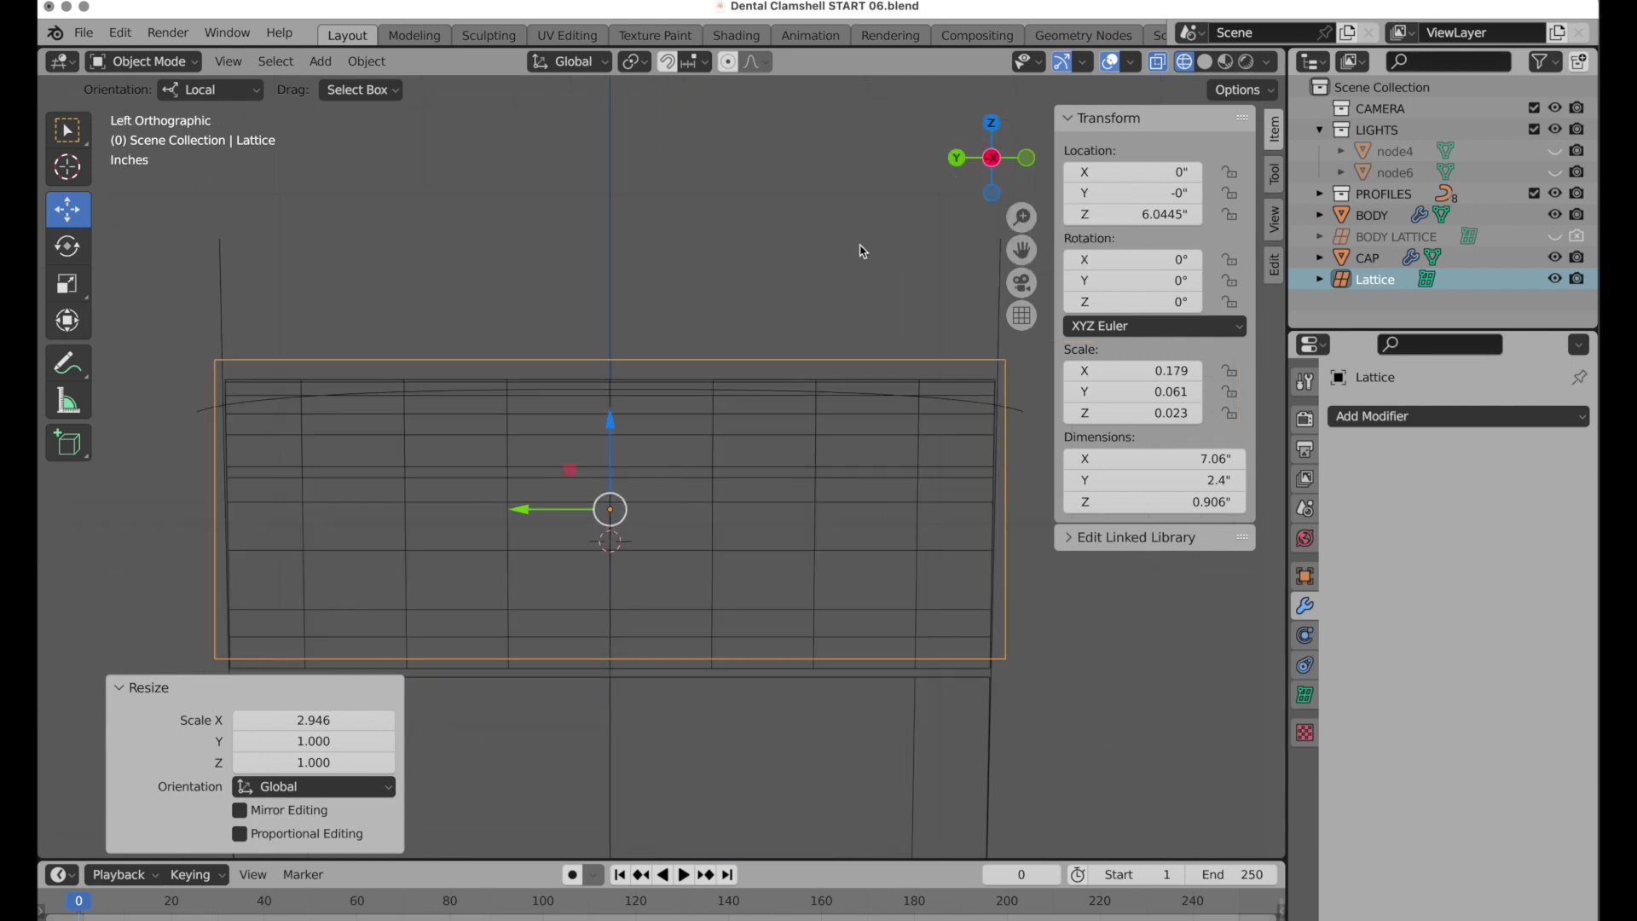
shift+scroll(834, 304, down, 2)
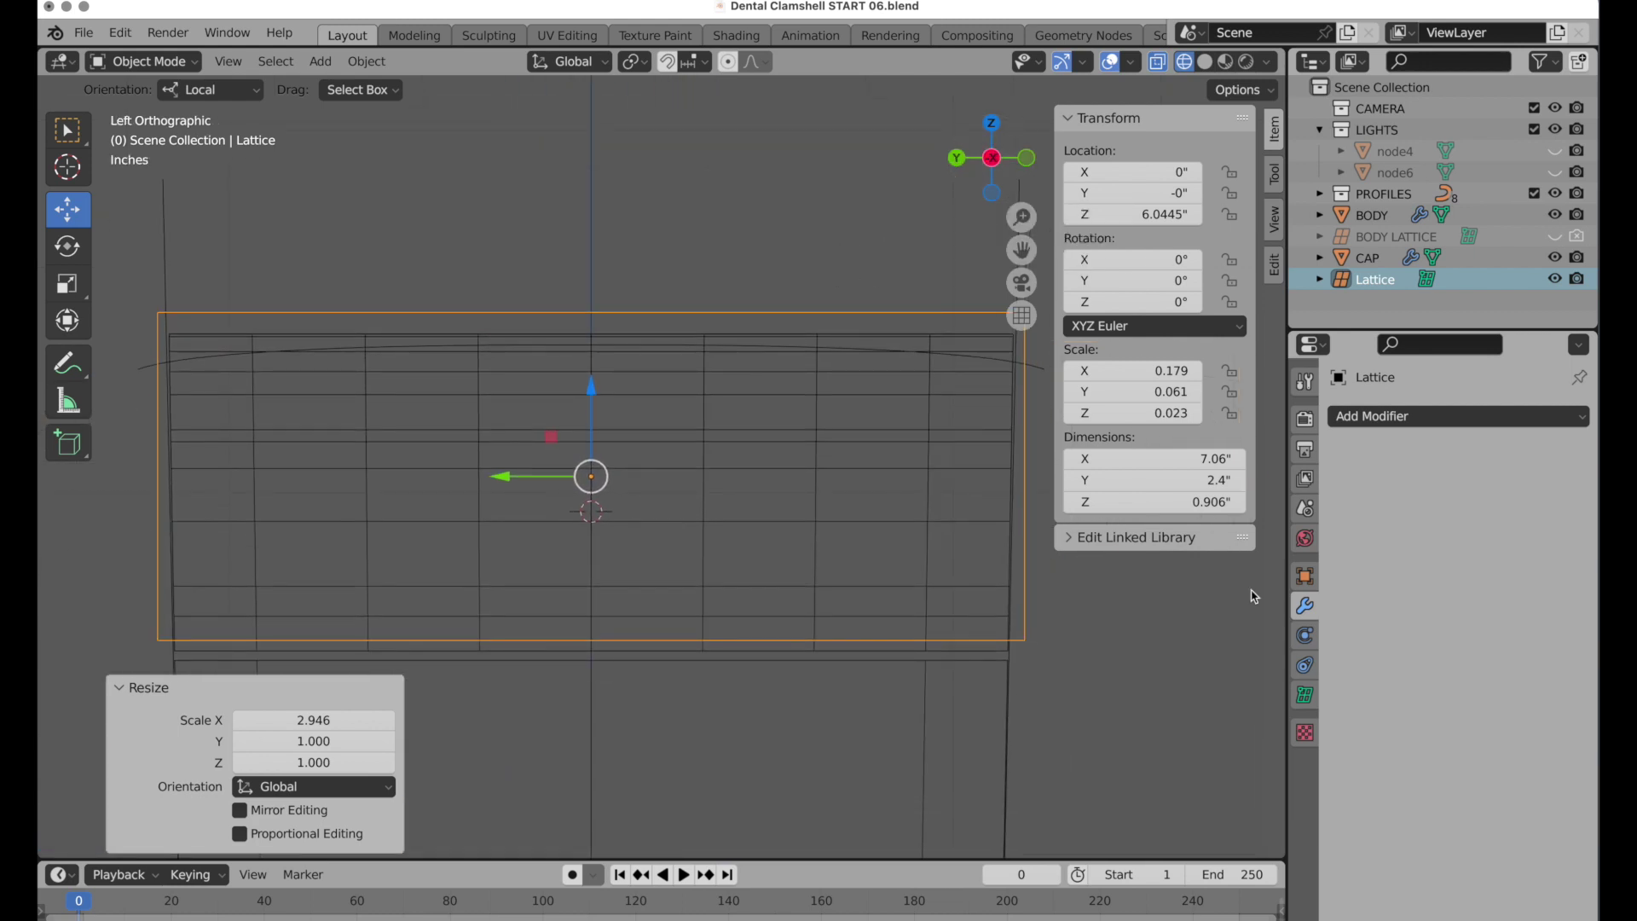
Raise the lattice's V resolution to 7 and rename the lattice object CAP LATTICE.
click(1304, 695)
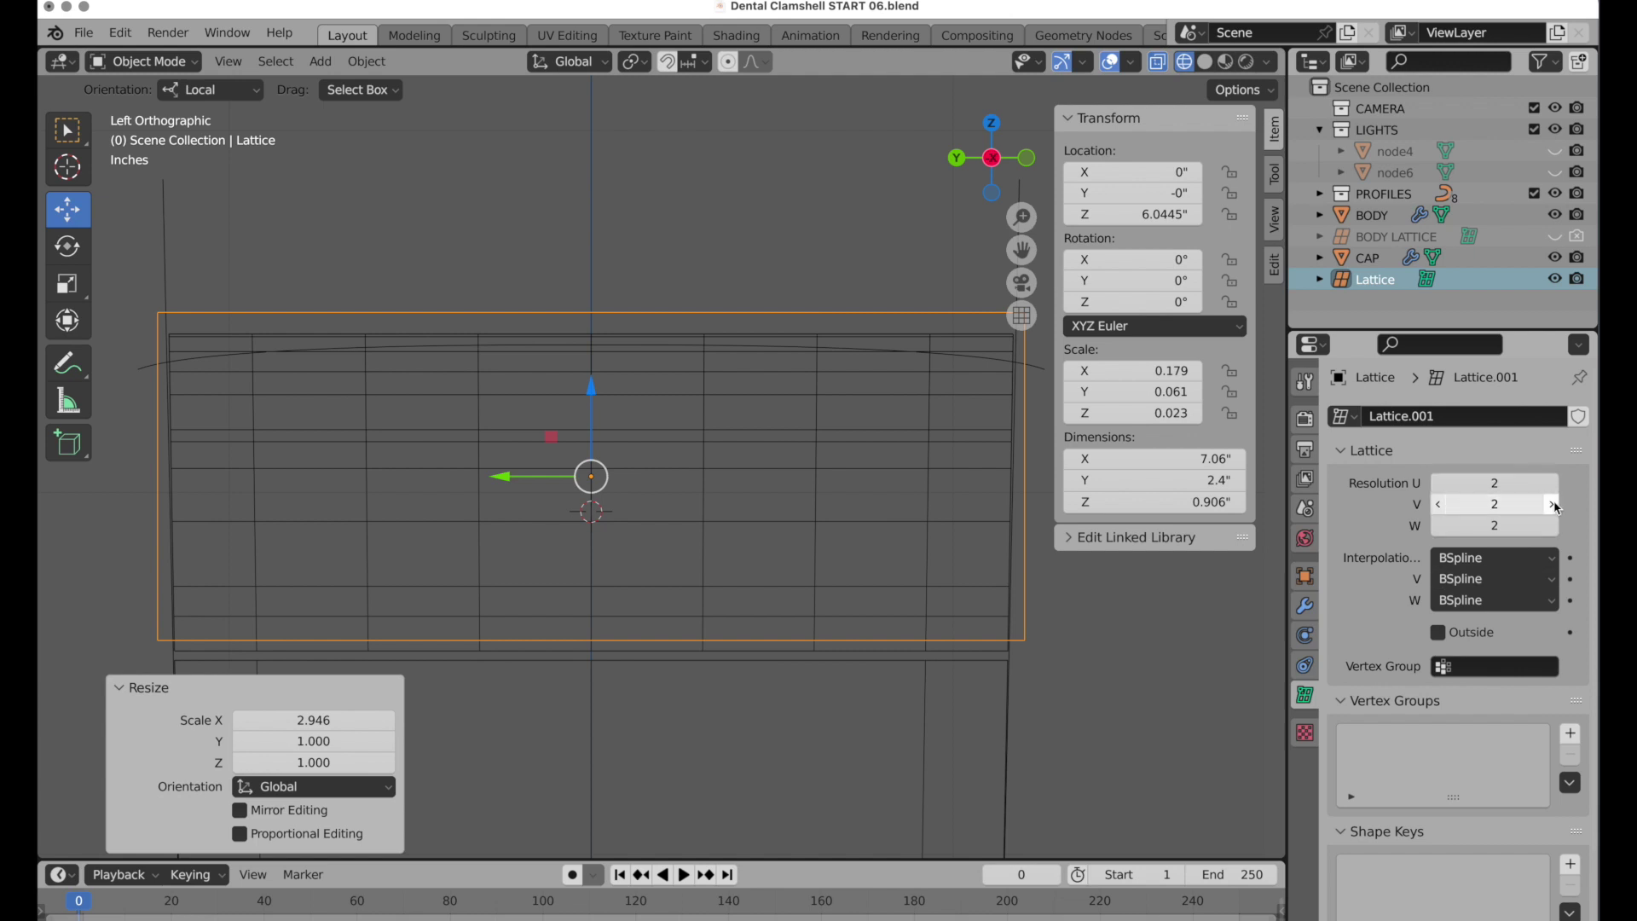
click(1551, 505)
click(1551, 505)
click(1551, 504)
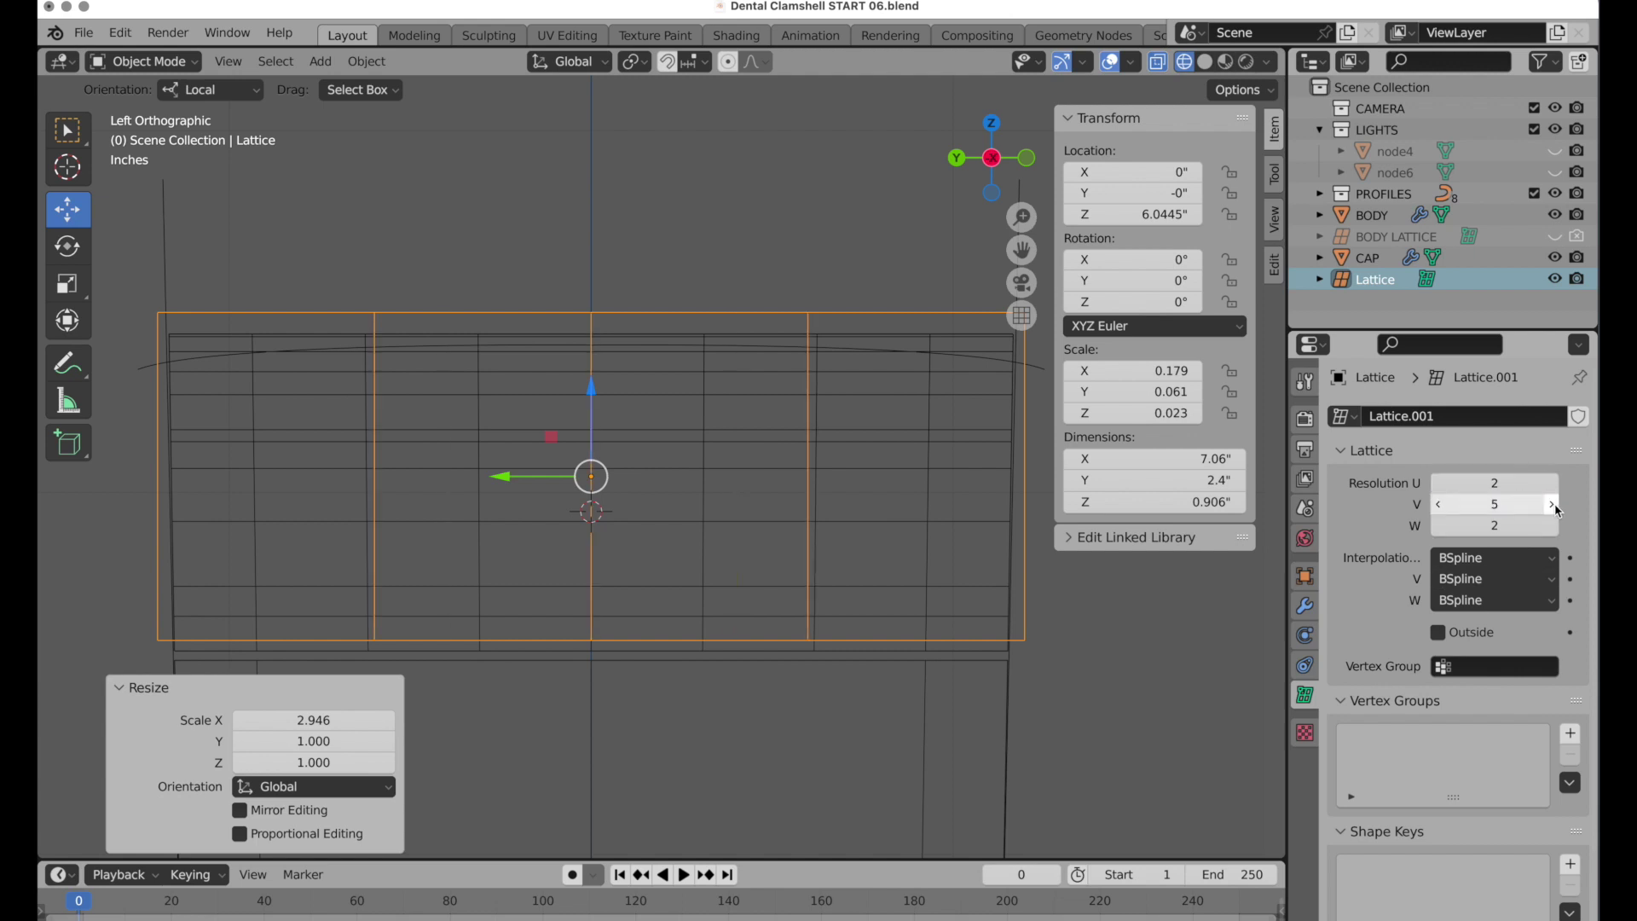
click(1551, 505)
click(1551, 505)
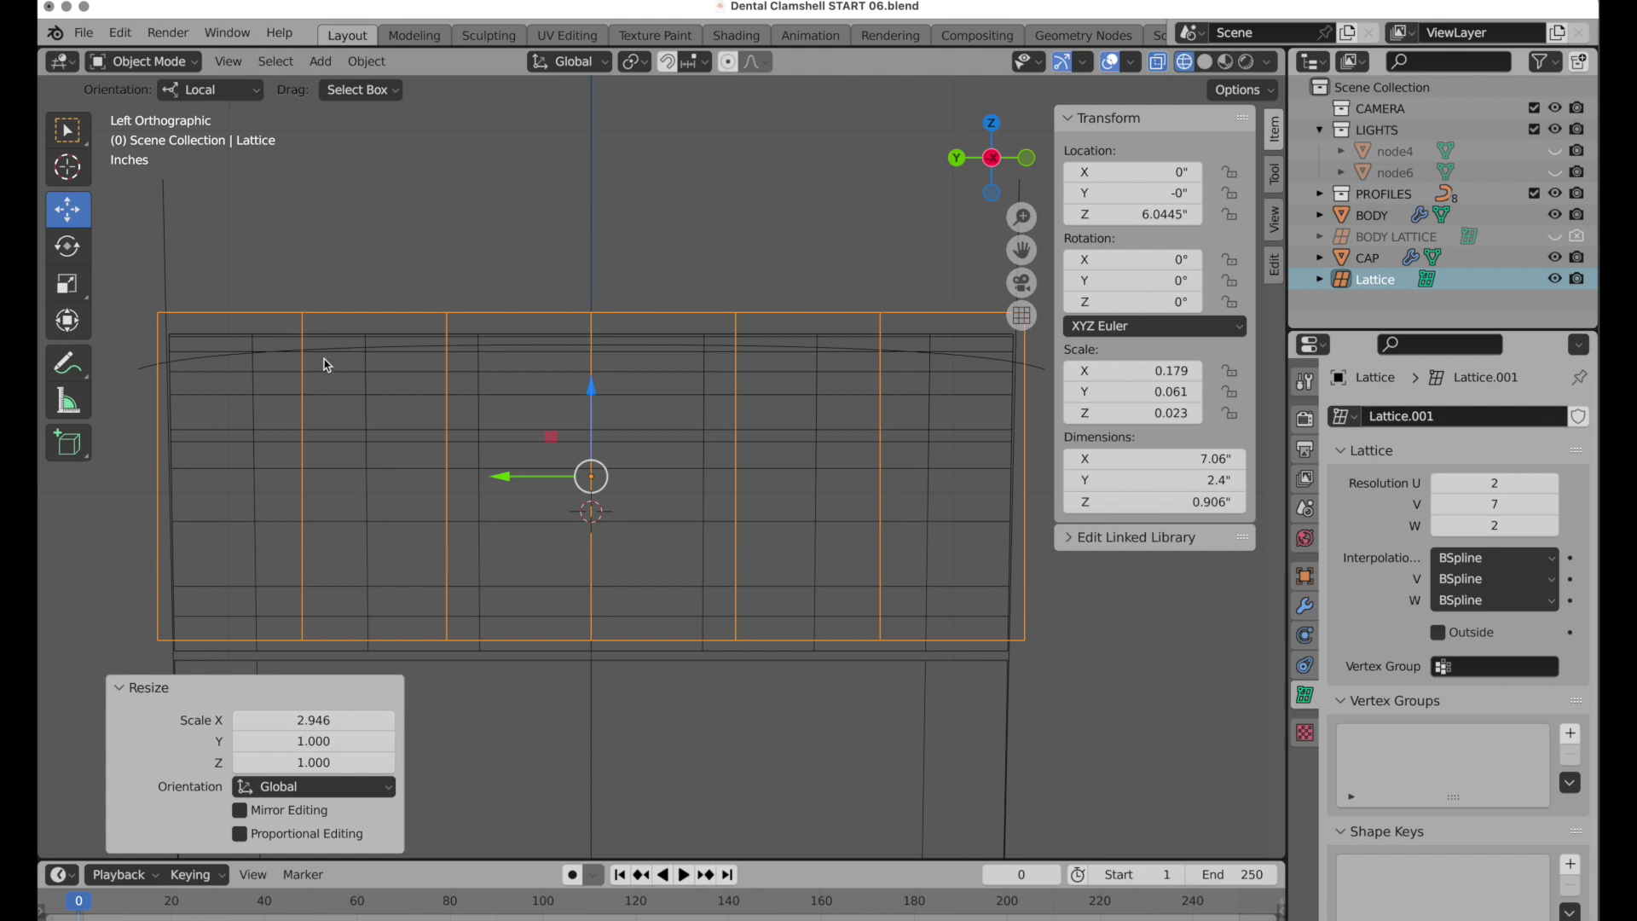
double_click(1370, 286)
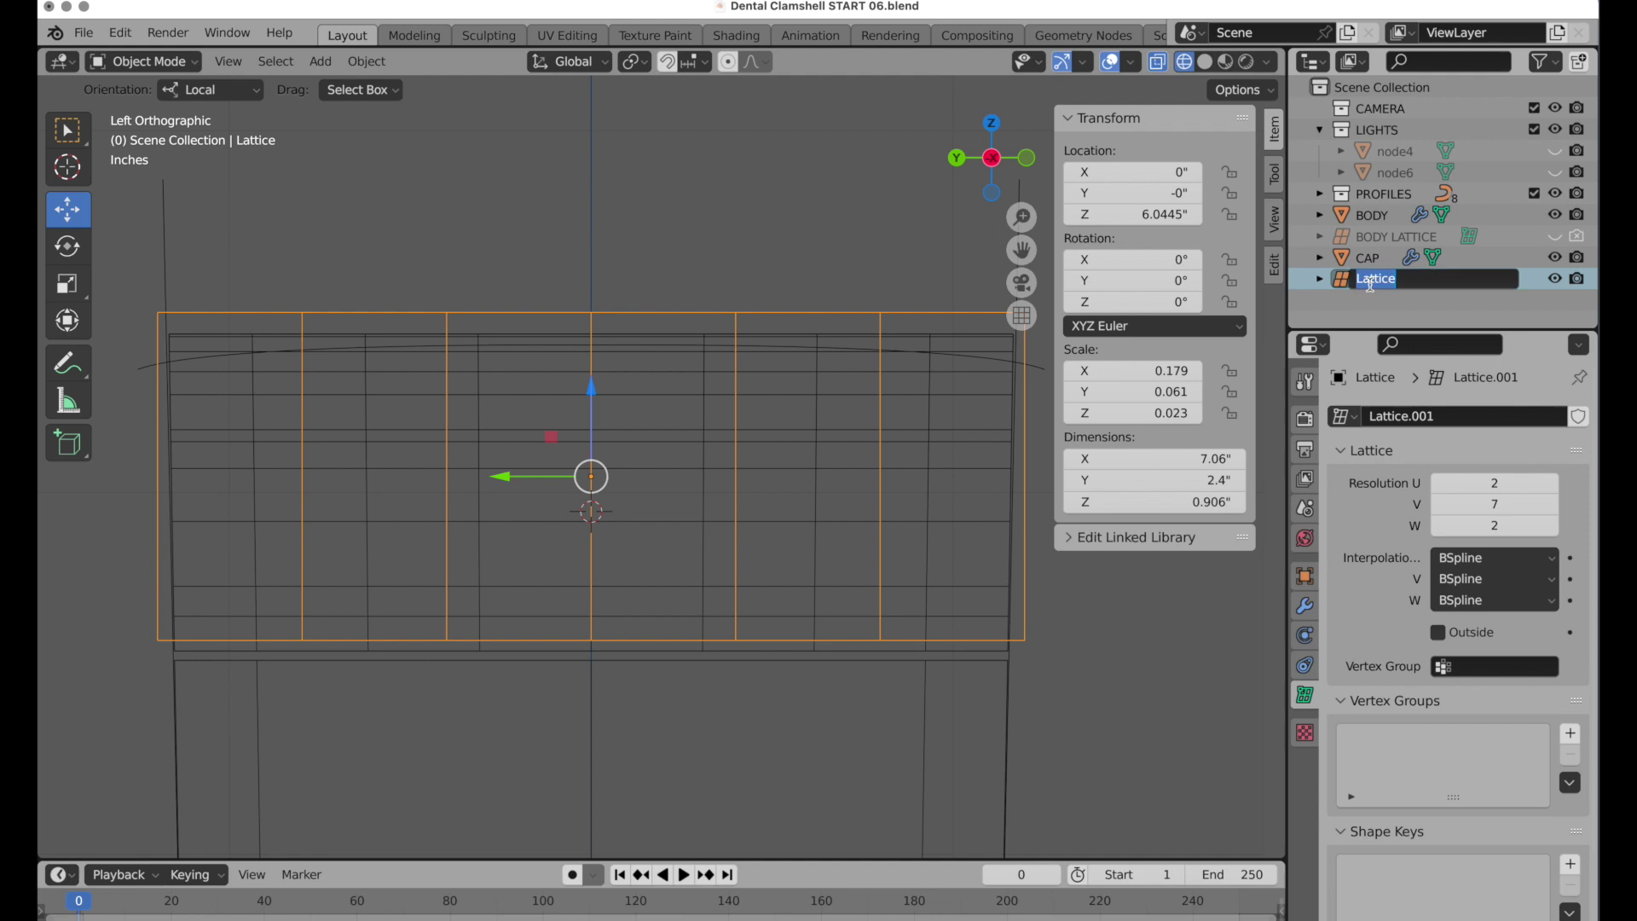
text(CAP LATTICE)
key(Return)
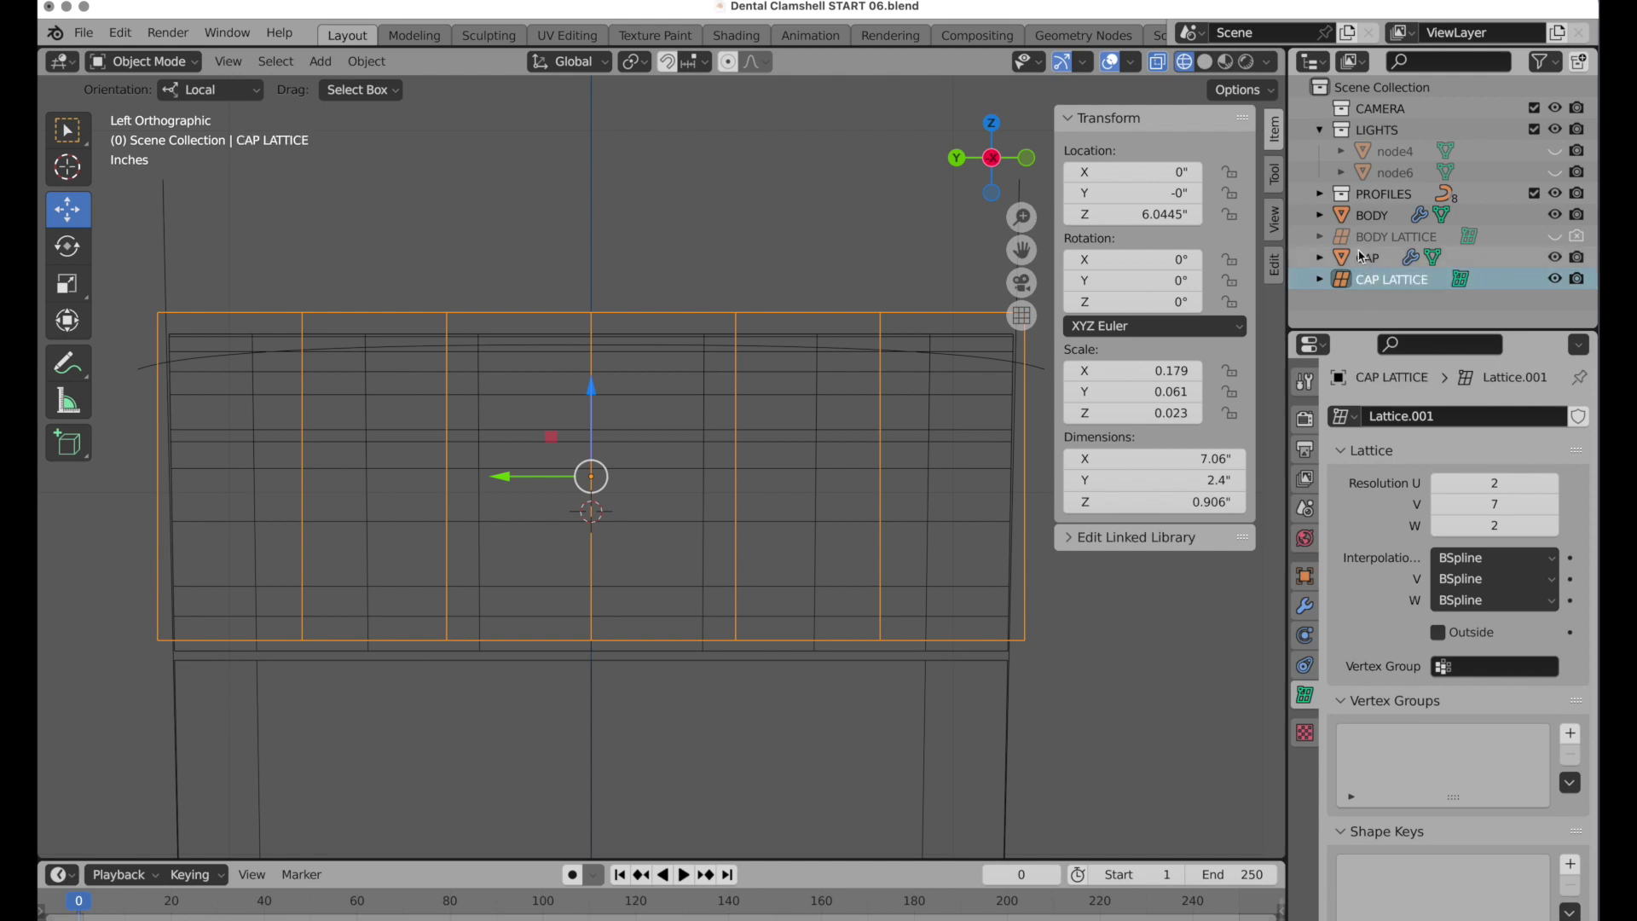
Add a Lattice modifier to CAP below its Subdivision, using CAP LATTICE as the object.
click(1361, 257)
click(1306, 609)
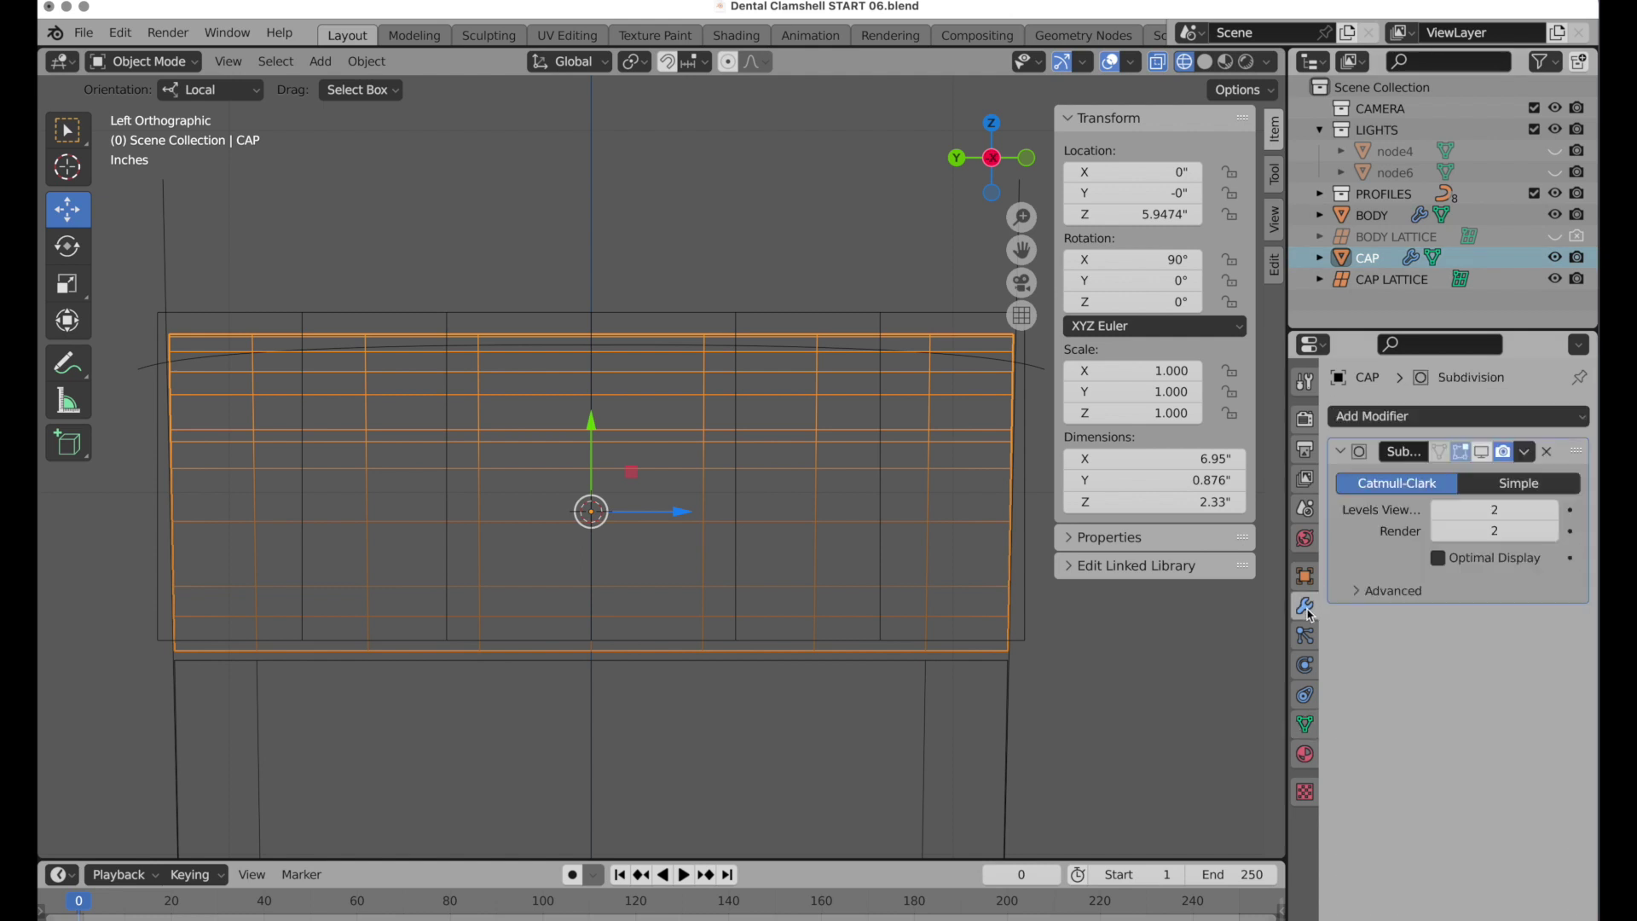
click(1447, 418)
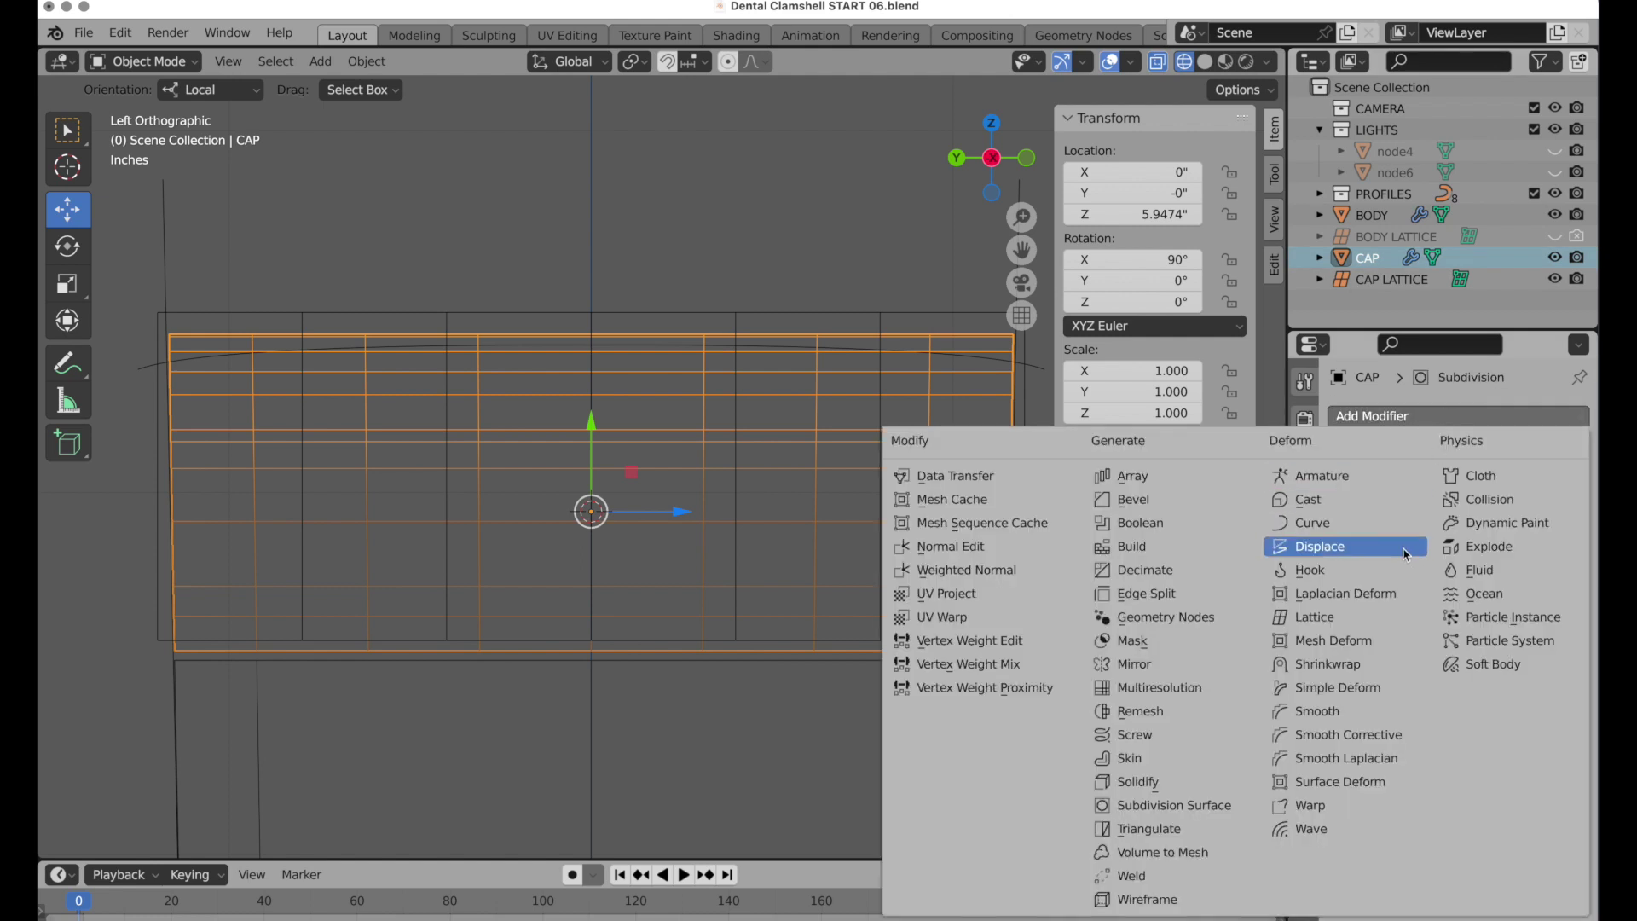
click(1358, 620)
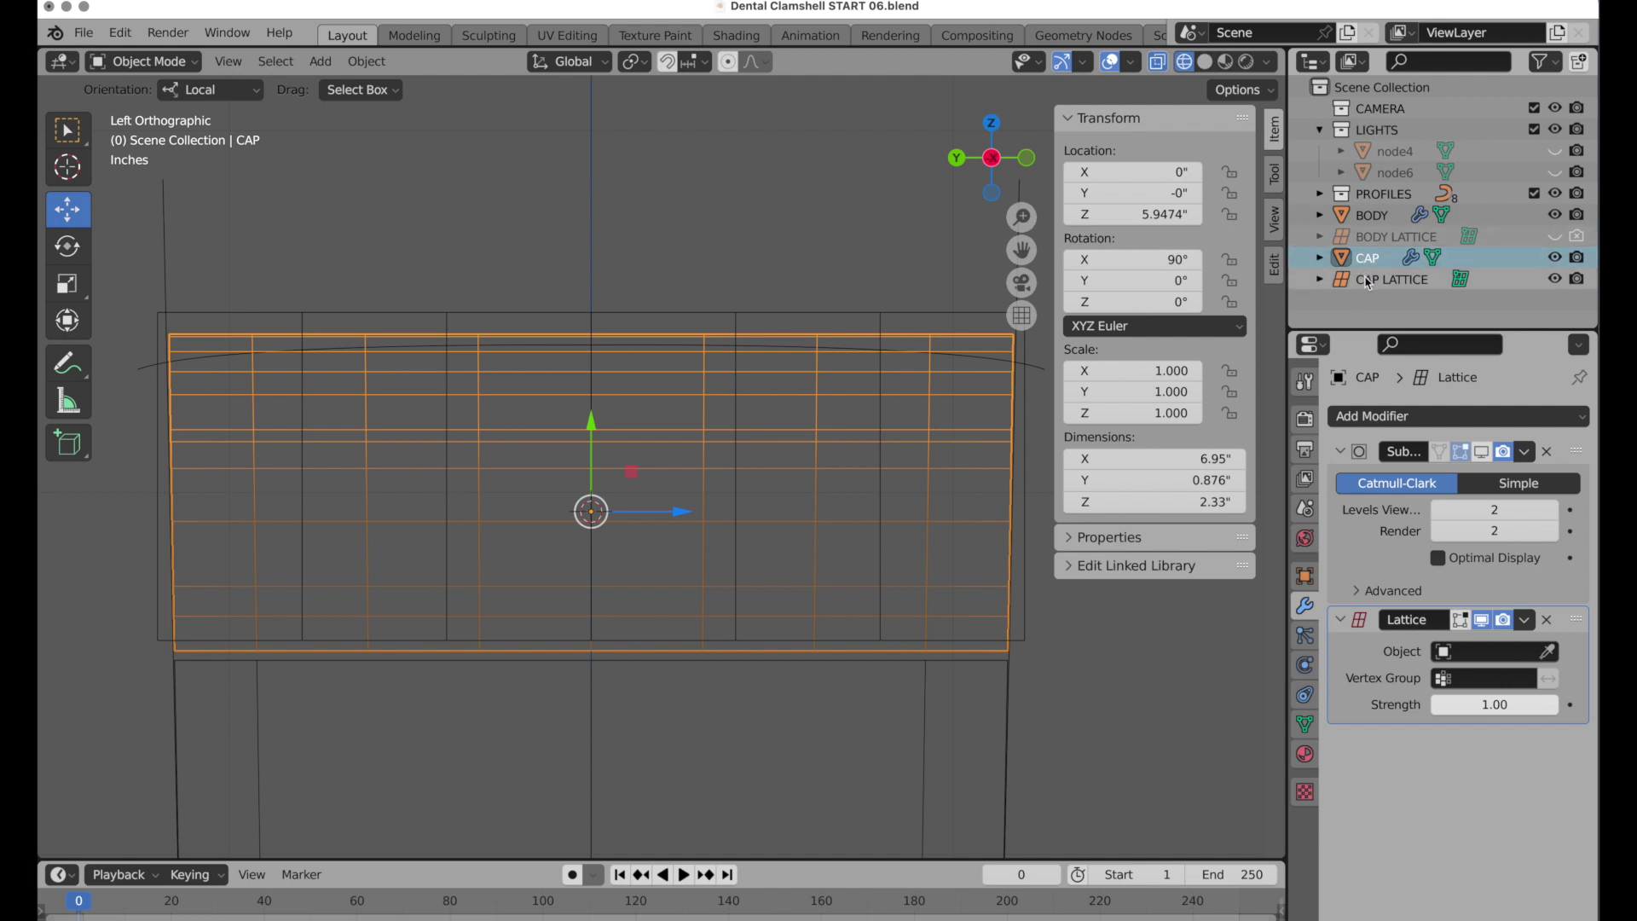
drag(1368, 283, 1377, 266)
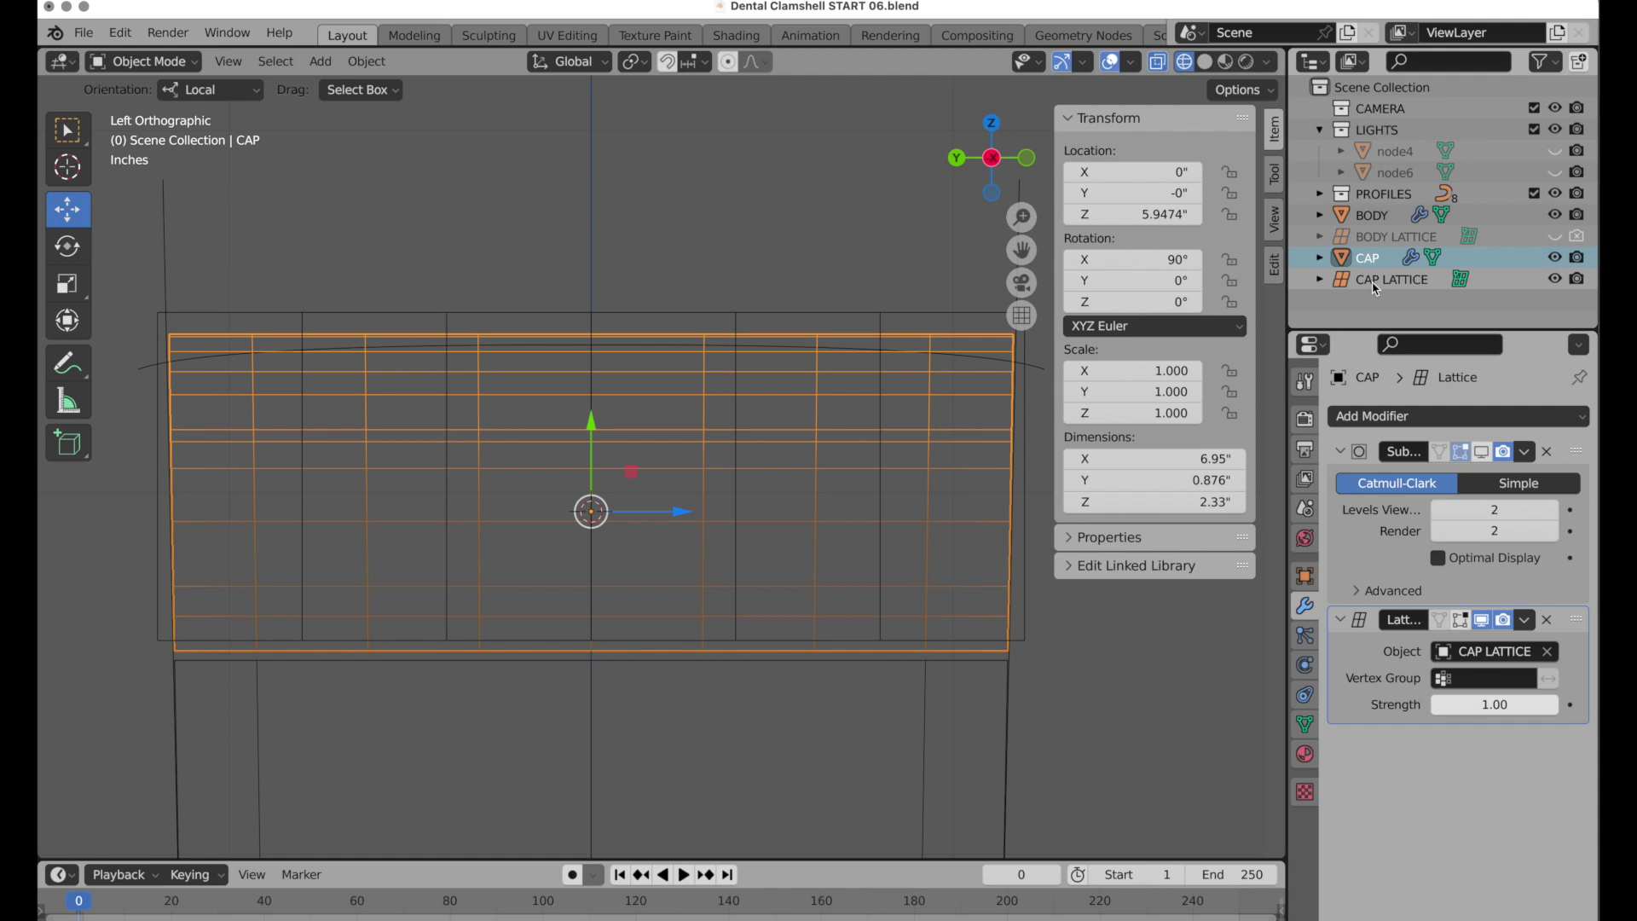
click(407, 316)
key(Tab)
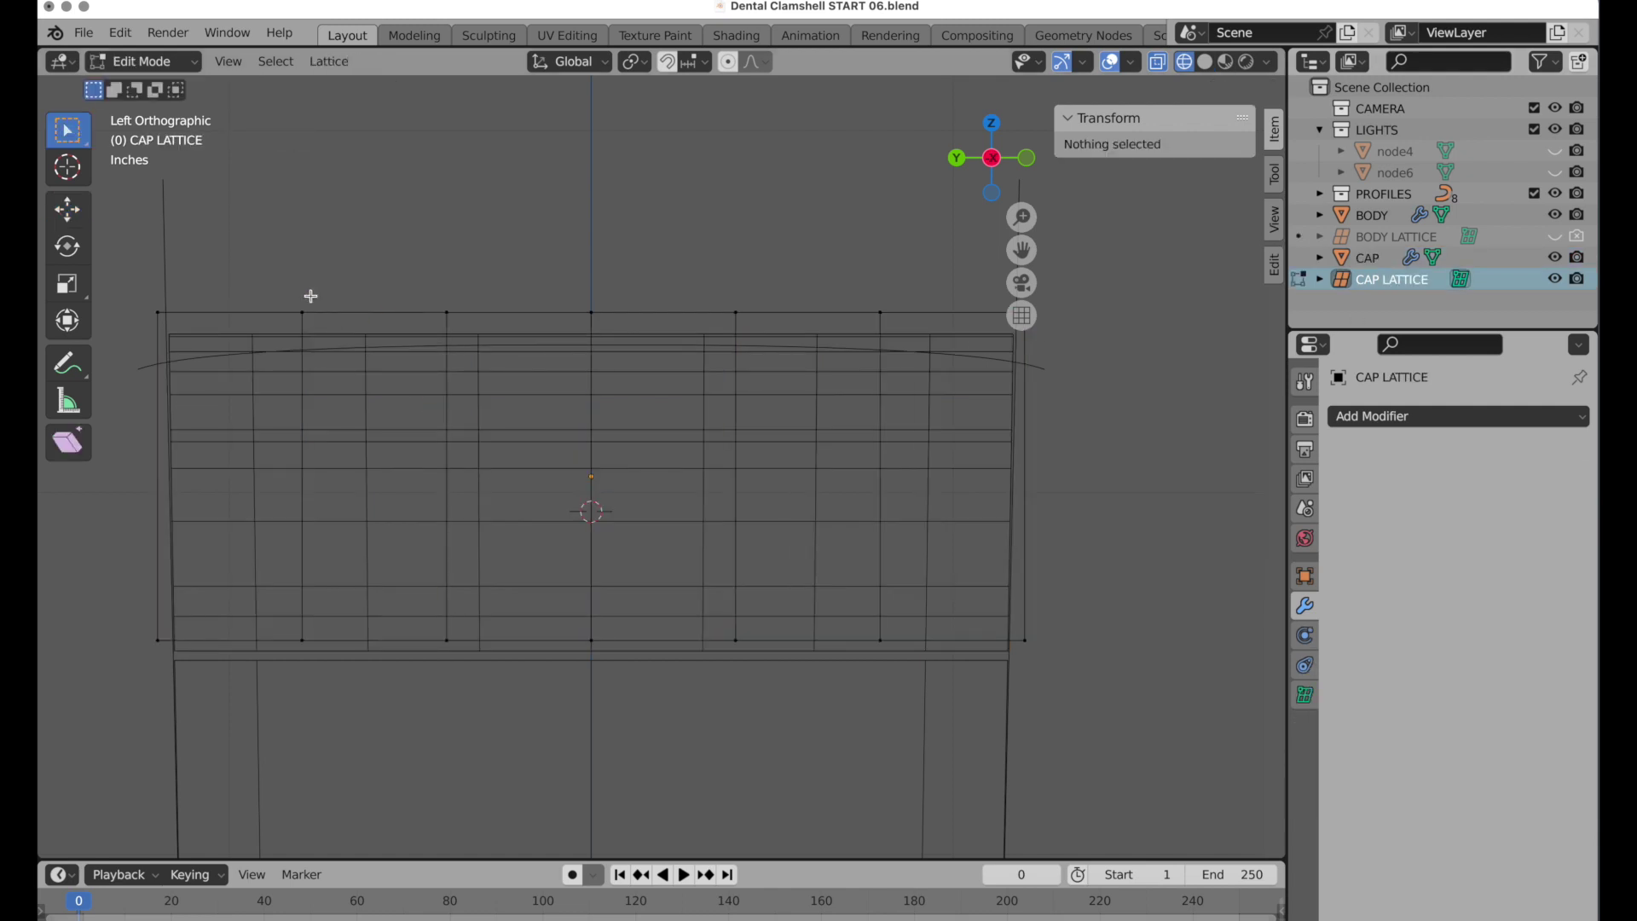
click(159, 309)
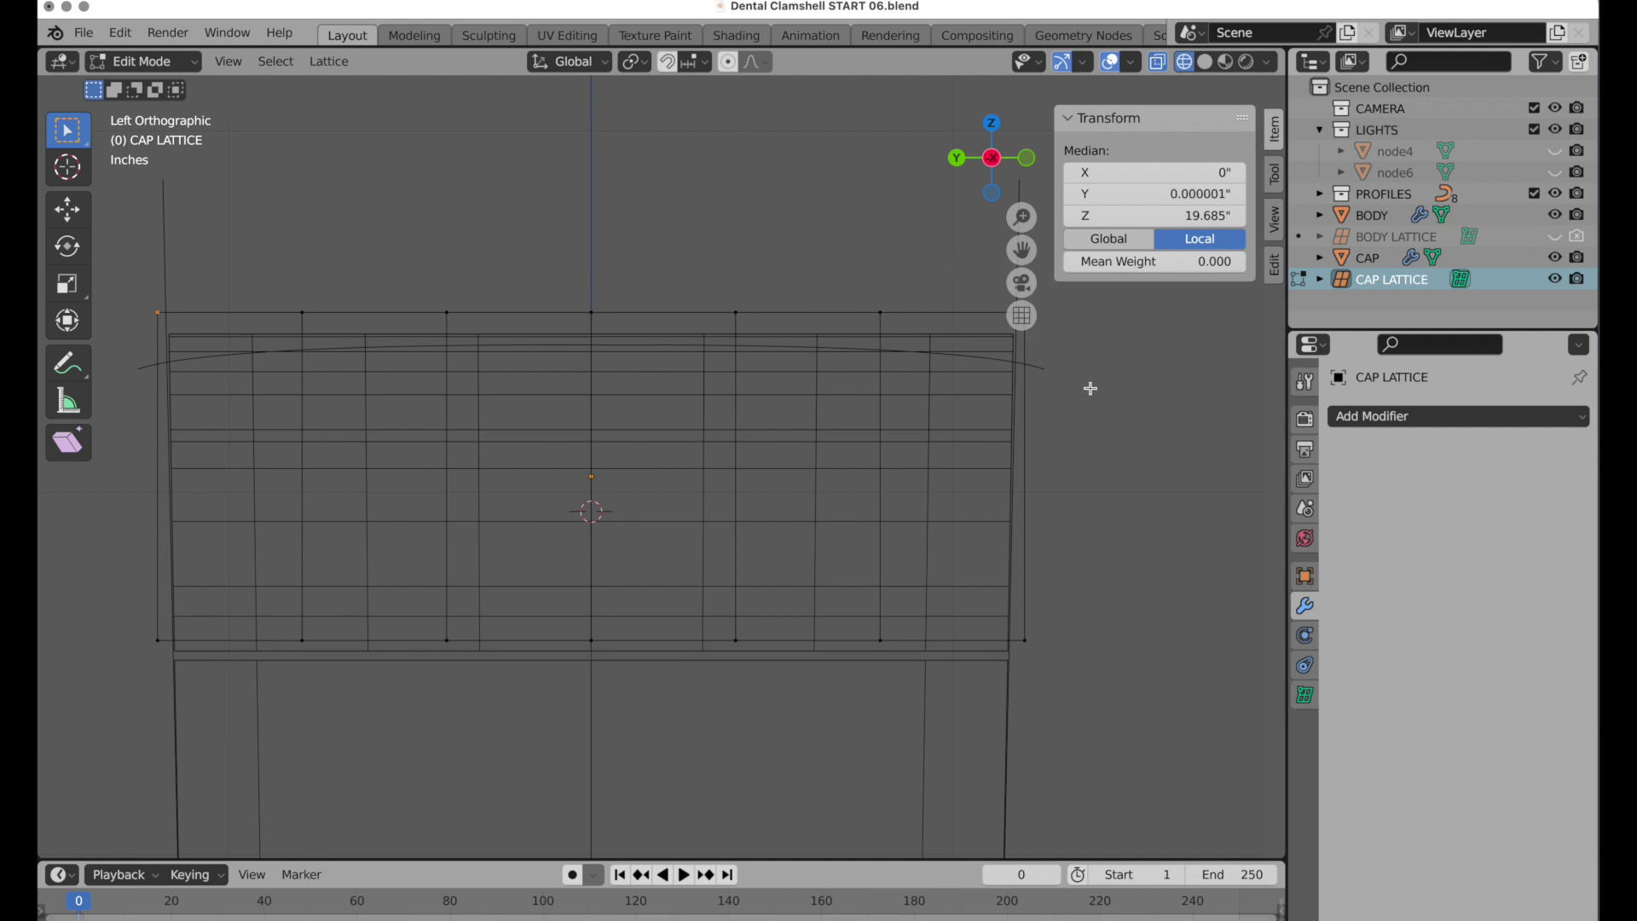
click(67, 209)
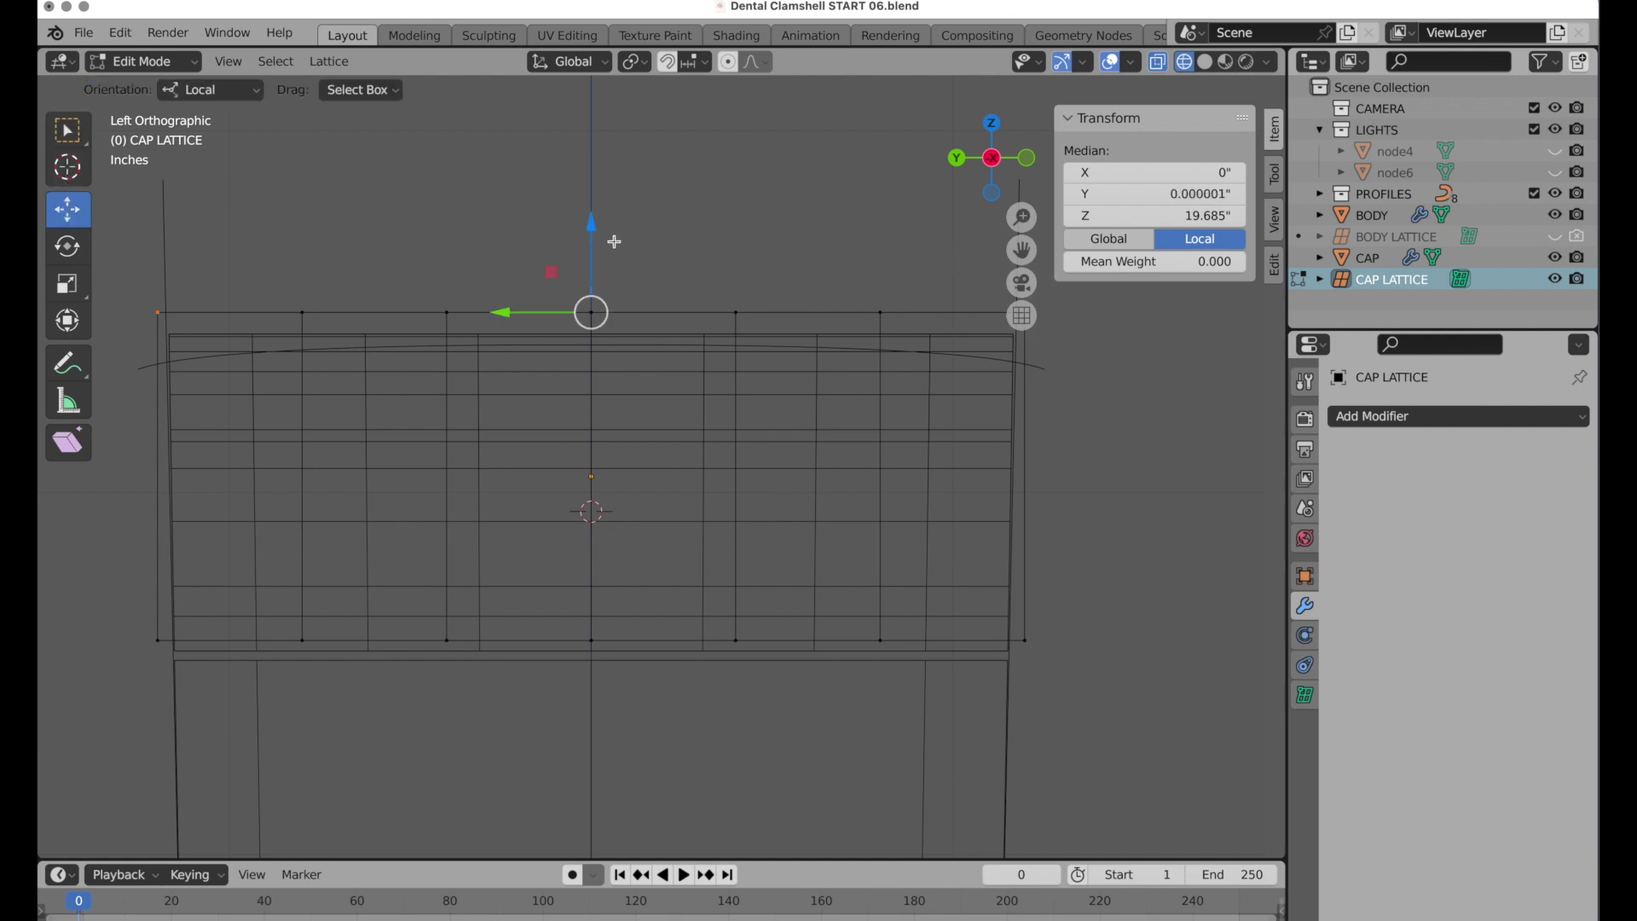
drag(591, 226, 591, 286)
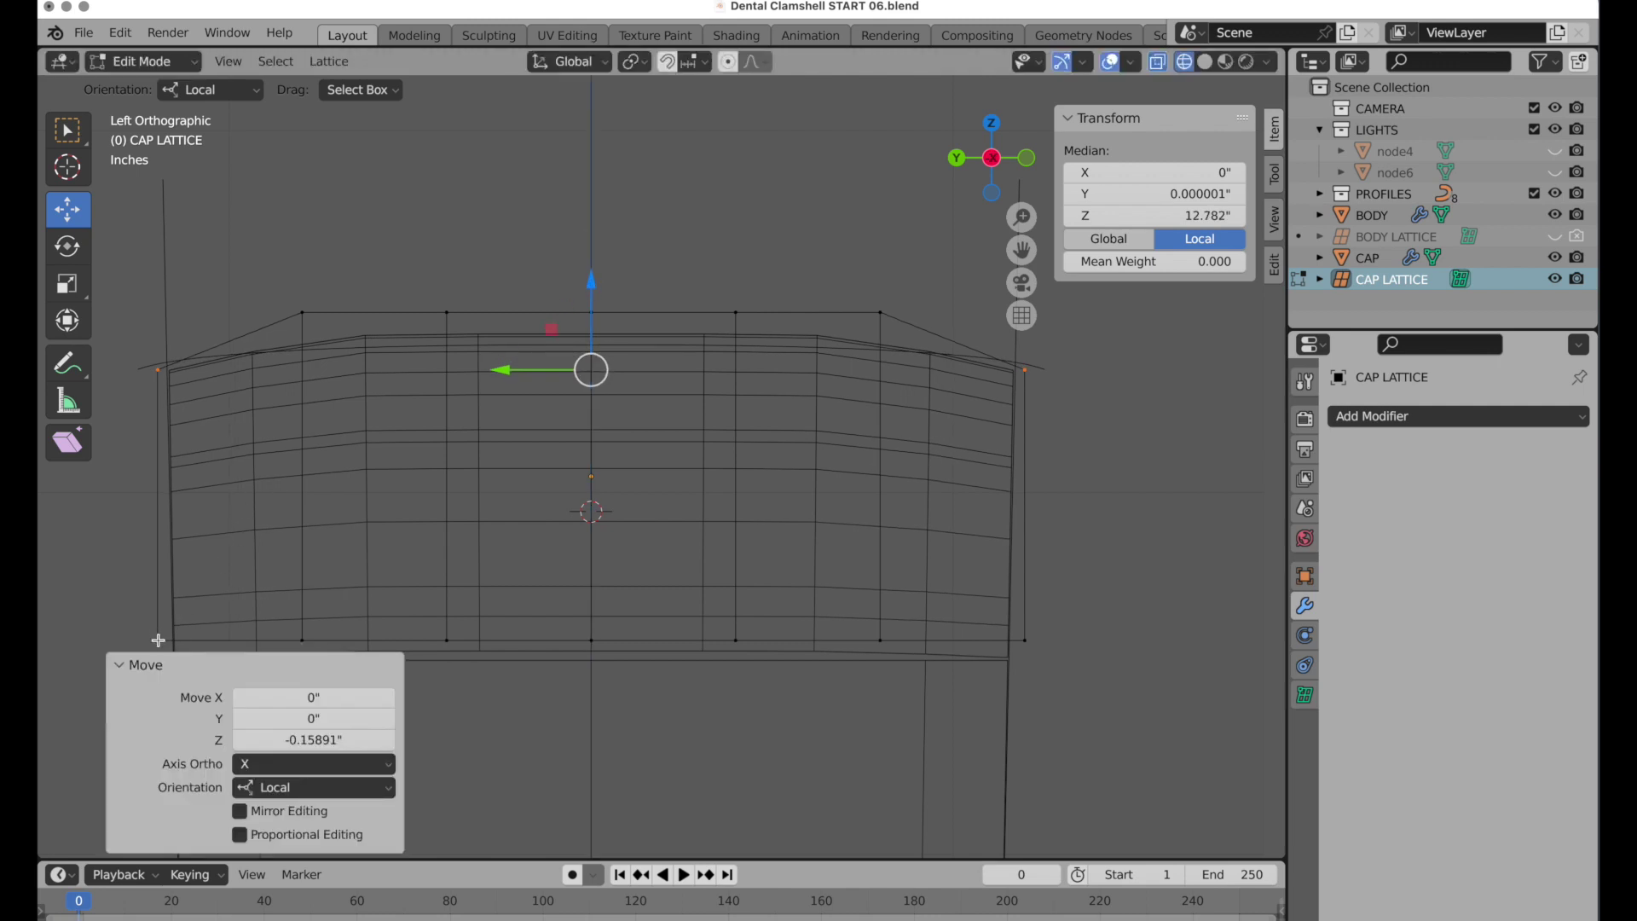
click(119, 666)
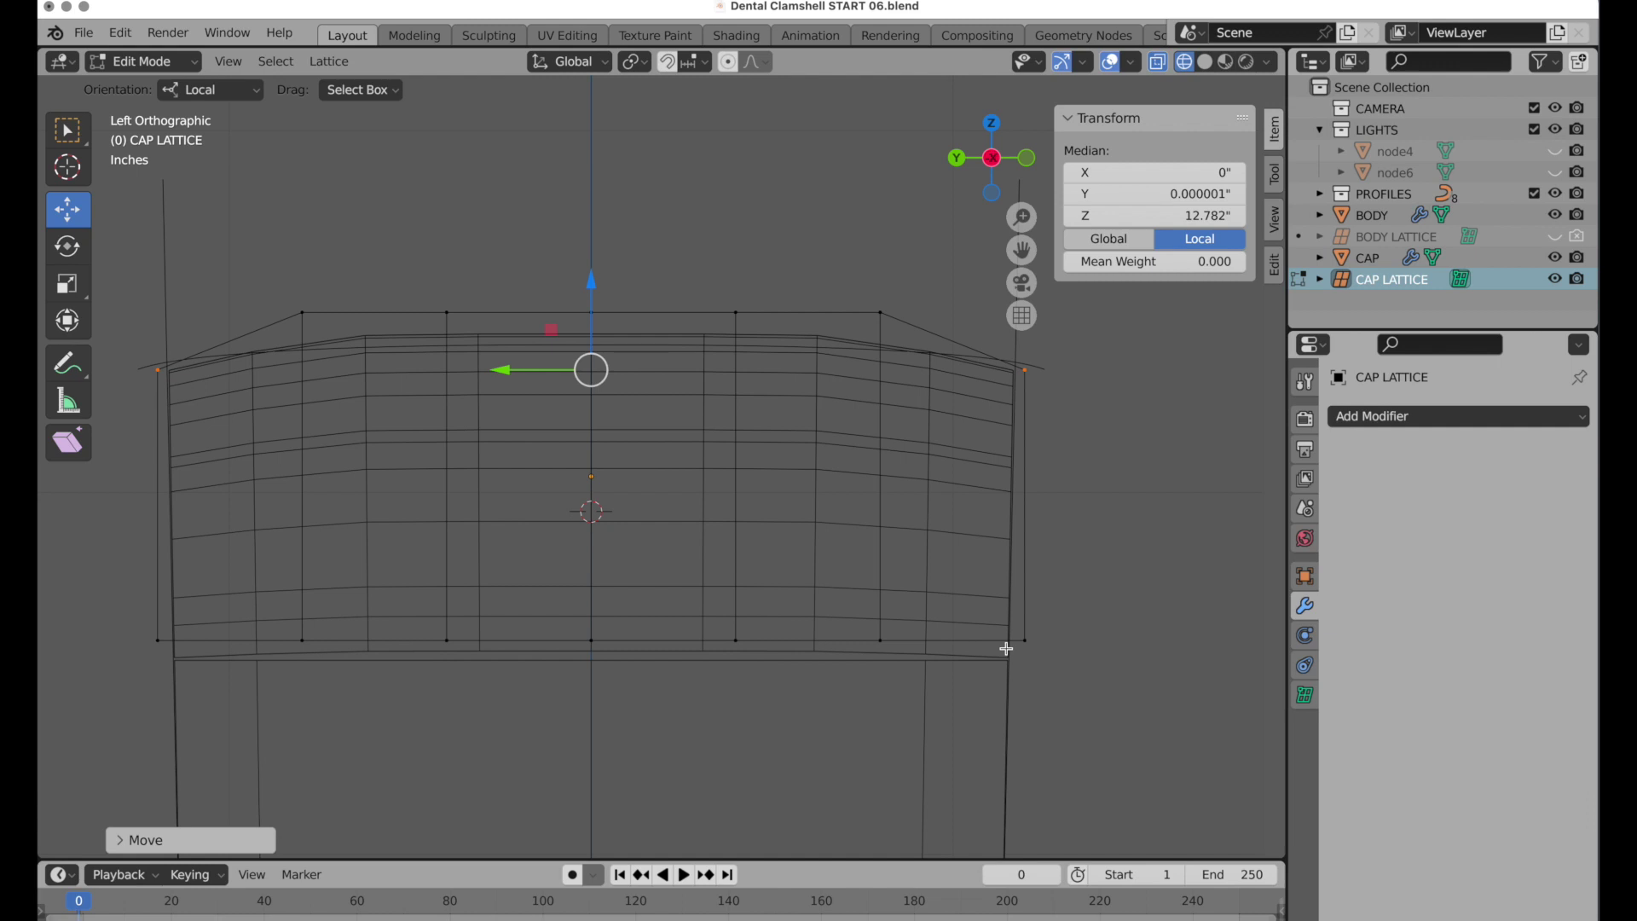
key(super+z)
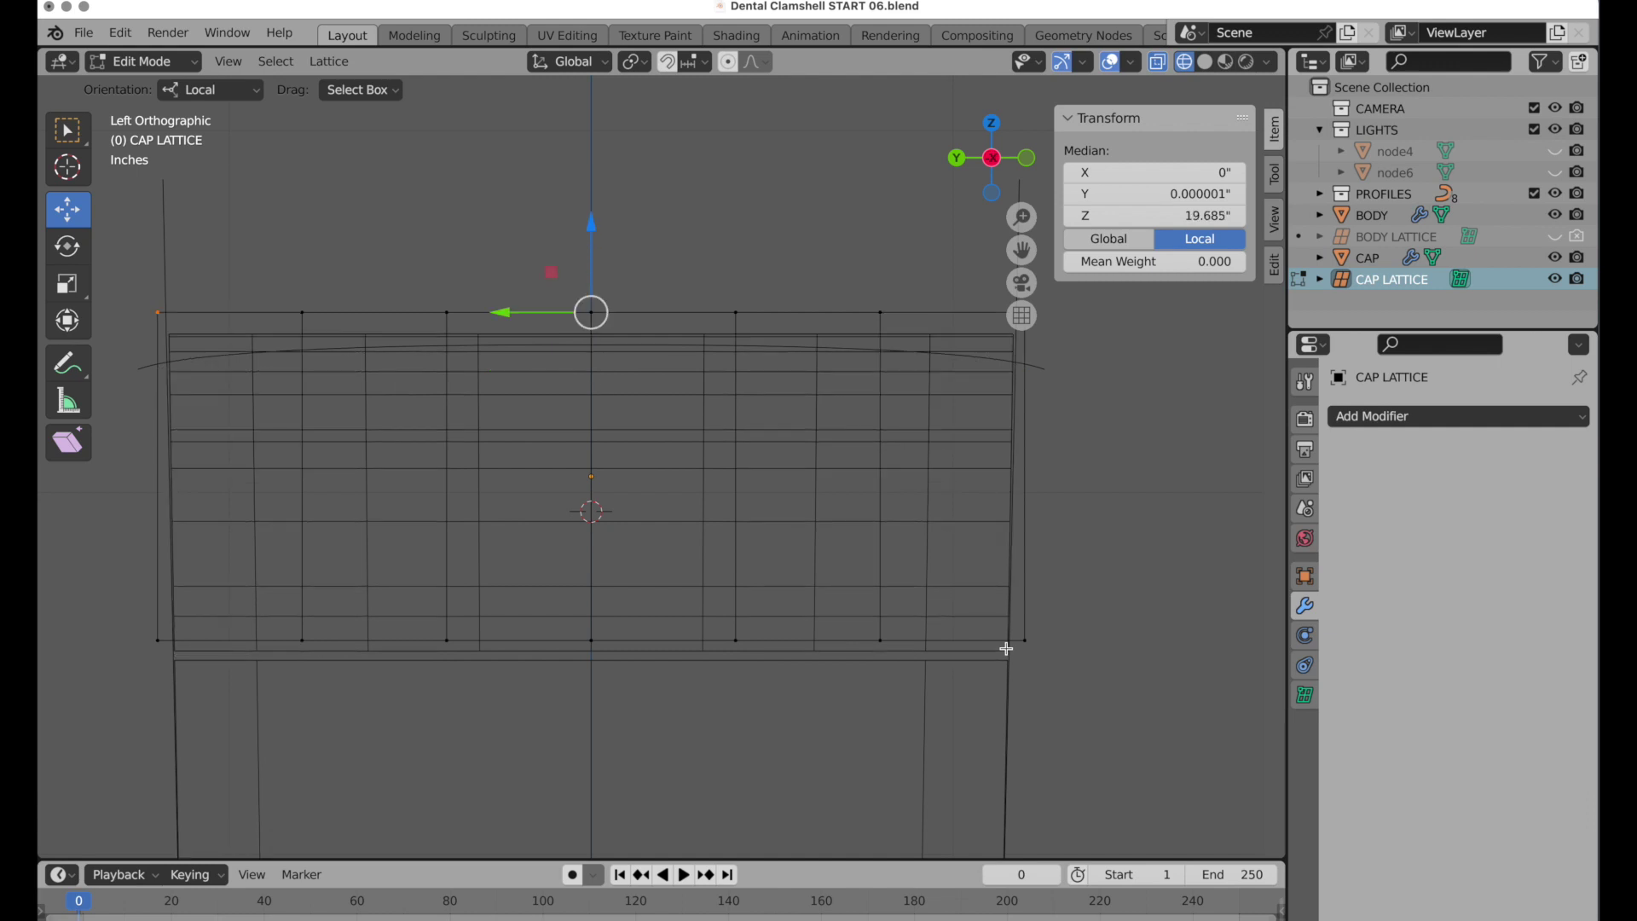
key(Tab)
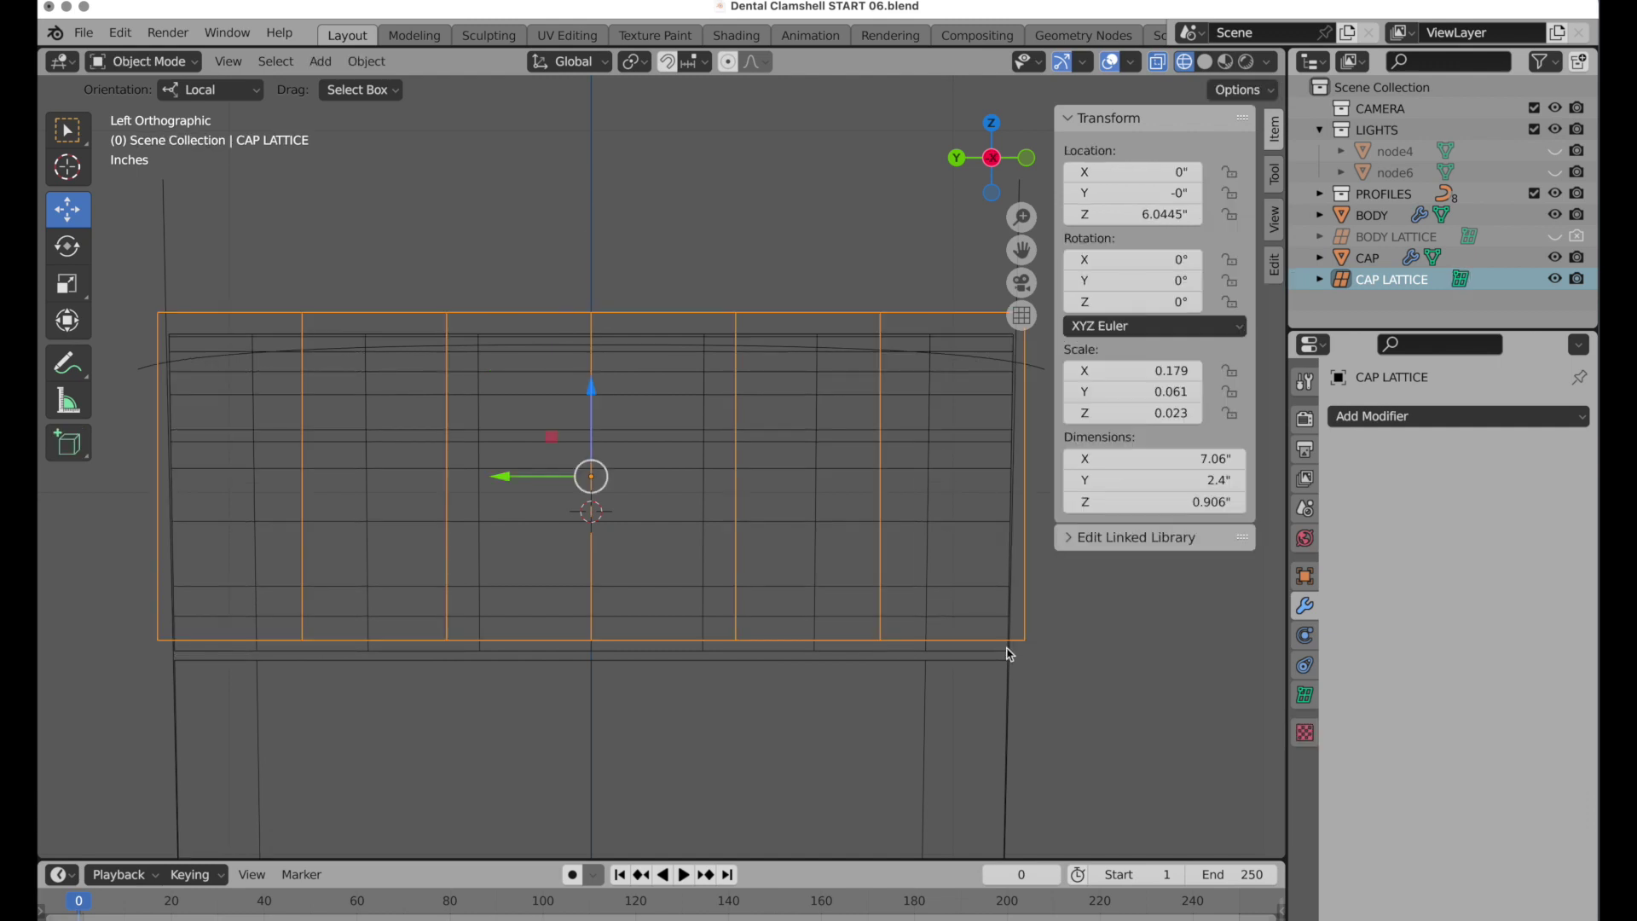
click(224, 339)
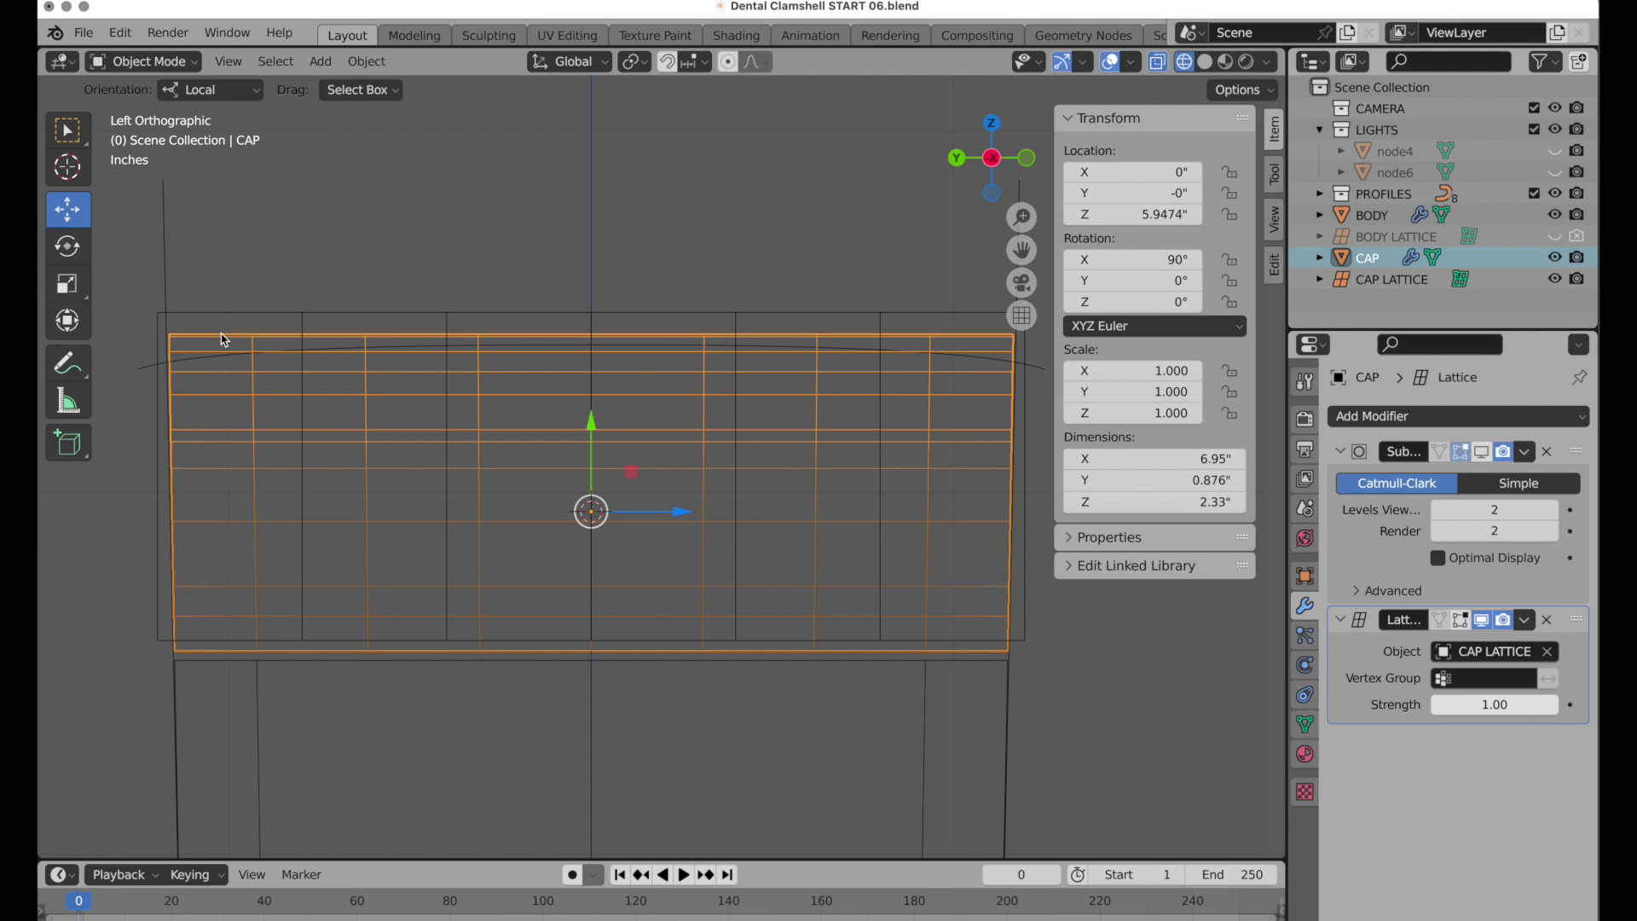
In CAP's Edit Mode, box-select the cap's upper vertices in vertex select mode.
key(Tab)
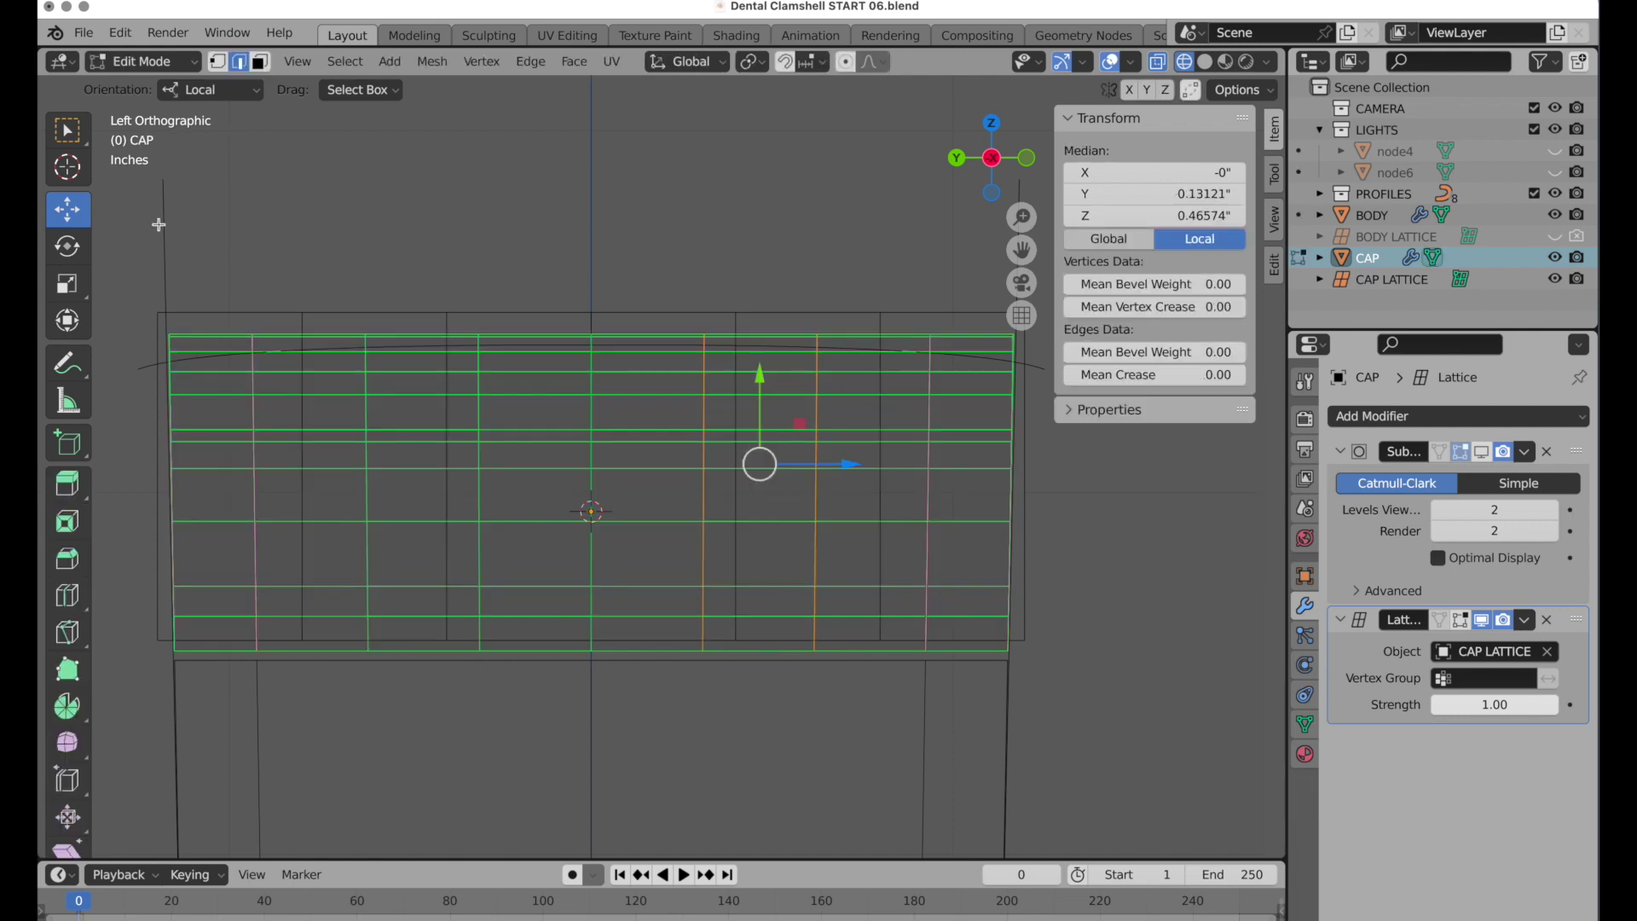
key(alt+a)
click(217, 61)
drag(134, 308, 1064, 622)
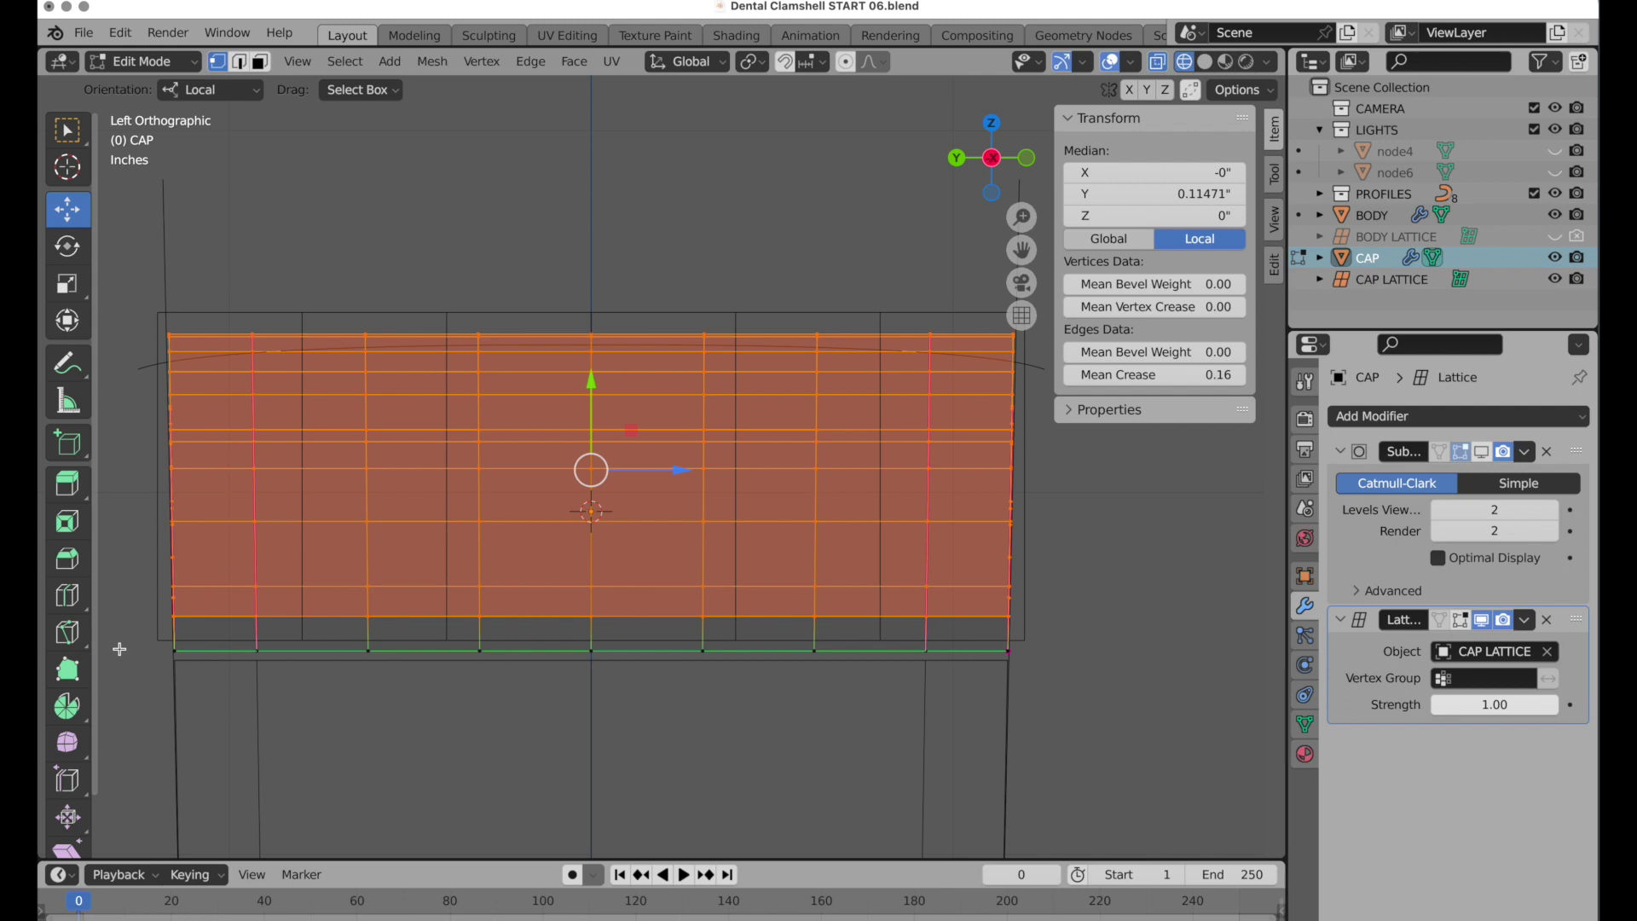
Create a vertex group named 'Lid Verts to Deform' and assign the selected vertices to it.
click(1301, 727)
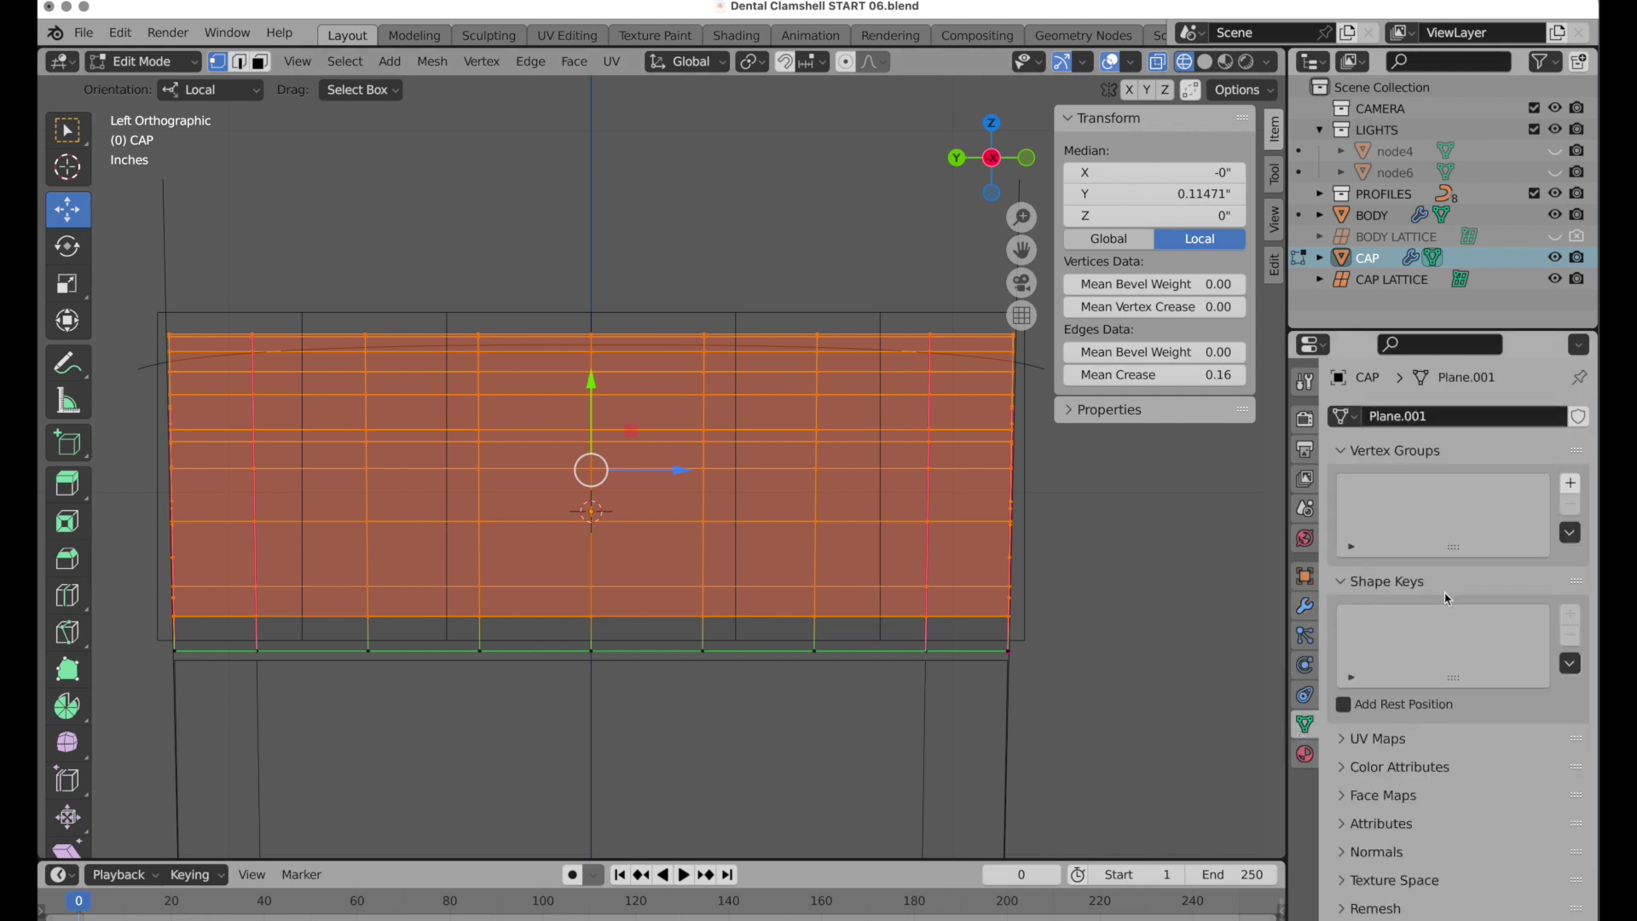
click(1568, 484)
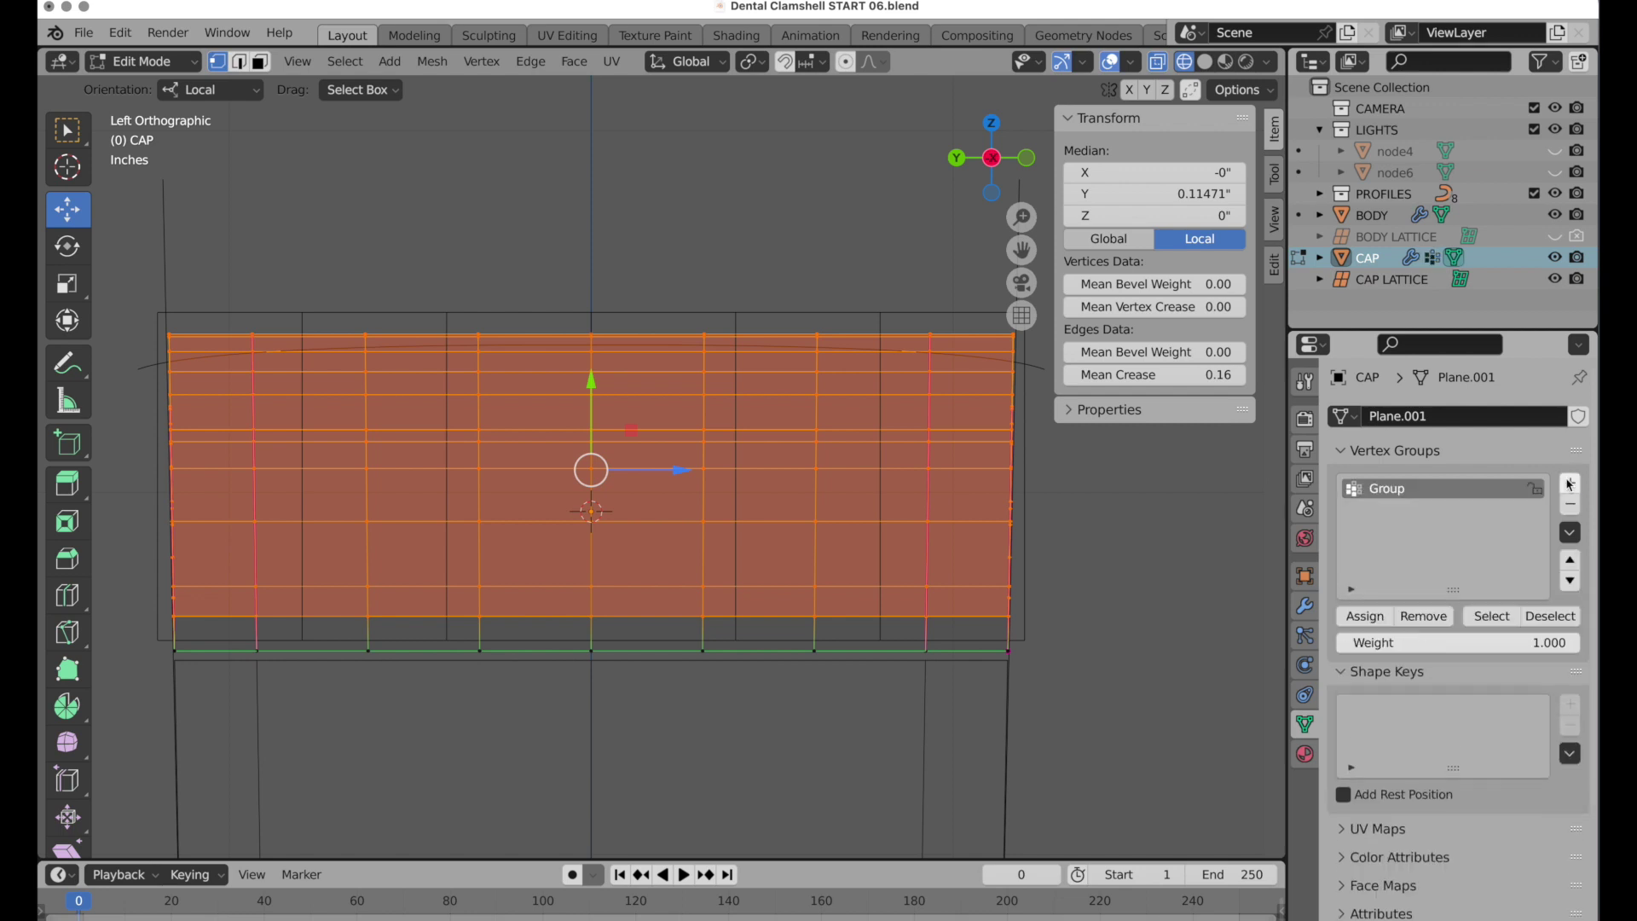
double_click(1383, 491)
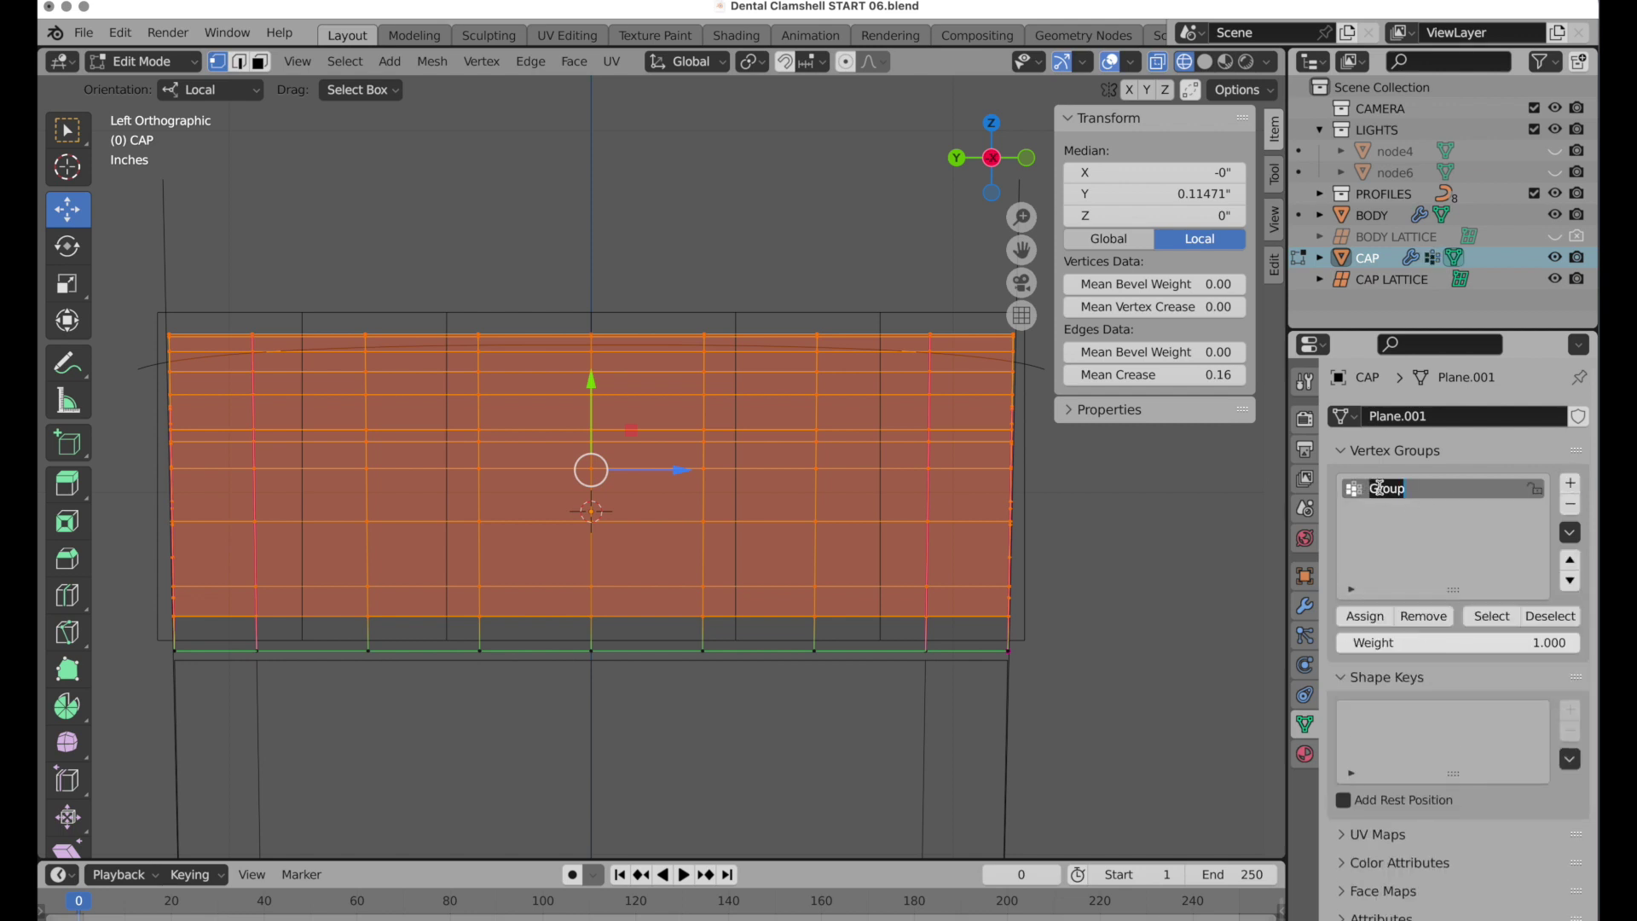
text(Lid Verts to Deform)
click(1381, 621)
key(Tab)
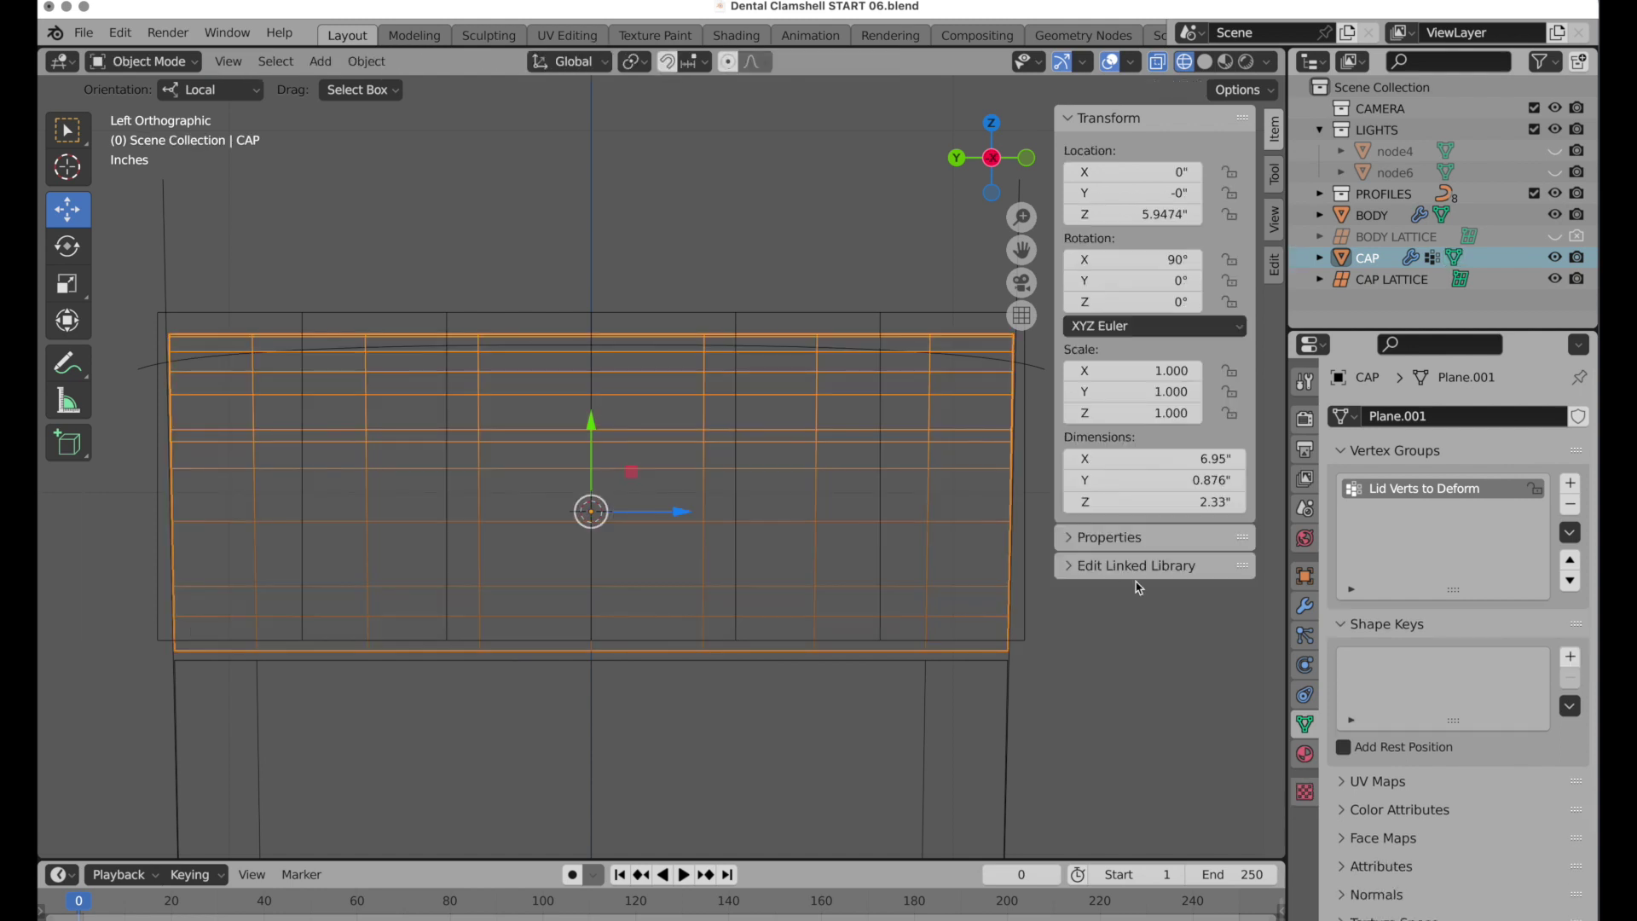
Set the CAP Lattice modifier's Vertex Group to Lid Verts to Deform, then select CAP LATTICE.
click(1305, 606)
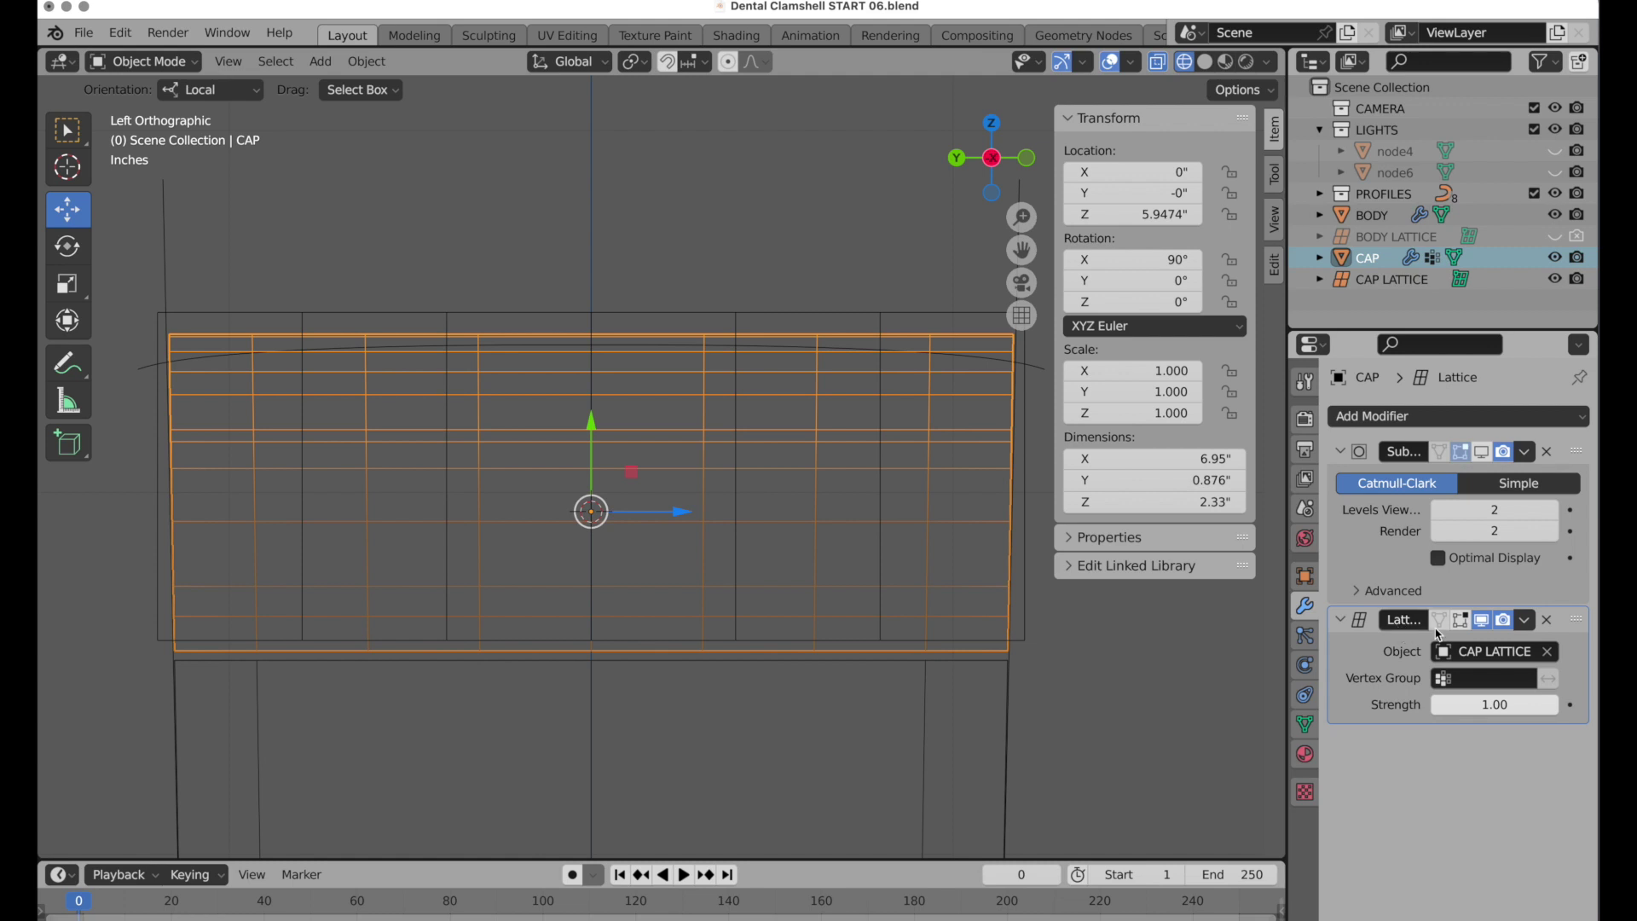
click(1443, 677)
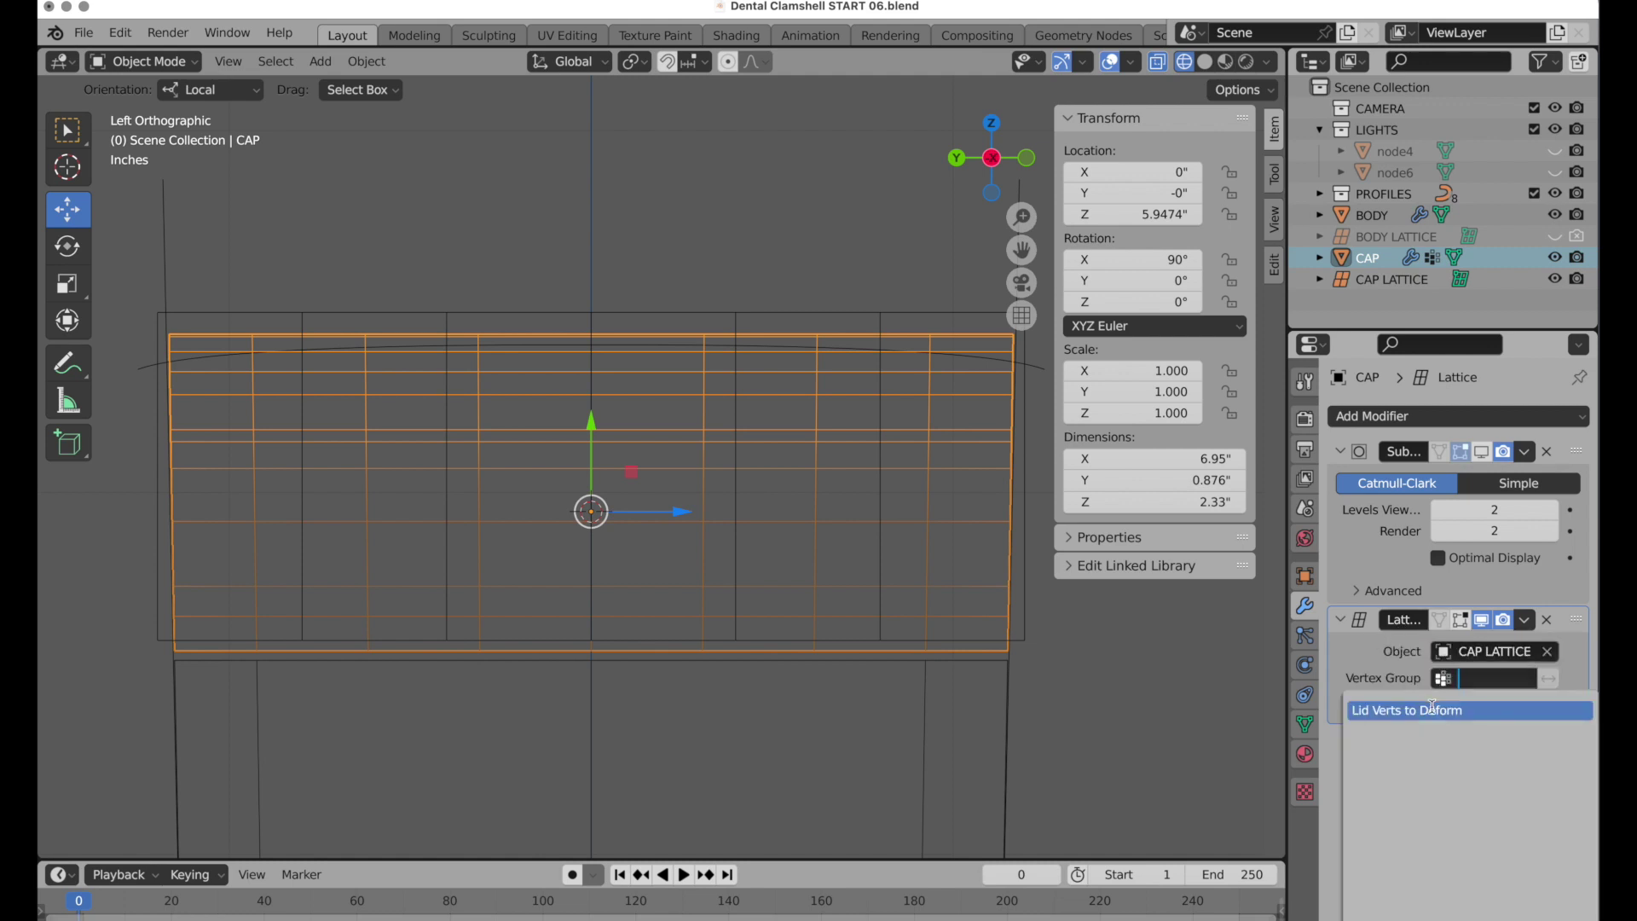
click(1432, 709)
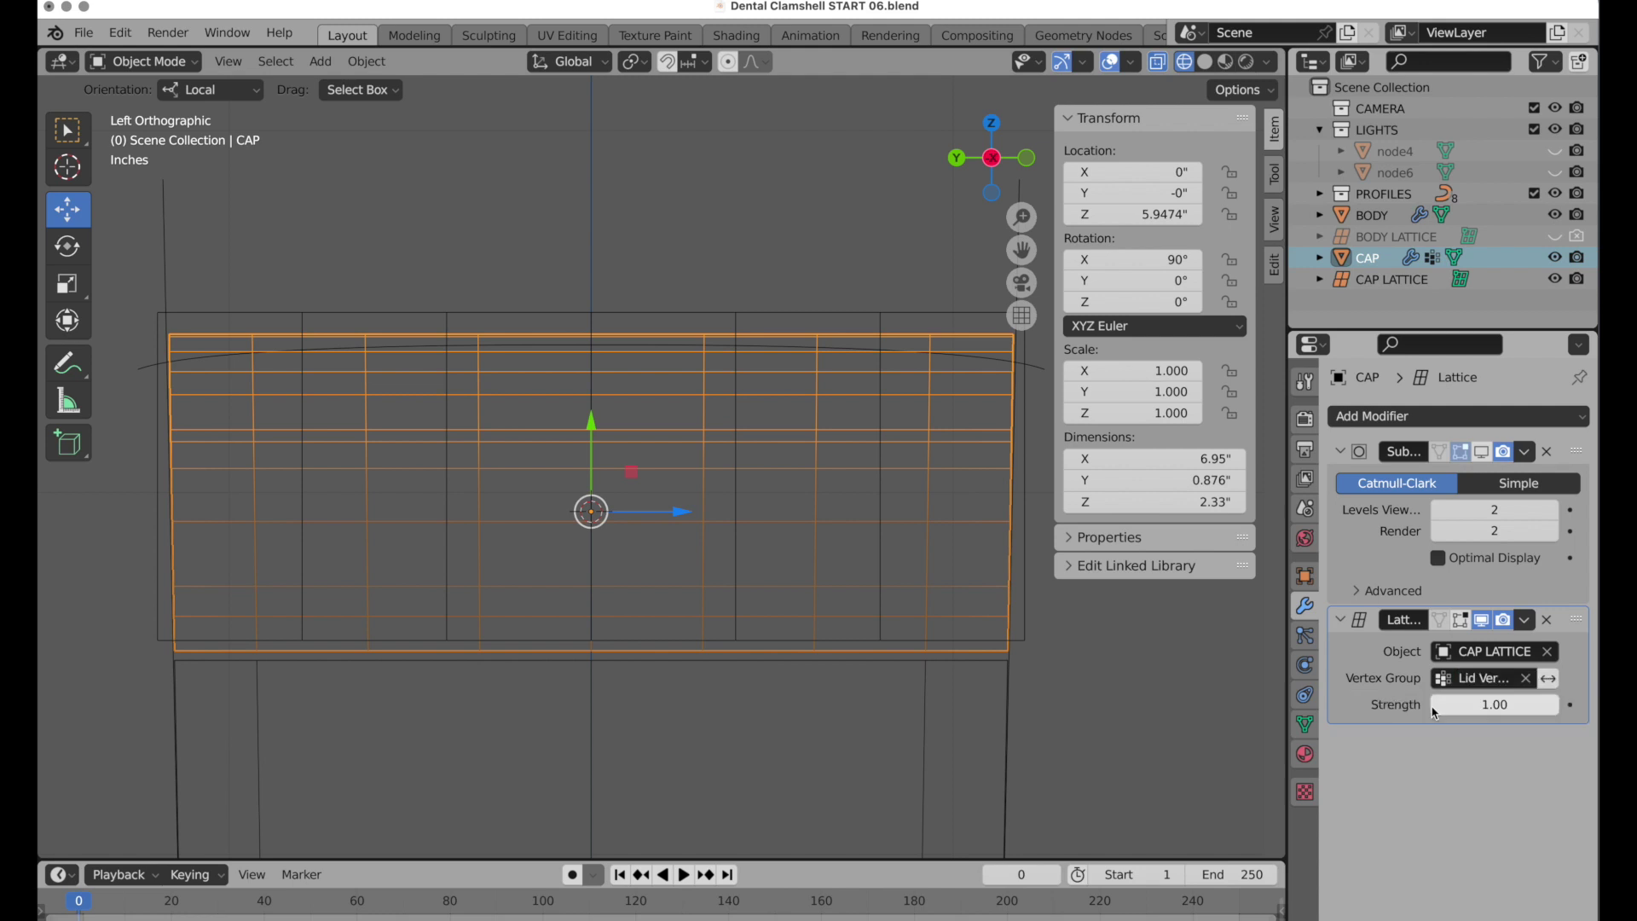
click(247, 318)
Lower the lattice's top corner points, then drop the inner top points slightly to arch the lid.
key(Tab)
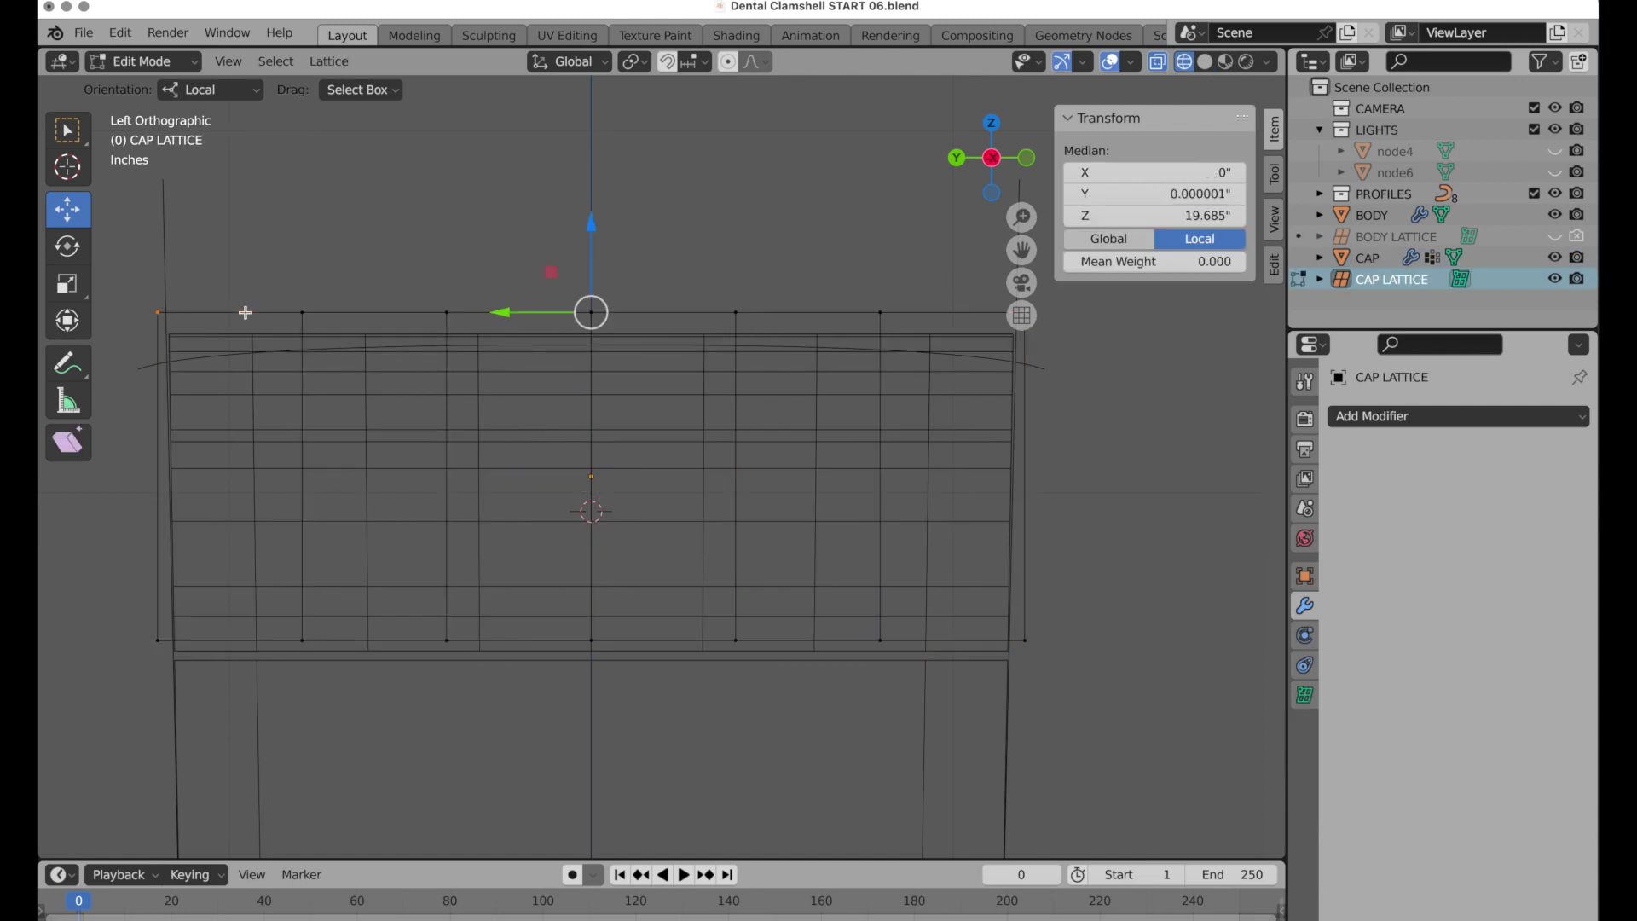
drag(592, 220, 594, 268)
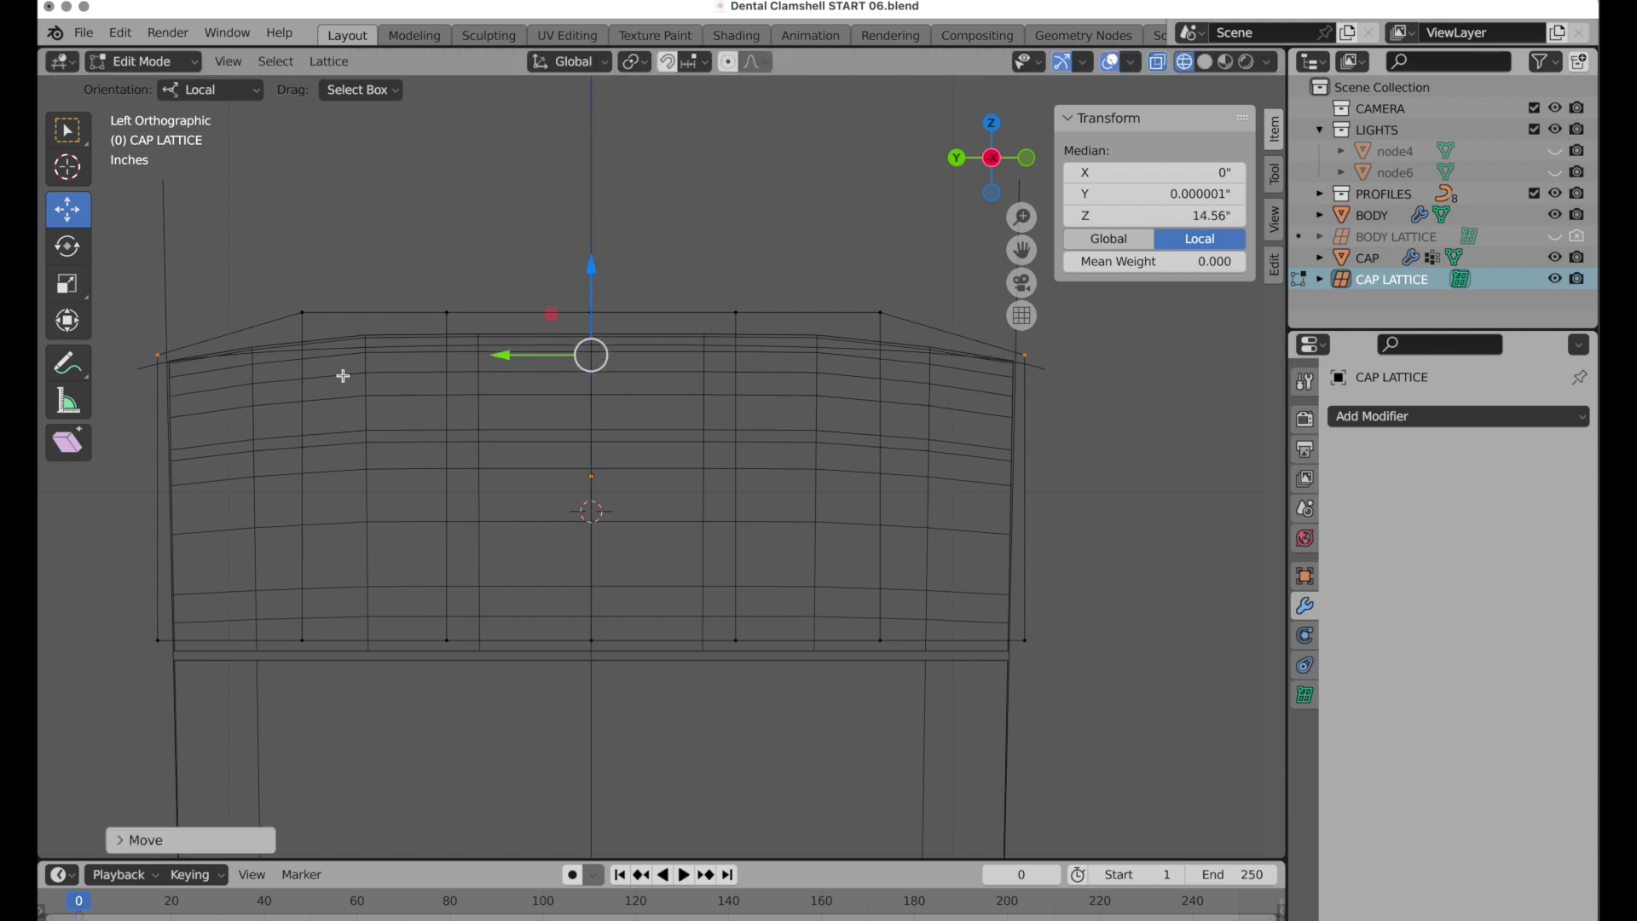
click(304, 313)
shift+click(881, 314)
drag(595, 222, 605, 231)
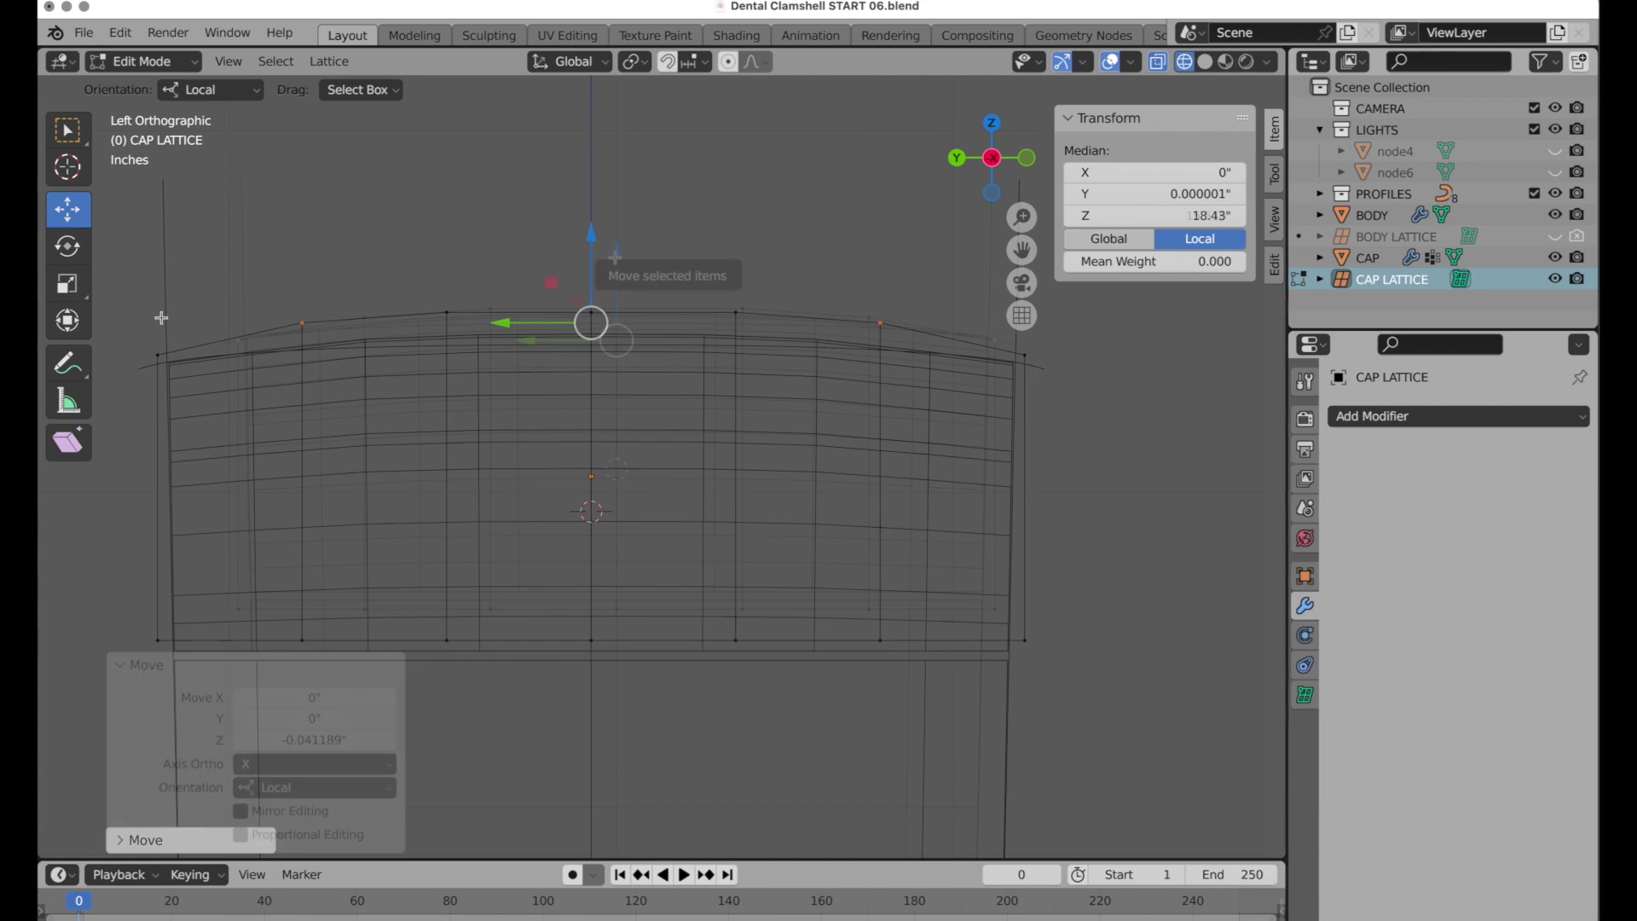
key(Tab)
scroll(731, 377, down, 3)
middle_drag(723, 484, 594, 576)
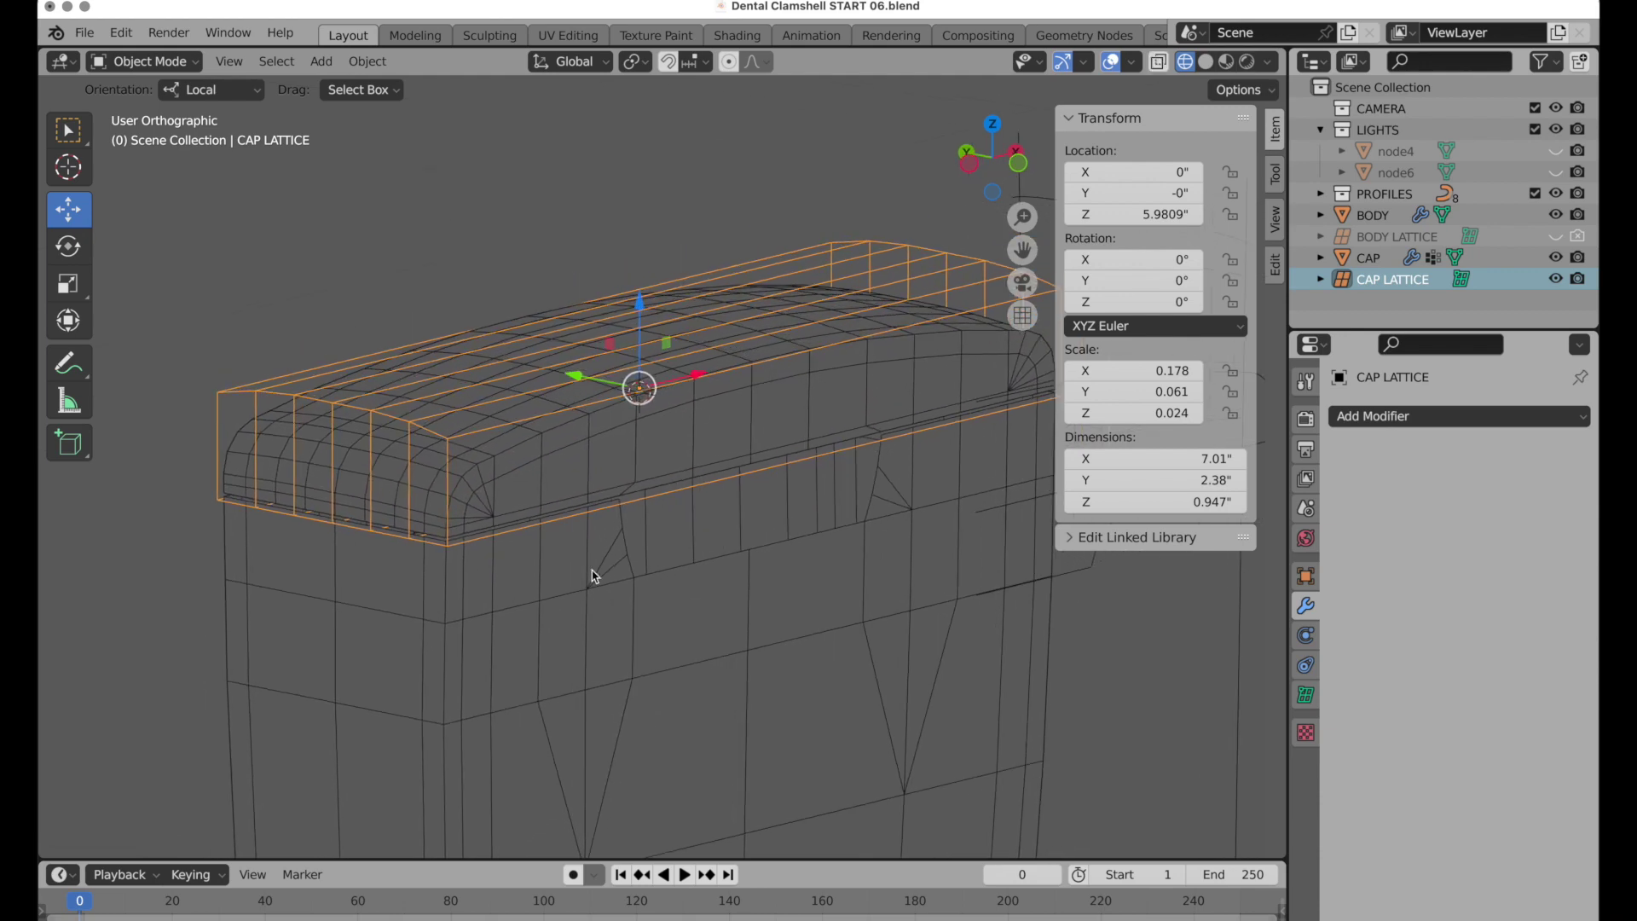
Apply CAP's Lattice modifier and disable CAP LATTICE in the viewport and renders.
click(696, 417)
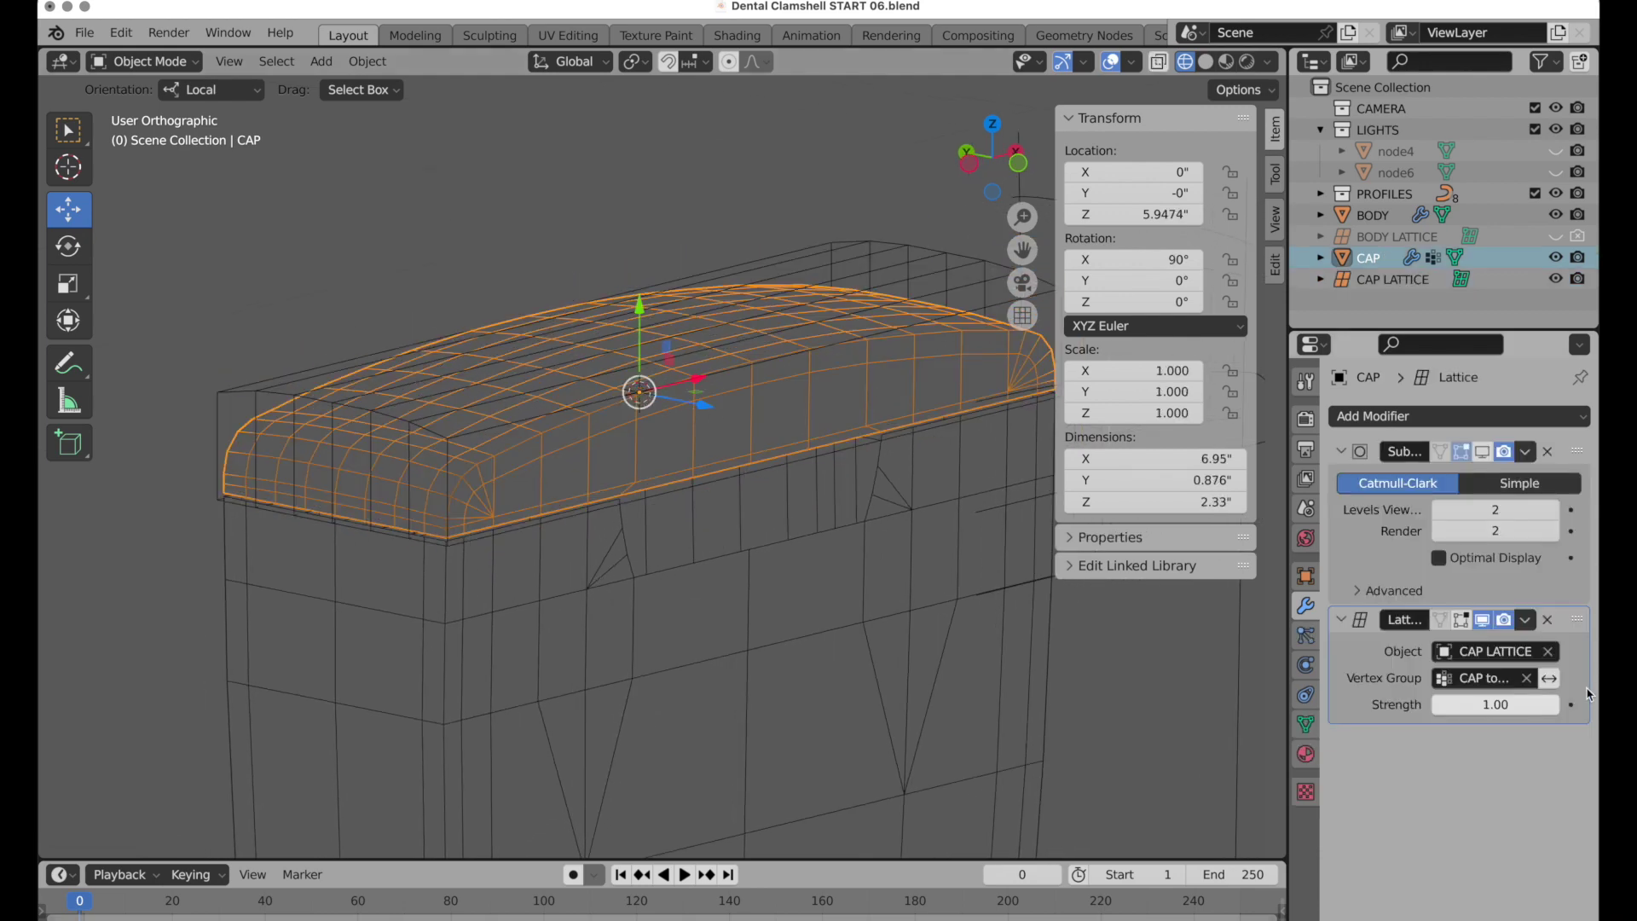
click(1522, 626)
click(1509, 651)
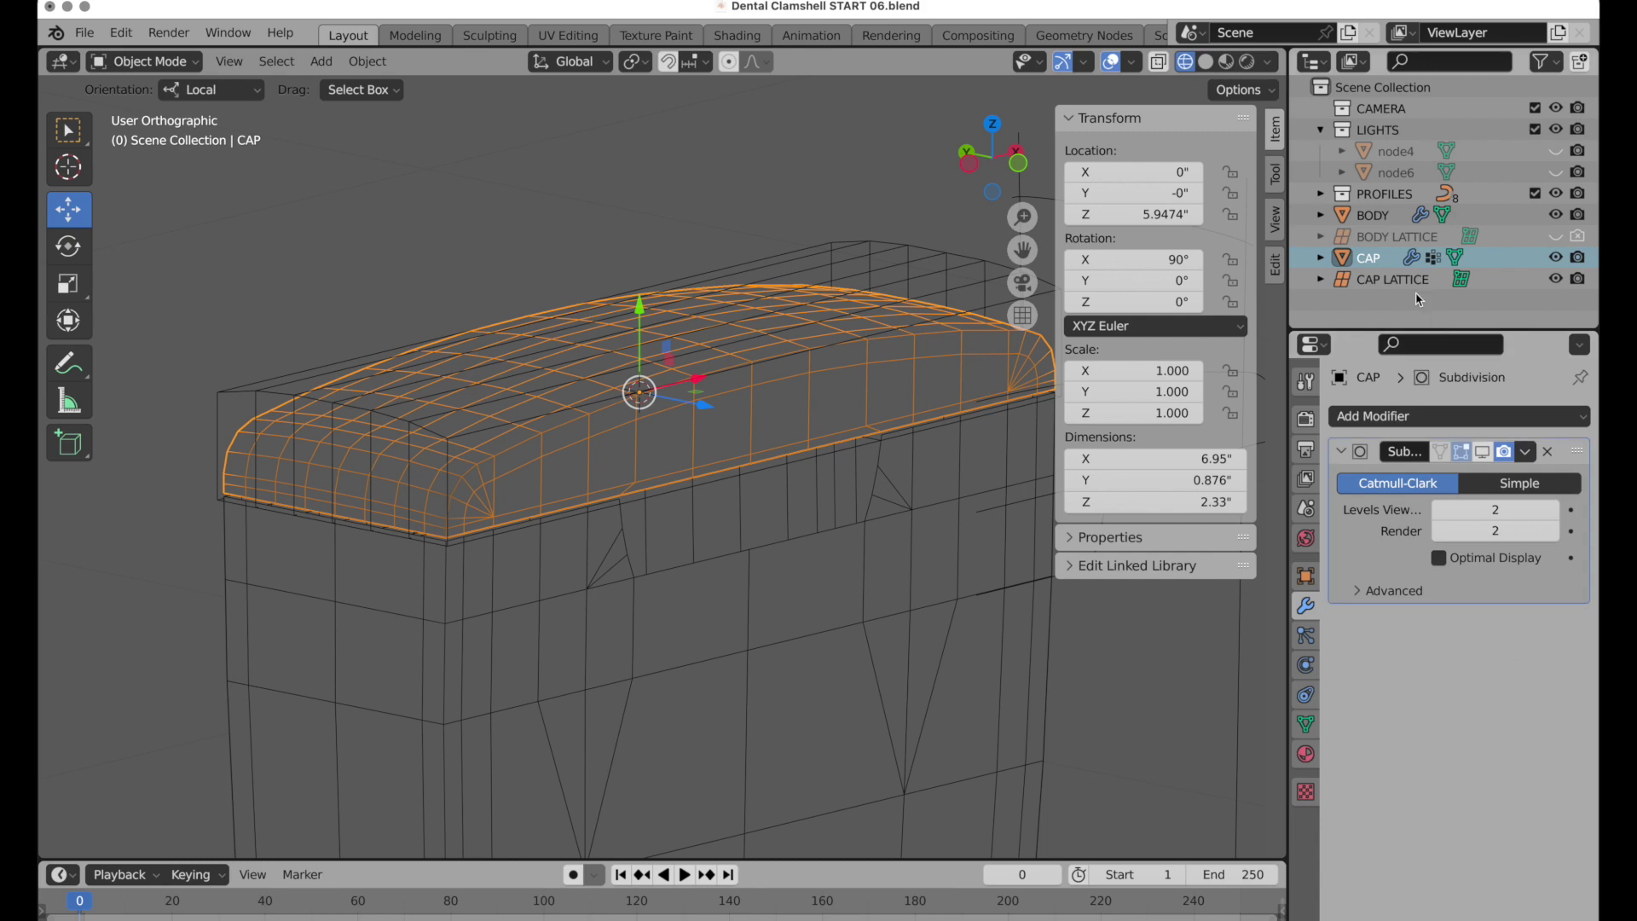
click(1557, 281)
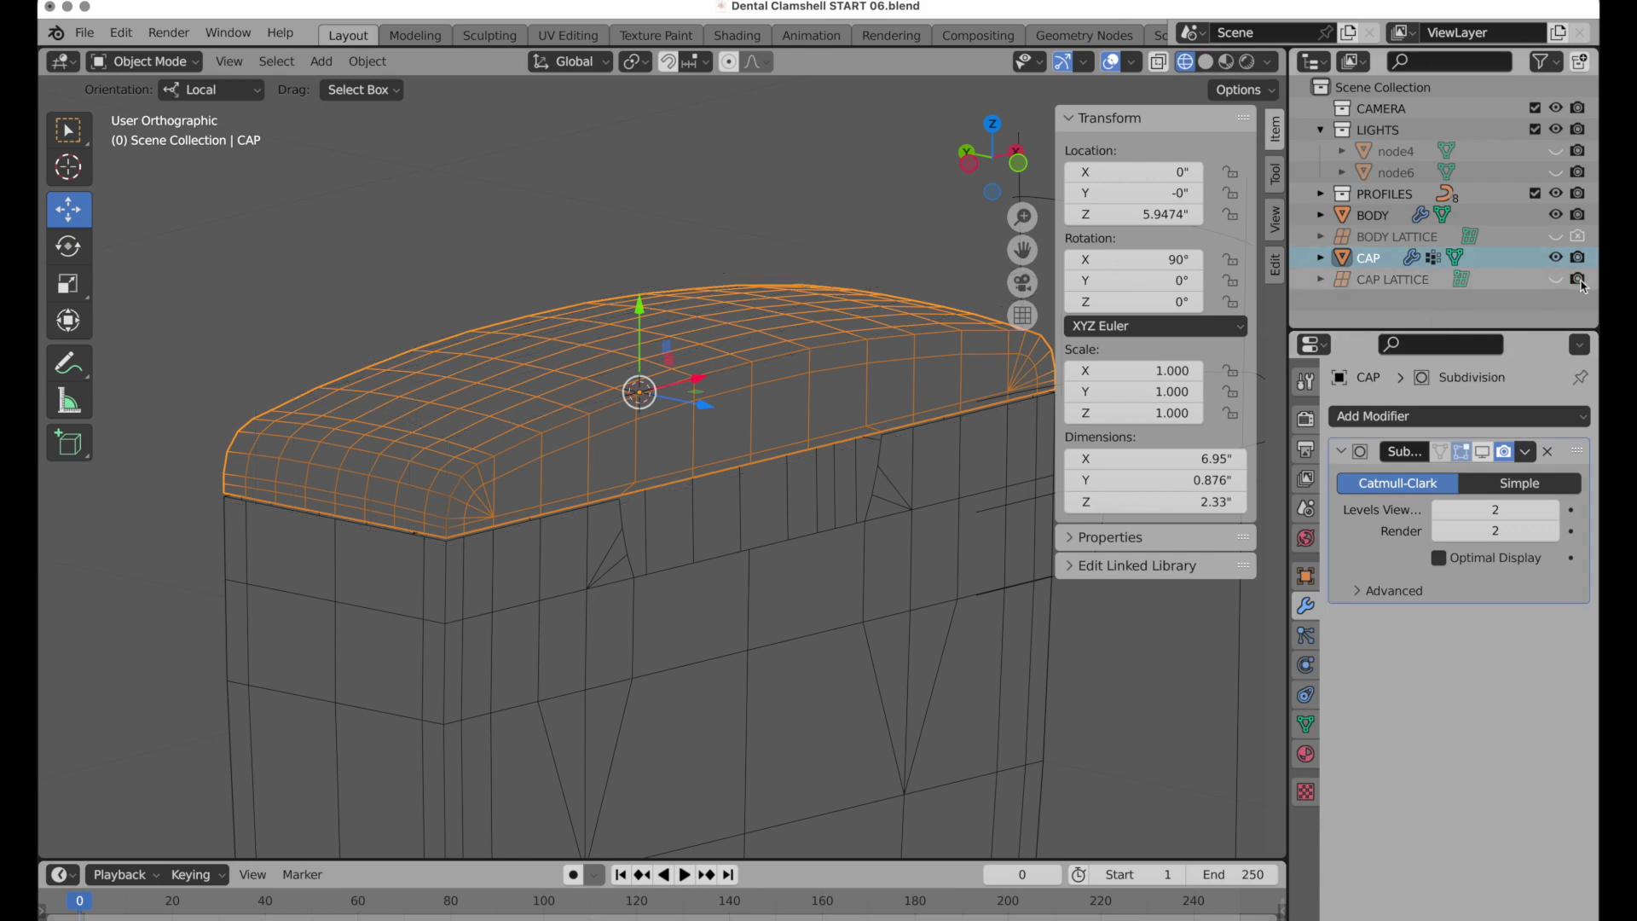
click(1578, 280)
Select BODY and save an incremented copy as Dental Clamshell START 07.blend.
click(622, 241)
middle_drag(622, 242, 643, 347)
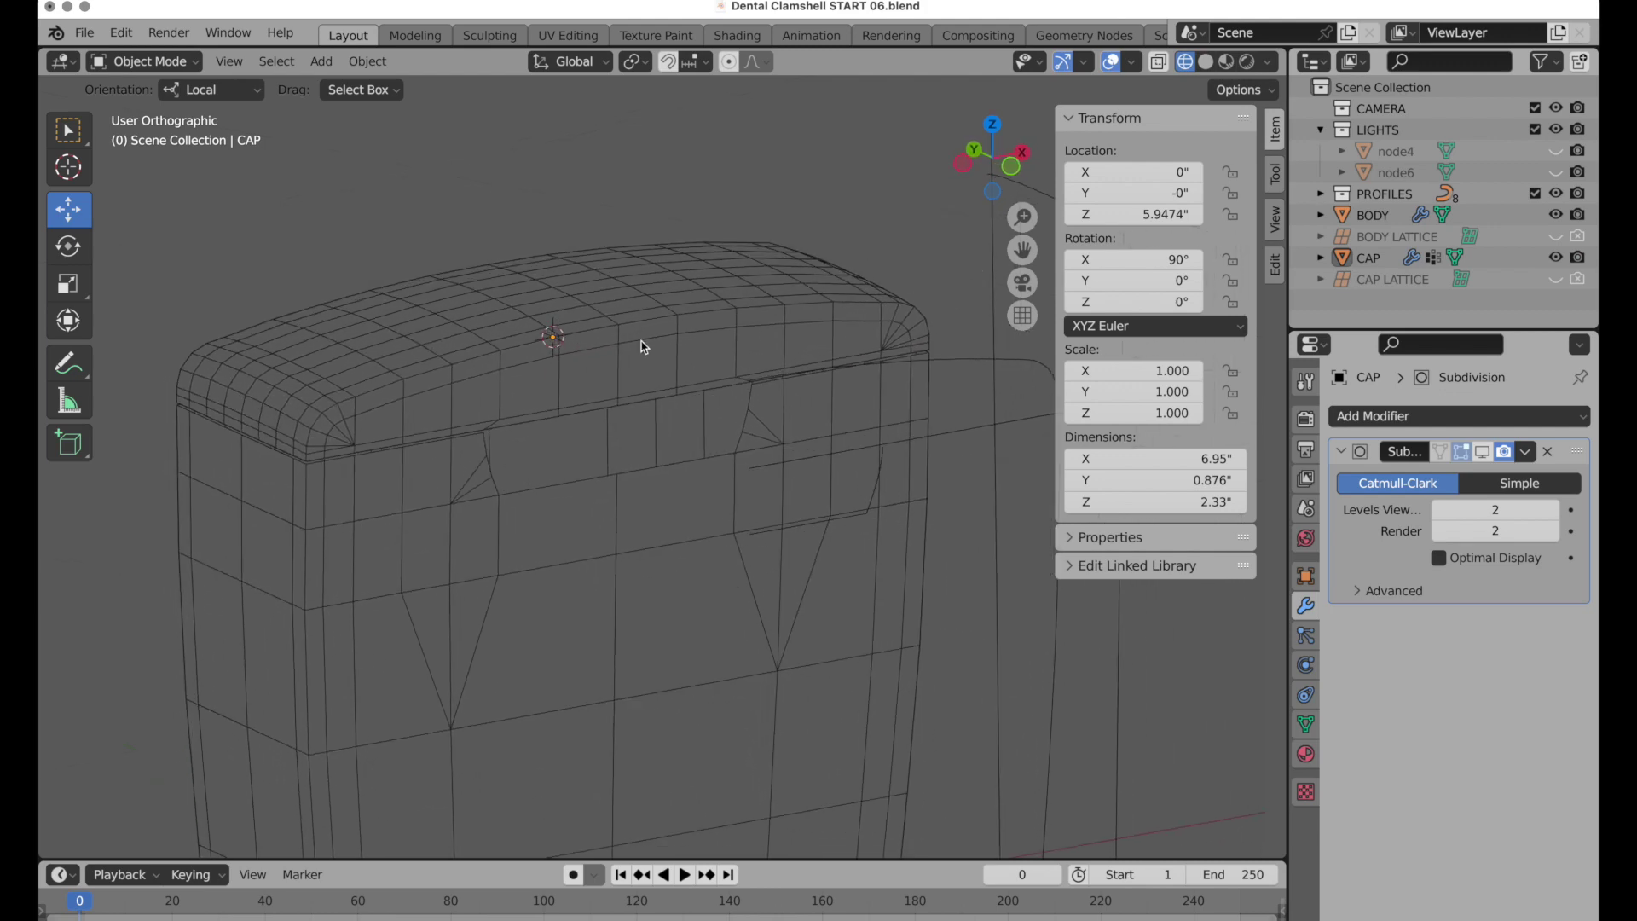
click(669, 479)
middle_drag(669, 484, 744, 483)
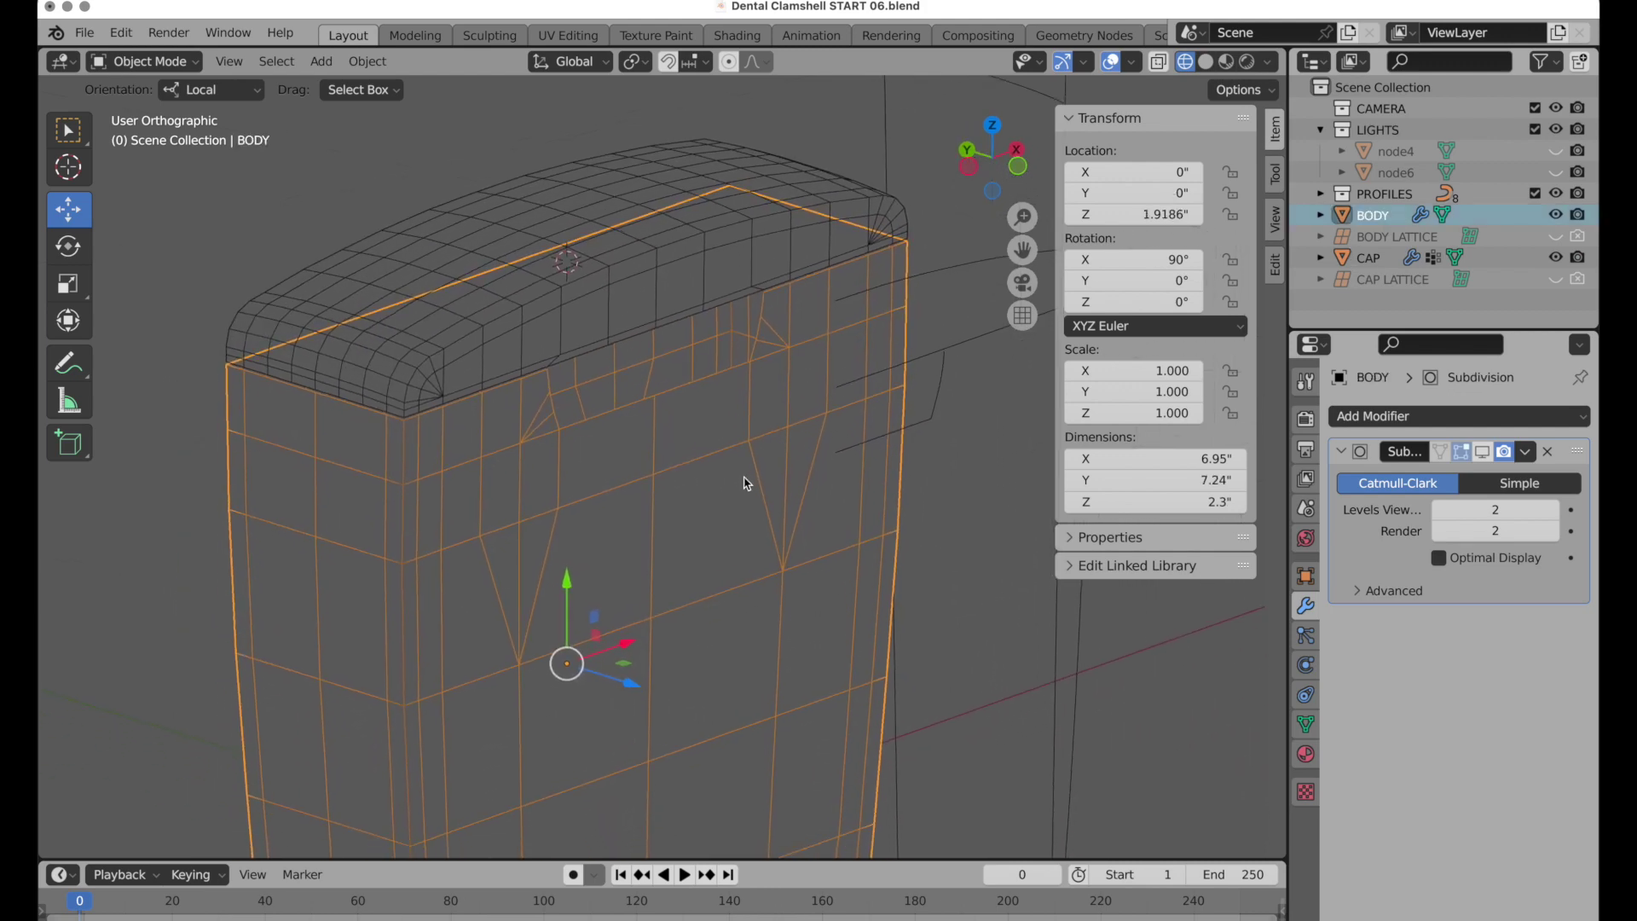
key(ctrl+alt+s)
Show BODY's Subdivision in the viewport with Optimal Display enabled.
click(1482, 453)
middle_drag(786, 484, 850, 453)
click(1470, 565)
mouse_move(716, 468)
middle_down()
mouse_move(676, 464)
mouse_move(723, 478)
mouse_move(724, 441)
middle_up()
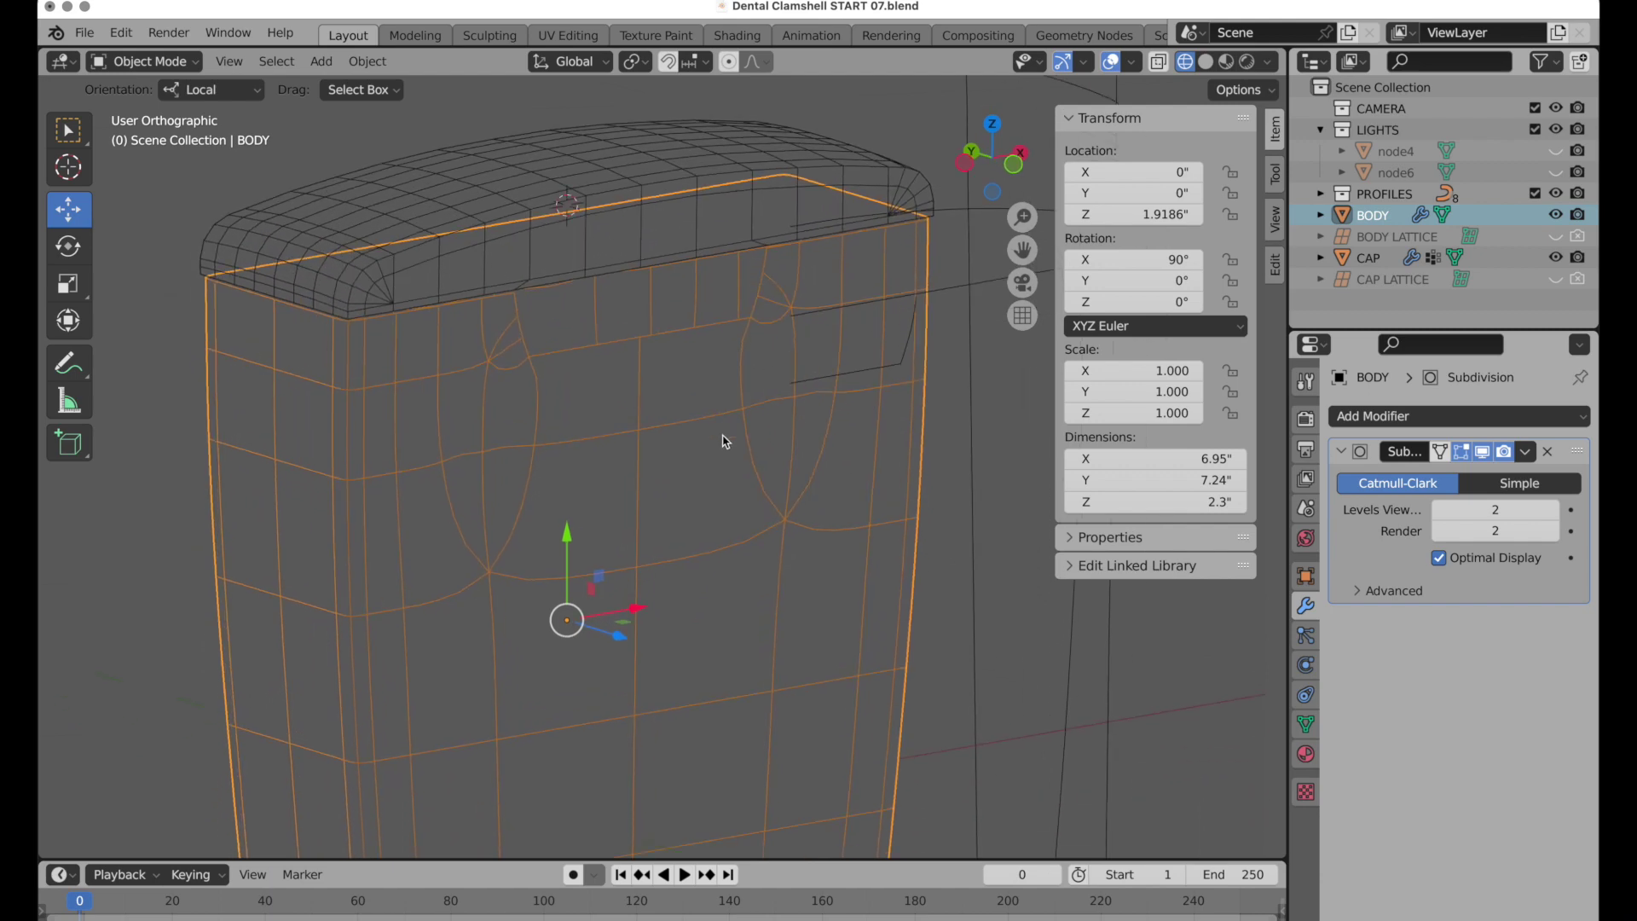
Add a Solidify modifier to BODY, giving it the default 0.3937" thickness.
click(1419, 418)
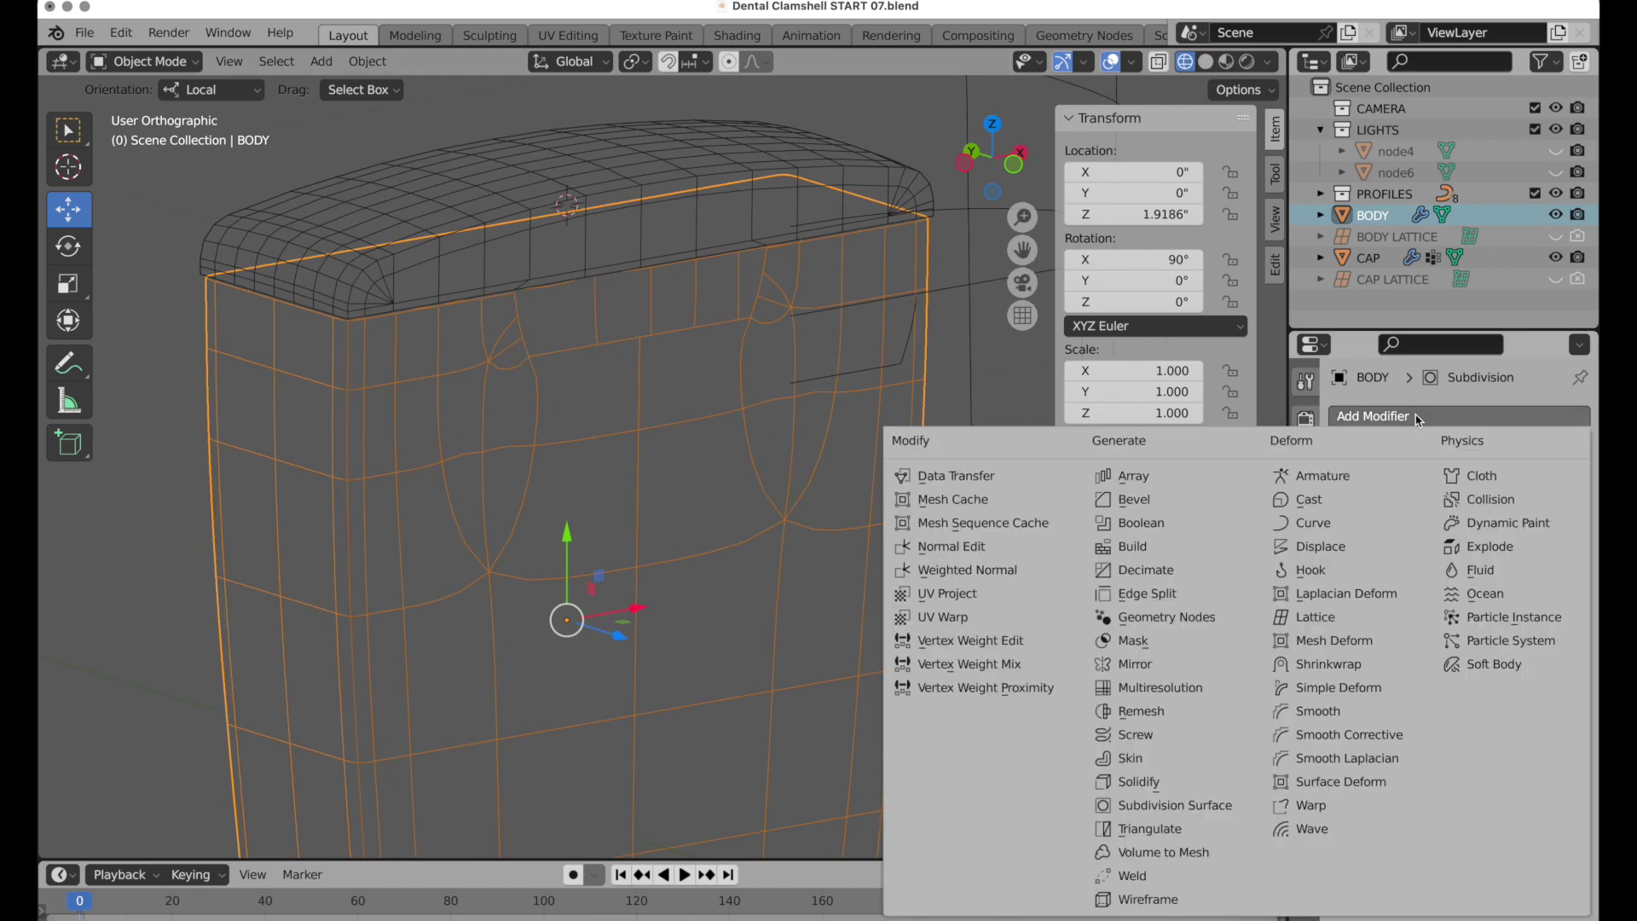
click(1148, 782)
middle_drag(847, 548, 886, 554)
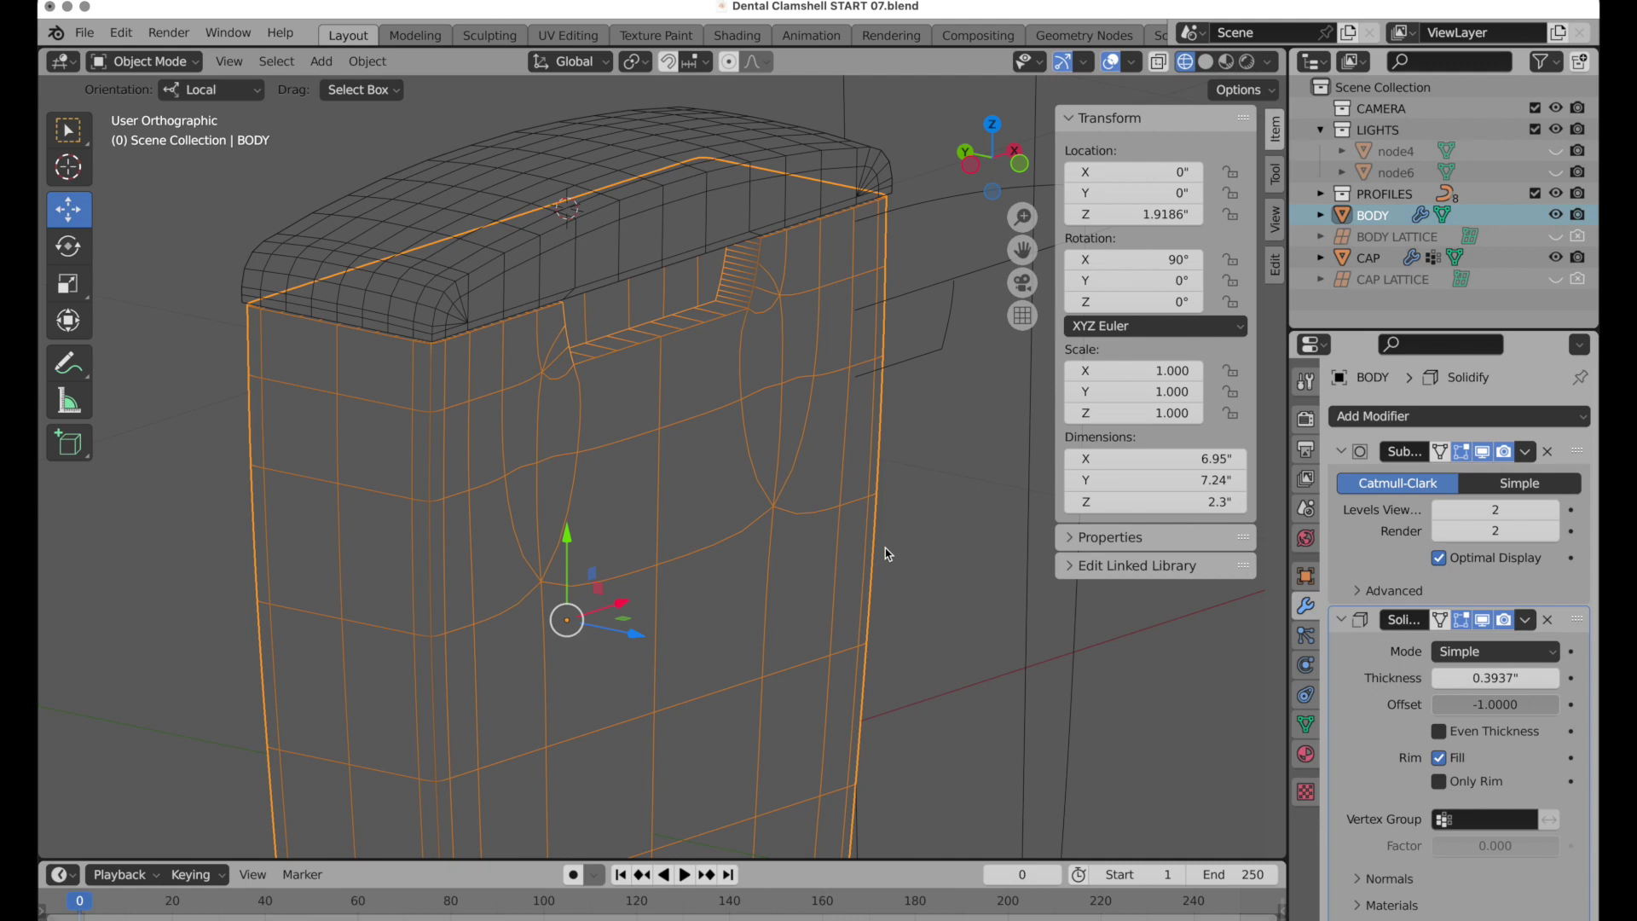
scroll(657, 282, up, 6)
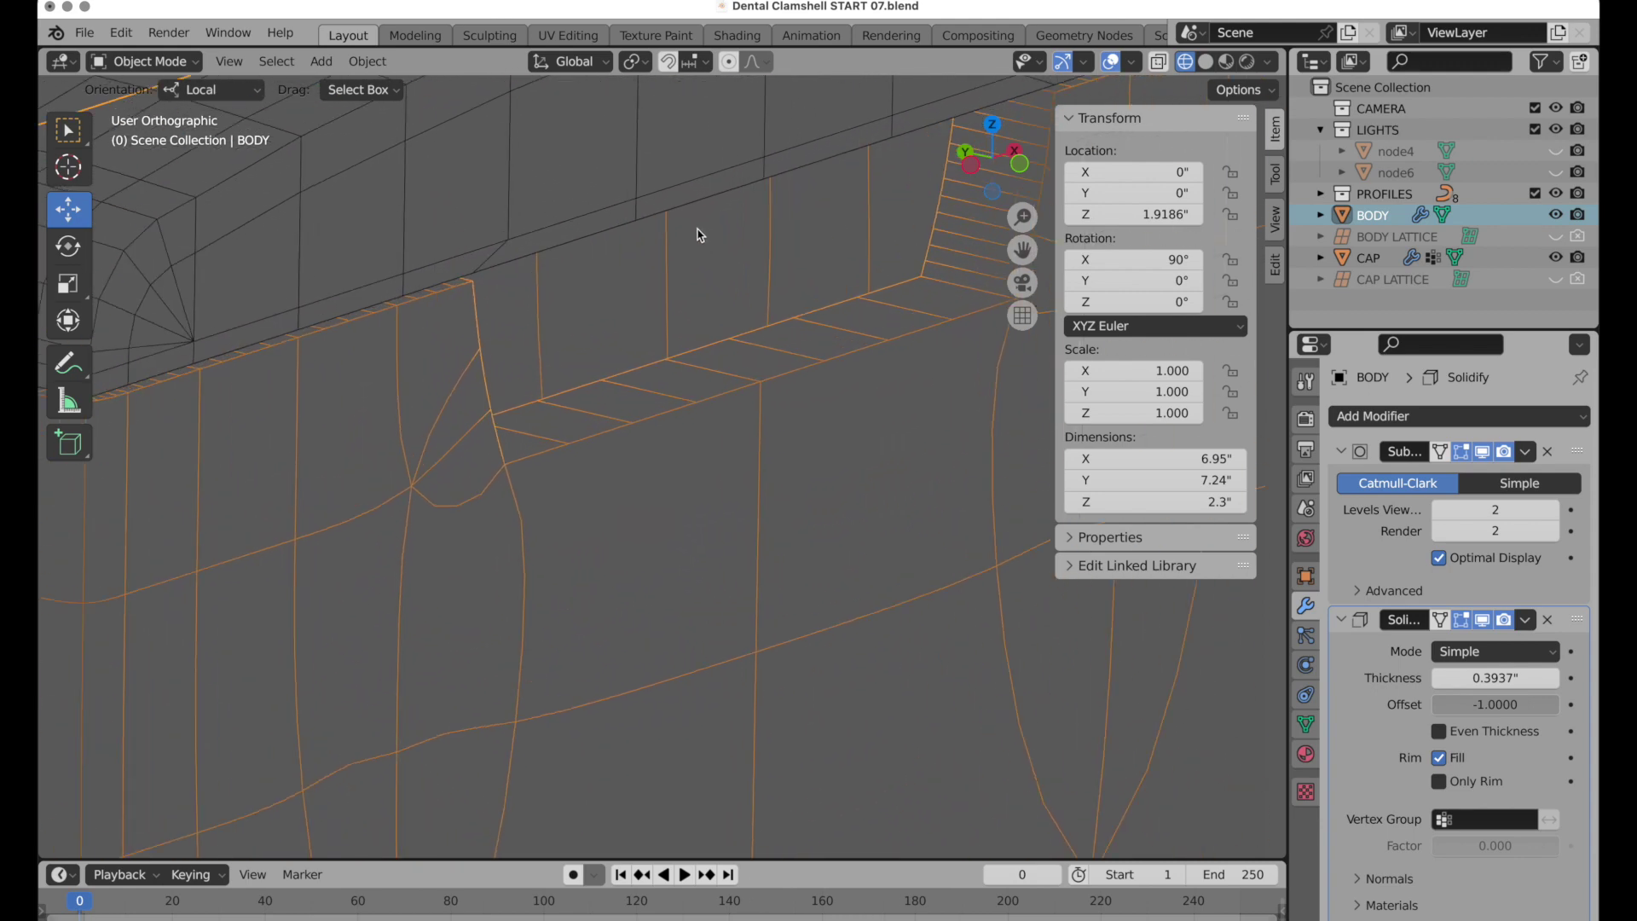
Set the BODY's Solidify thickness to 0.05" and inspect the thin walls.
click(1501, 678)
text(.)
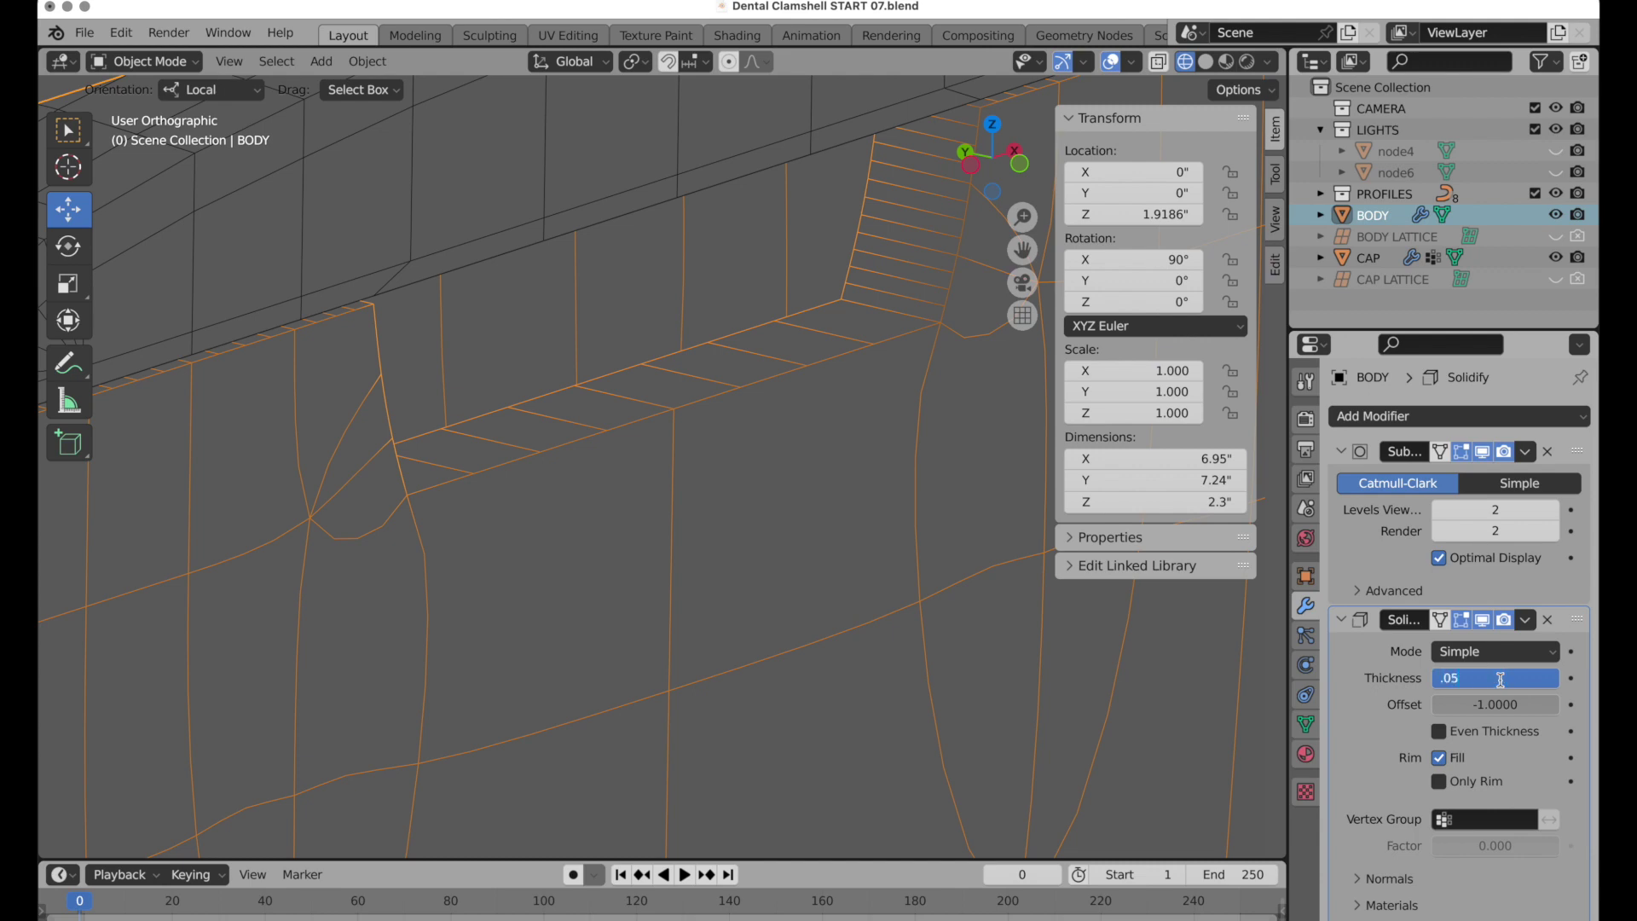
text(05)
key(Return)
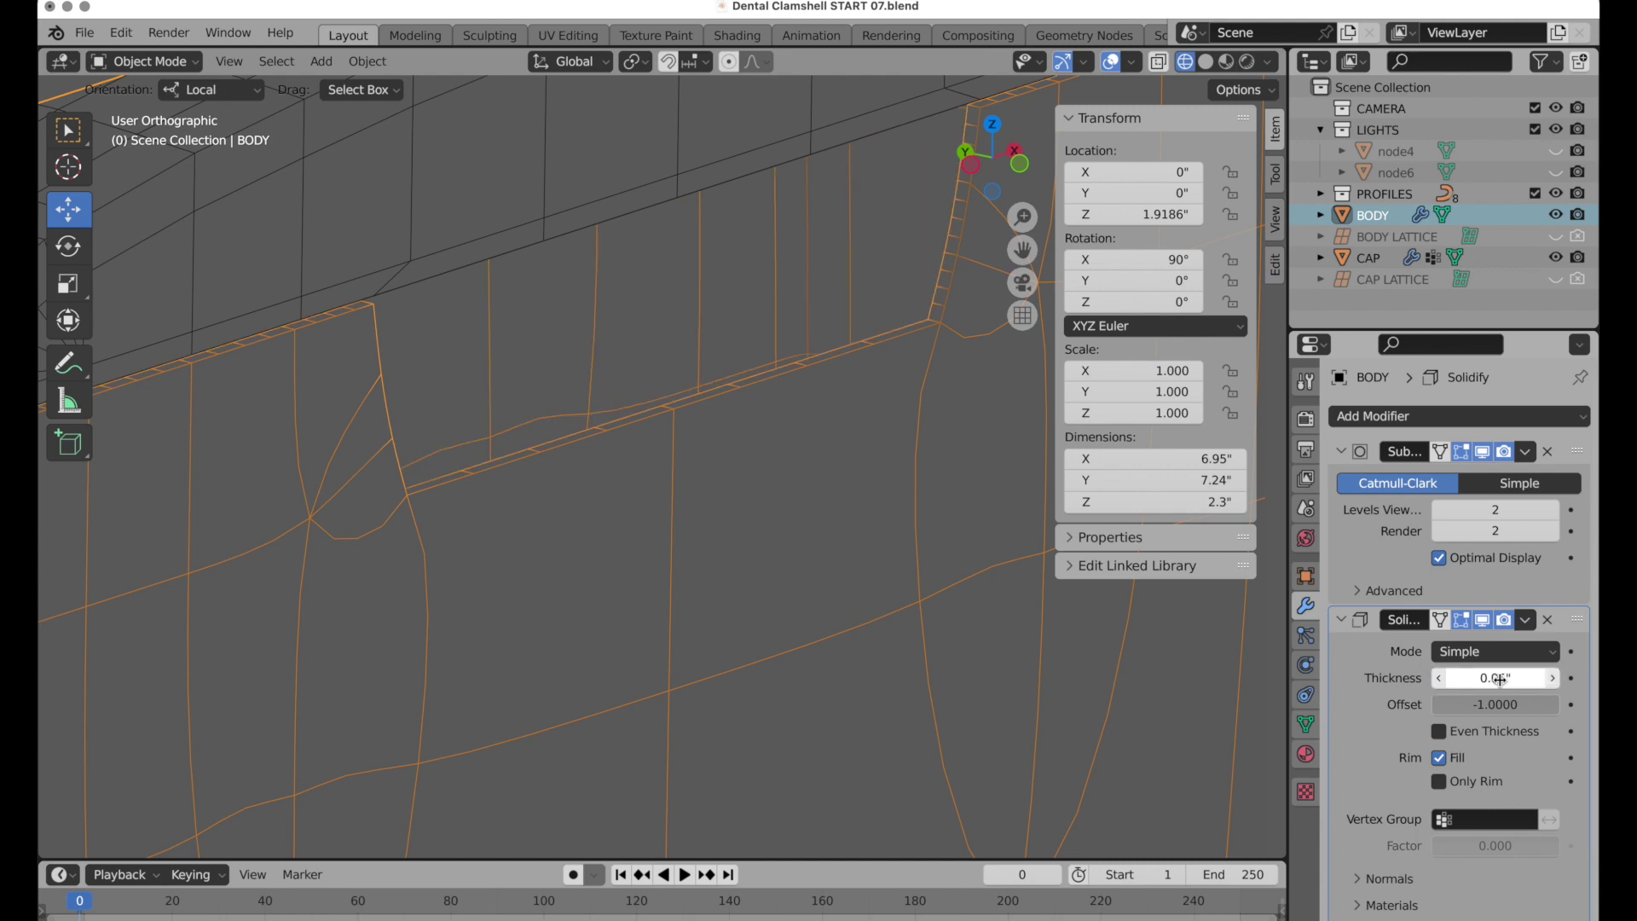
scroll(709, 534, down, 3)
scroll(709, 534, down, 2)
mouse_move(759, 526)
middle_down()
mouse_move(786, 511)
mouse_move(740, 527)
middle_up()
scroll(786, 511, up, 2)
shift+scroll(740, 528, up, 5)
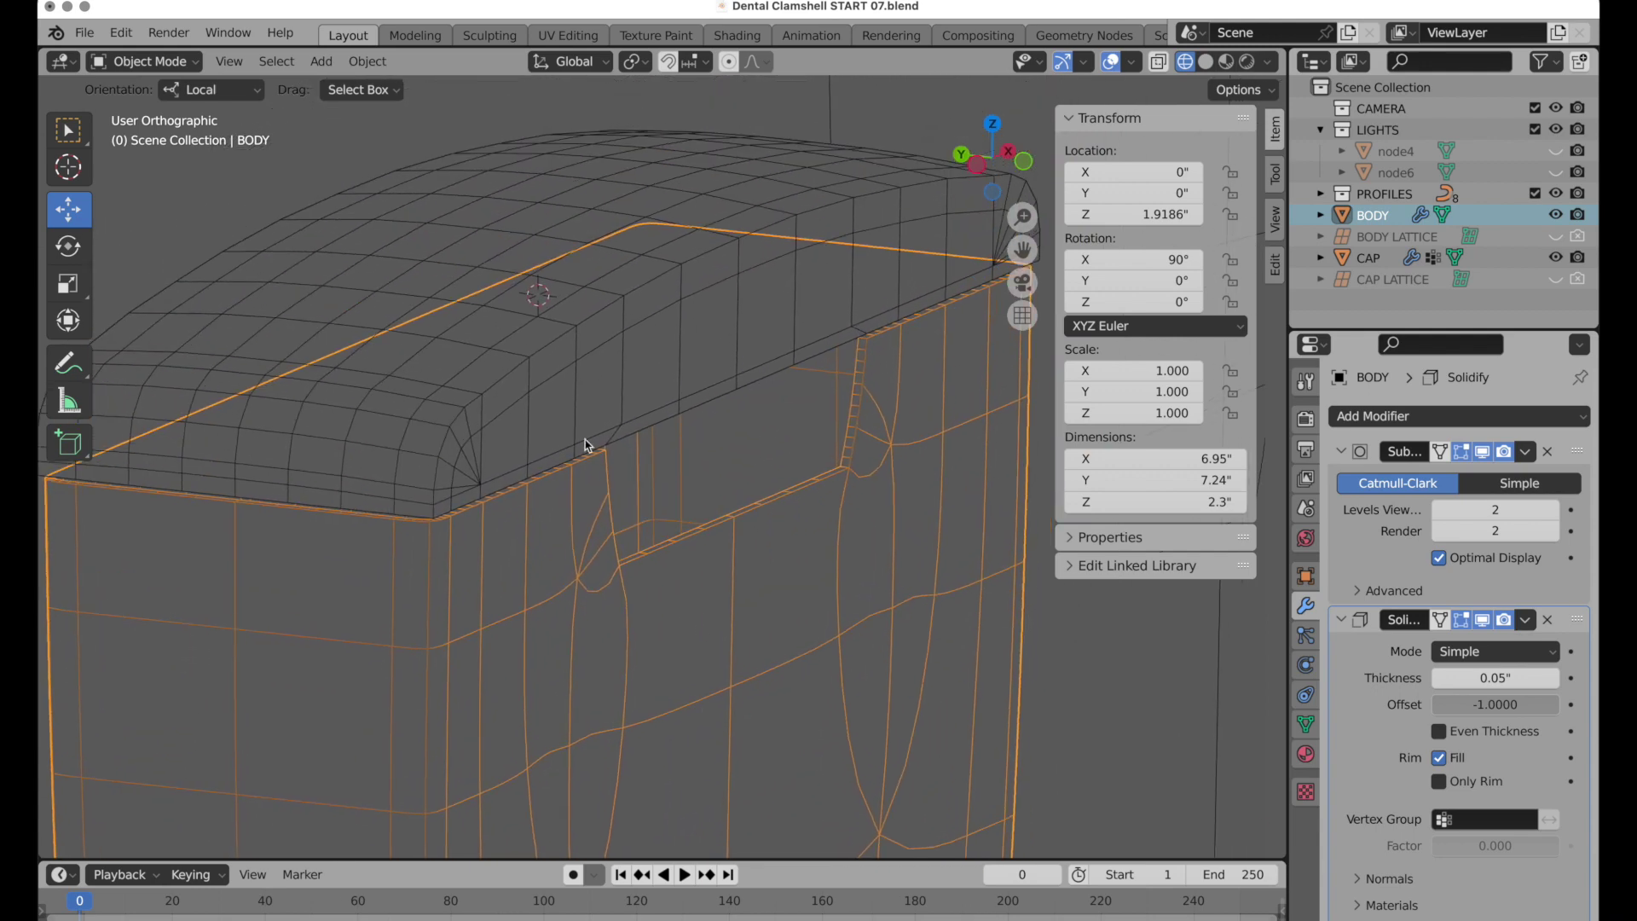
Add a Solidify modifier to CAP with thickness 0.05".
click(528, 367)
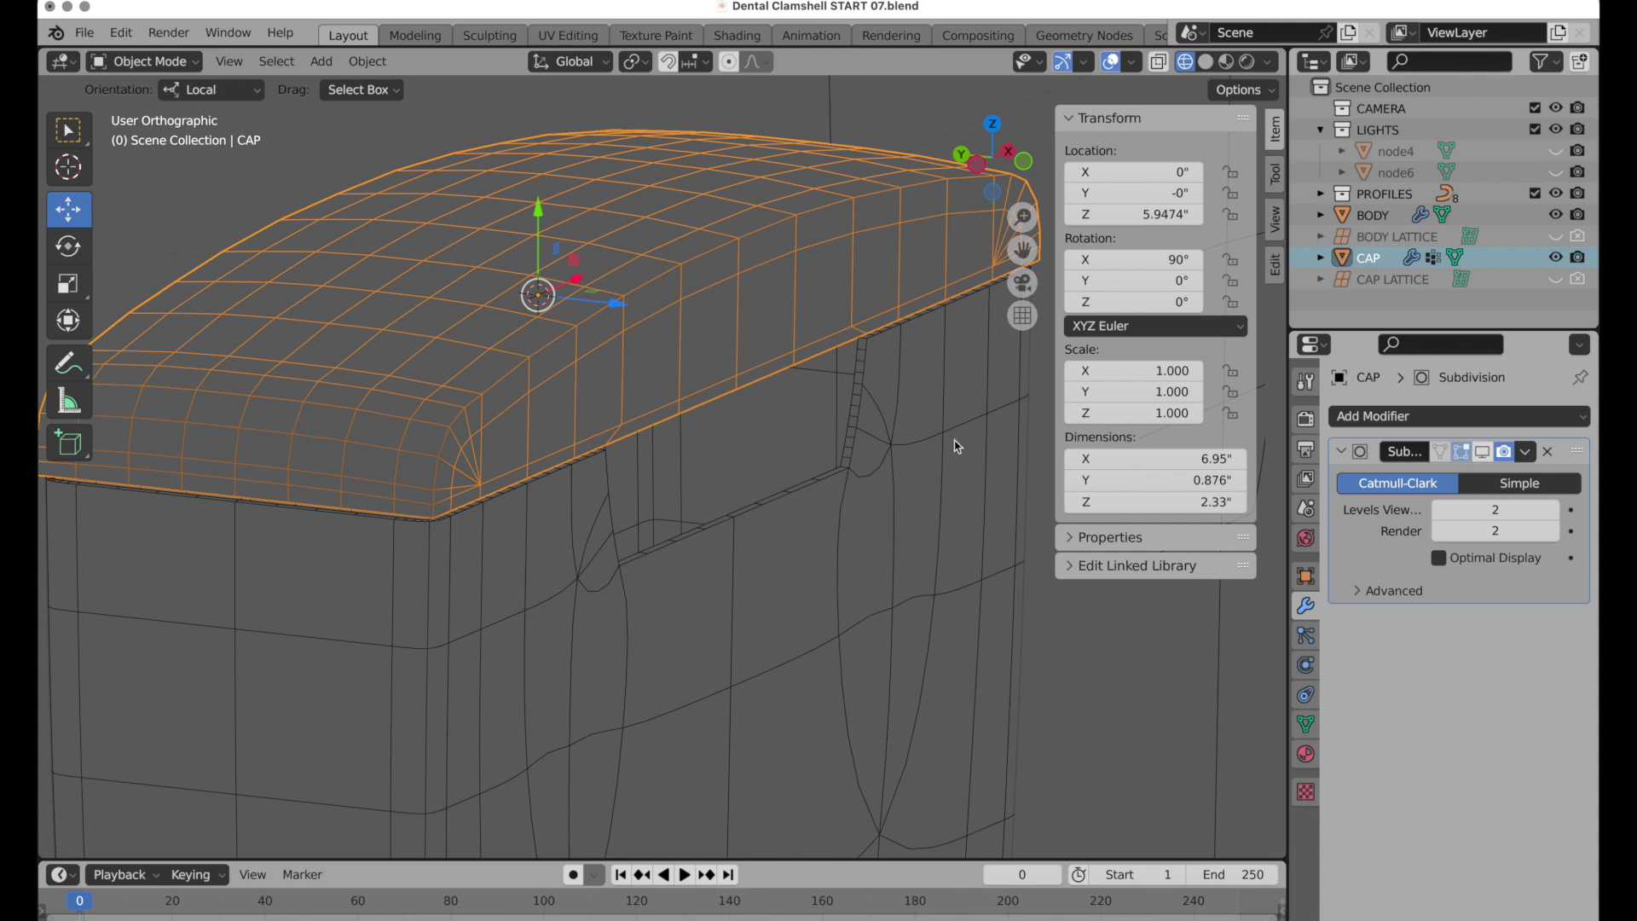
click(1424, 418)
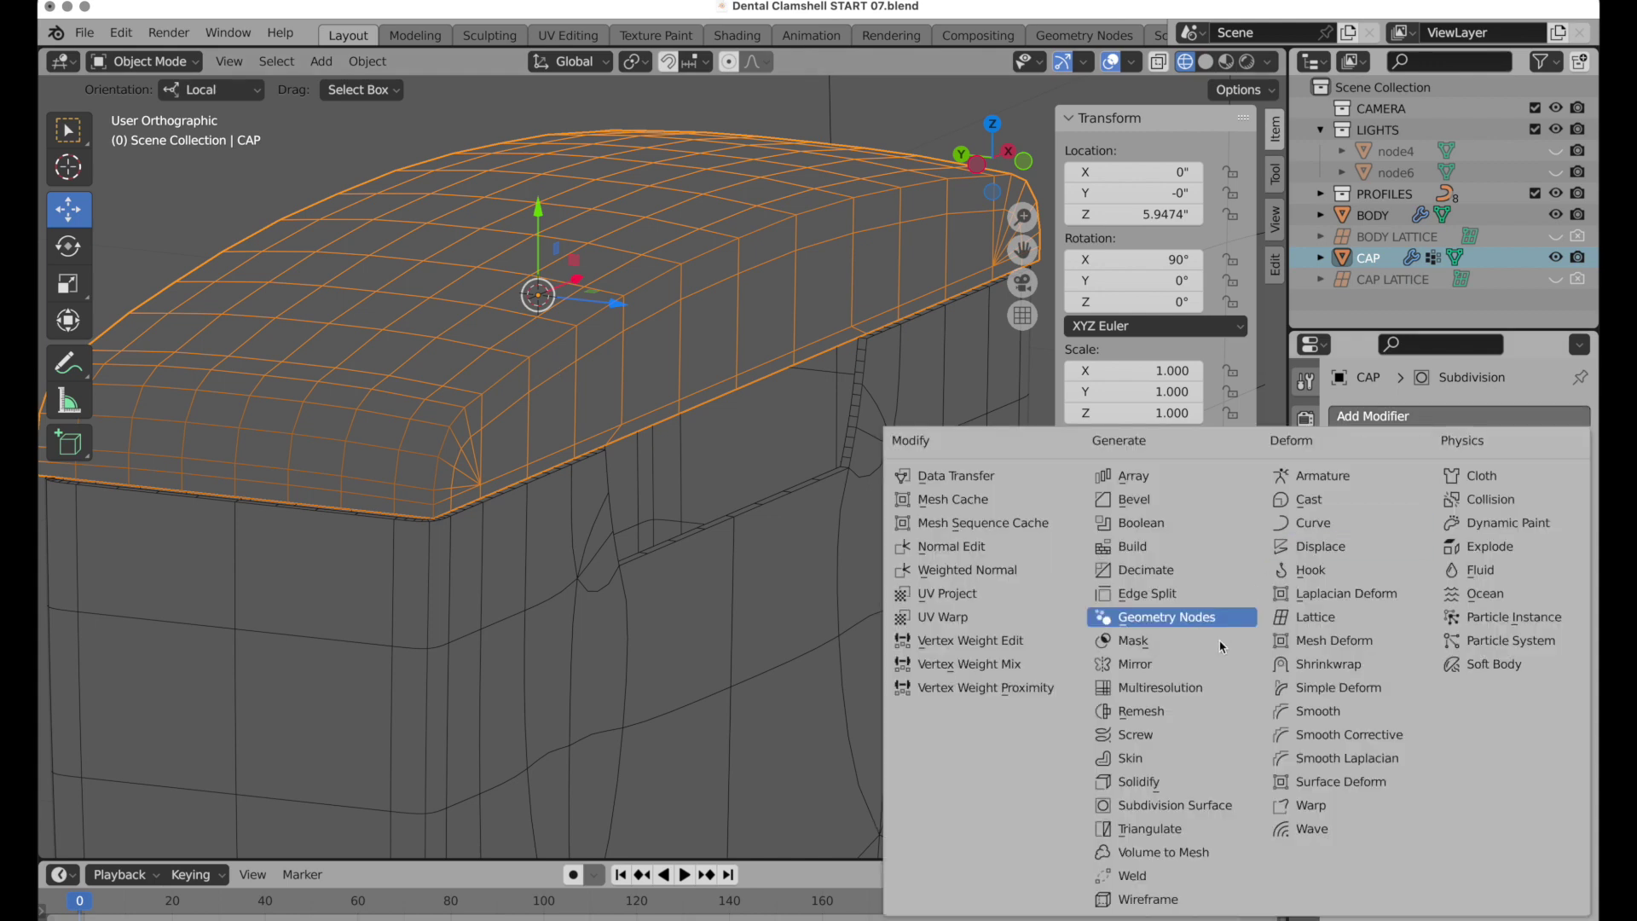
click(1205, 781)
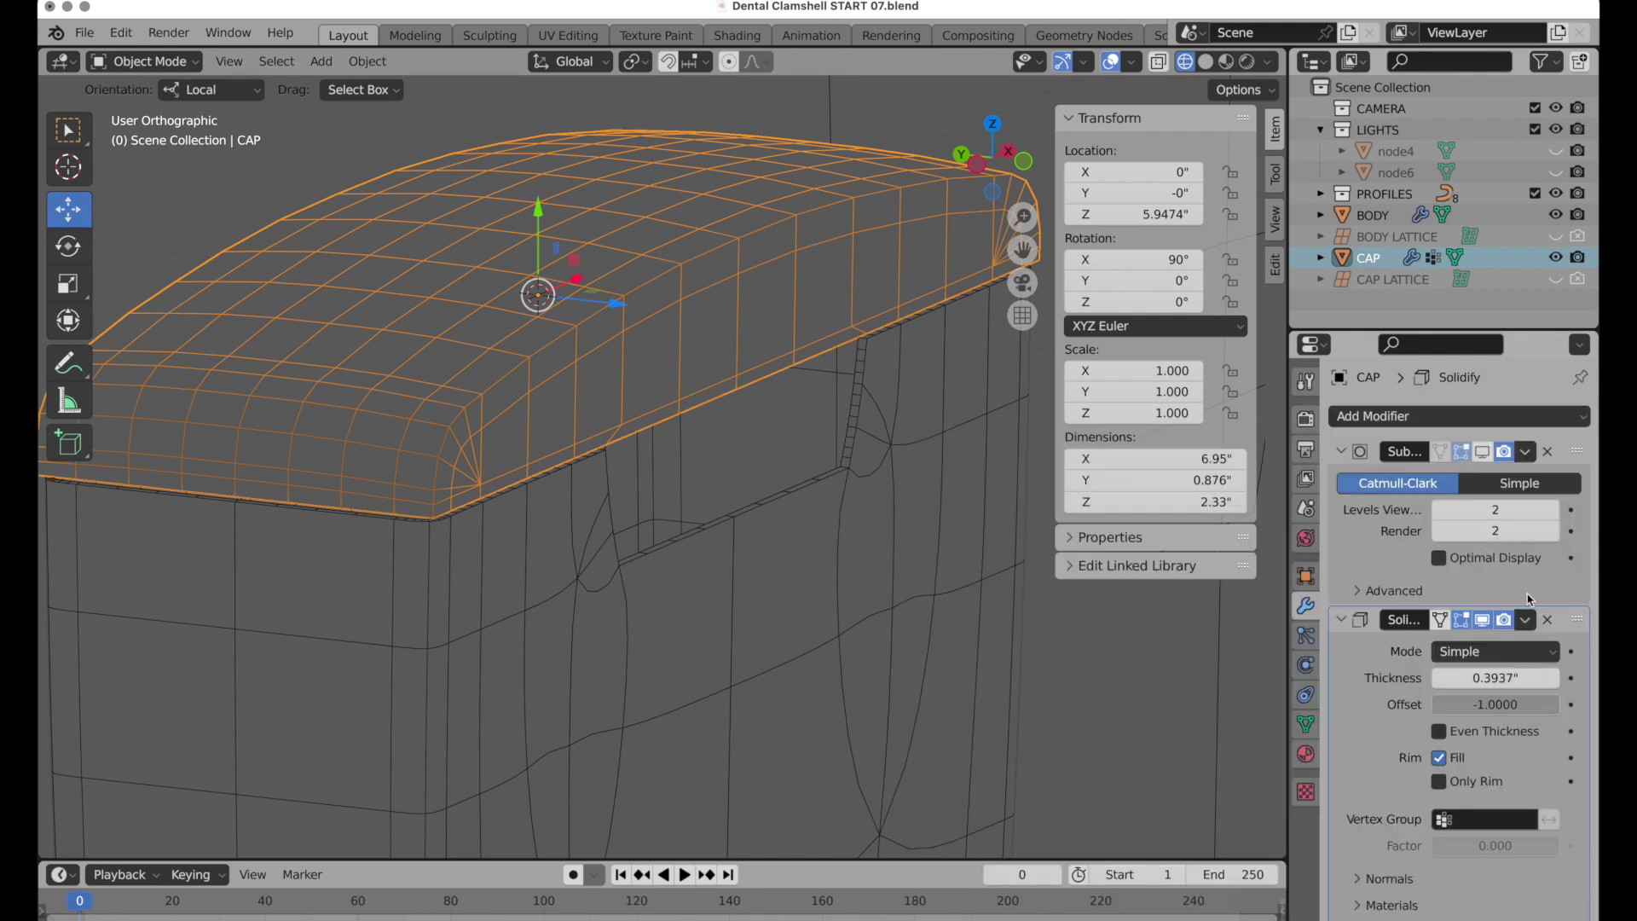
click(1501, 677)
text(.)
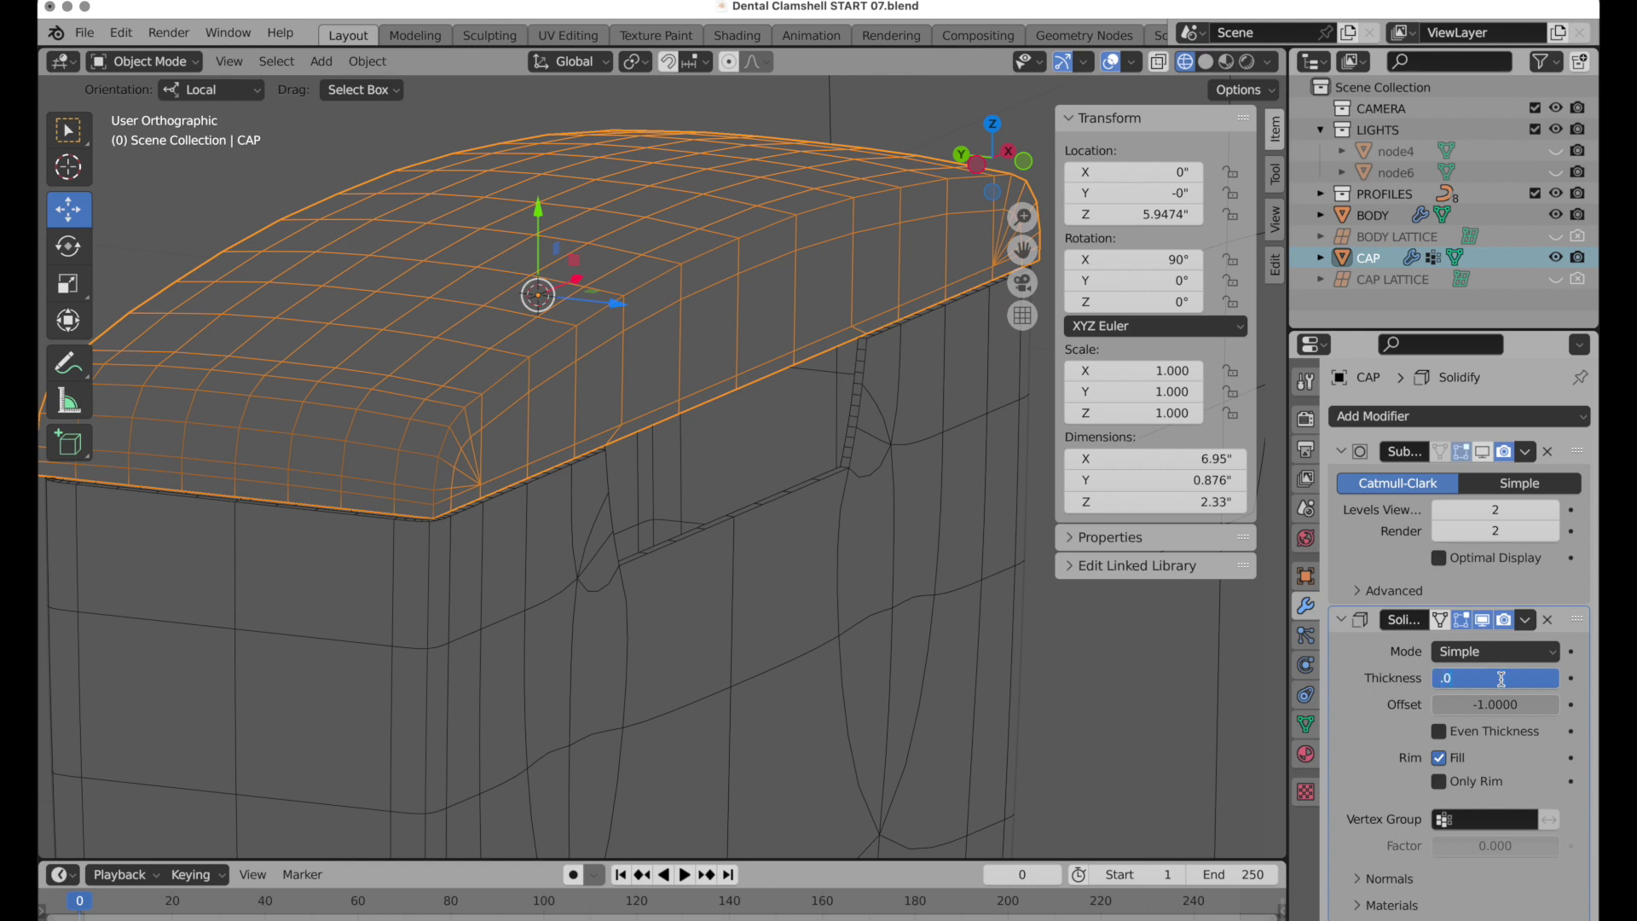
text(05)
key(Return)
mouse_move(791, 506)
middle_down()
mouse_move(824, 436)
mouse_move(796, 457)
mouse_move(651, 475)
mouse_move(826, 537)
mouse_move(837, 526)
mouse_move(838, 501)
mouse_move(783, 487)
middle_up()
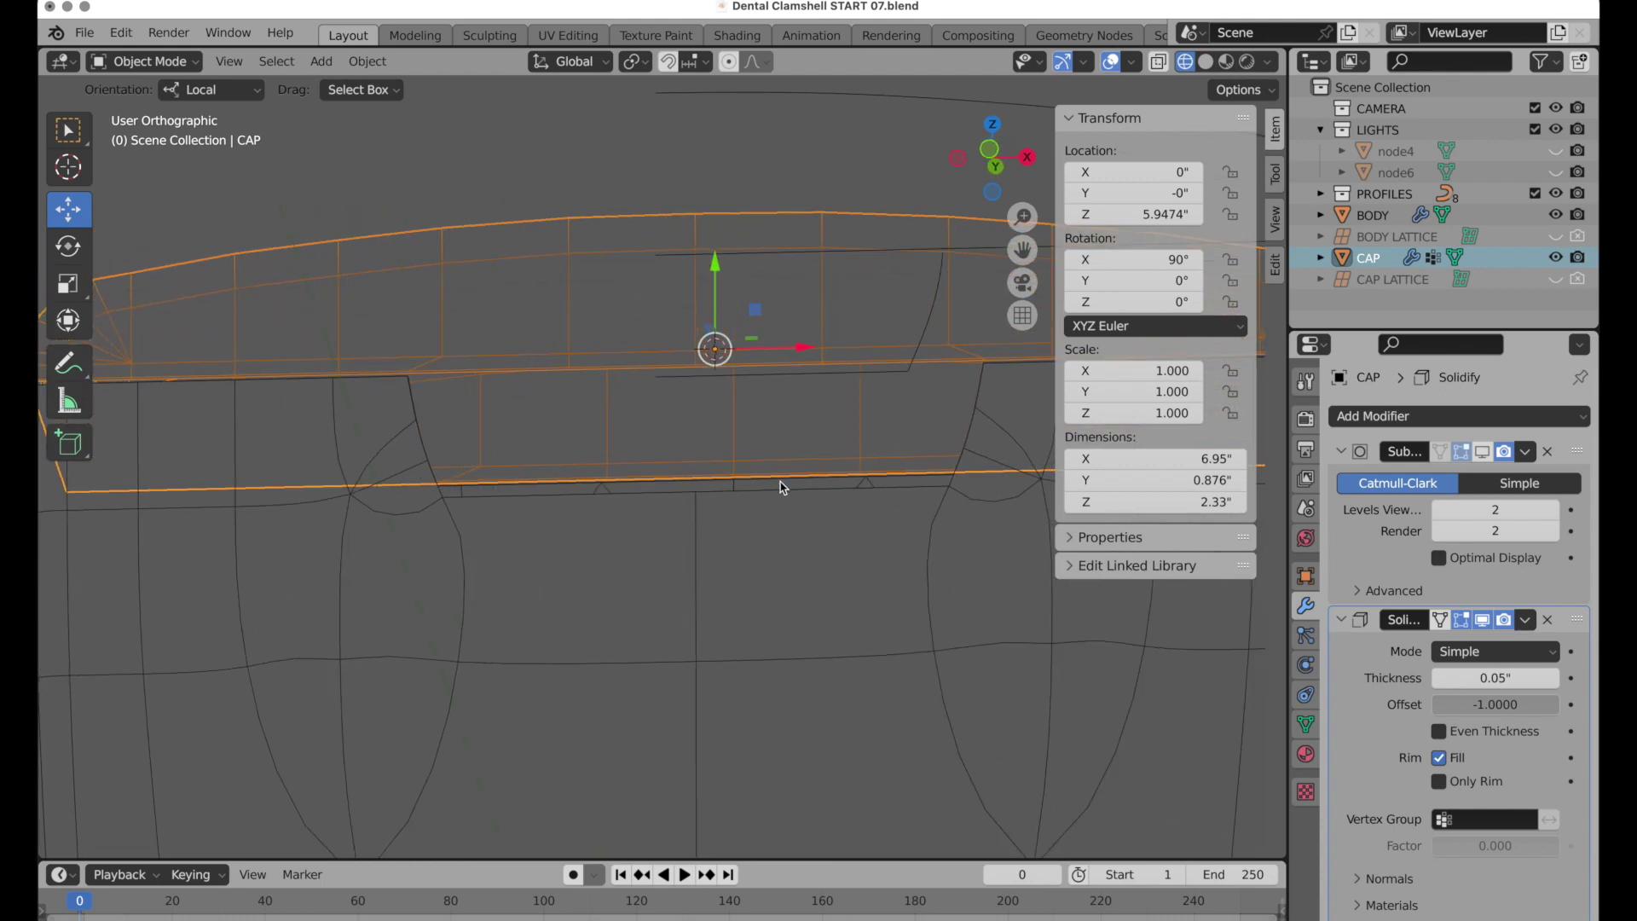
In CAP's Edit Mode, select the two corner vertices on the cap's lower edge.
key(Tab)
middle_drag(460, 266, 547, 312)
scroll(550, 312, up, 3)
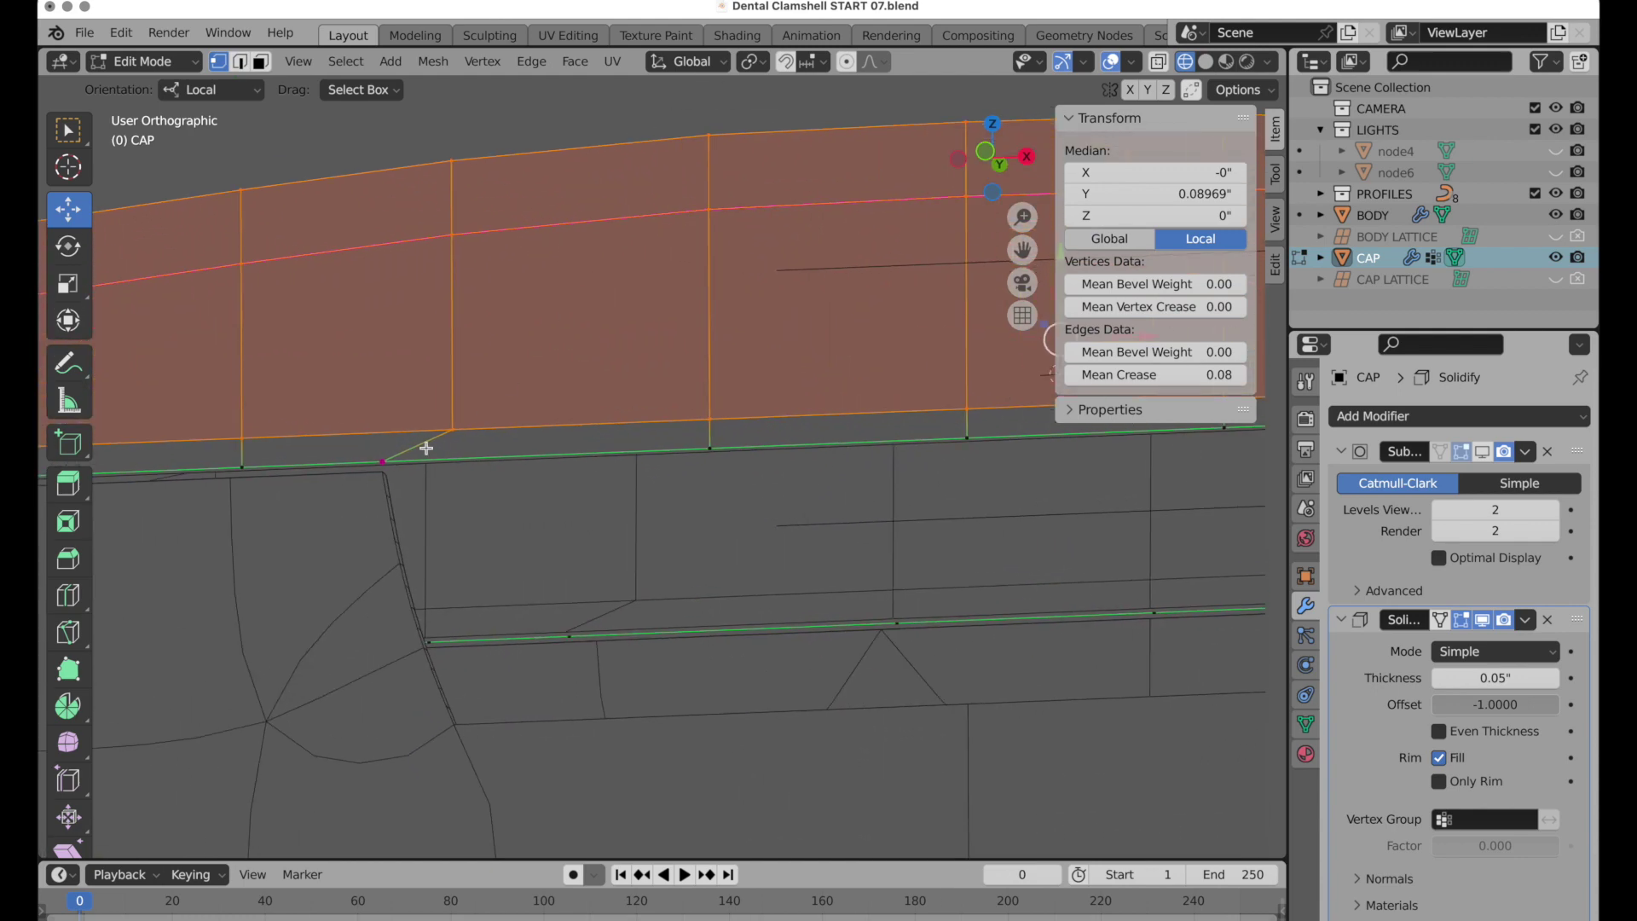
click(384, 463)
scroll(679, 507, down, 3)
shift+middle_drag(676, 541, 480, 604)
shift+click(903, 516)
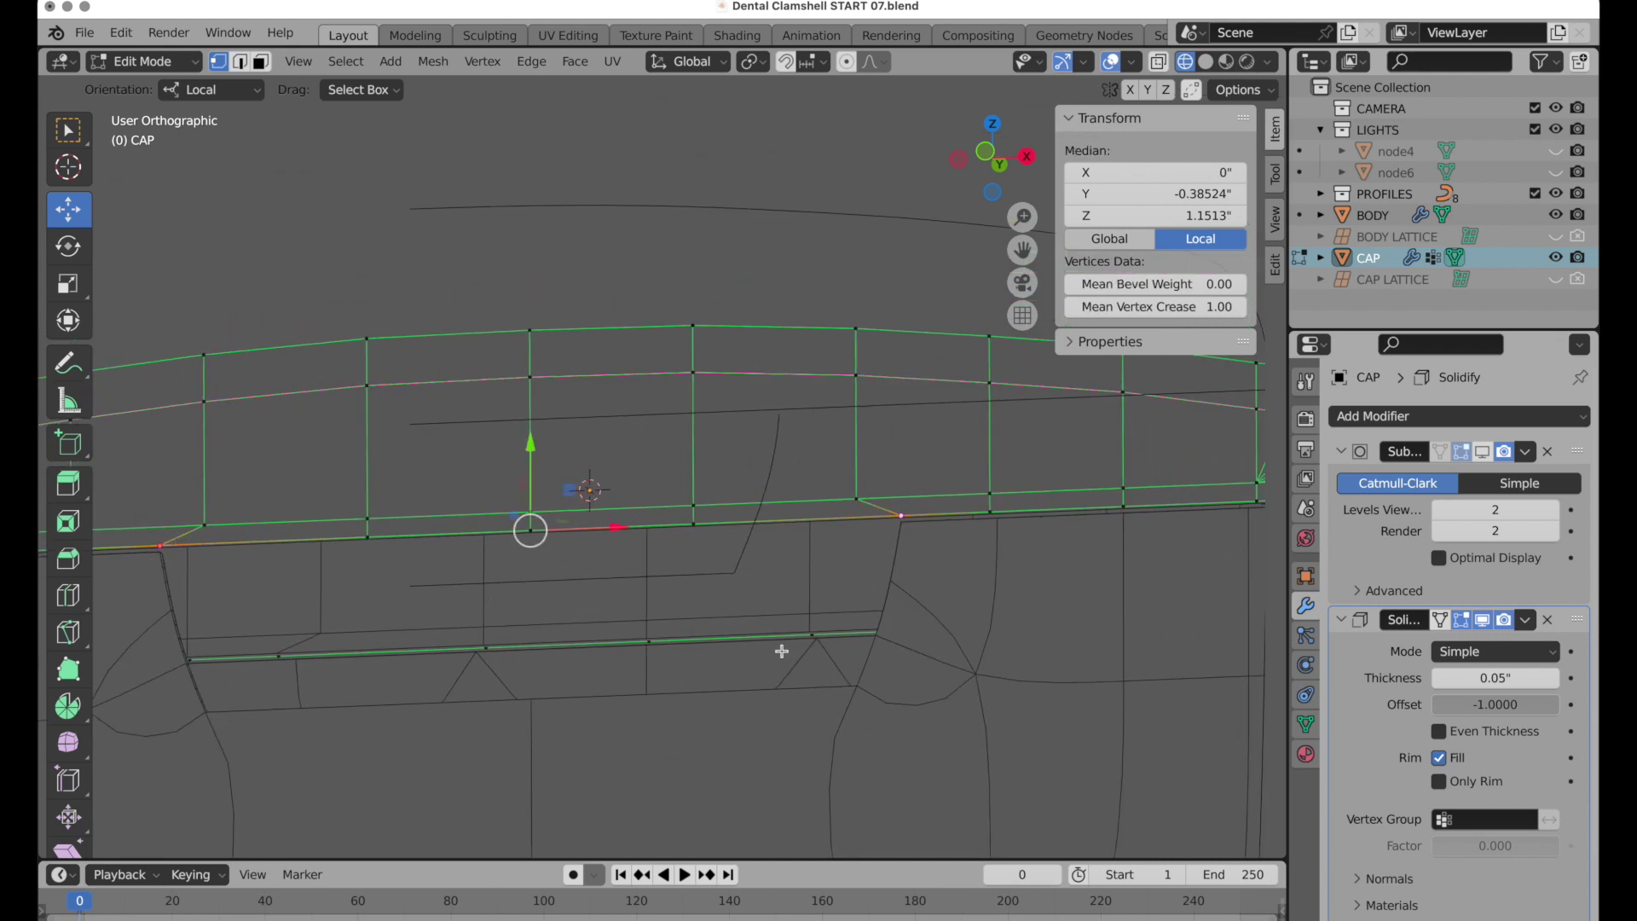
middle_drag(657, 639, 850, 670)
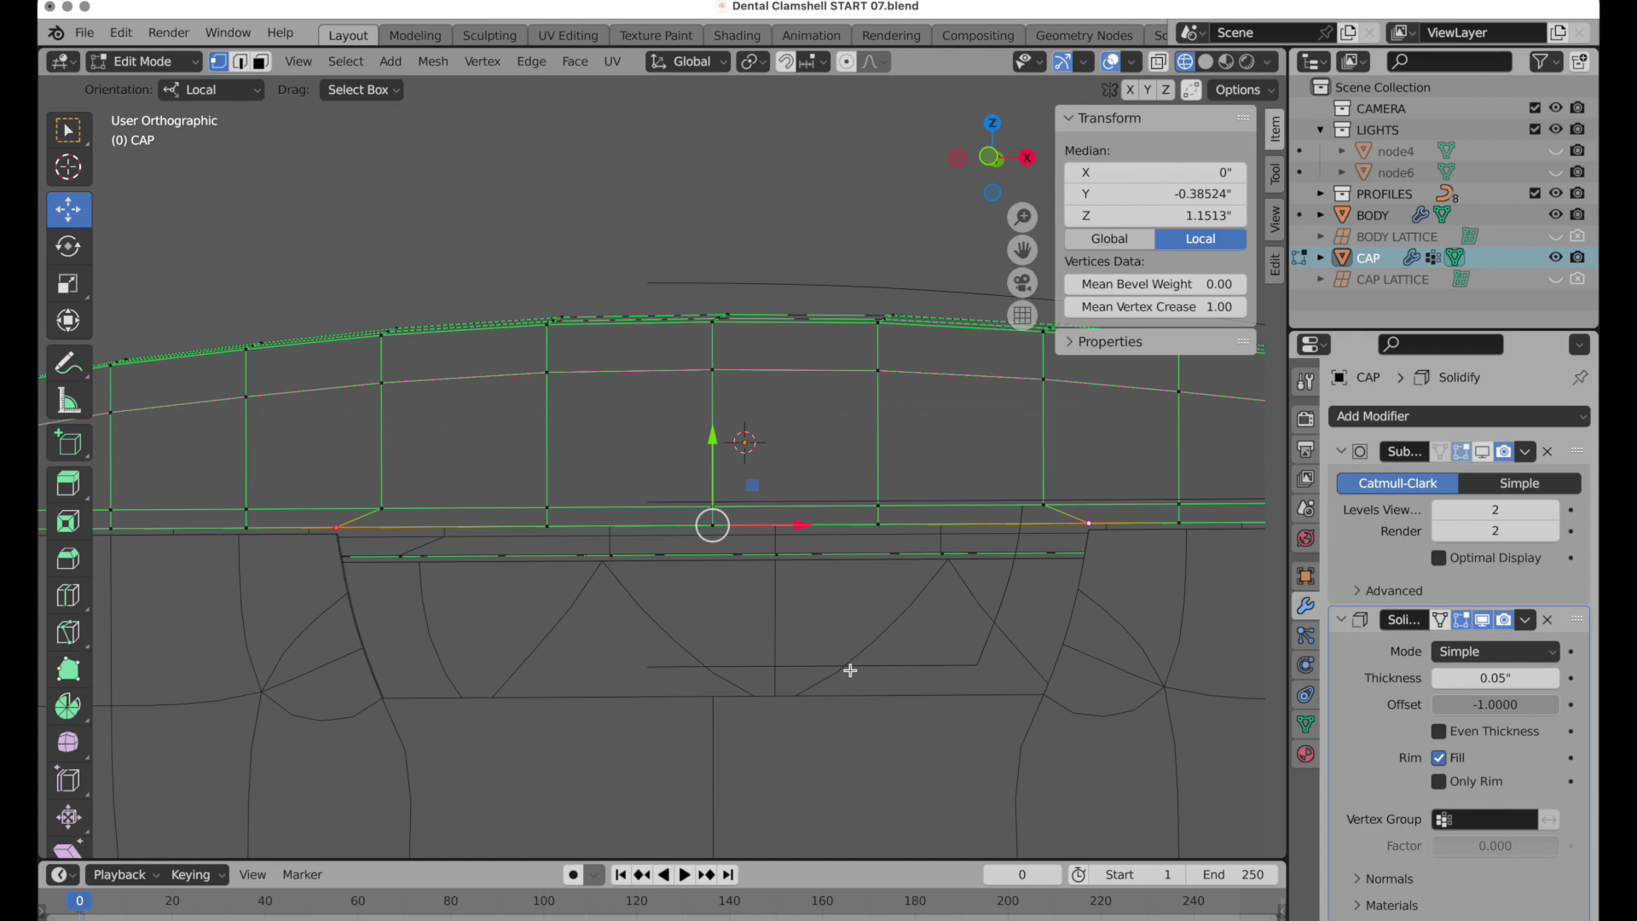
Apply a Vertex Crease factor of -1 to clear their crease from 1.00 to 0.00.
right_click(792, 397)
click(482, 64)
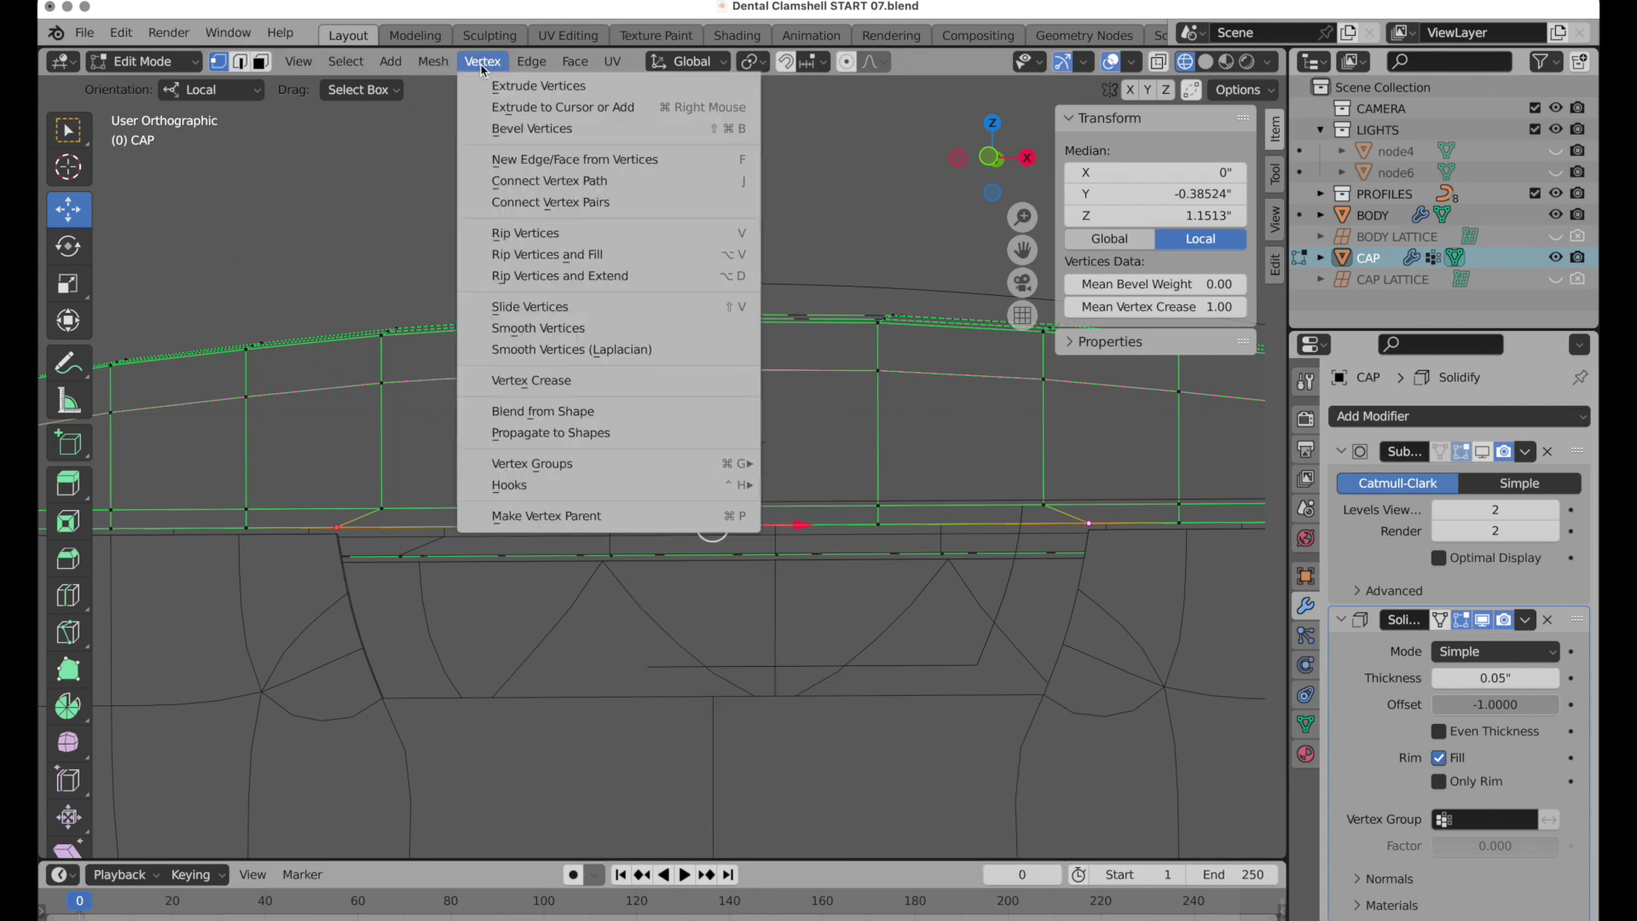
click(531, 380)
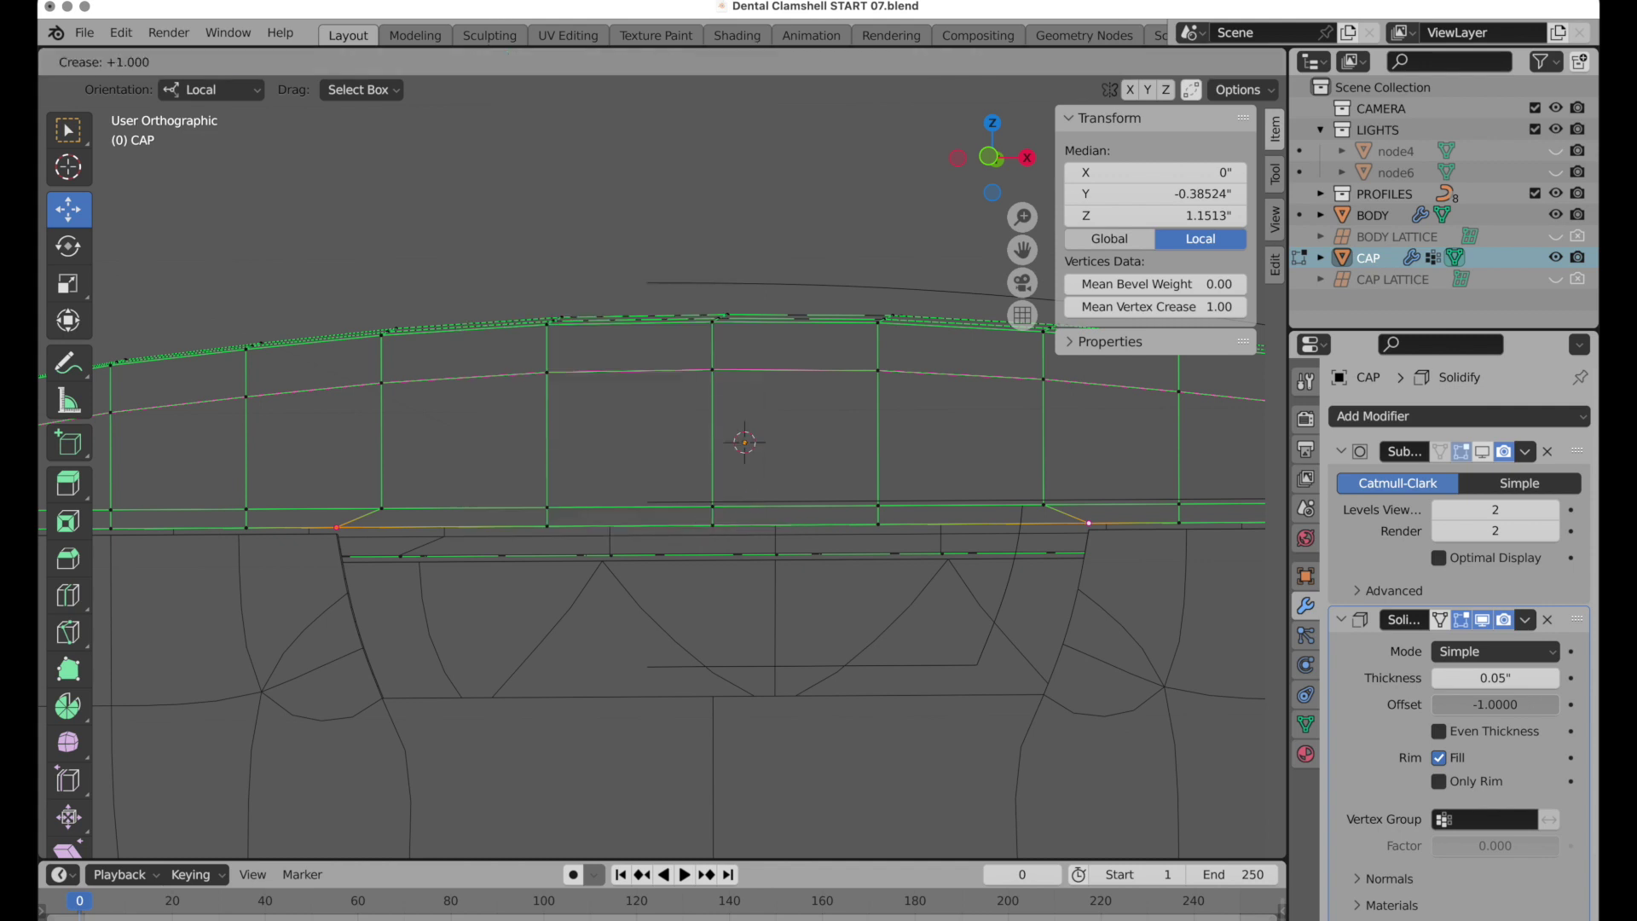
click(317, 448)
click(315, 835)
text(-1)
key(Return)
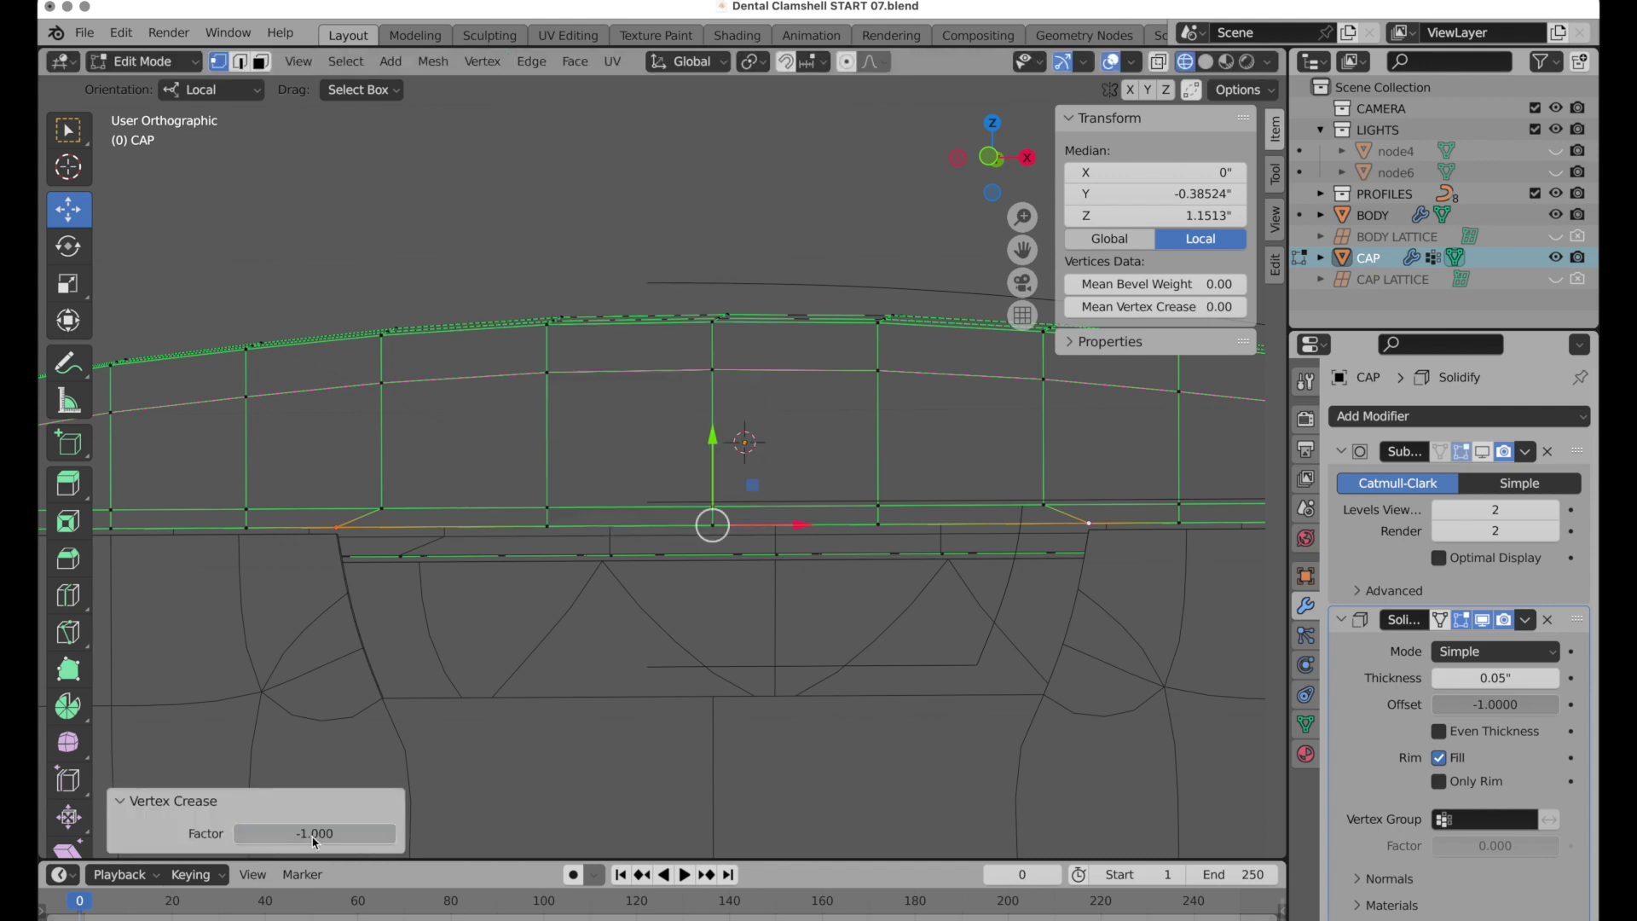
Switch to edge select and pick two vertical edges of the cap.
click(329, 213)
click(239, 63)
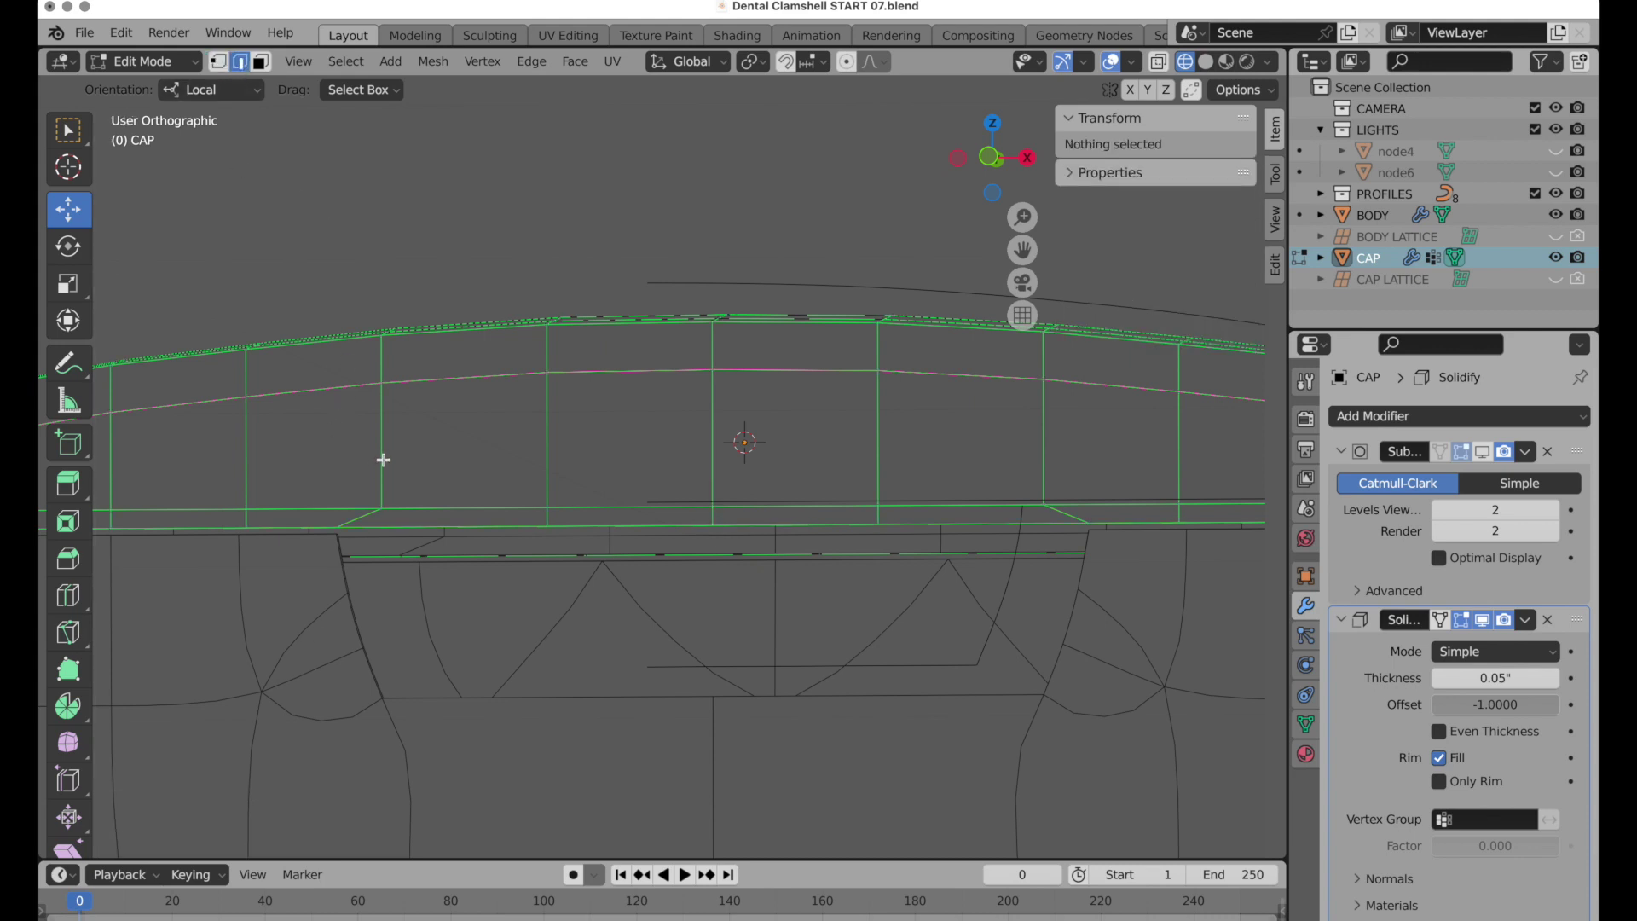
click(383, 460)
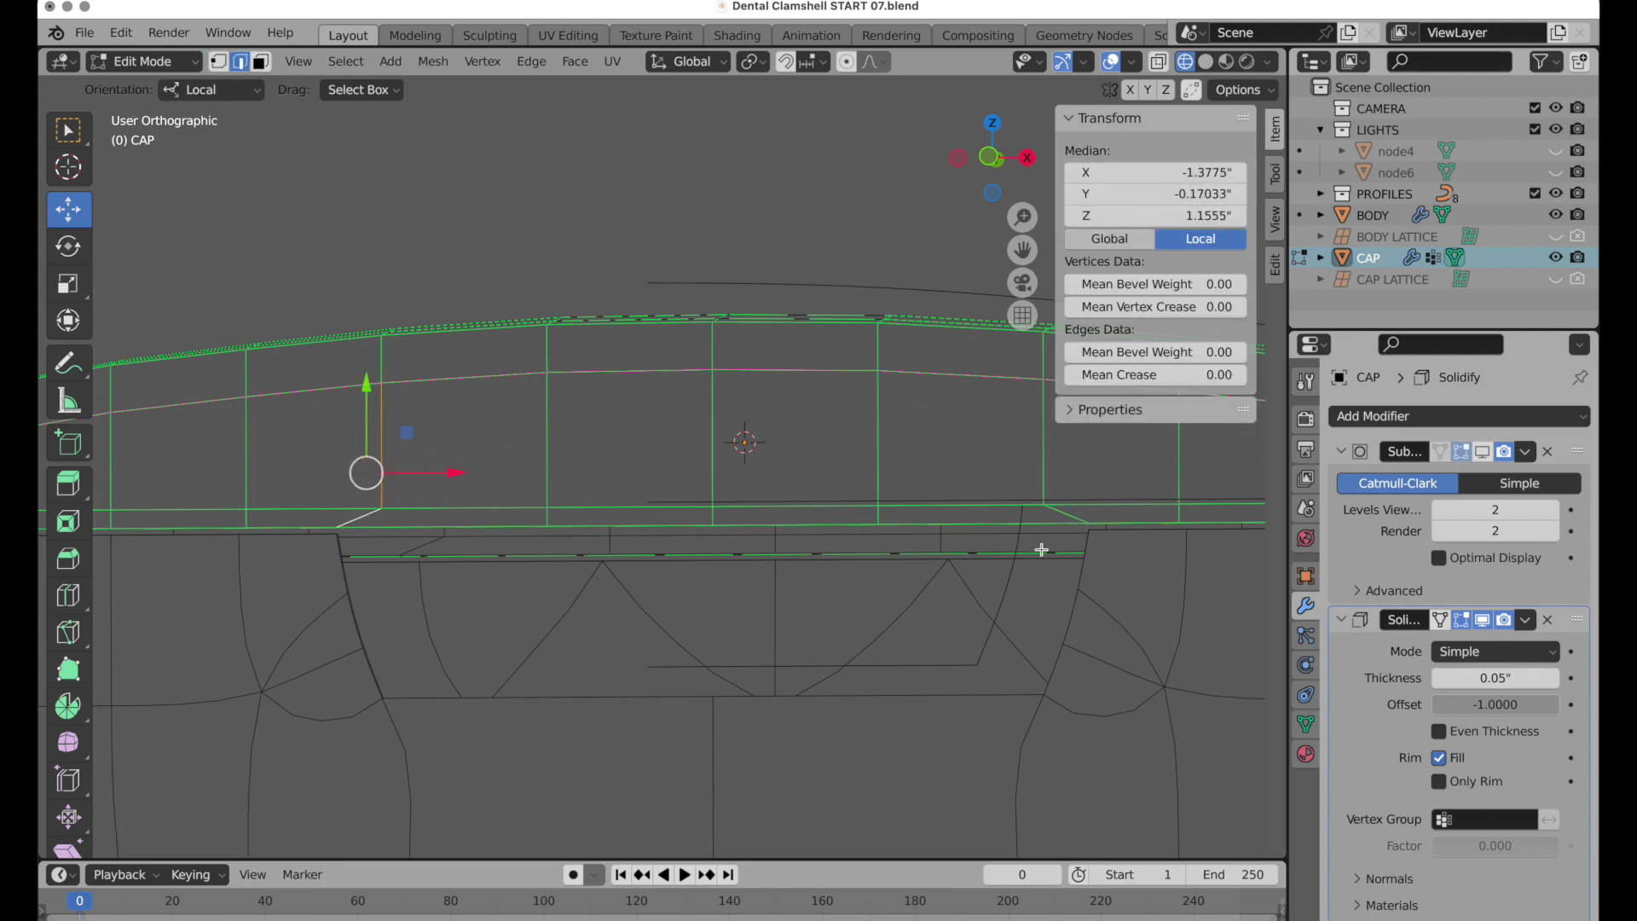
shift+click(1066, 515)
shift+click(1045, 475)
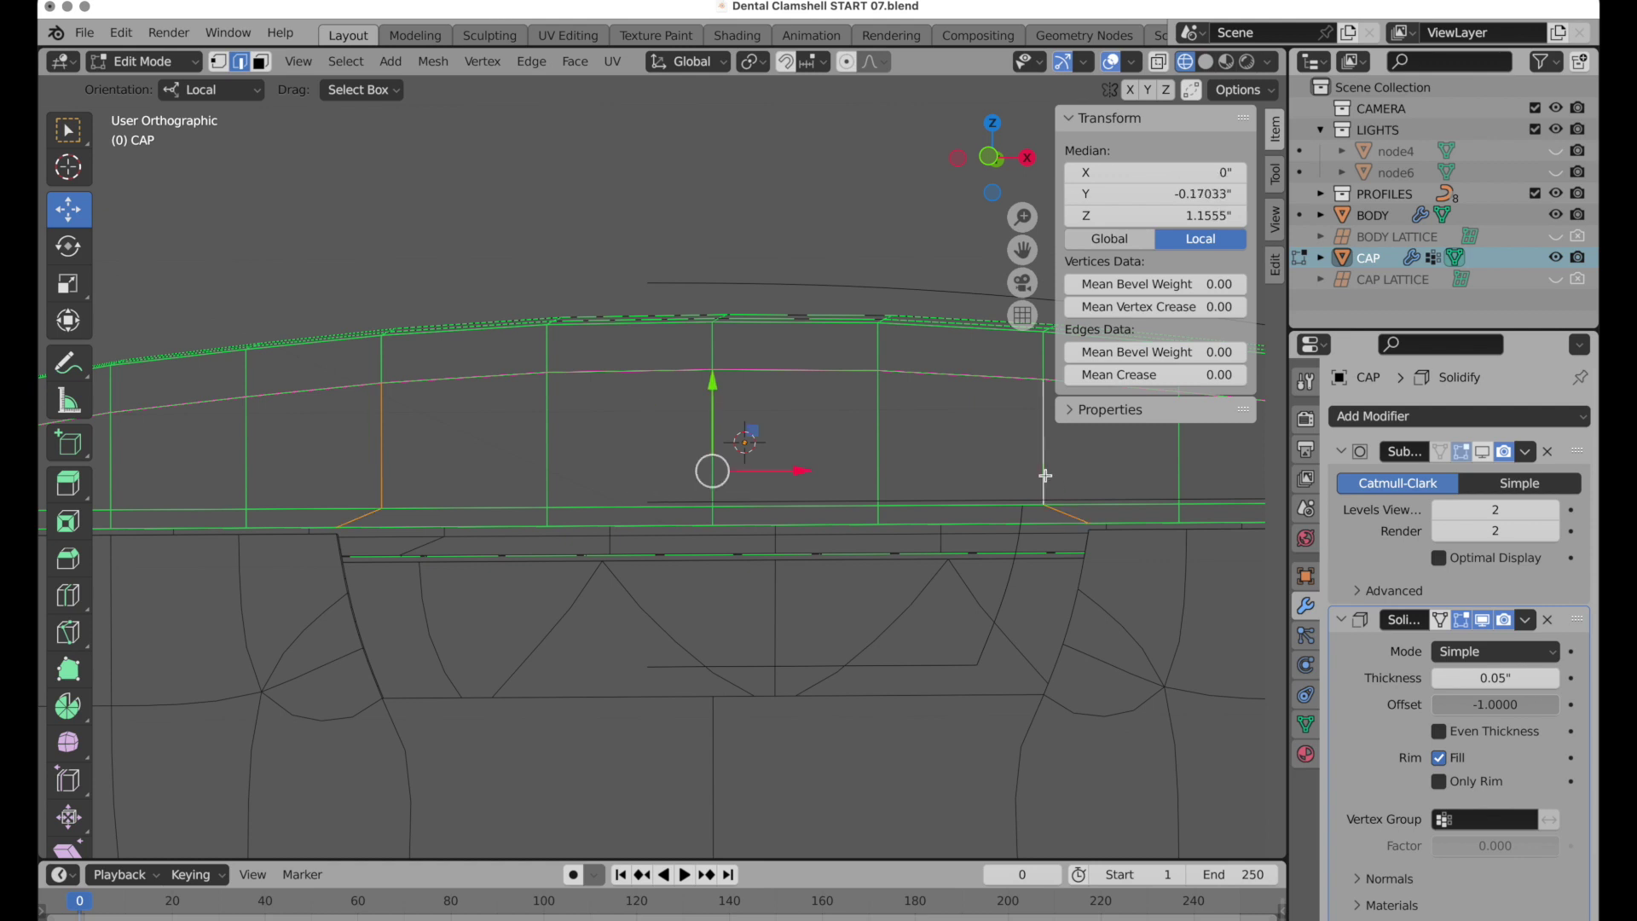
Dissolve the two selected vertical edges and knife two diagonal cuts between upper and lower vertices.
right_click(717, 439)
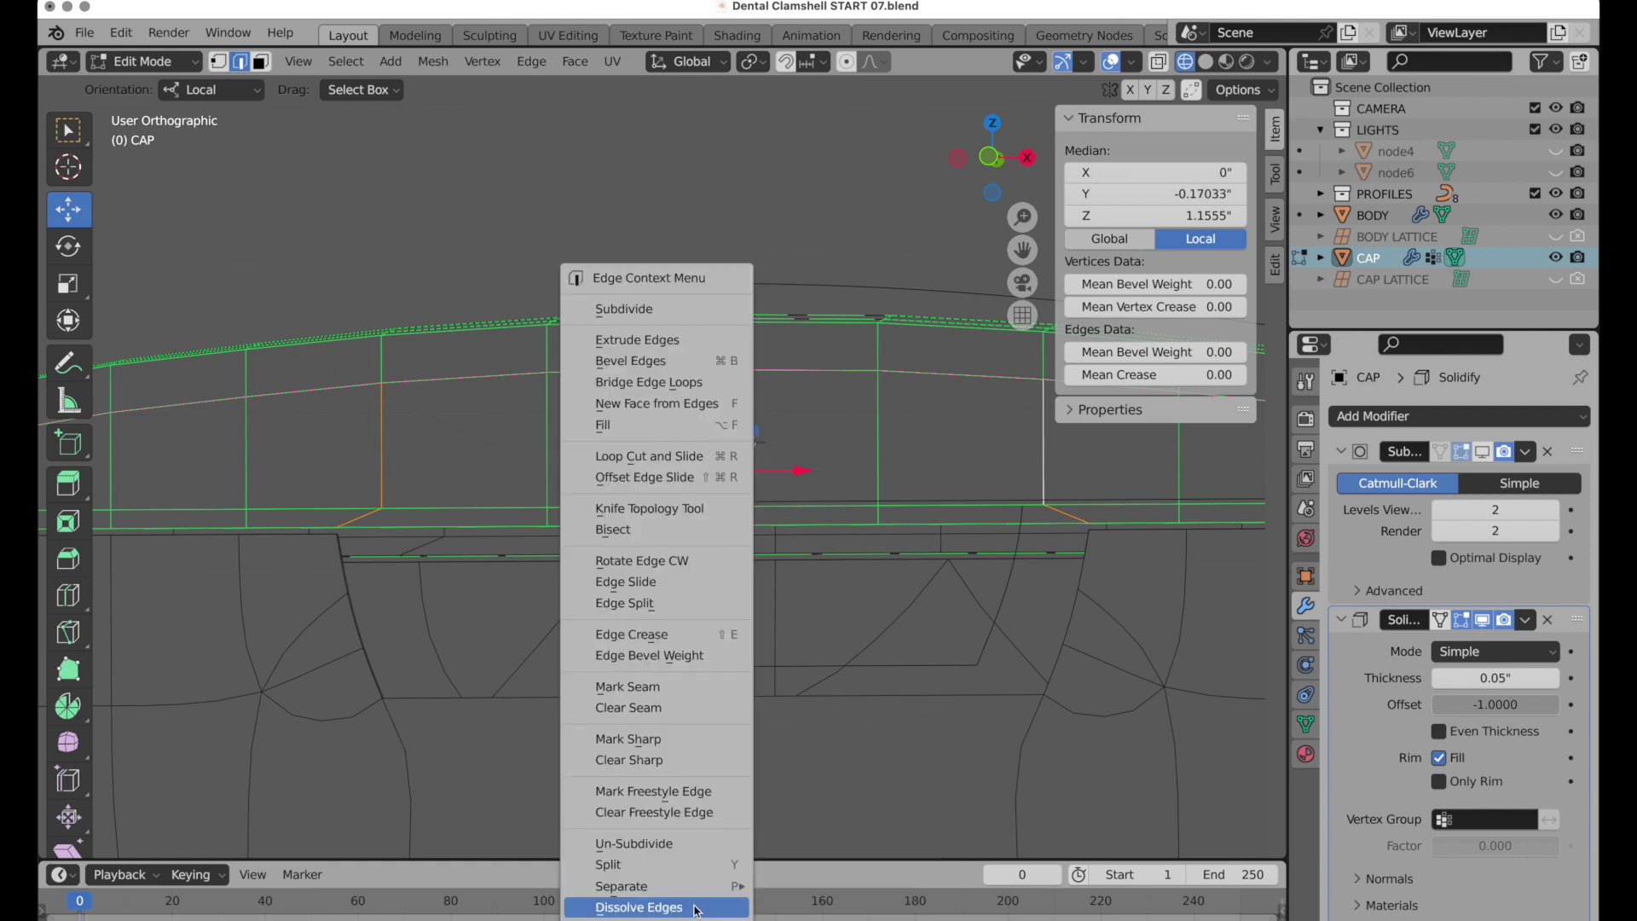
click(697, 907)
middle_drag(579, 489, 599, 472)
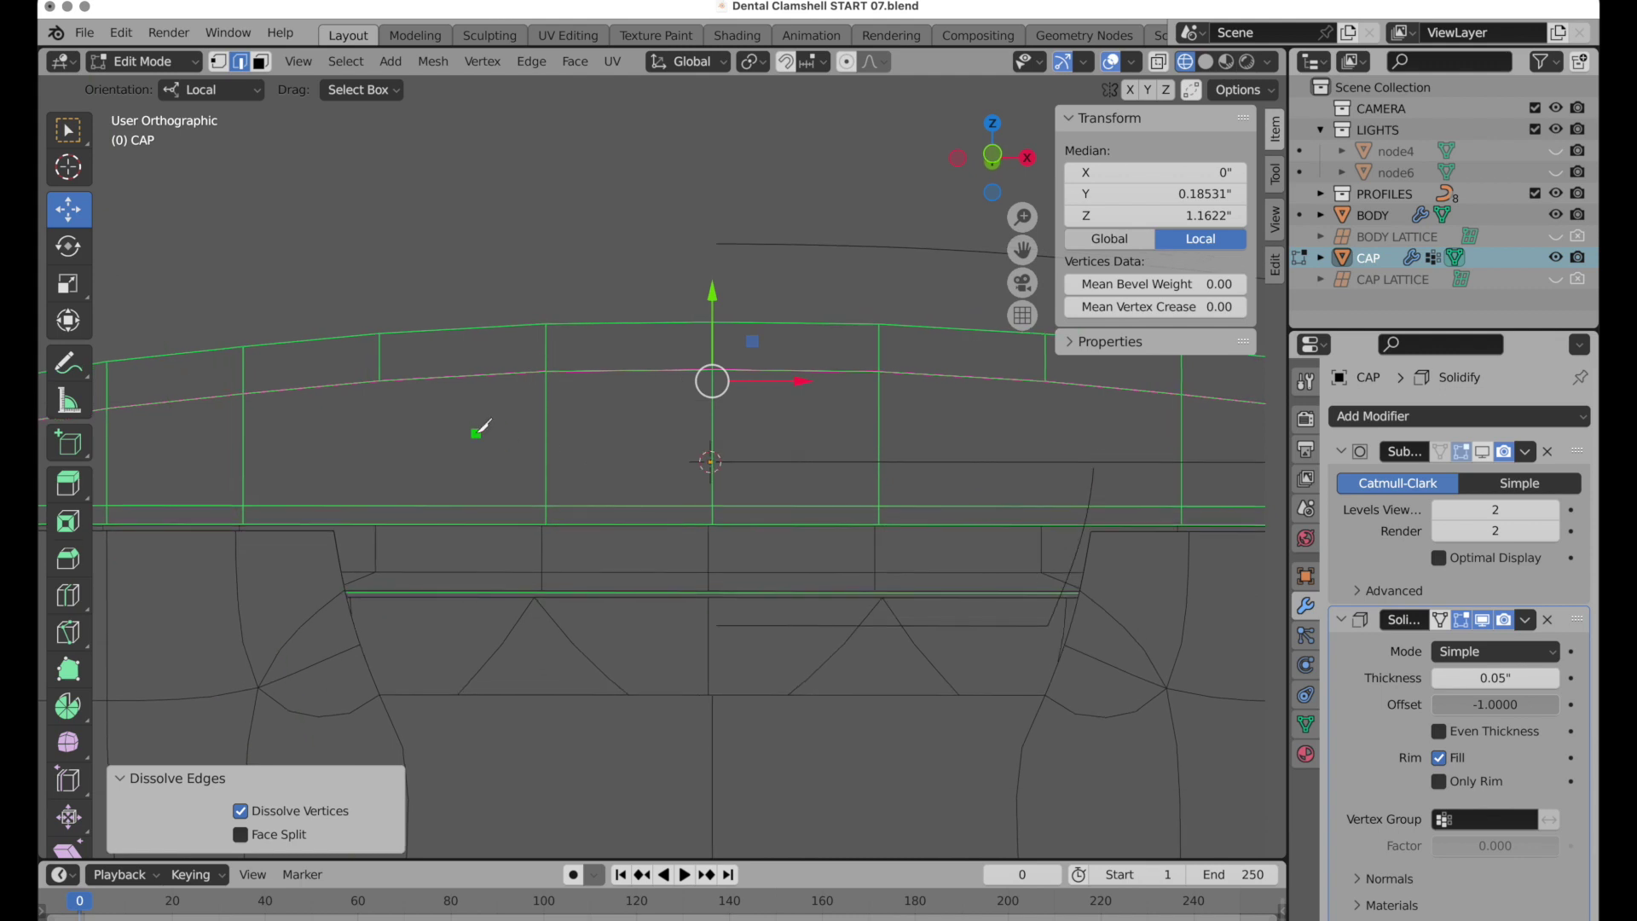
click(379, 381)
click(545, 506)
key(Return)
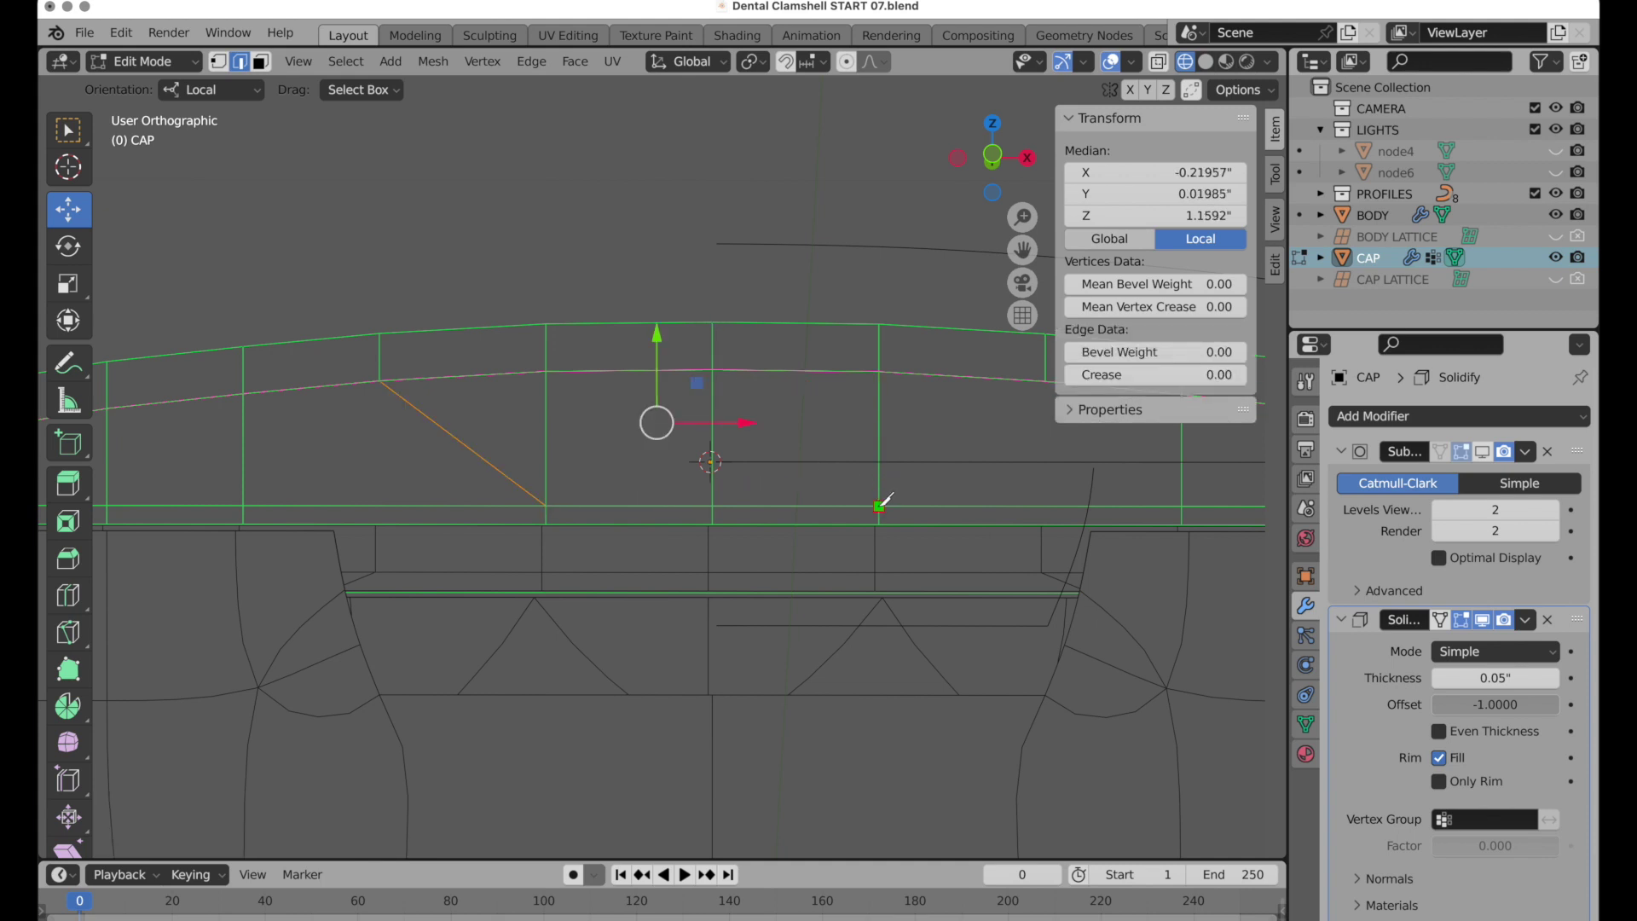
click(879, 506)
shift+middle_drag(989, 477, 821, 519)
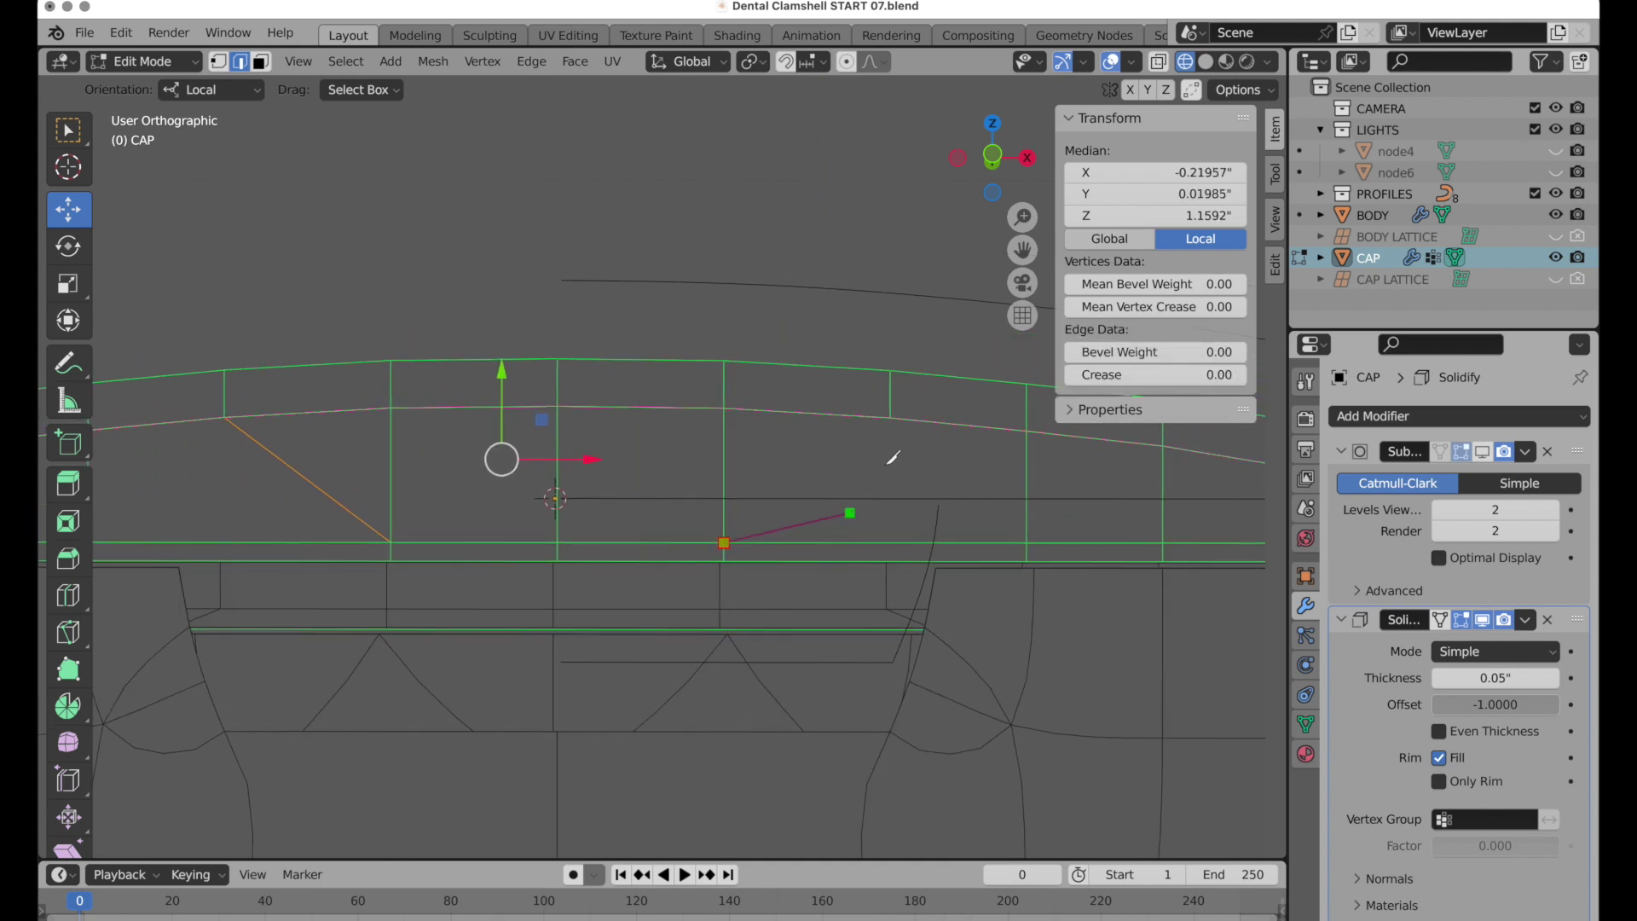
click(891, 417)
key(Return)
Dissolve two vertical edges near the cap's rounded left end.
middle_drag(888, 442, 855, 502)
middle_drag(635, 492, 426, 485)
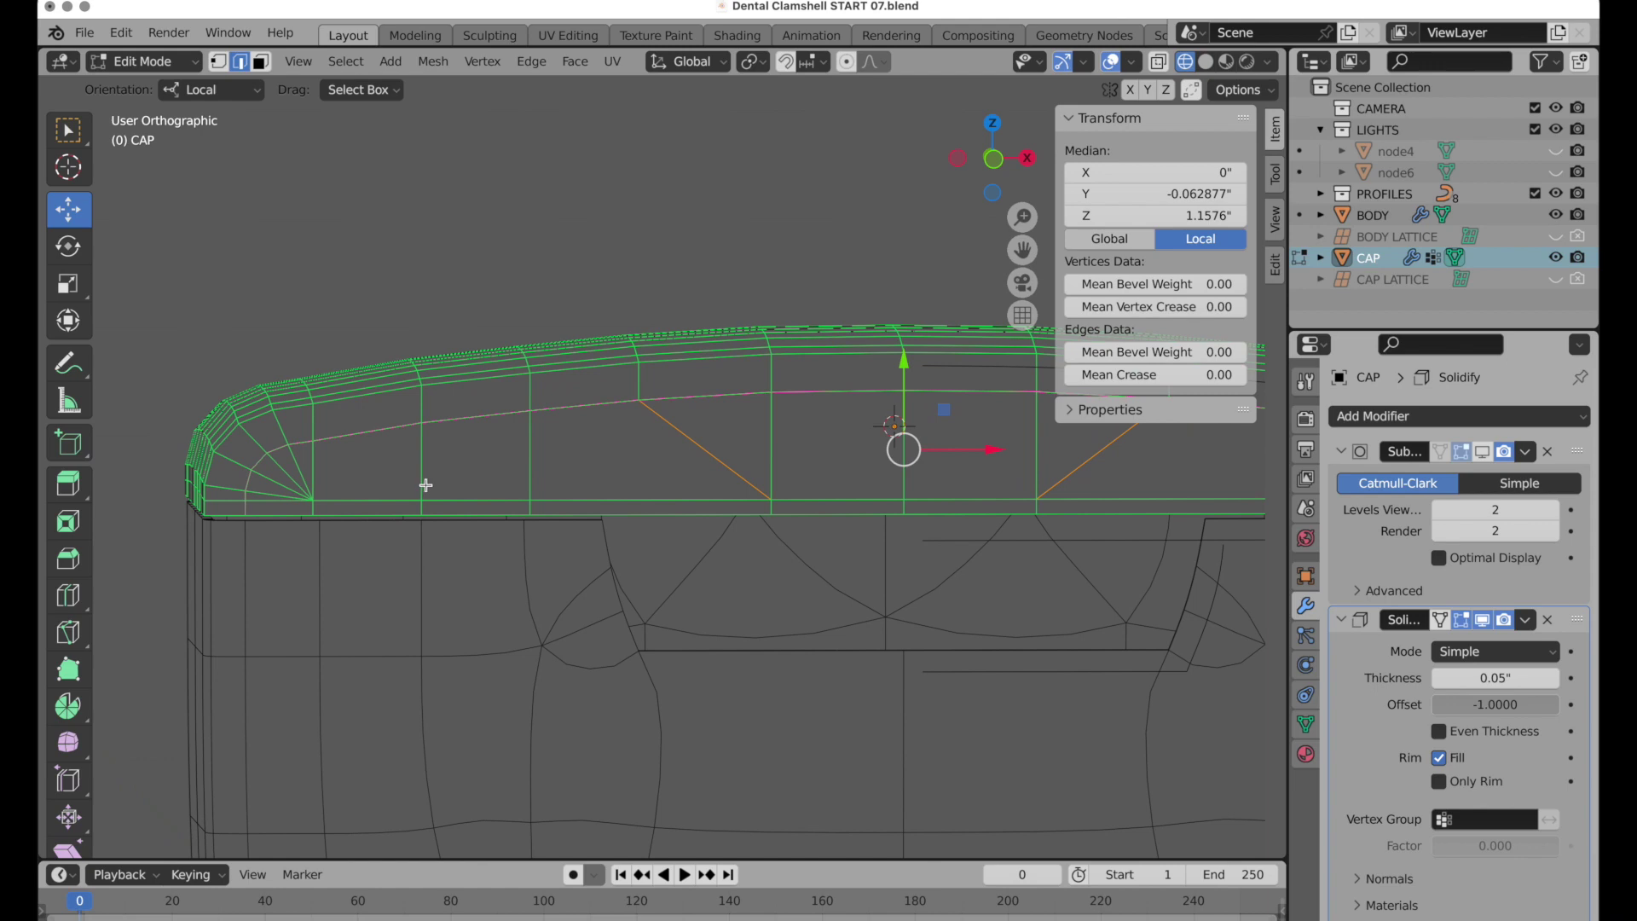
scroll(425, 486, up, 2)
click(608, 486)
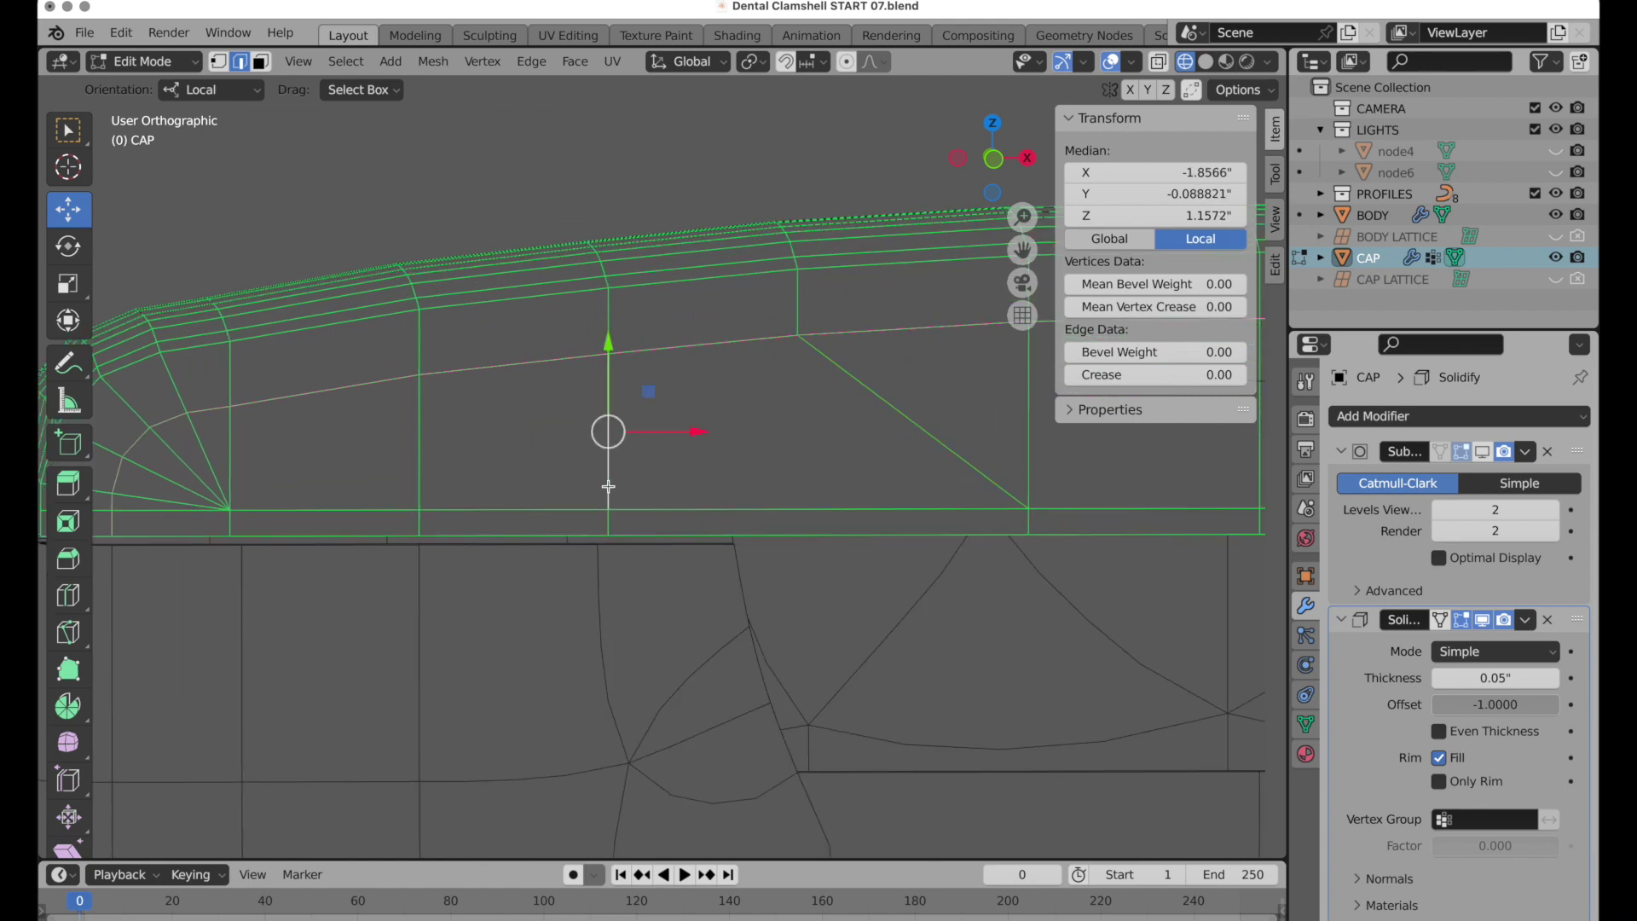
shift+click(610, 532)
right_click(610, 532)
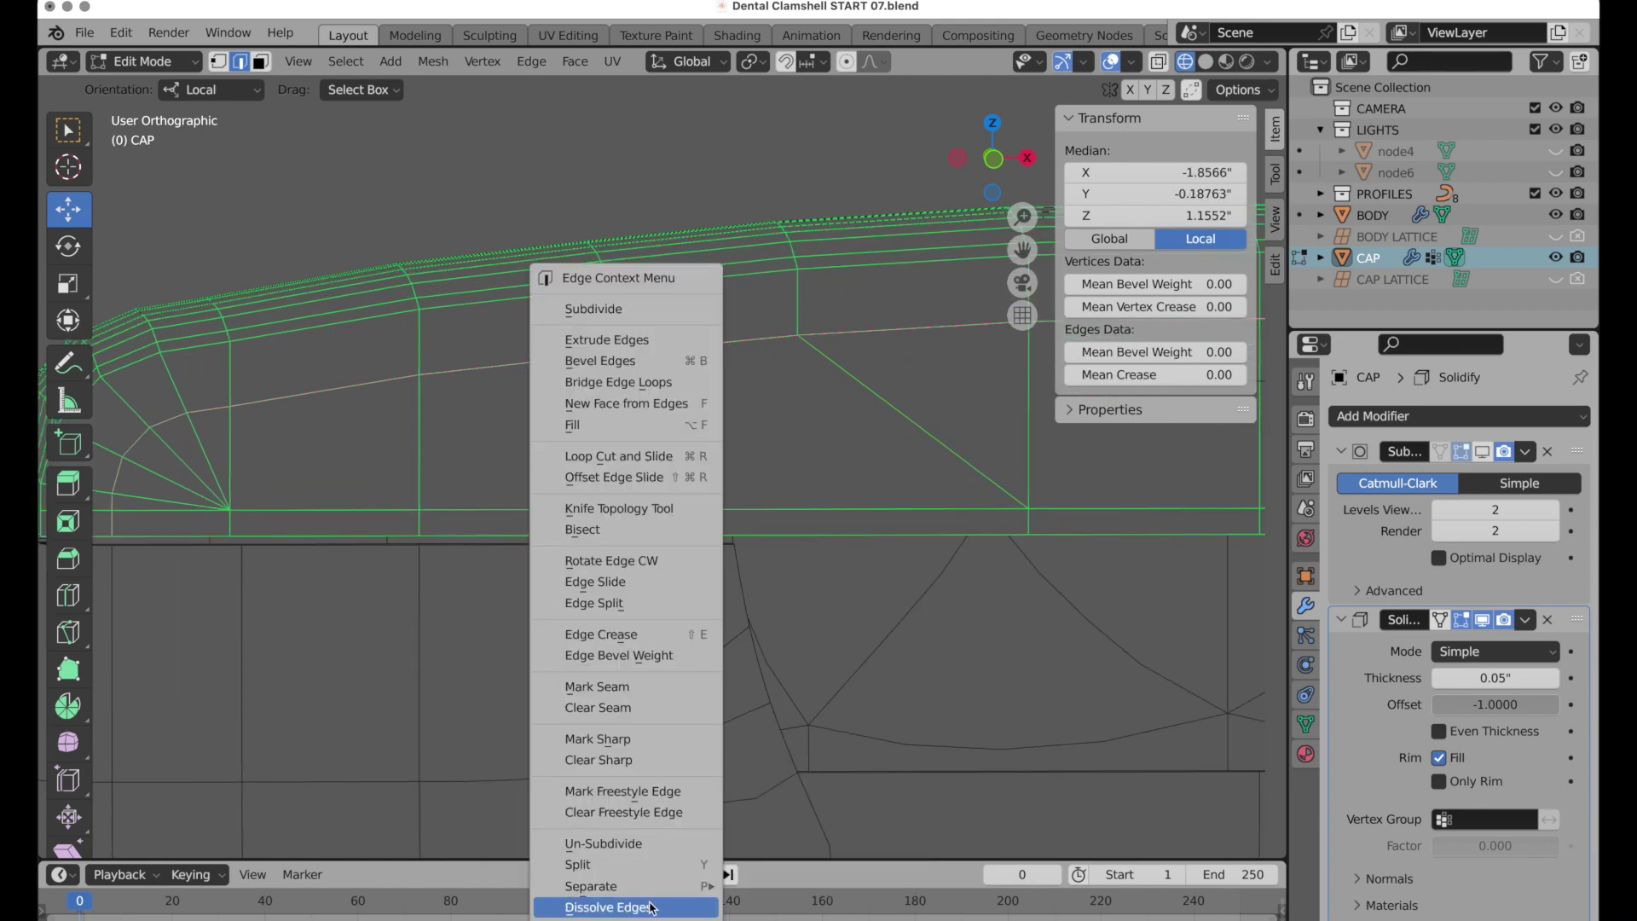
click(650, 907)
Dissolve two vertical edges on the cap's right side.
scroll(759, 479, up, 3)
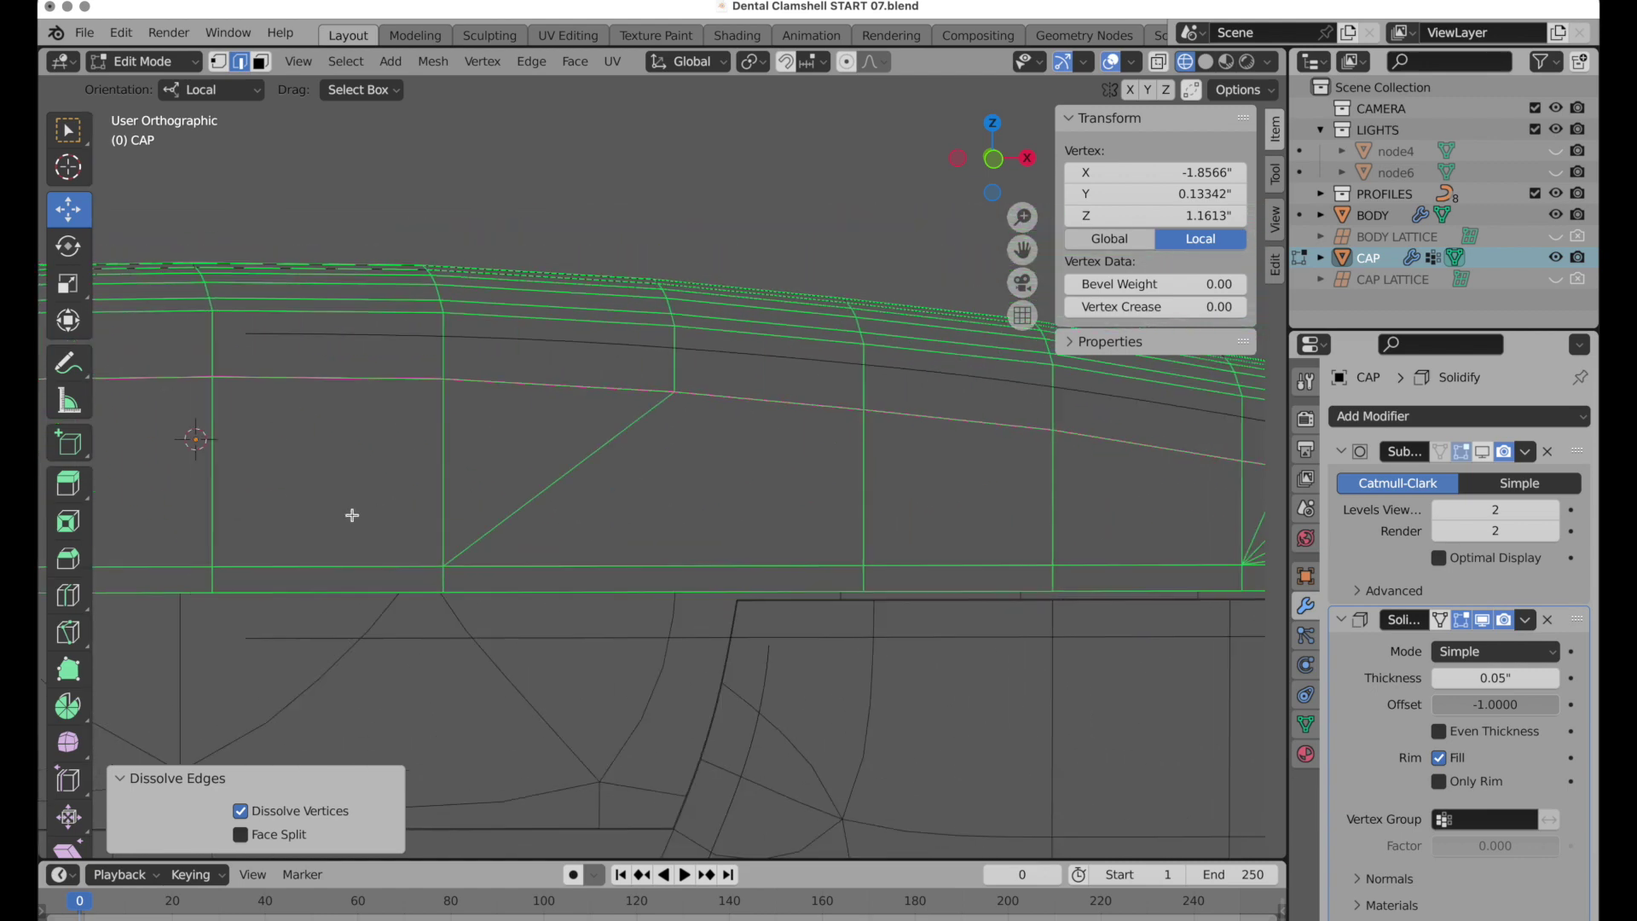
click(862, 573)
shift+middle_drag(864, 588, 761, 559)
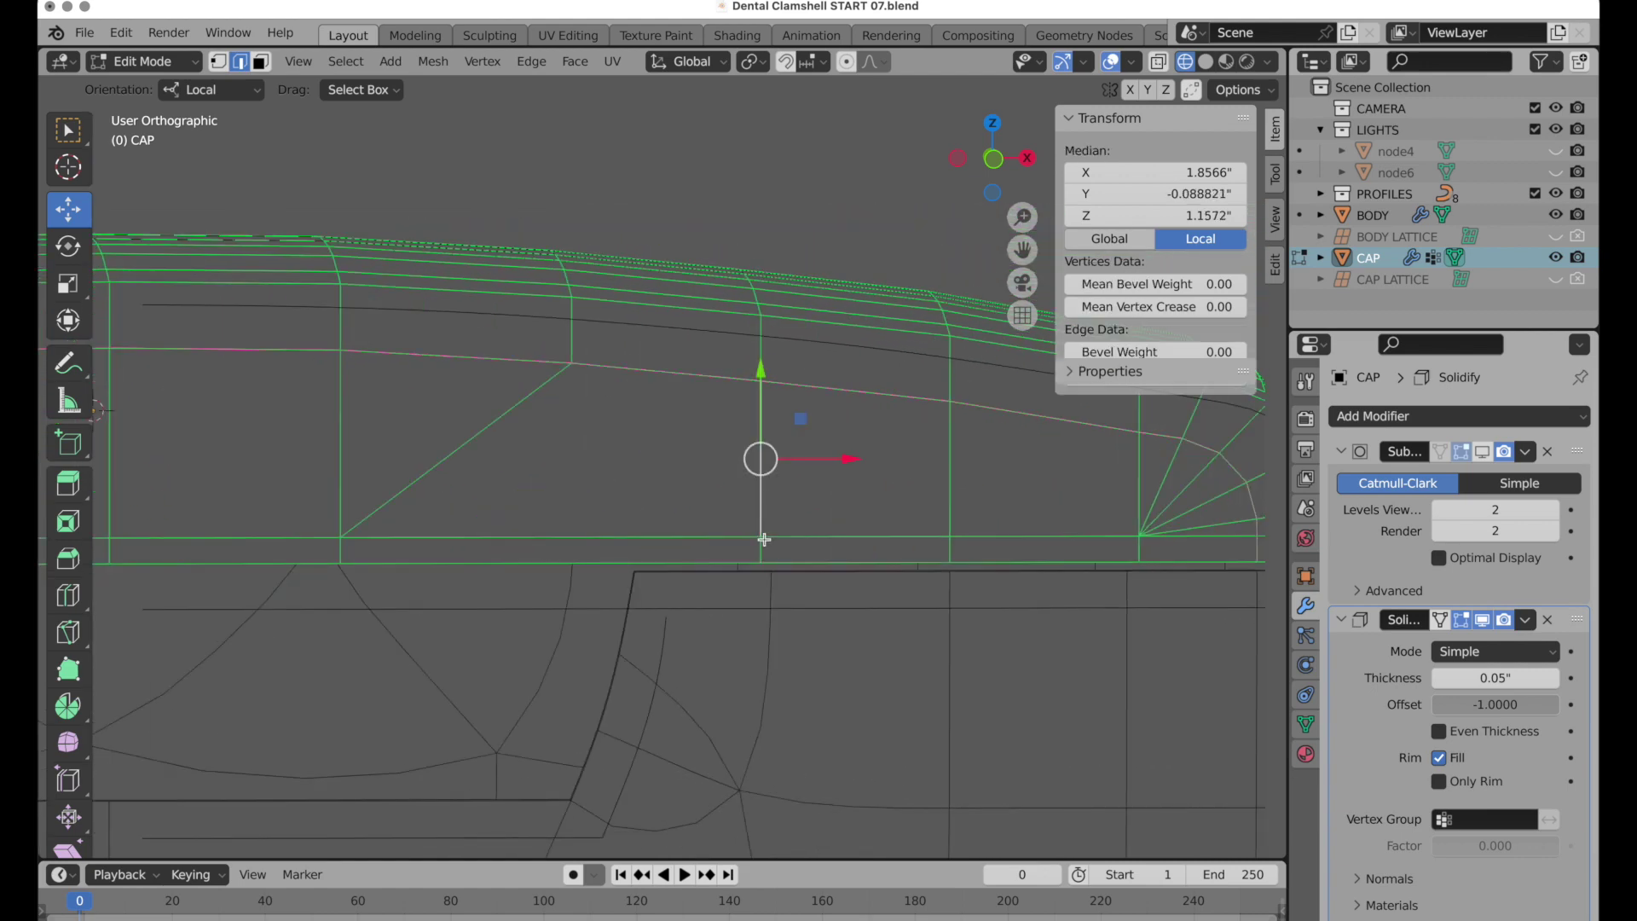
shift+click(830, 549)
right_click(830, 549)
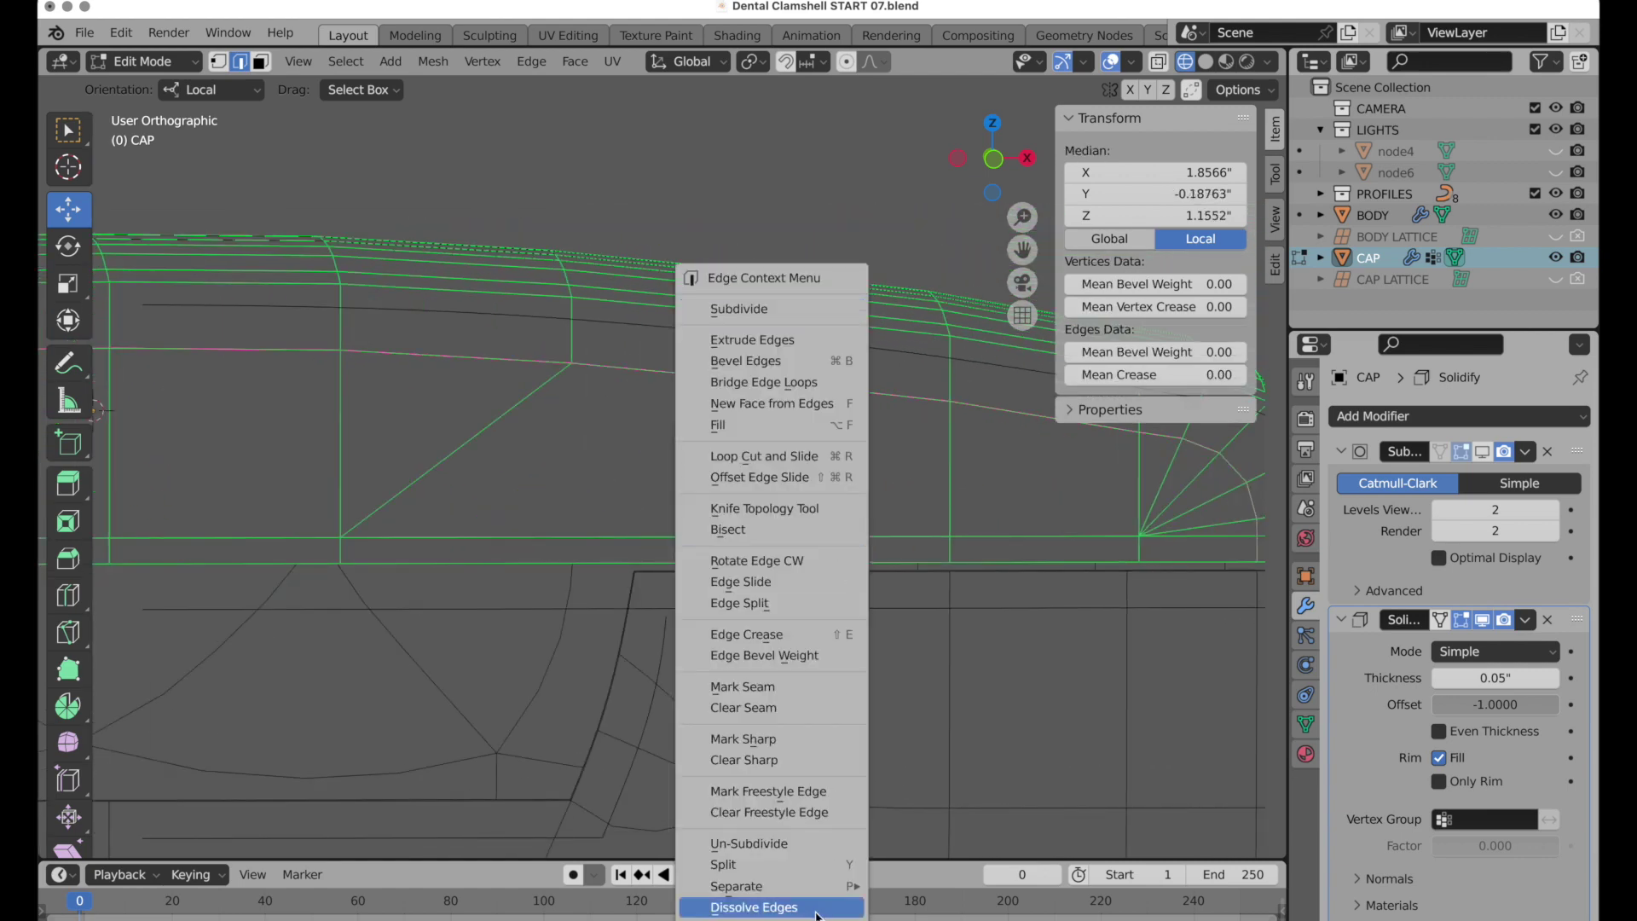
click(815, 907)
Knife two more diagonal cuts on the left and right, then deselect all.
scroll(724, 724, down, 4)
shift+middle_drag(749, 676, 1000, 646)
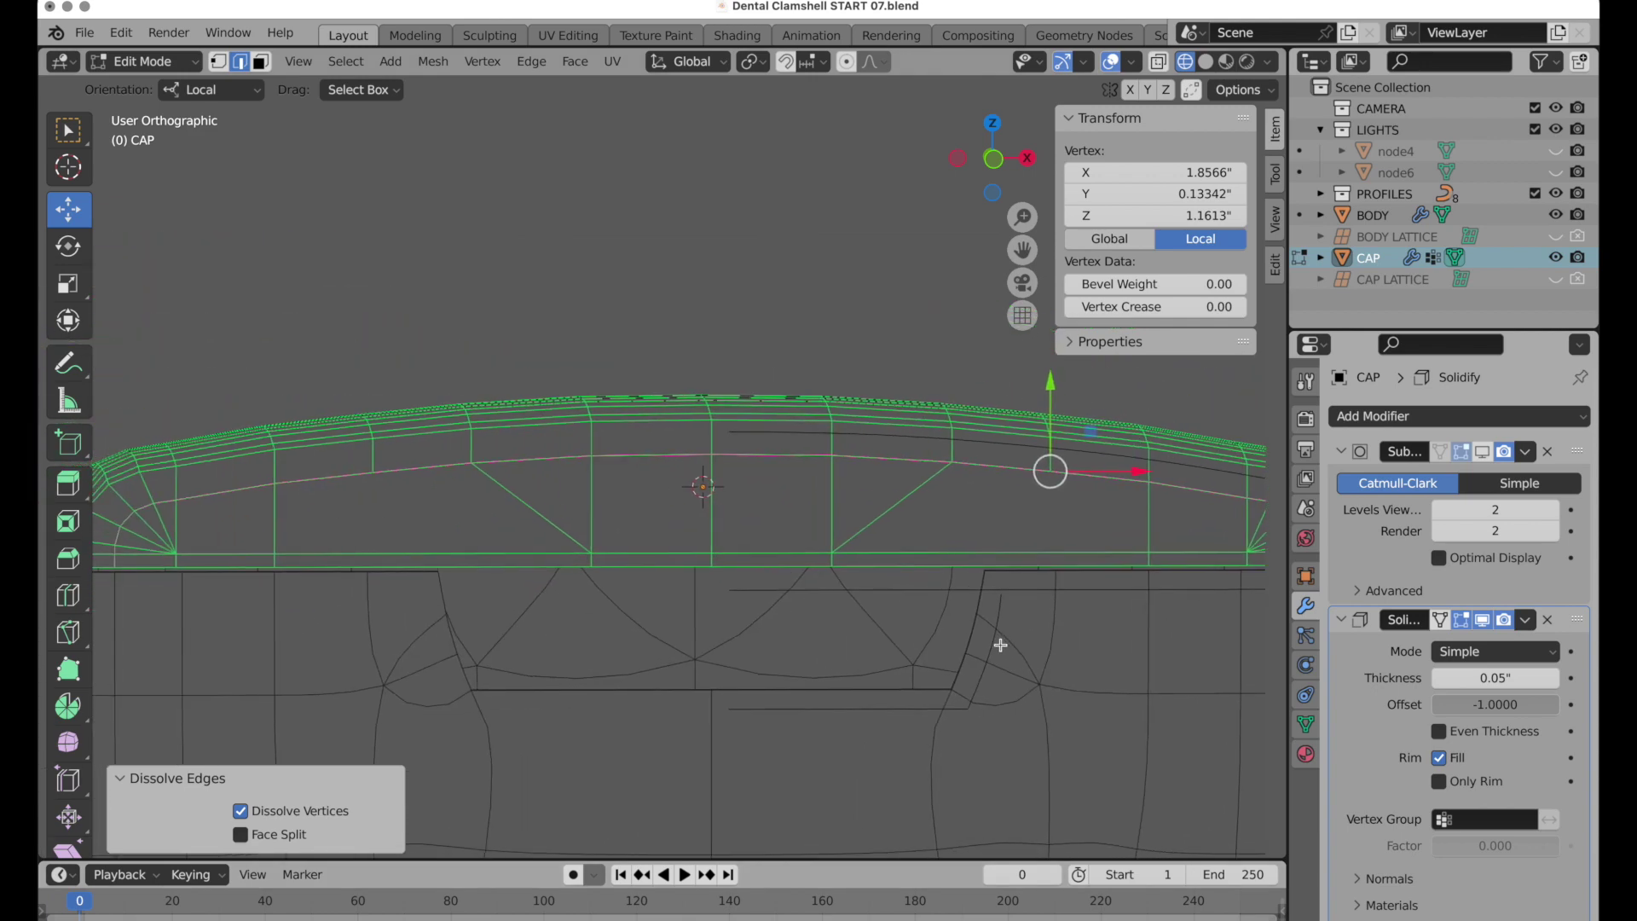
click(373, 472)
click(274, 554)
click(1050, 471)
click(1156, 547)
key(Return)
click(619, 299)
middle_drag(735, 428, 805, 526)
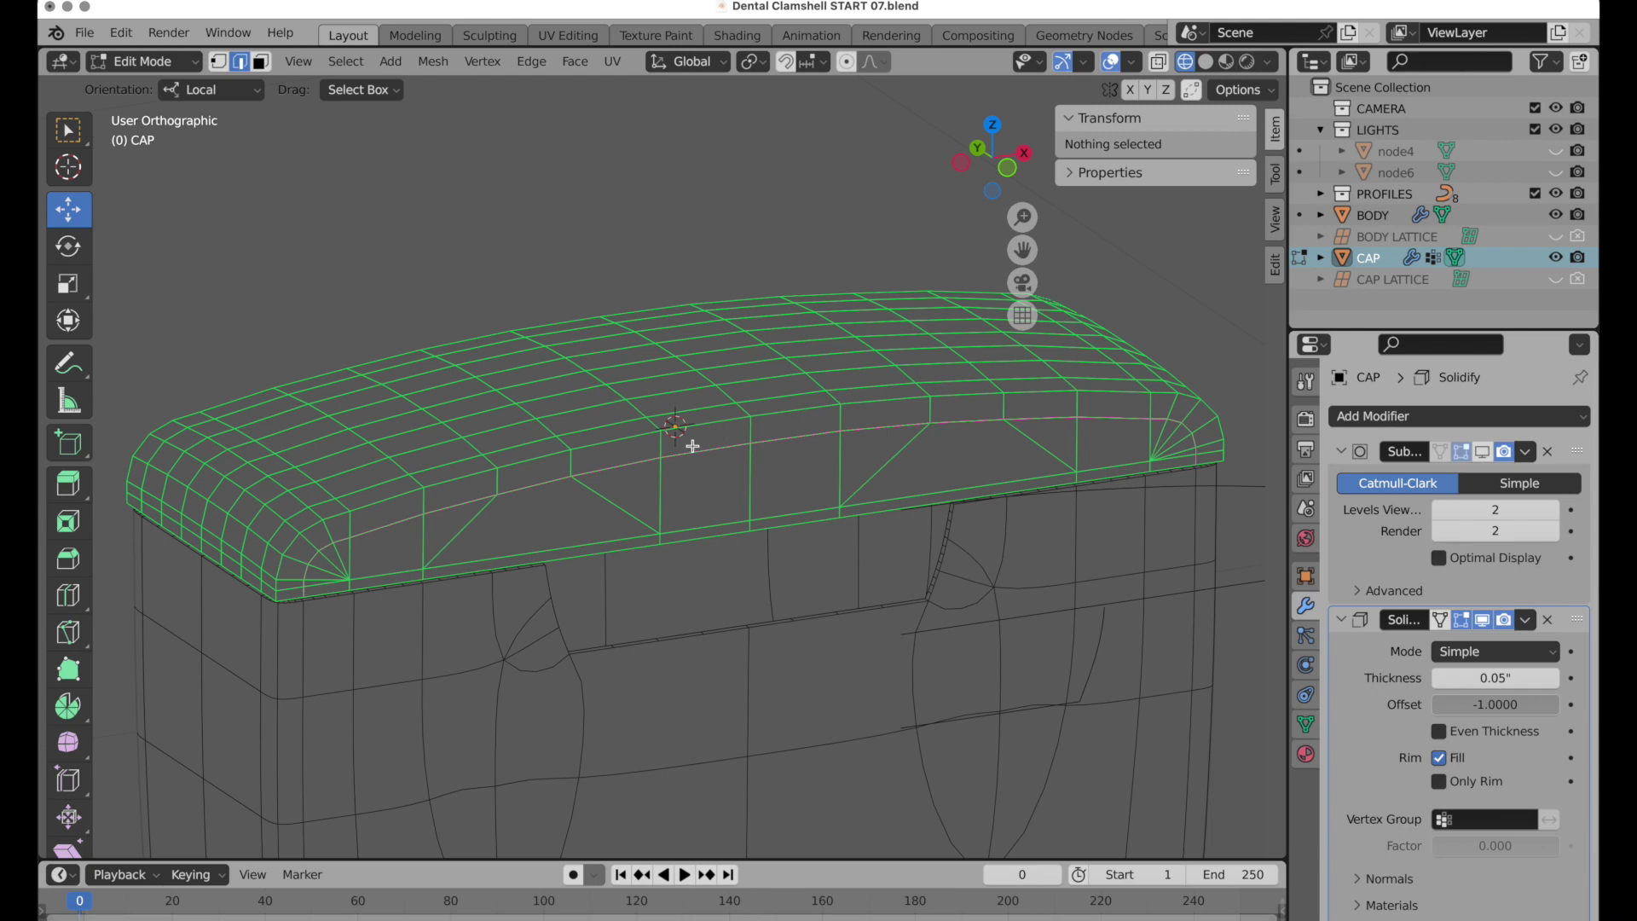
Select the flat faces linked to the cap's front triangular face, then clear the selection.
click(261, 61)
click(620, 484)
click(347, 62)
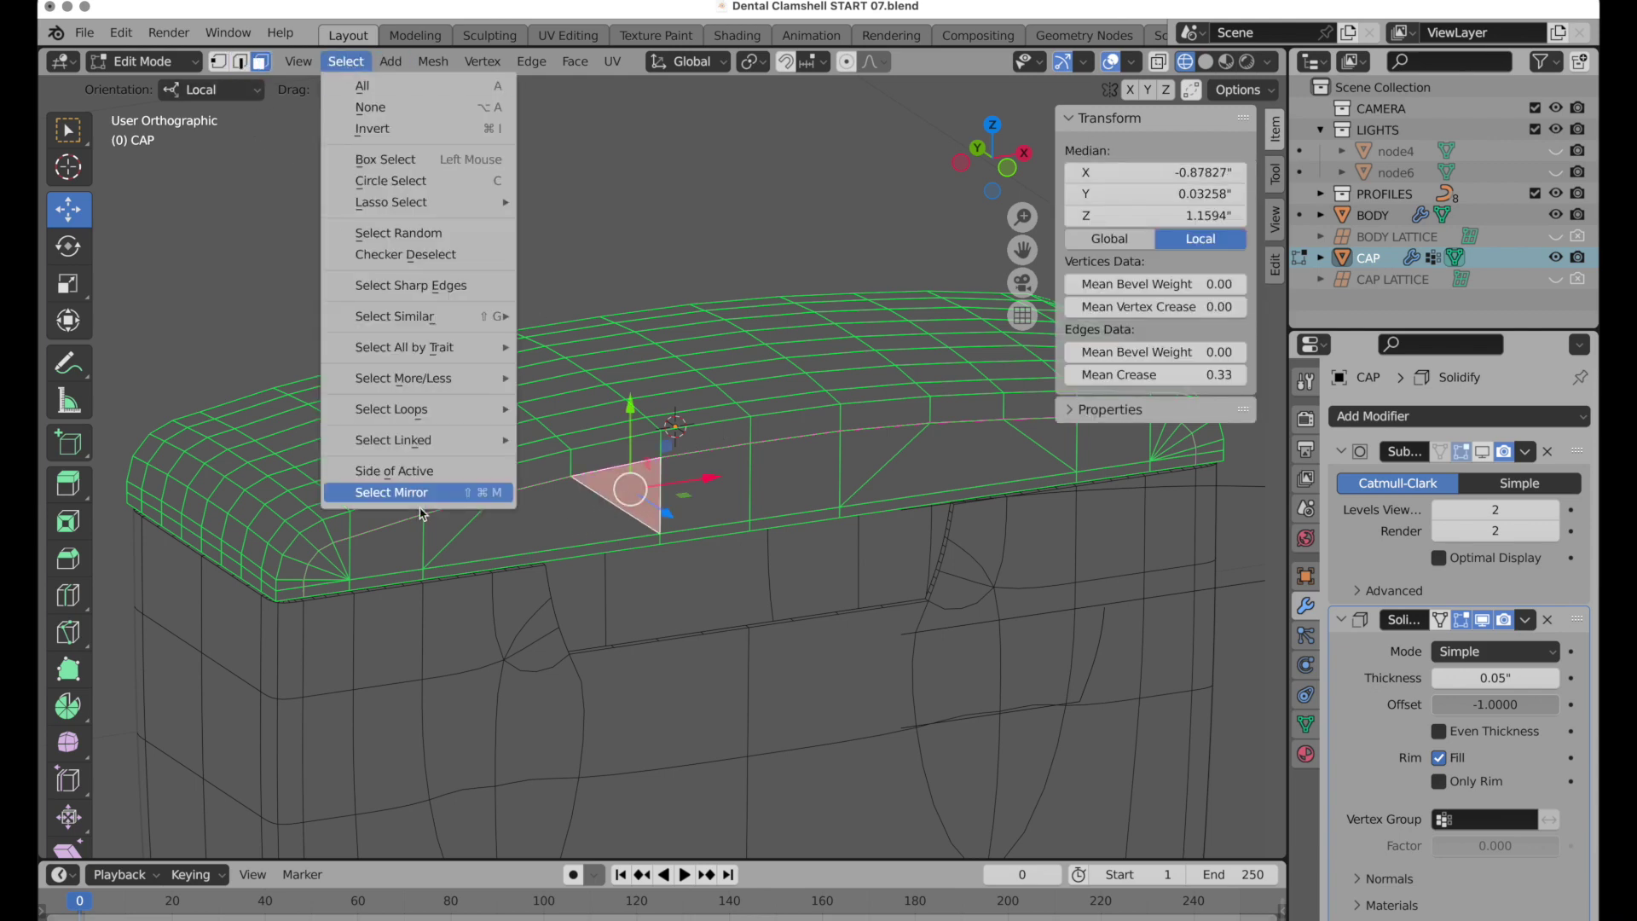
mouse_move(478, 440)
click(583, 481)
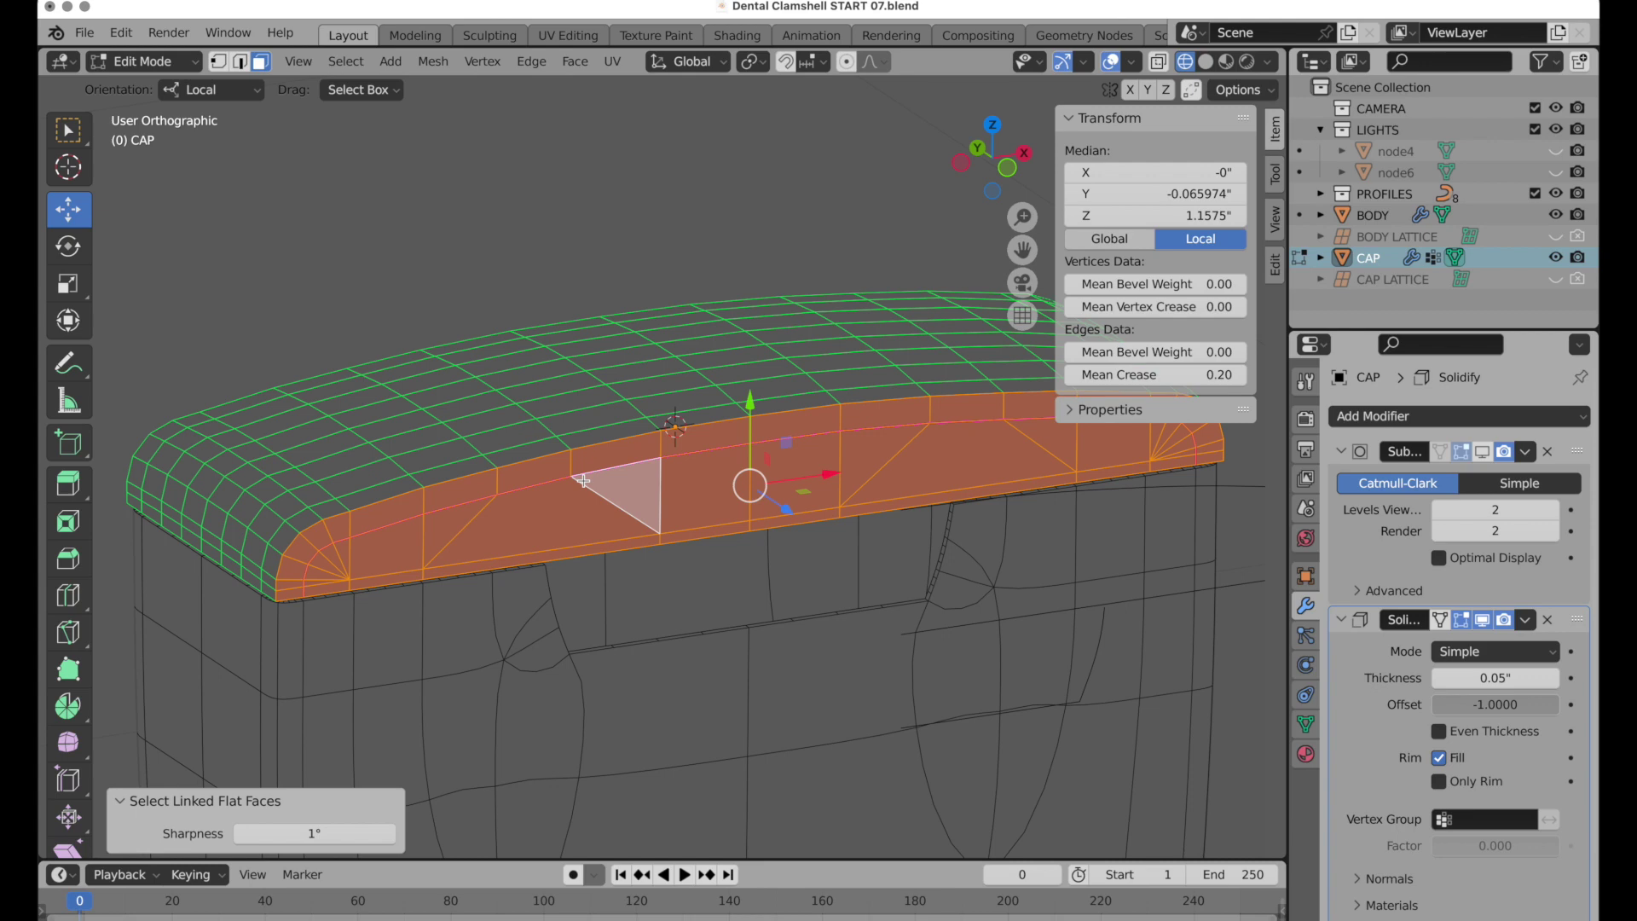
click(578, 274)
In Object Mode, show CAP's Subdivision in the viewport with Optimal Display enabled.
middle_drag(578, 274, 655, 432)
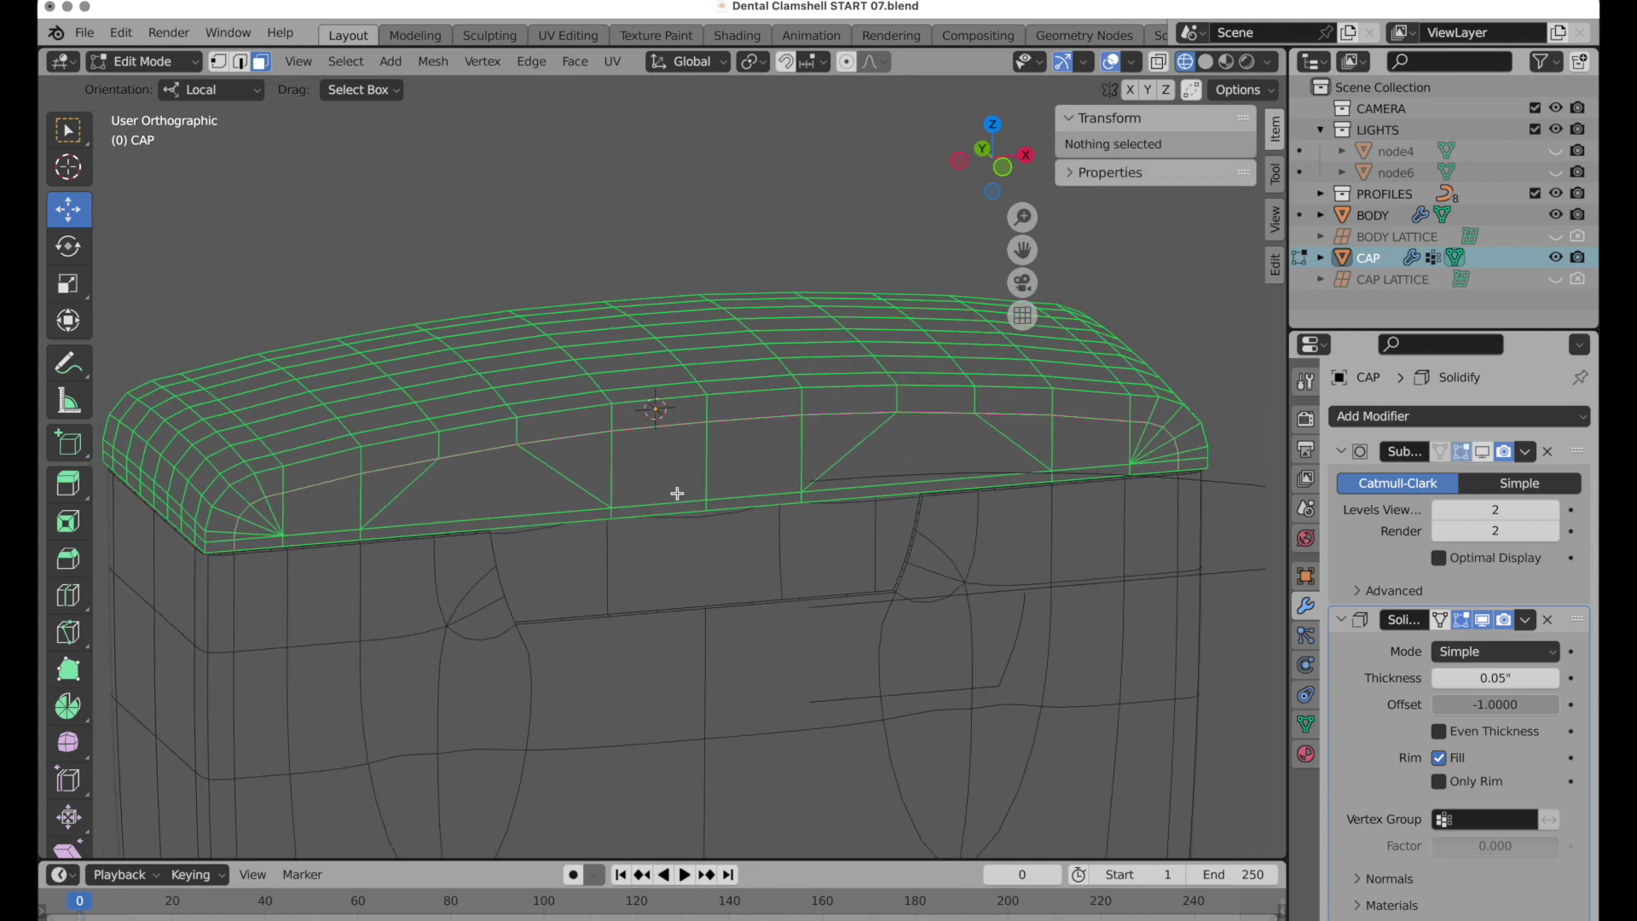
shift+middle_drag(678, 493, 682, 457)
key(Tab)
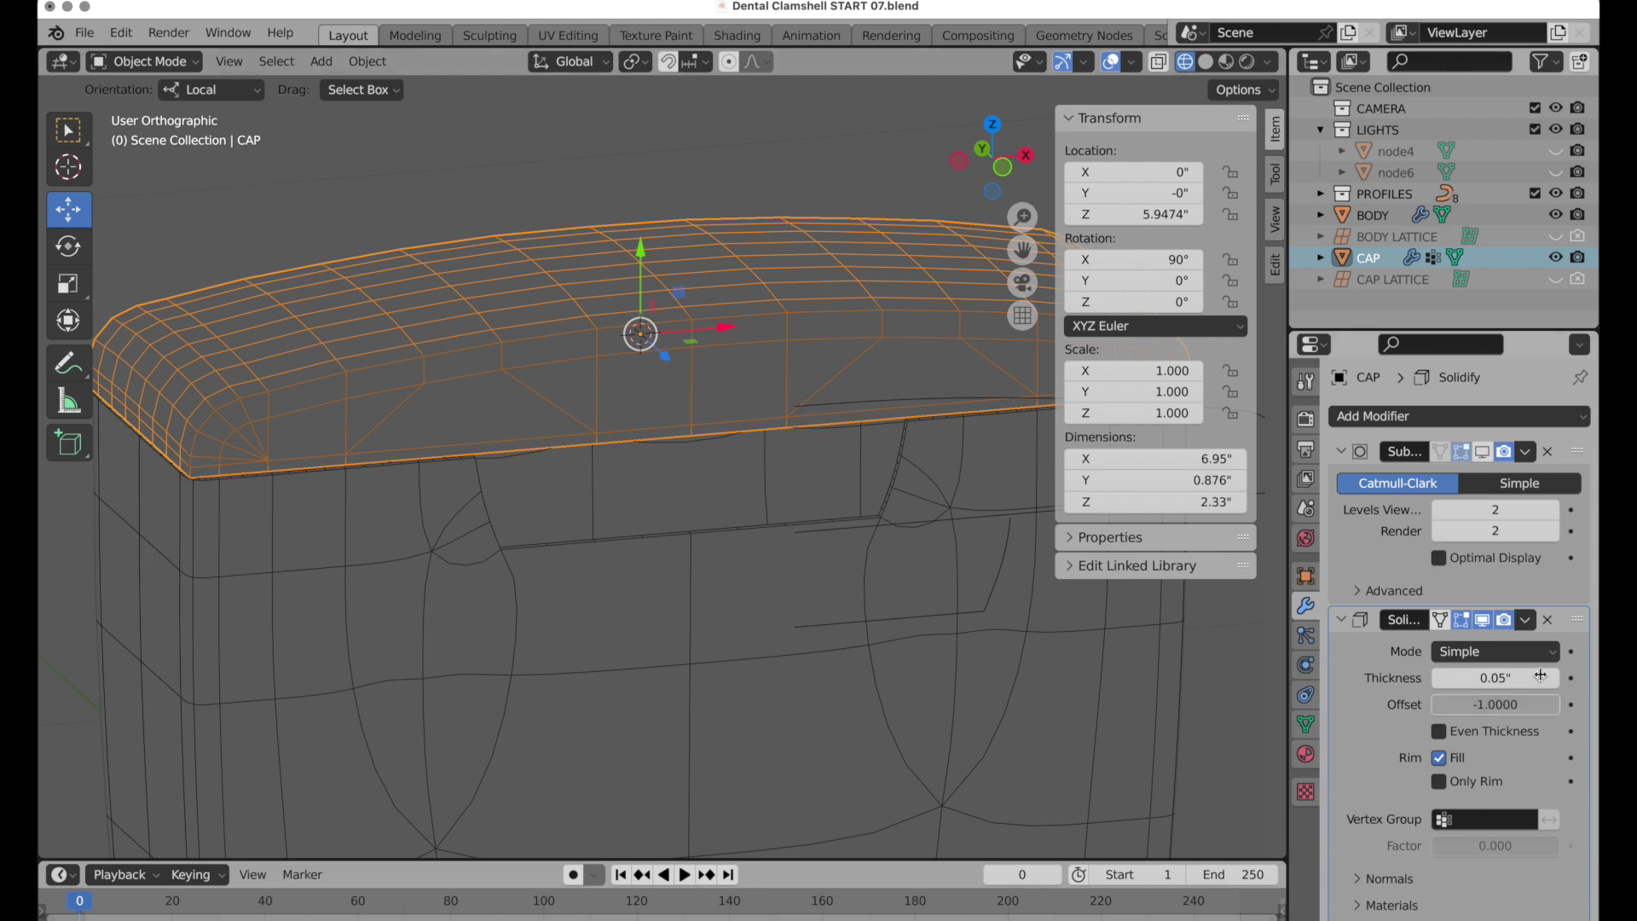
click(1482, 451)
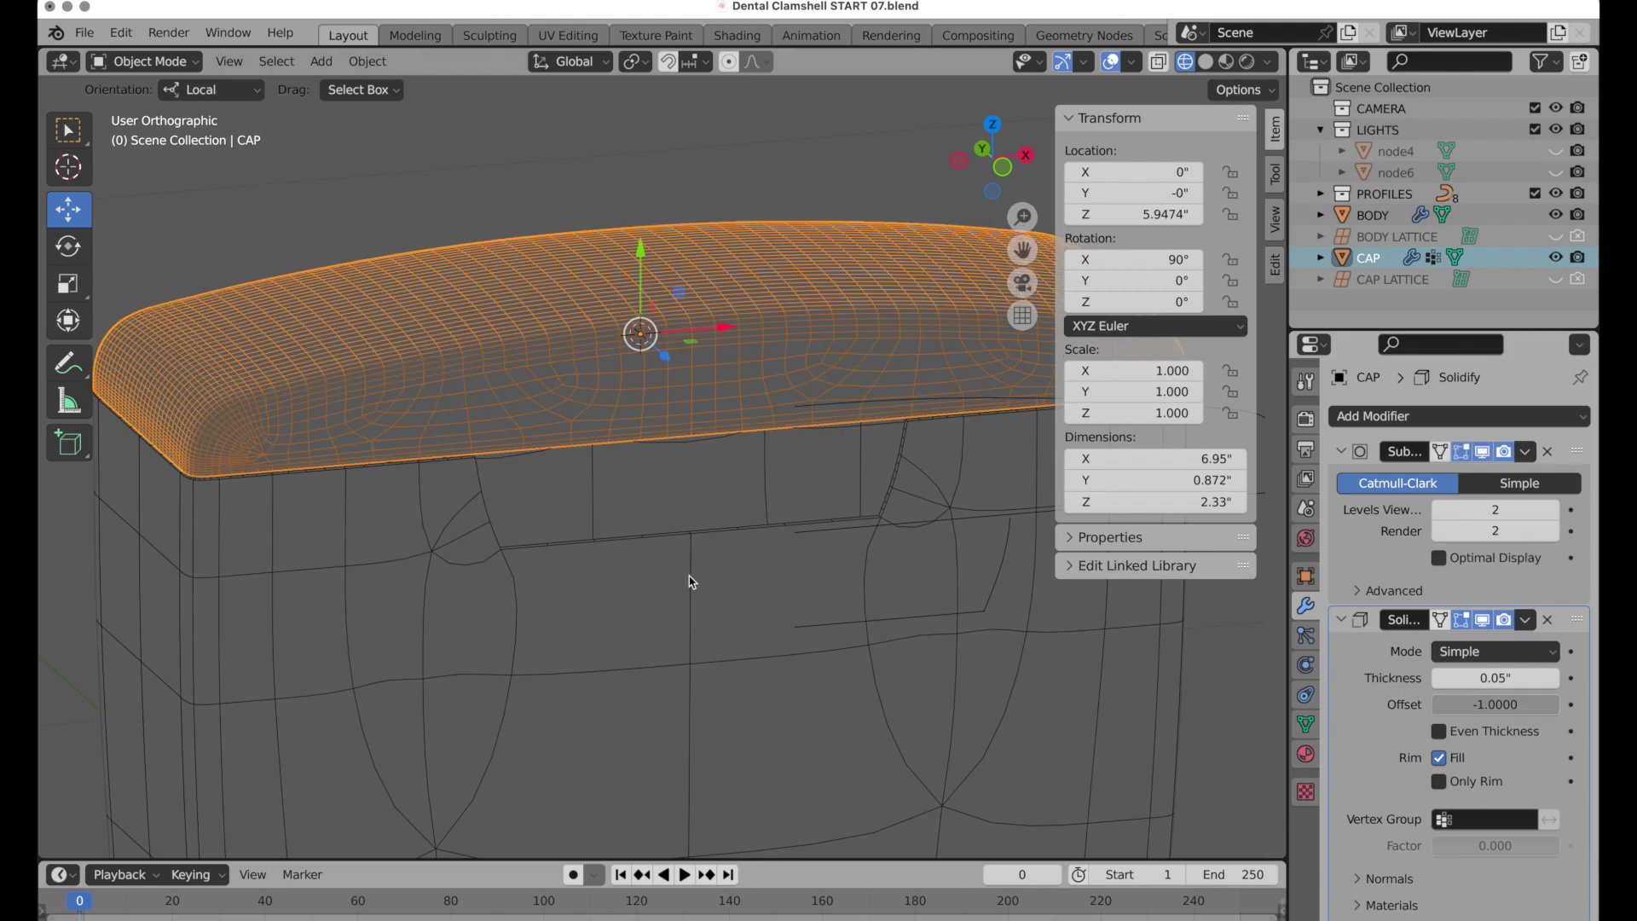
click(1483, 560)
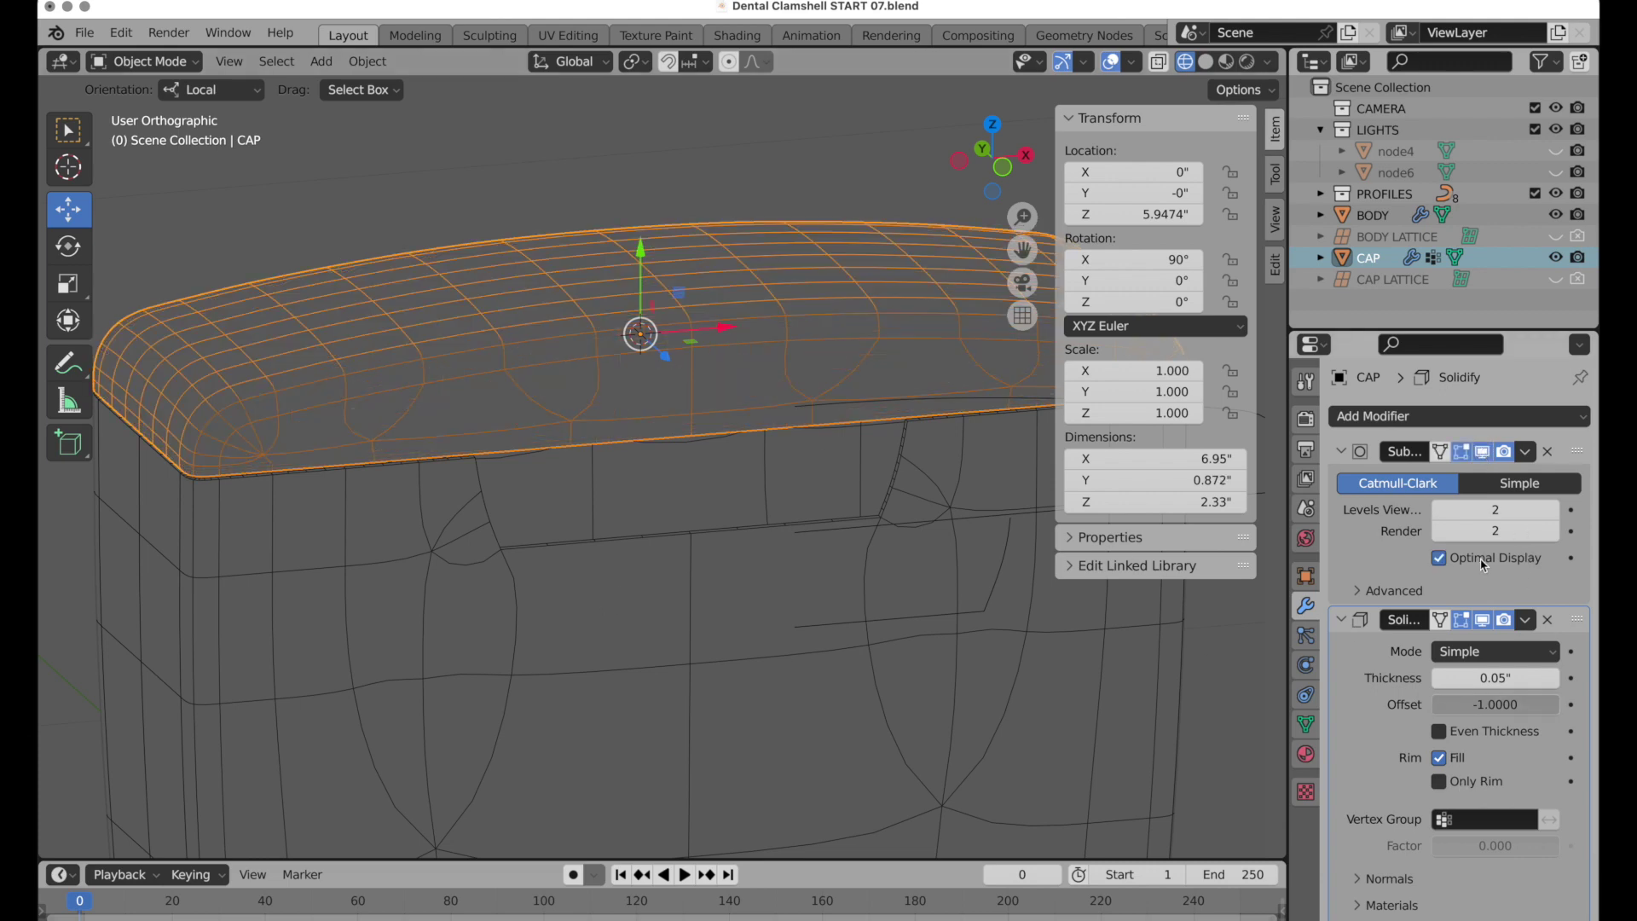
Check the BODY object, then reselect CAP and return to Edit Mode.
middle_drag(679, 659, 784, 433)
click(763, 523)
scroll(763, 523, down, 4)
scroll(785, 433, up, 3)
scroll(738, 256, up, 3)
click(646, 300)
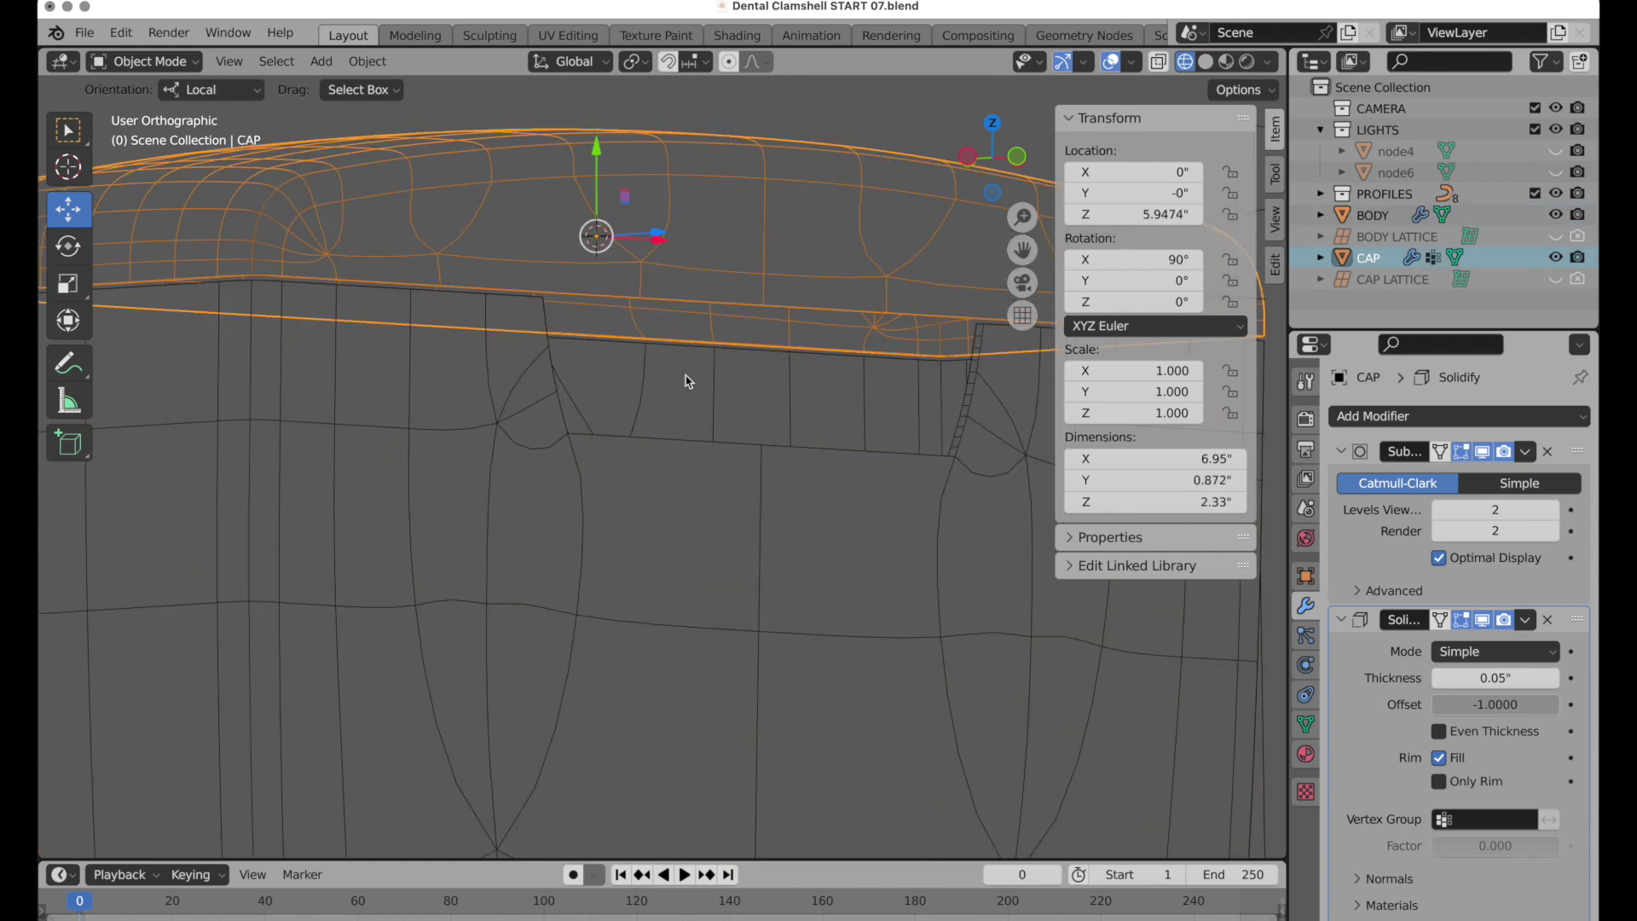
key(Tab)
middle_drag(655, 394, 639, 395)
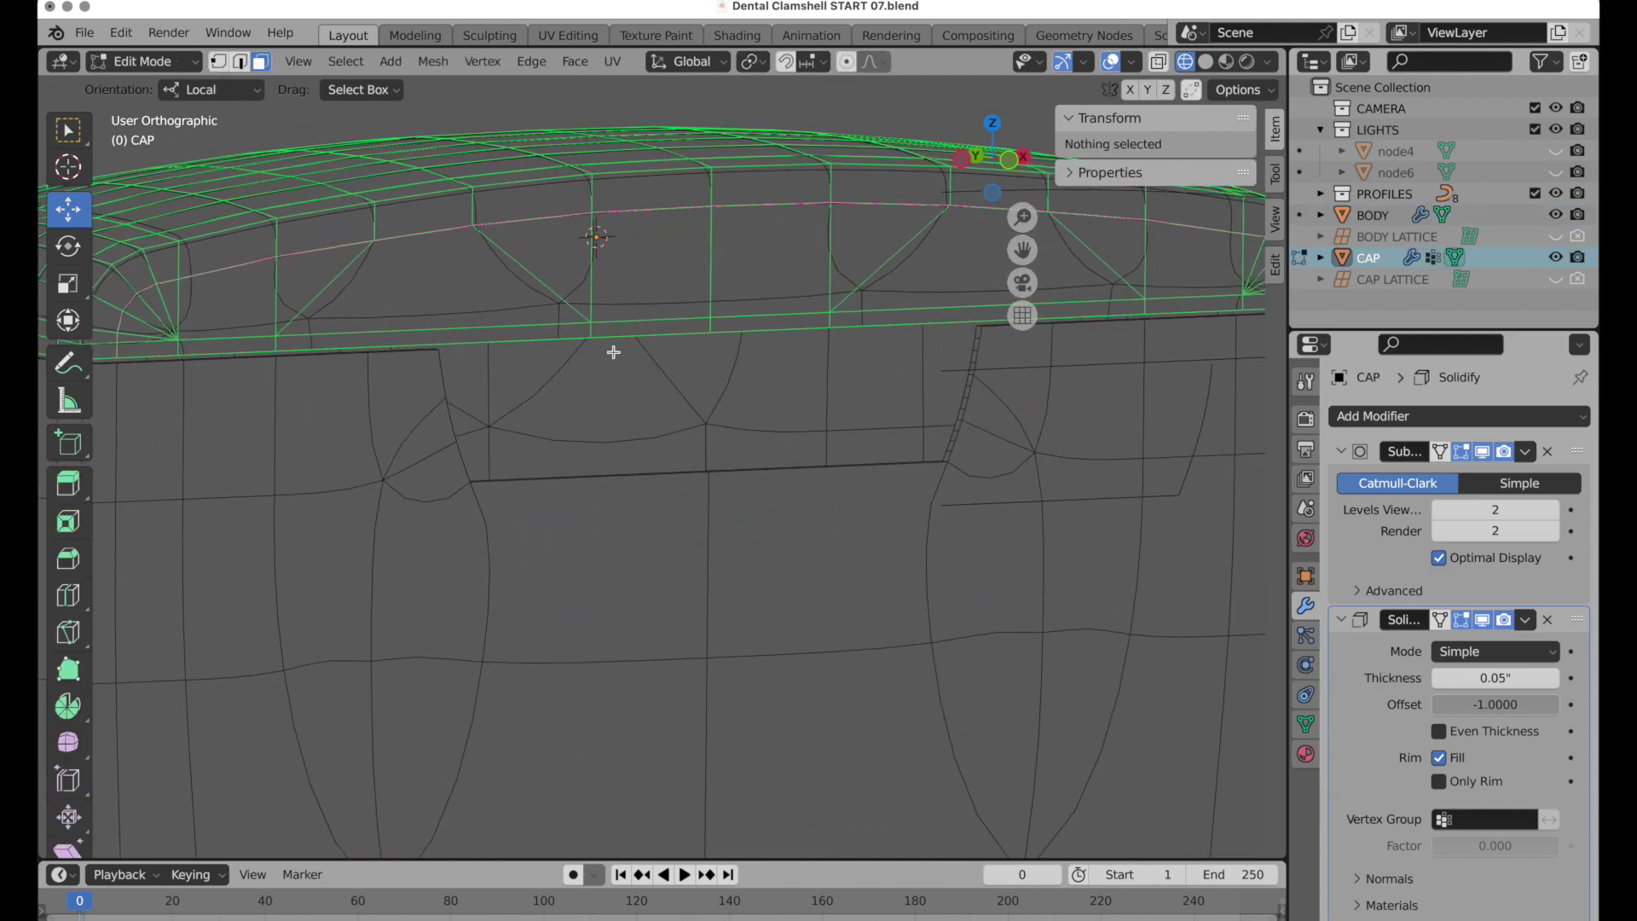
Scale the cap's two lower front vertices apart along X.
middle_drag(594, 337, 640, 381)
middle_drag(778, 378, 806, 386)
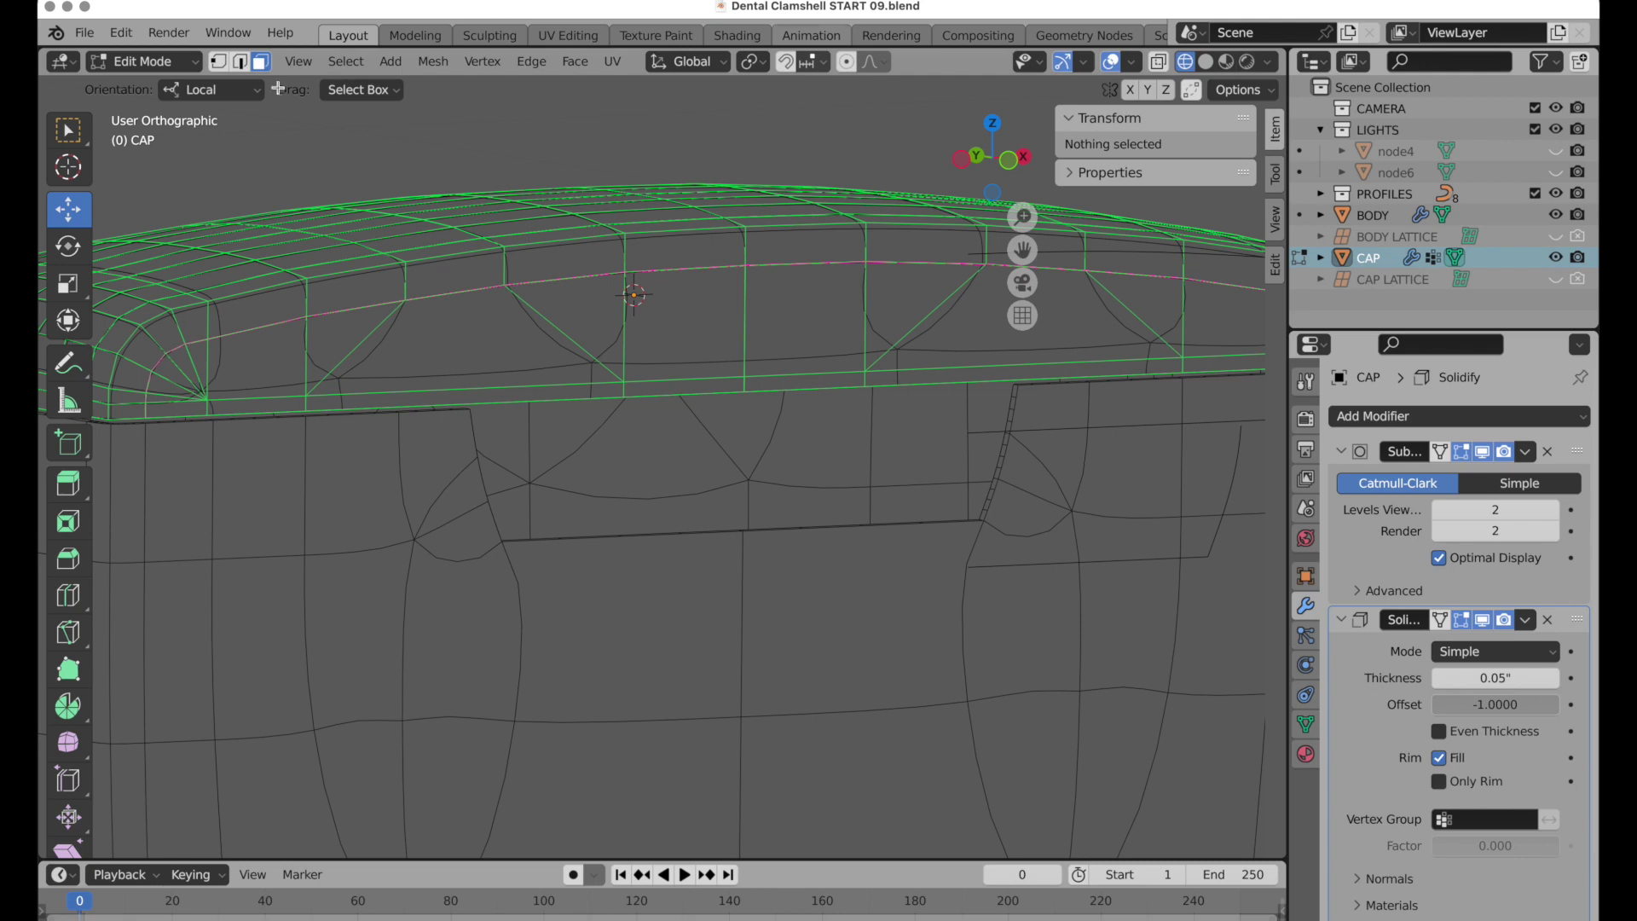
key(1)
drag(599, 431, 673, 336)
shift+drag(826, 411, 888, 339)
shift+scroll(905, 456, up, 2)
middle_drag(906, 457, 891, 462)
key(s)
key(x)
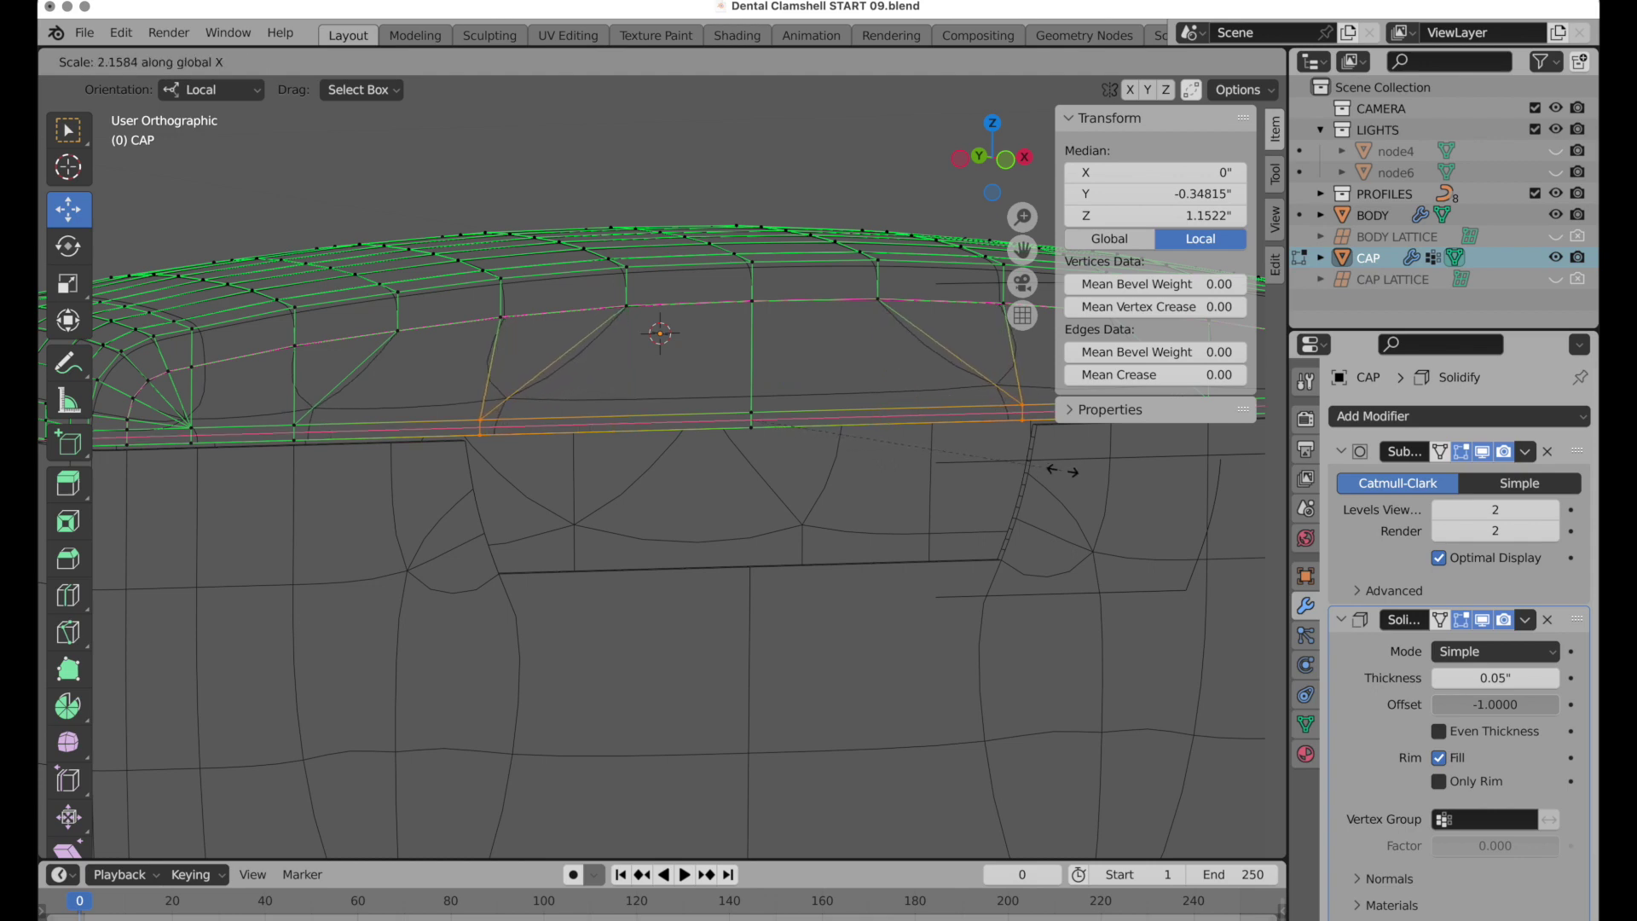
click(1059, 471)
Select the two front bottom edges and hide the Subdivision result in the viewport.
shift+middle_drag(958, 515, 884, 486)
click(240, 62)
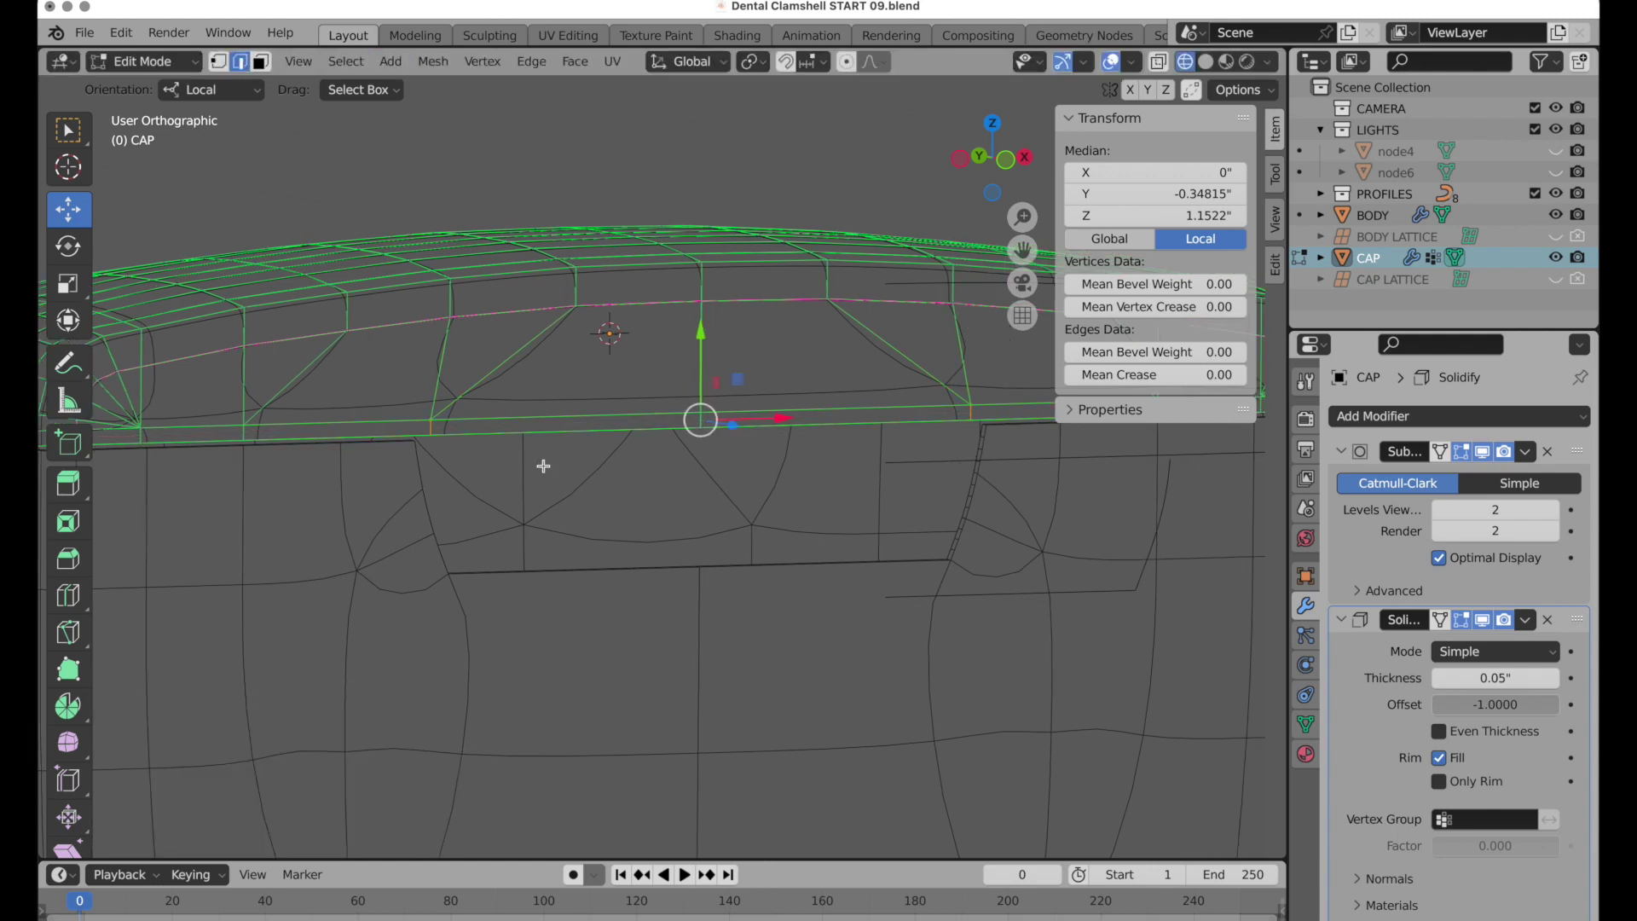
click(538, 433)
shift+click(799, 423)
middle_drag(862, 477, 827, 488)
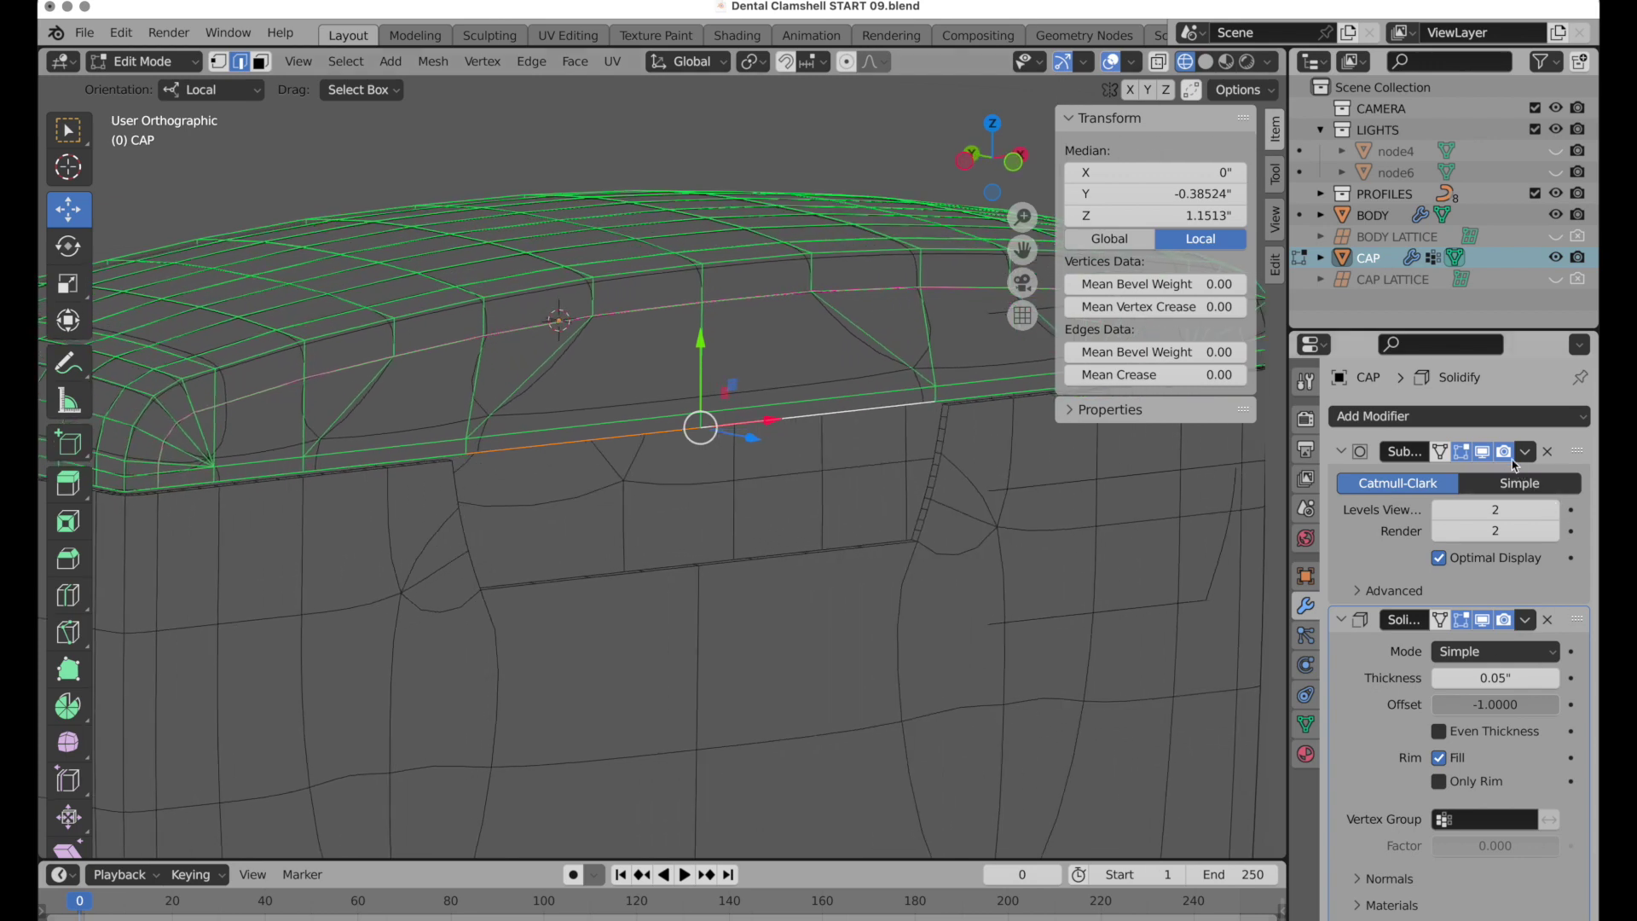
click(1484, 452)
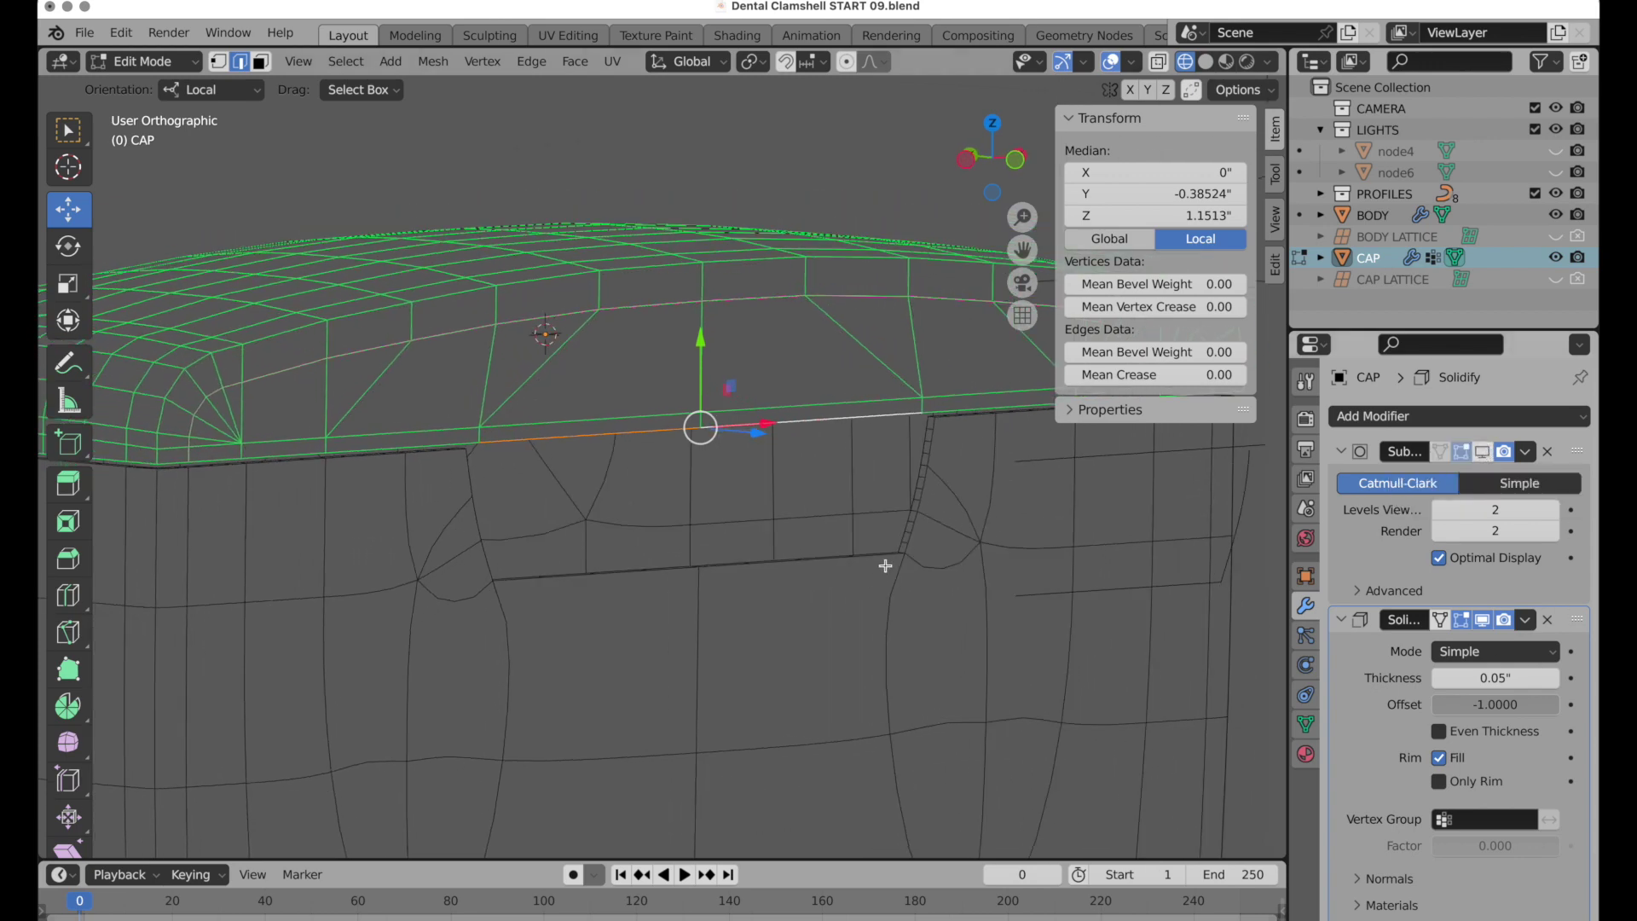
middle_drag(841, 652, 684, 473)
scroll(712, 448, up, 2)
Extend the front edges down along Z so the flap reaches about 0.79 inches.
key(g)
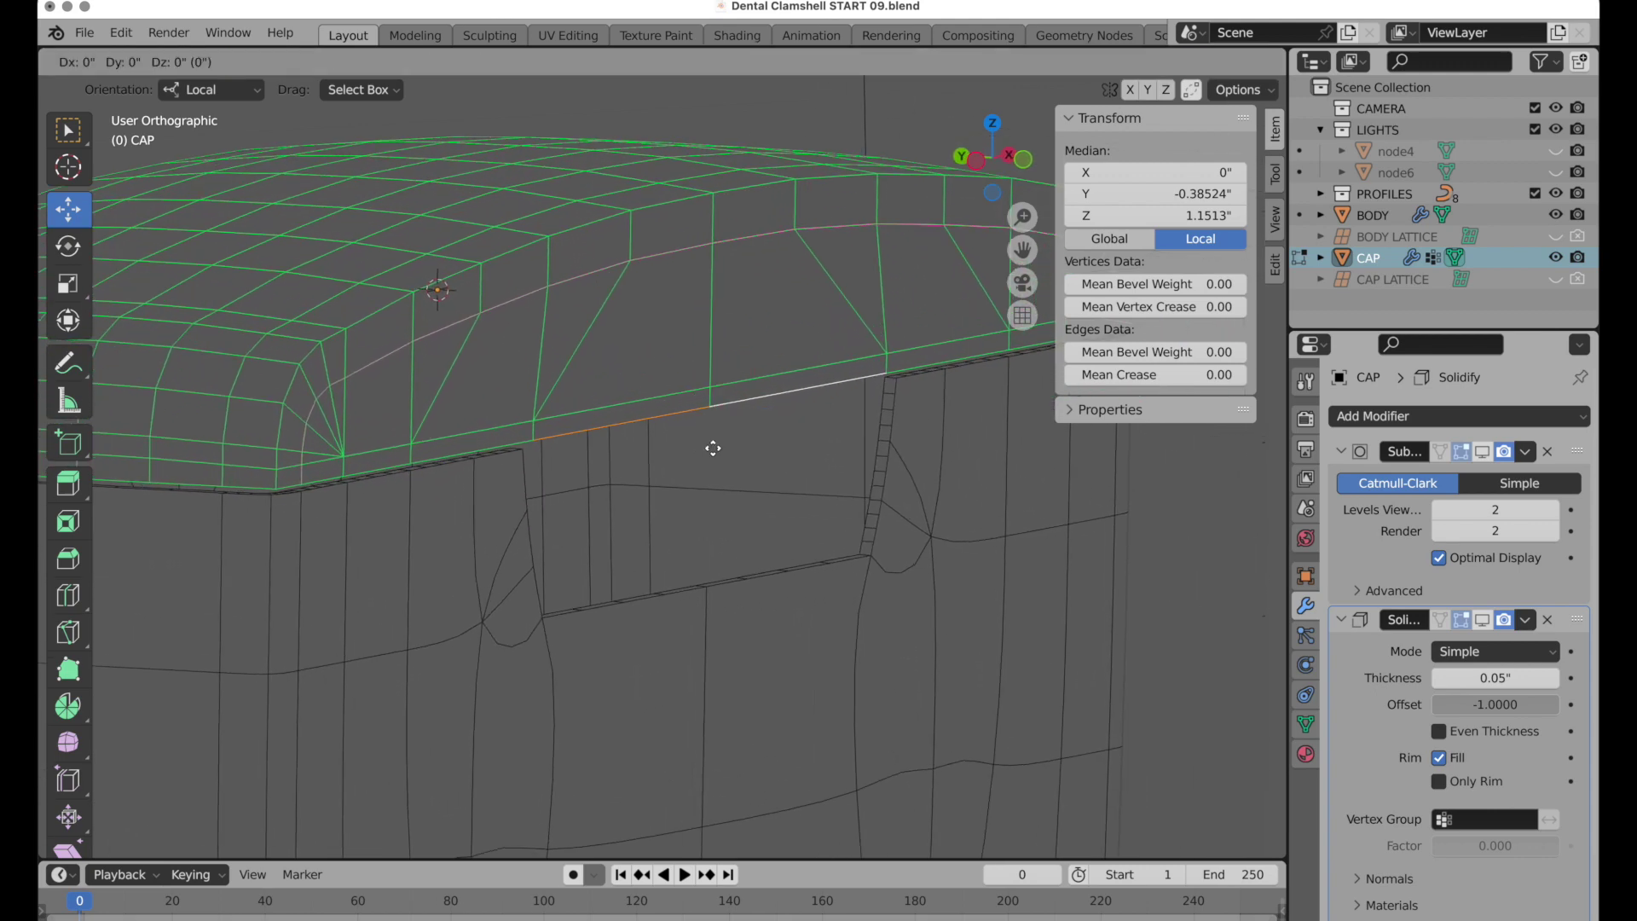
key(z)
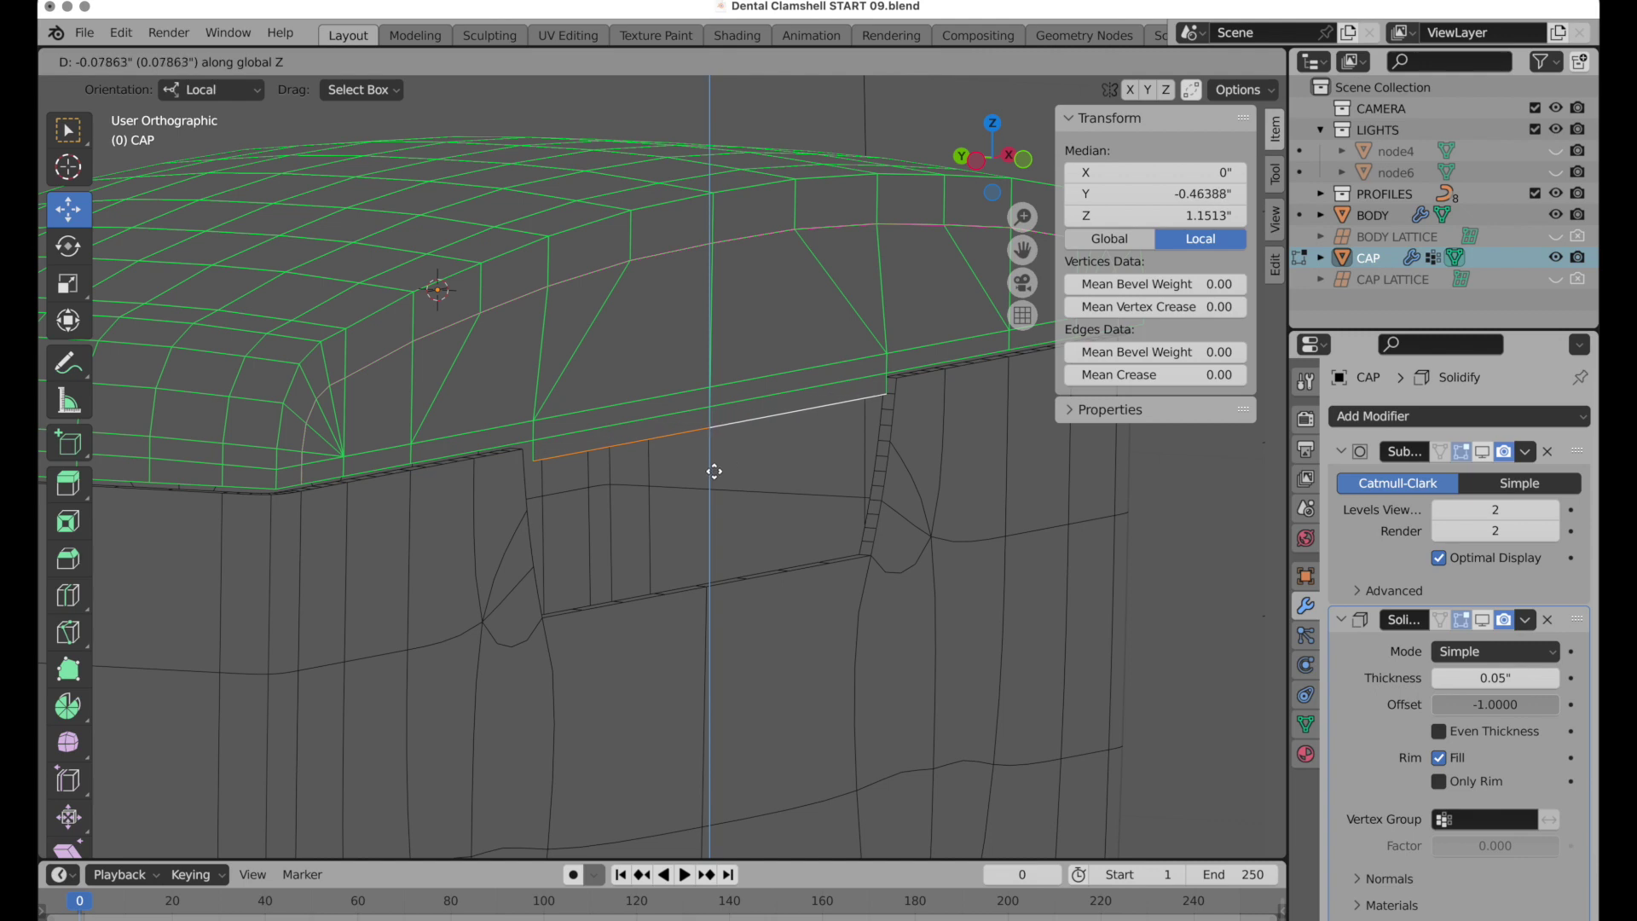
click(714, 473)
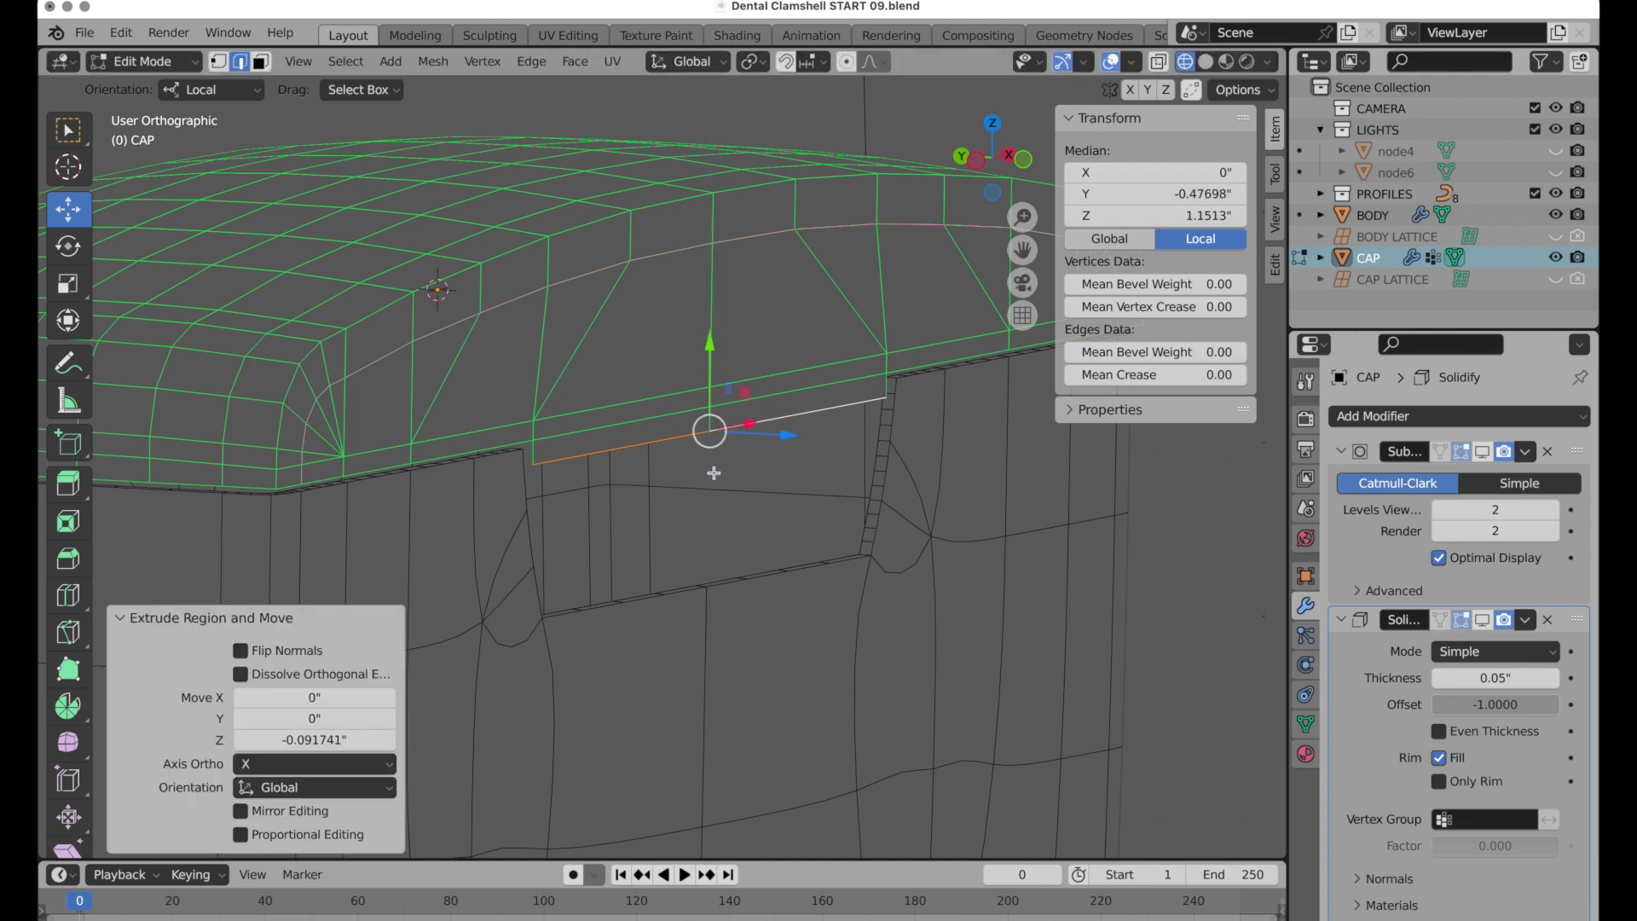
key(g)
key(z)
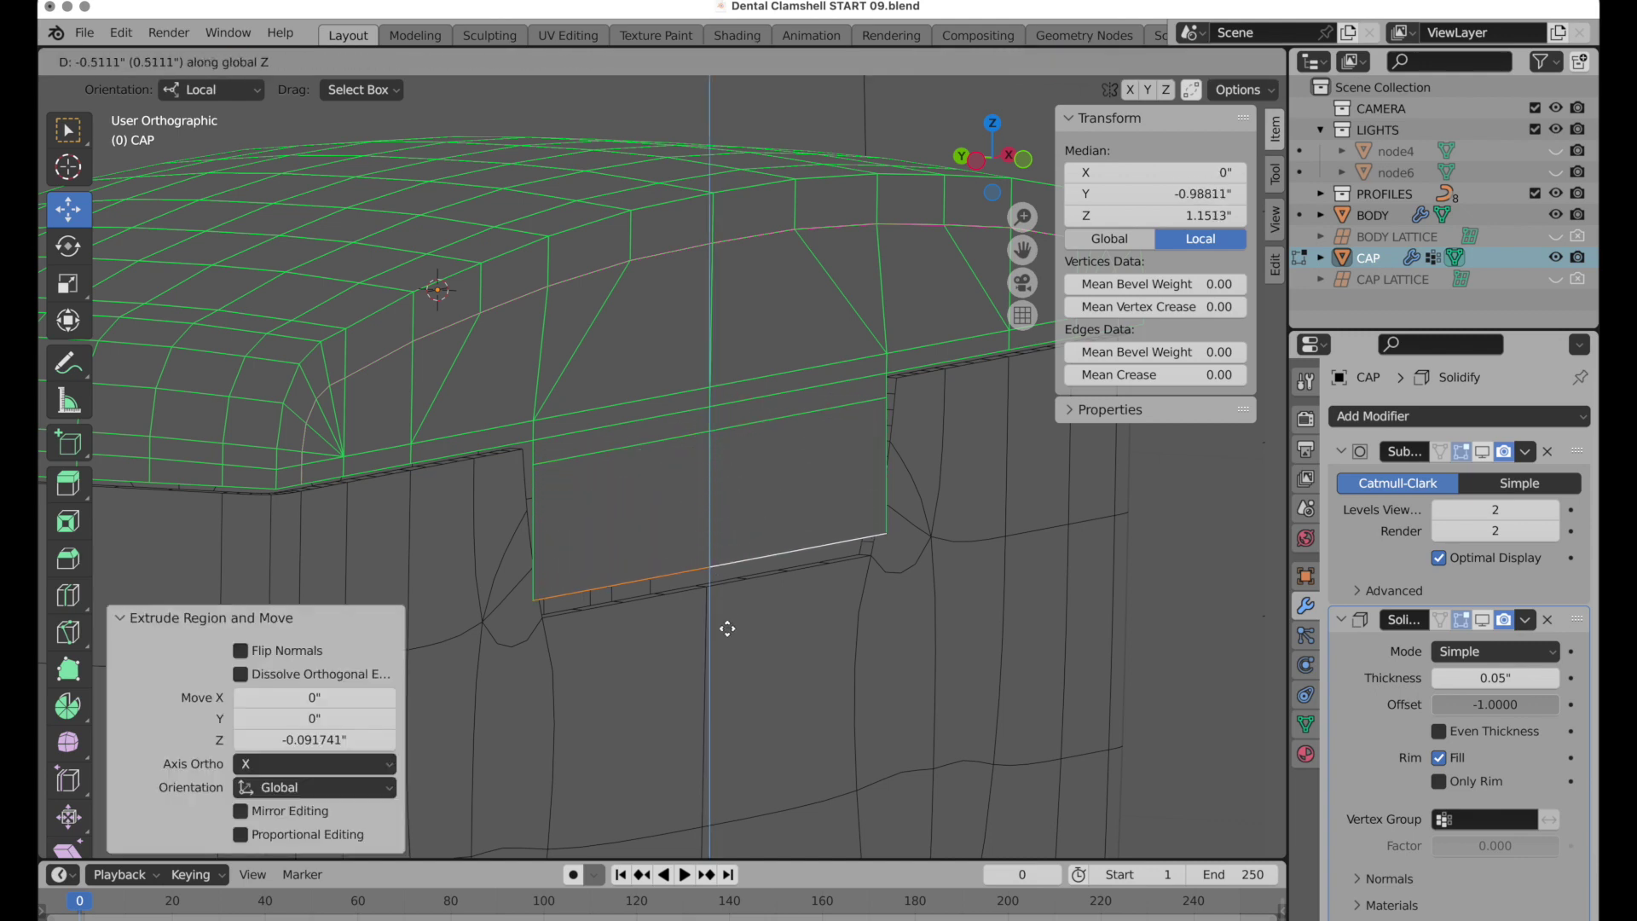
click(729, 684)
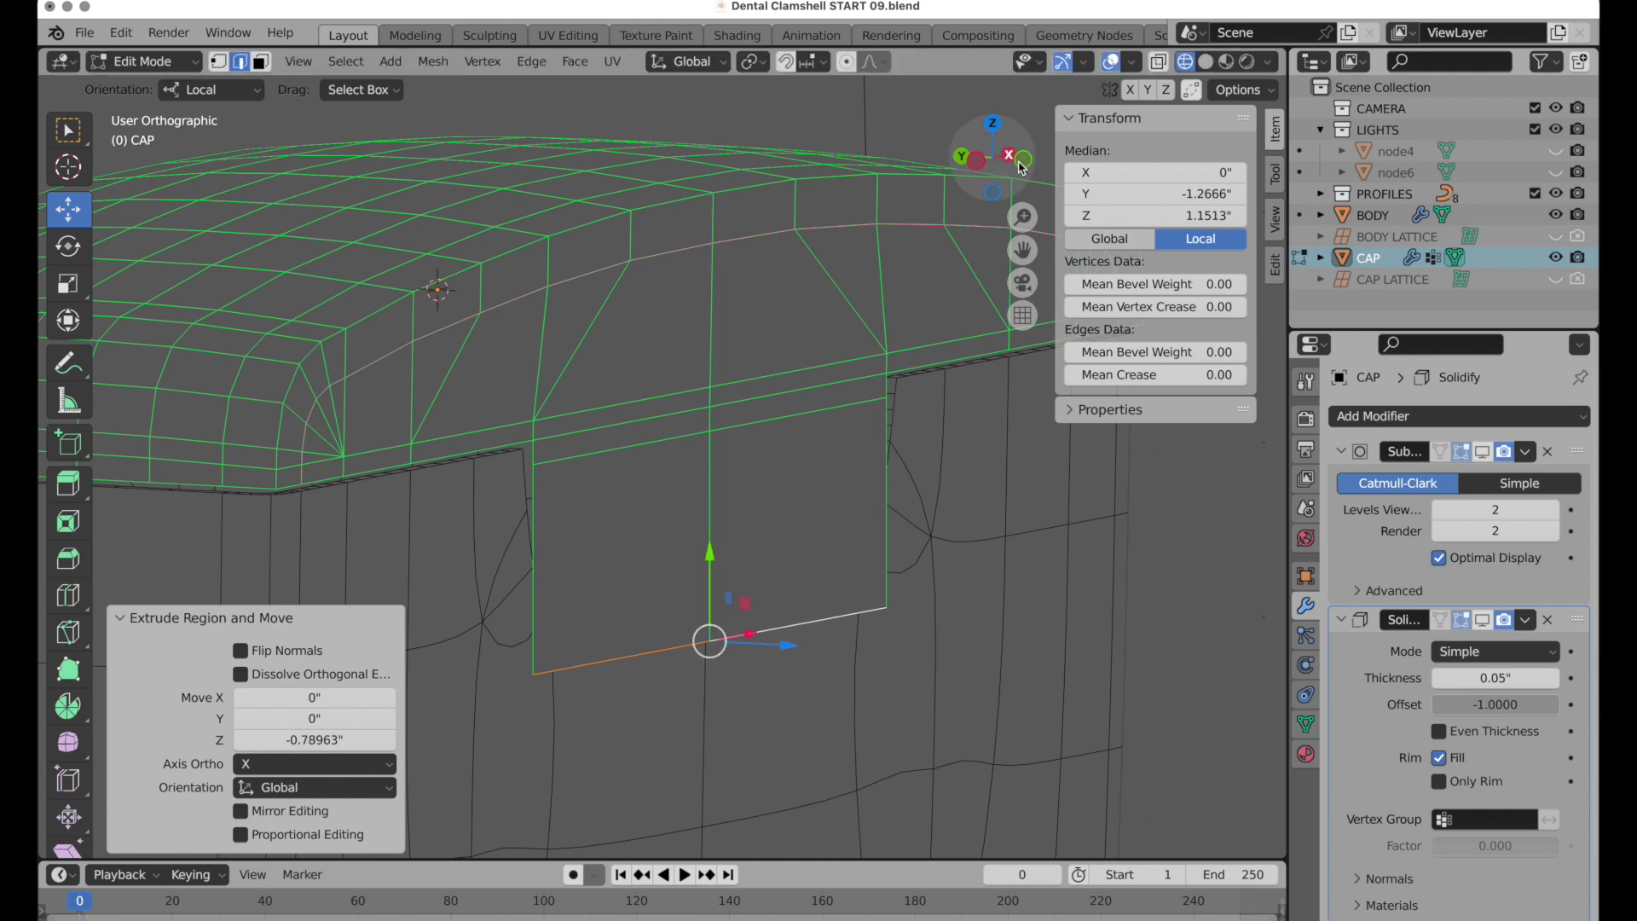
In Front view, narrow the flap's bottom edge to 0.857 along X.
key(grave)
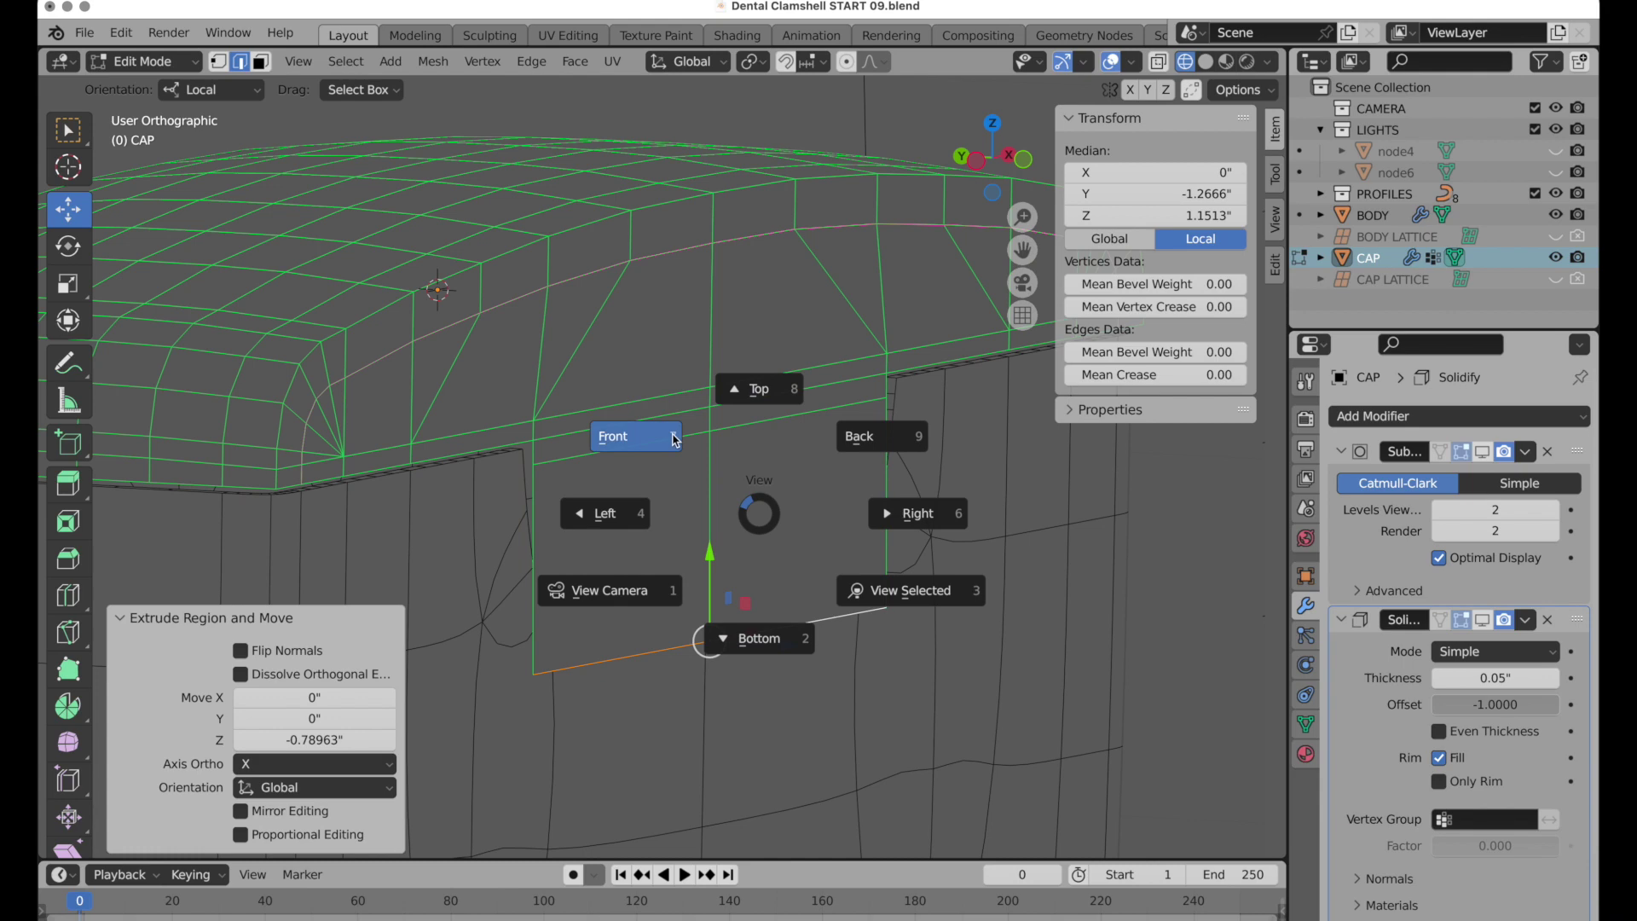
click(754, 508)
shift+middle_drag(974, 570, 1106, 589)
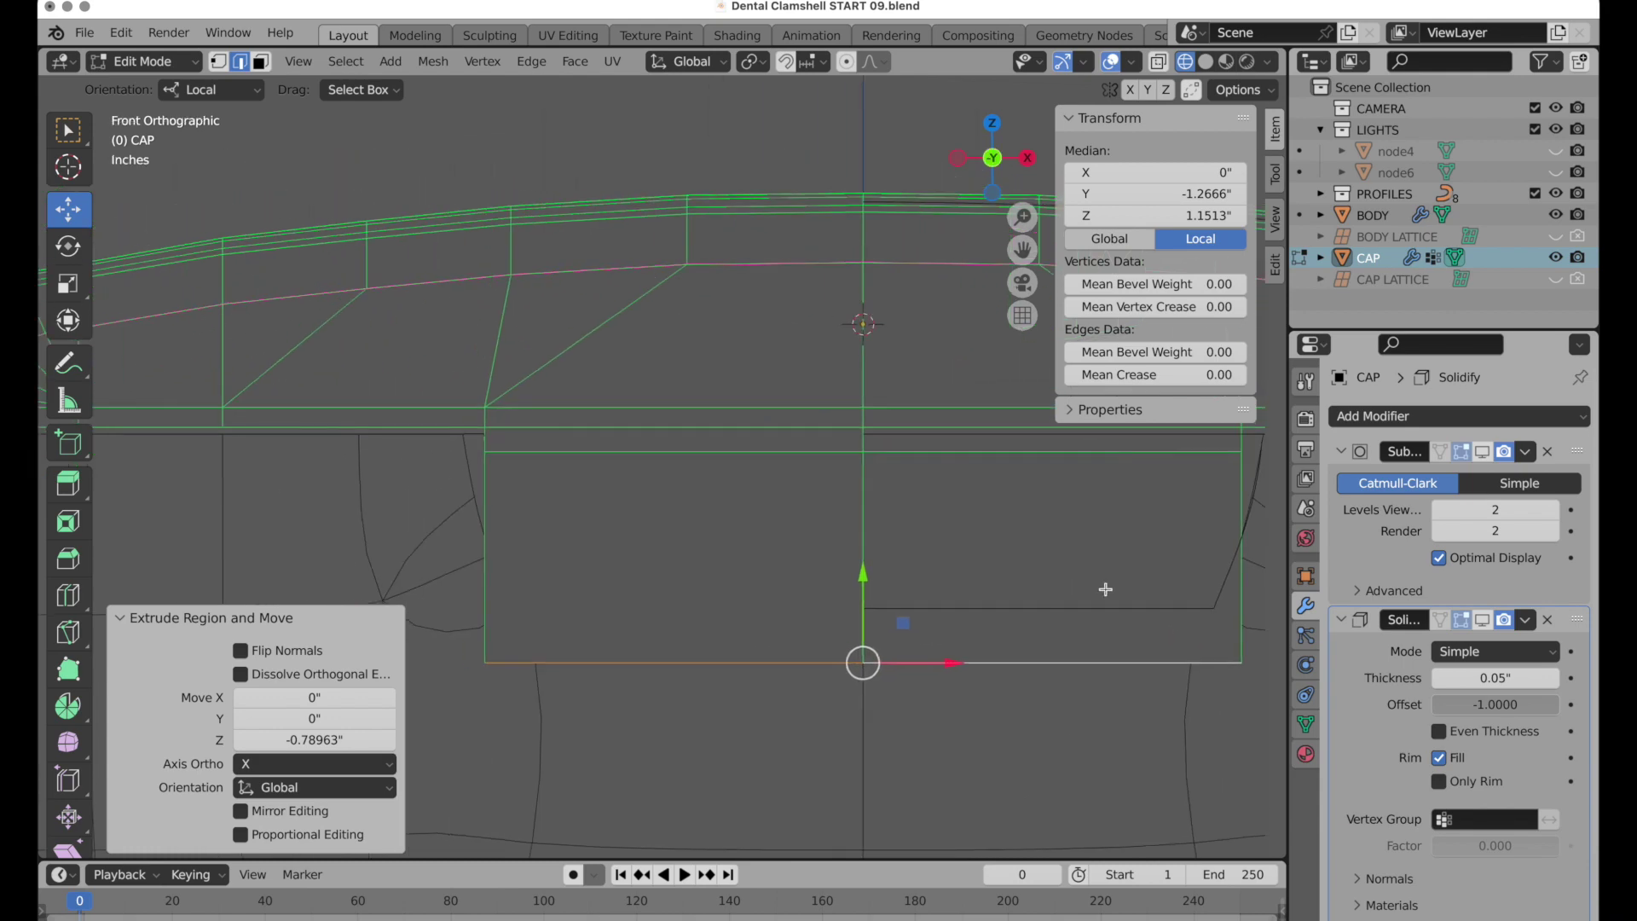
key(s)
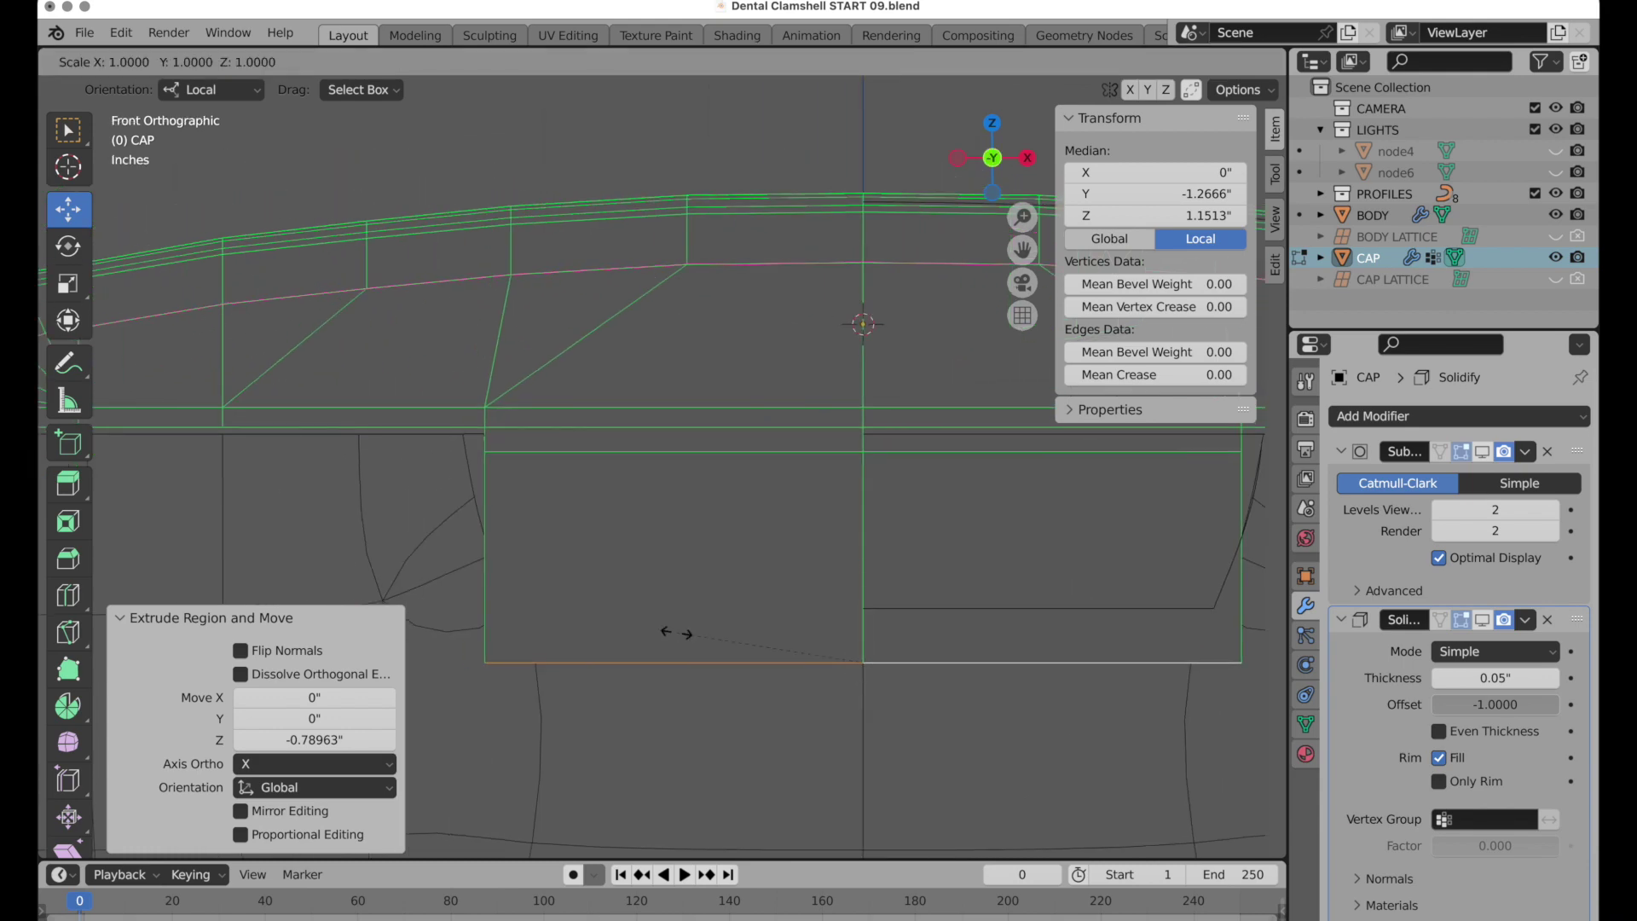
key(x)
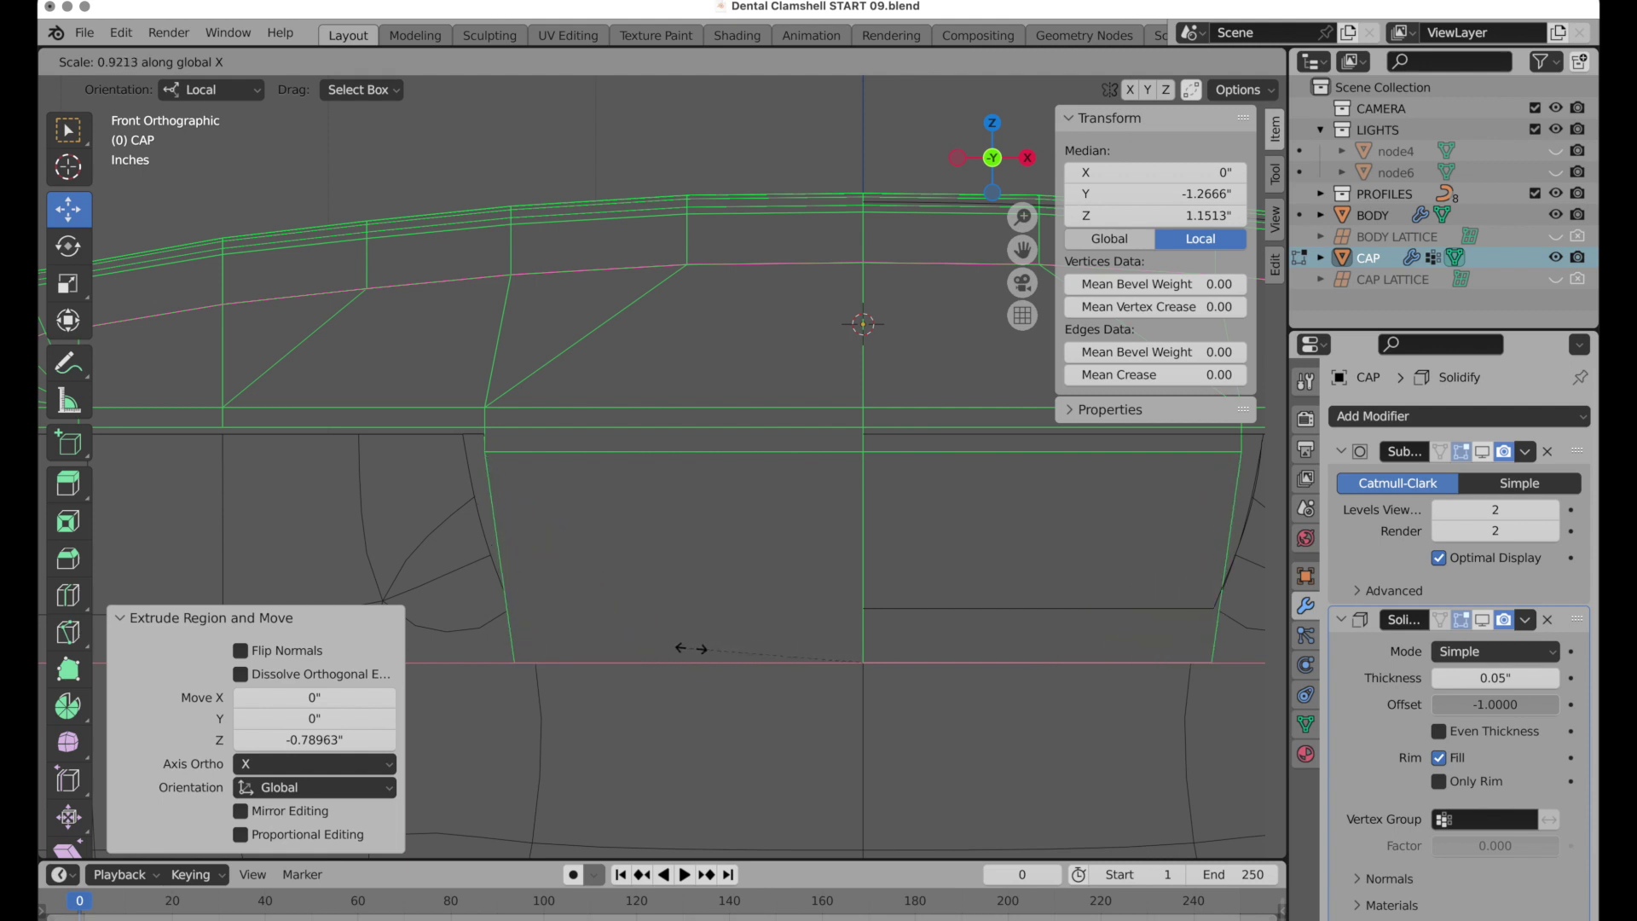
click(701, 650)
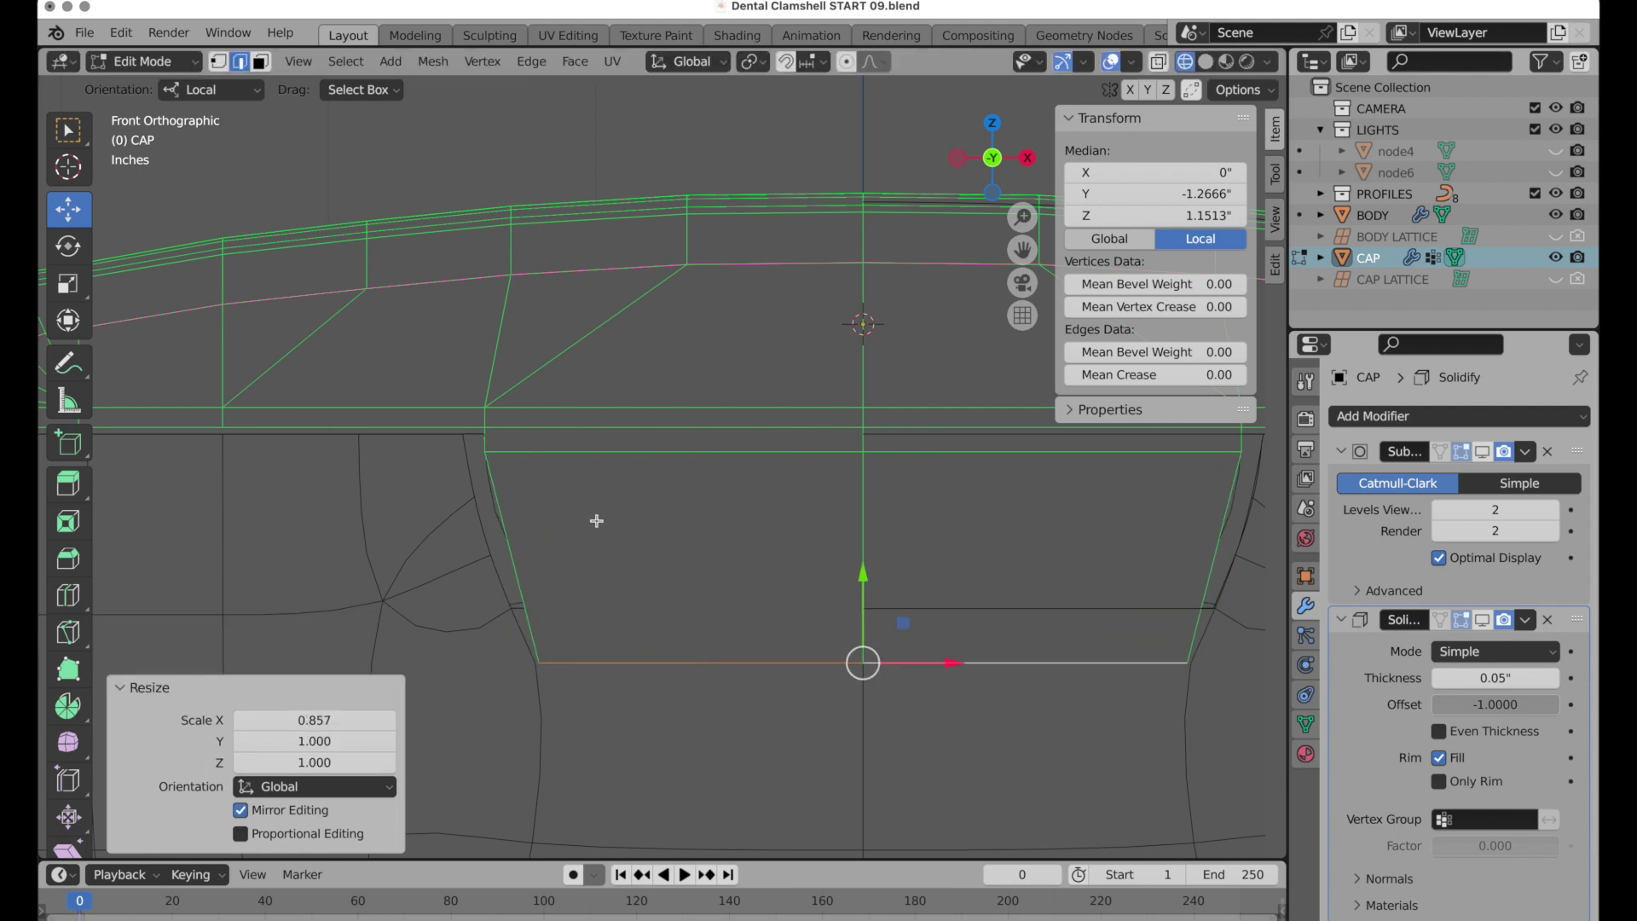
Narrow the flap's upper loops along X to 0.986 and 0.985.
alt+click(530, 451)
key(s)
key(x)
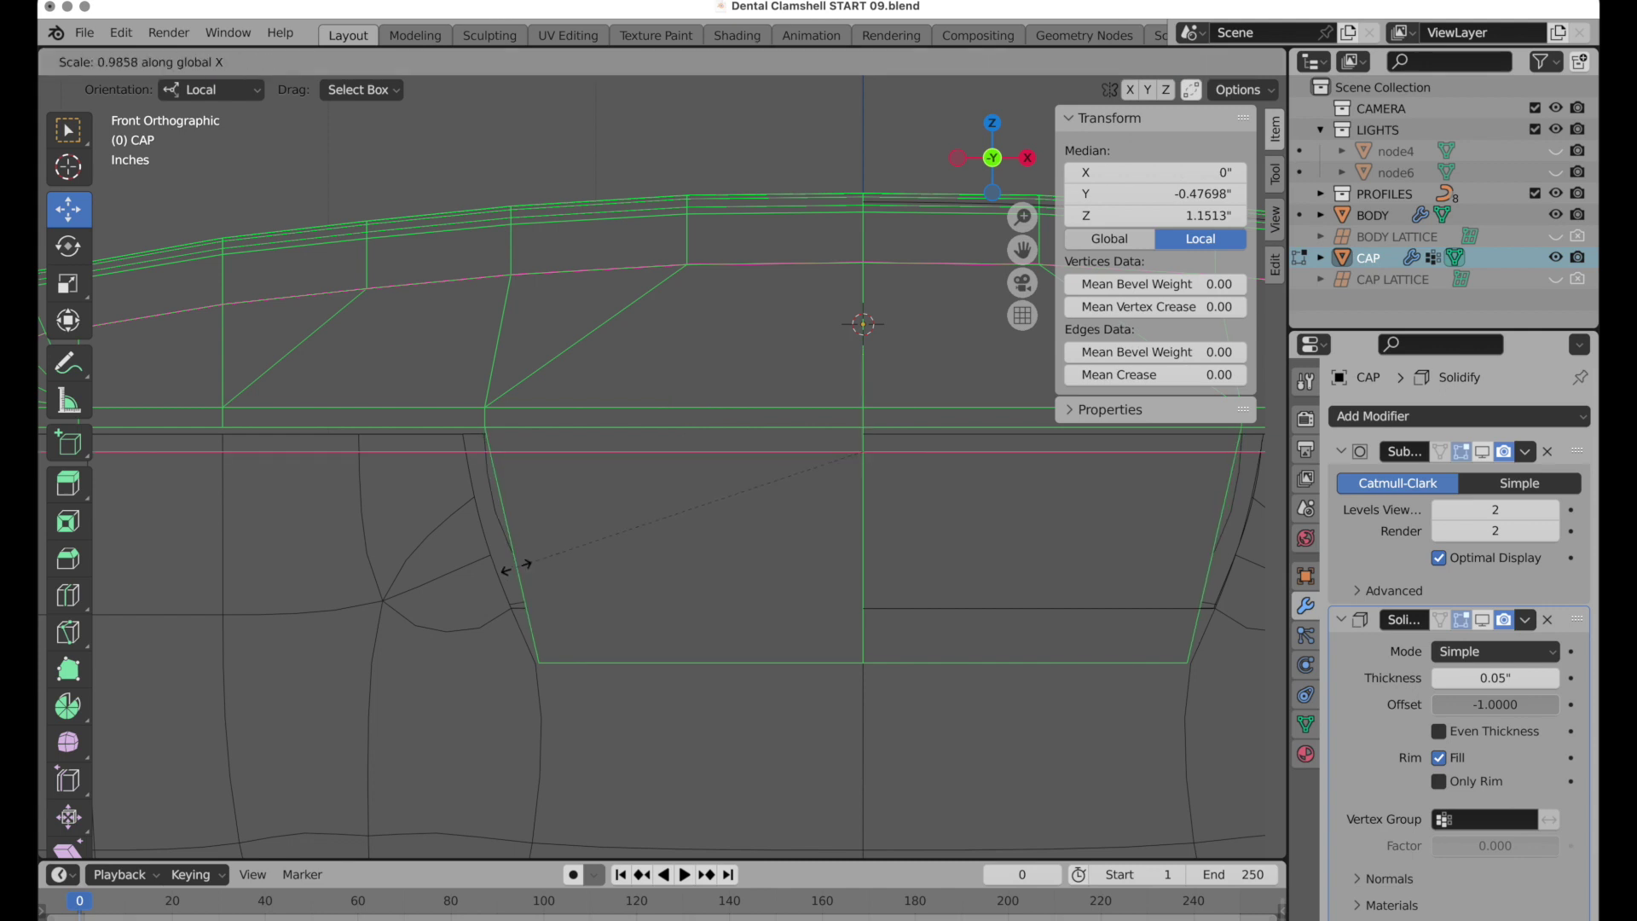
click(516, 567)
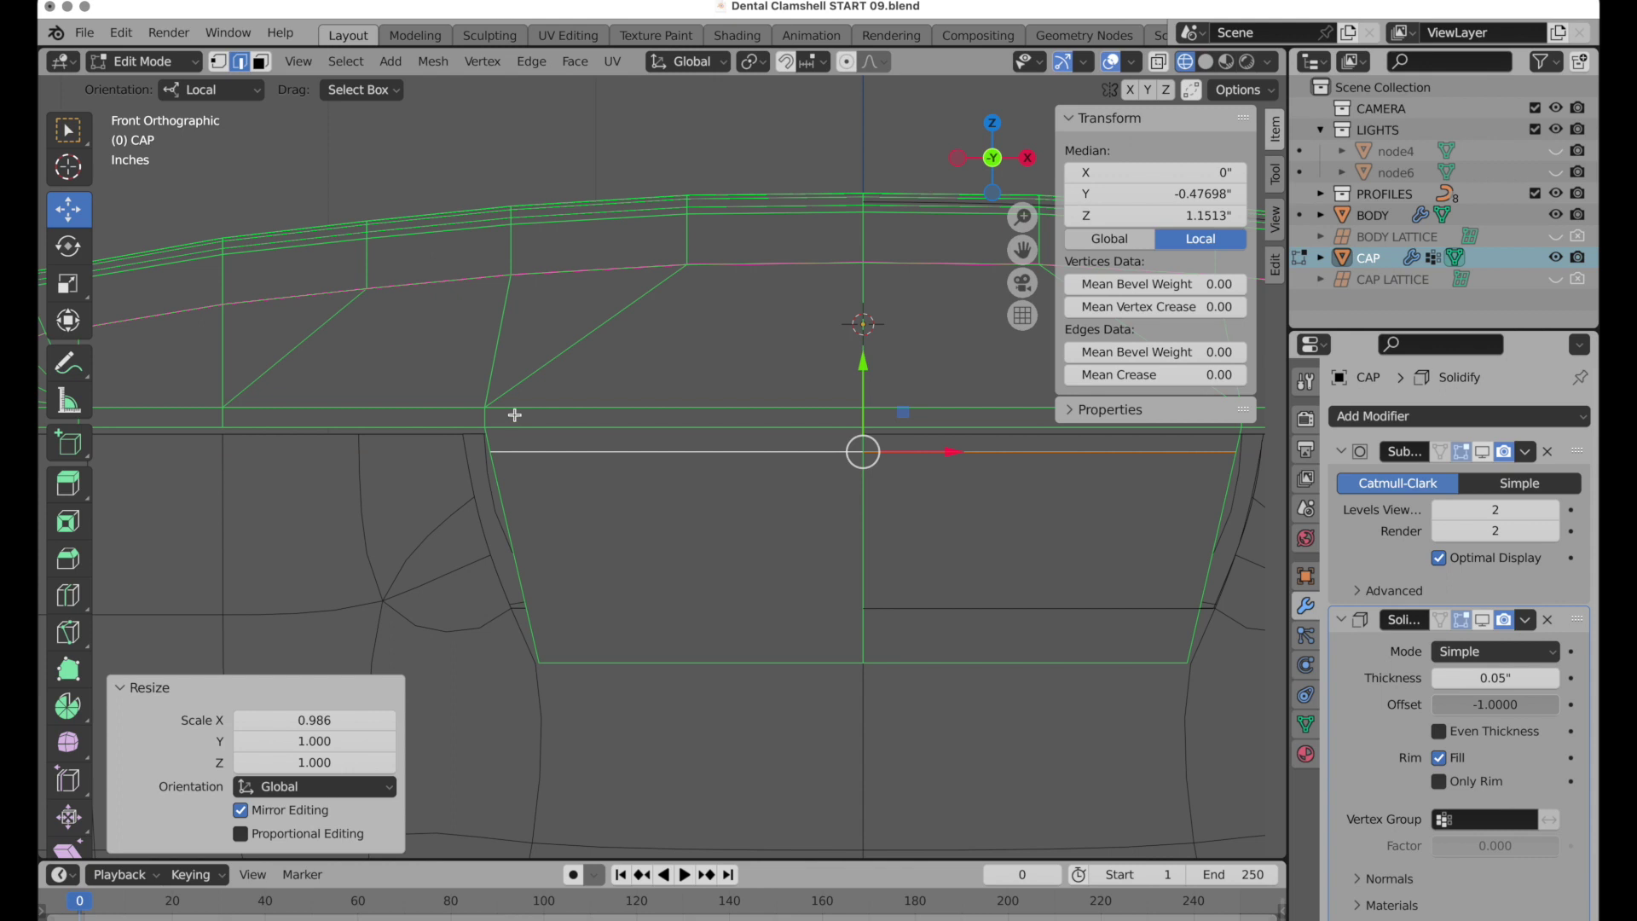
alt+shift+click(515, 426)
alt+shift+click(930, 428)
shift+middle_drag(800, 523, 742, 562)
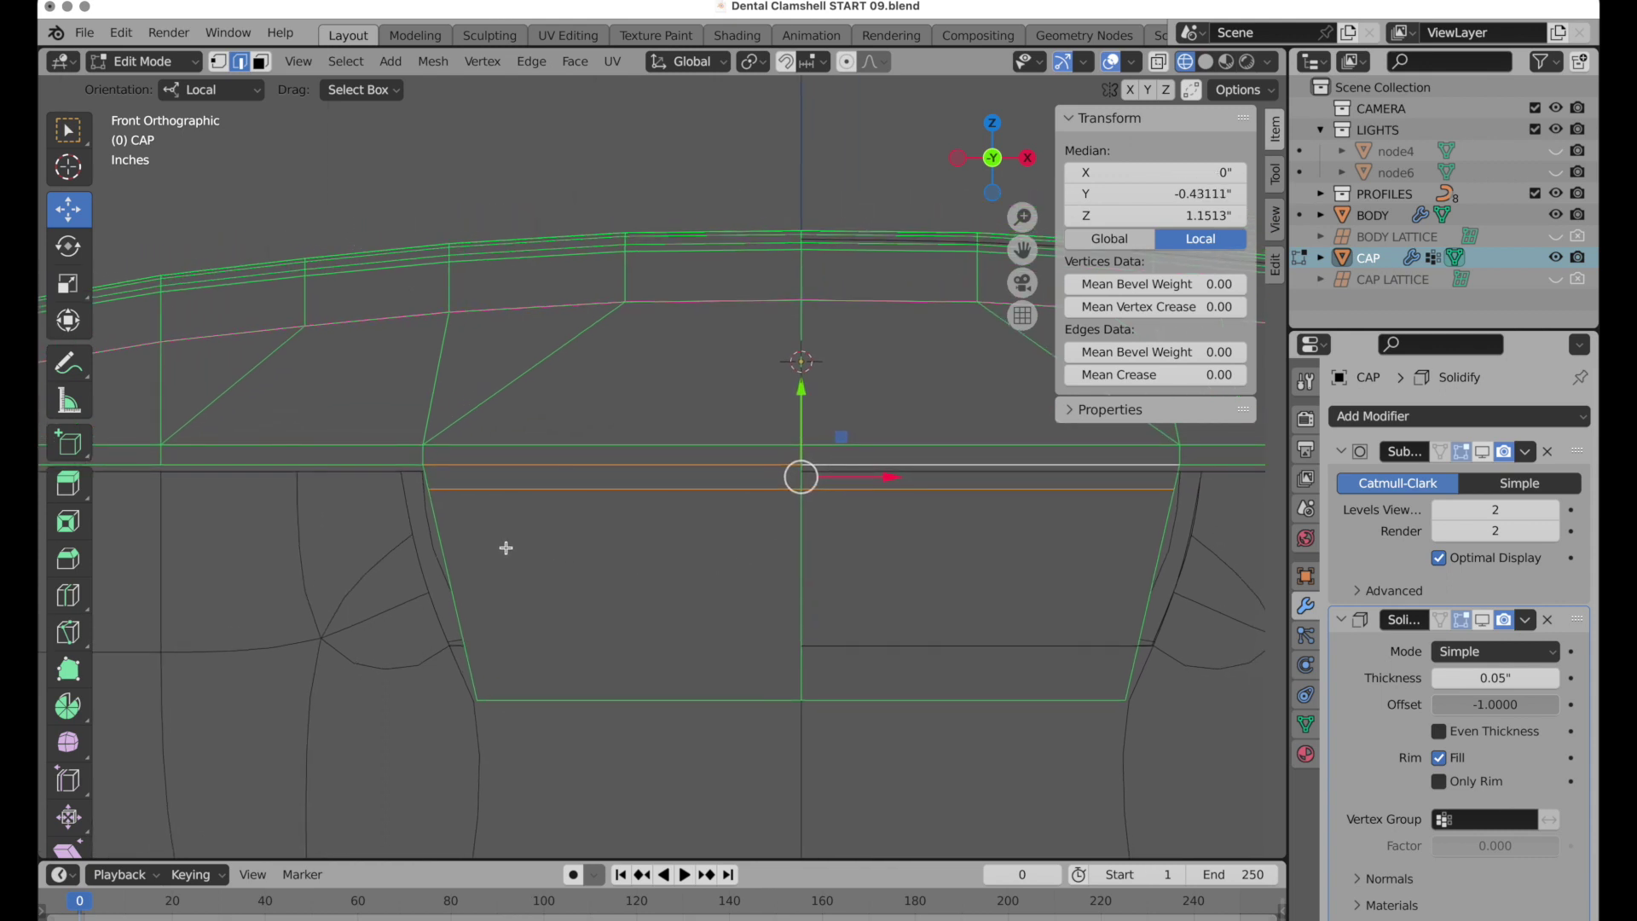
key(s)
key(x)
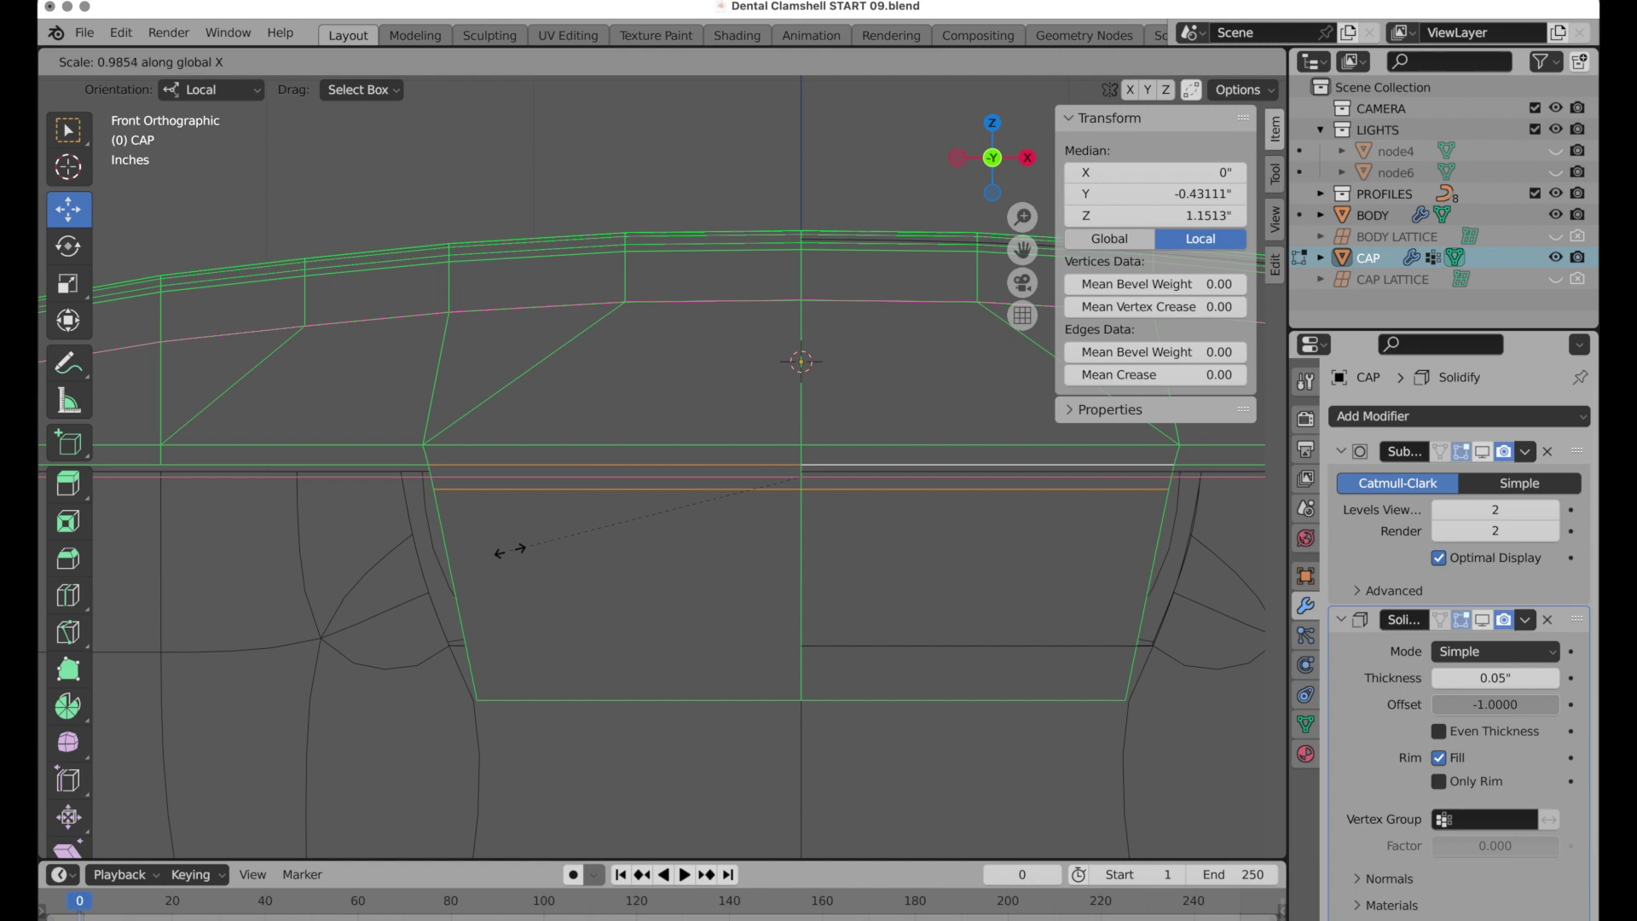
click(508, 550)
middle_drag(501, 693, 632, 628)
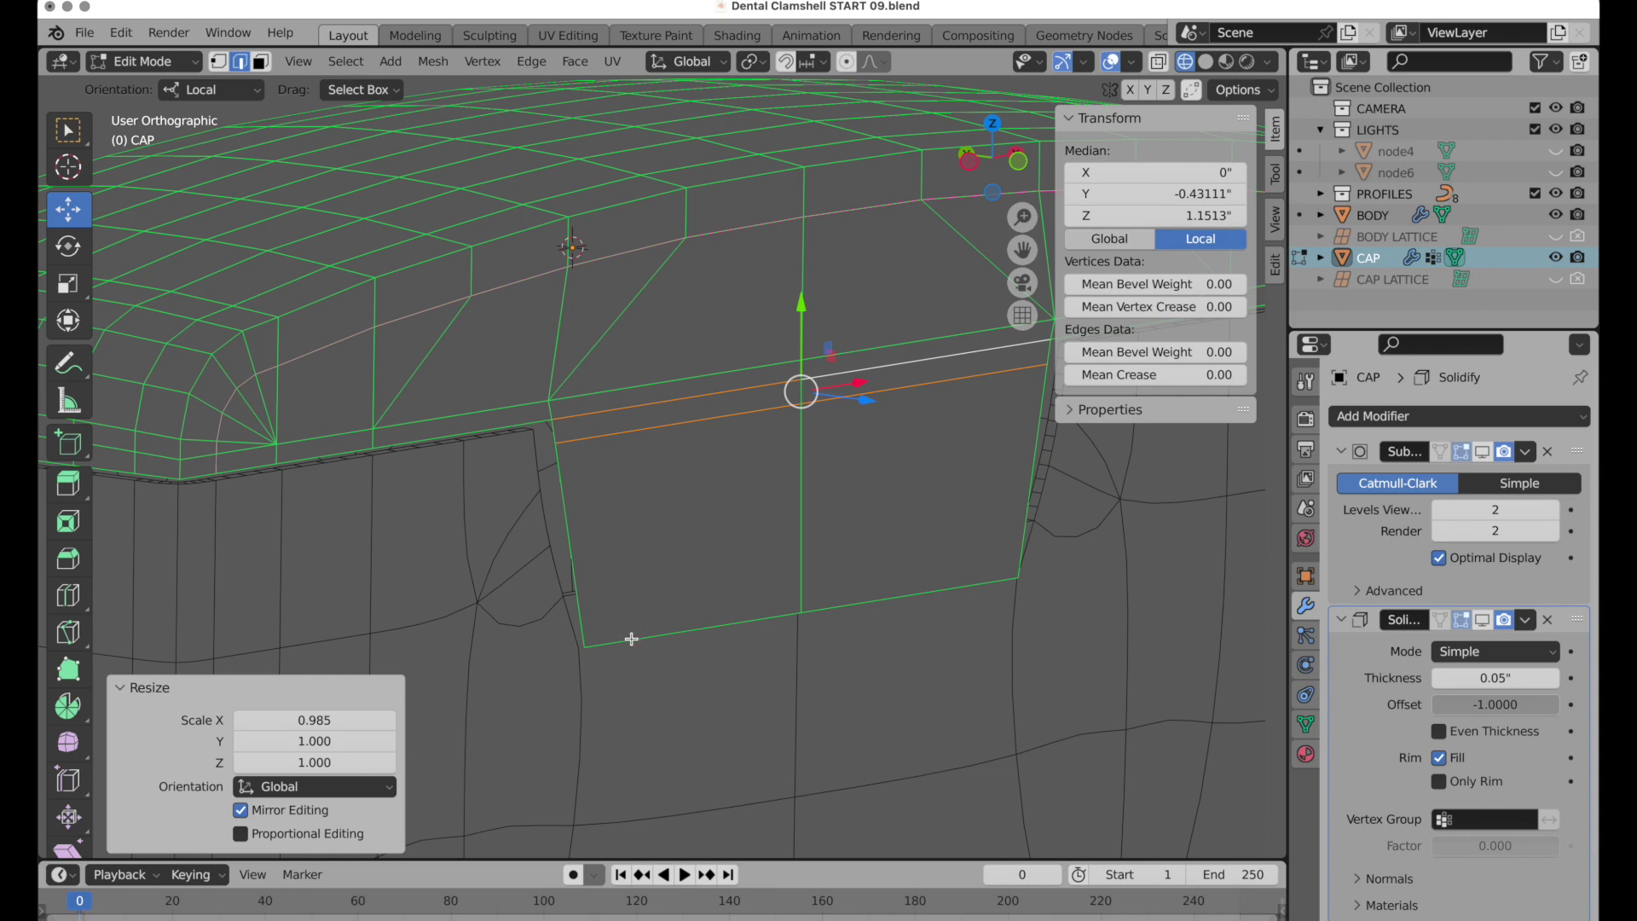
Cut three new horizontal edge loops across the flap.
click(68, 594)
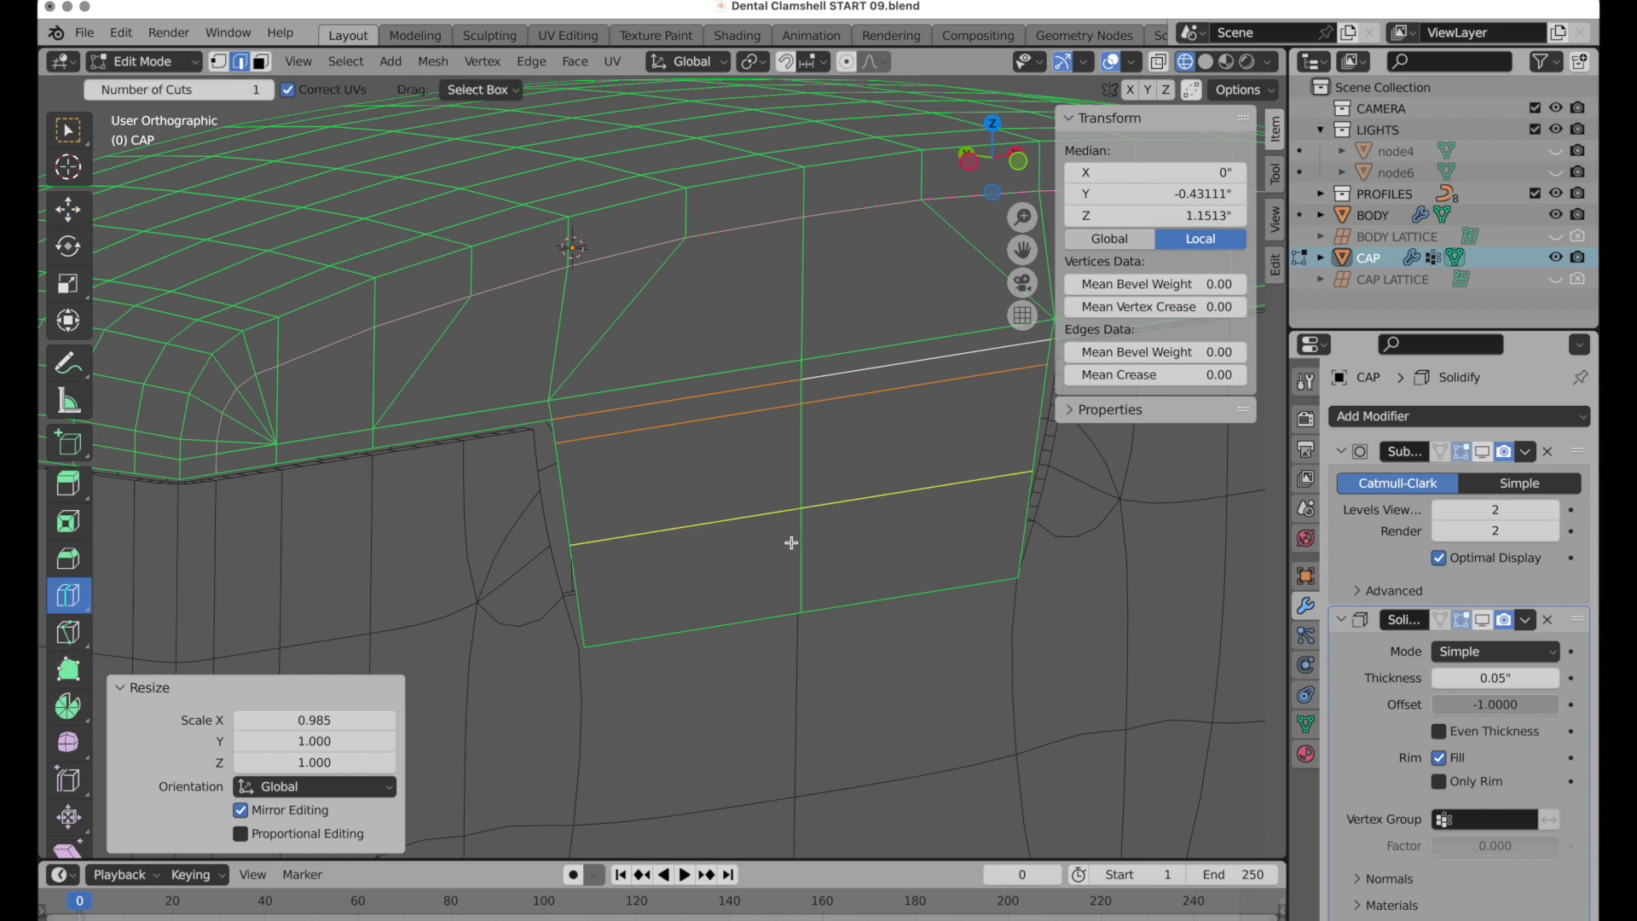
click(778, 517)
click(802, 460)
click(801, 557)
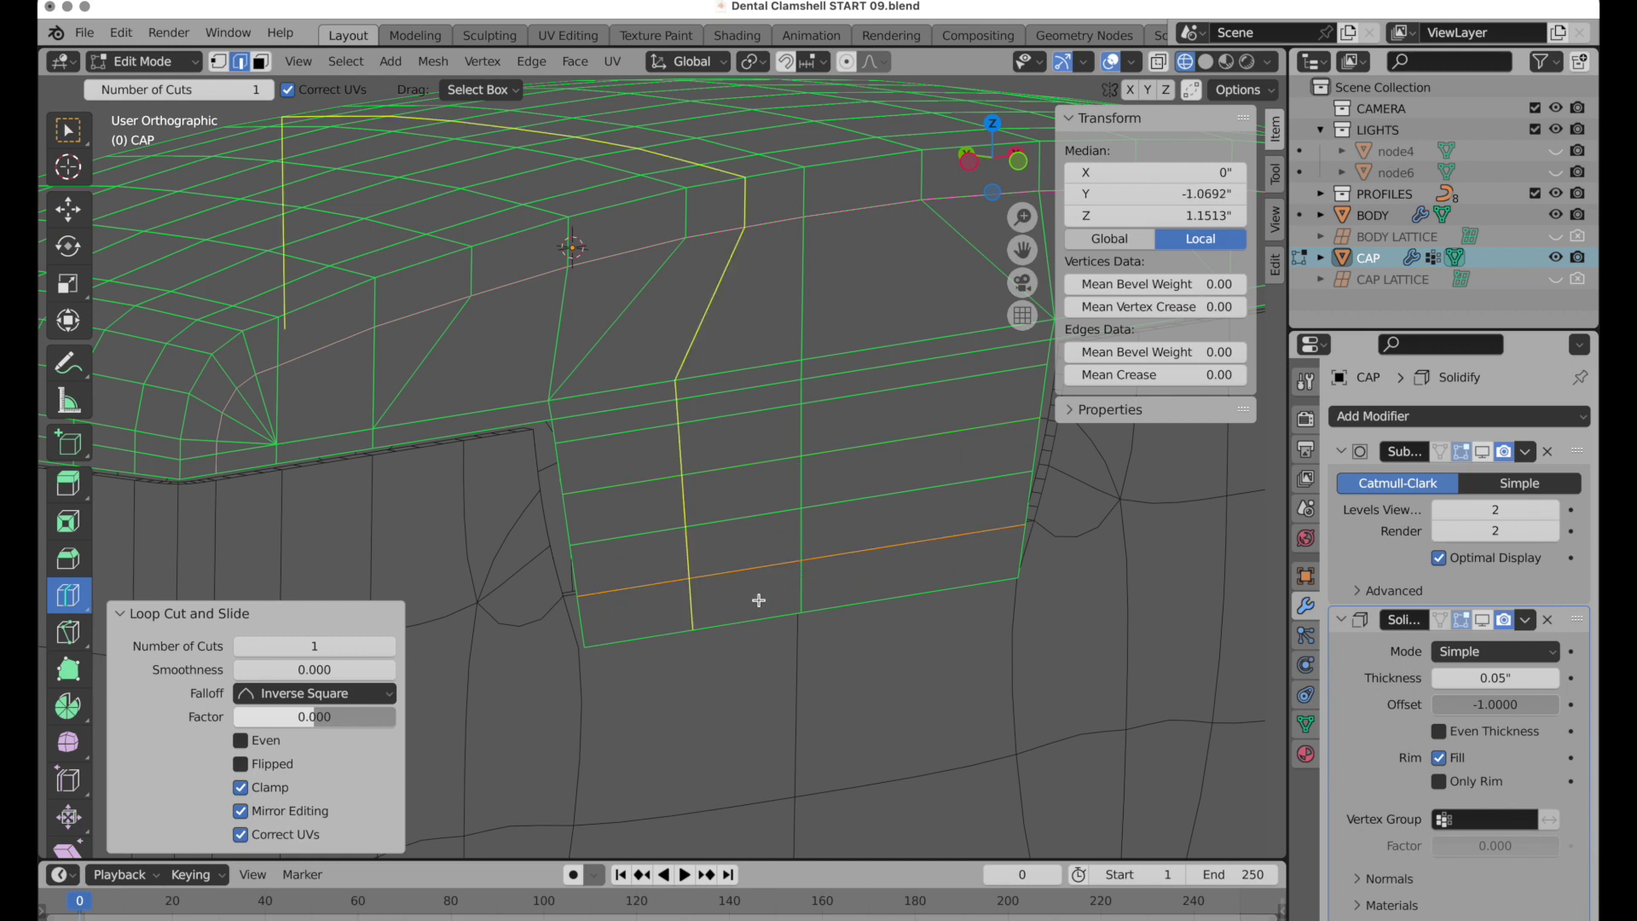
In Left view with X-ray, push the flap's bottom profile vertex outward.
click(69, 209)
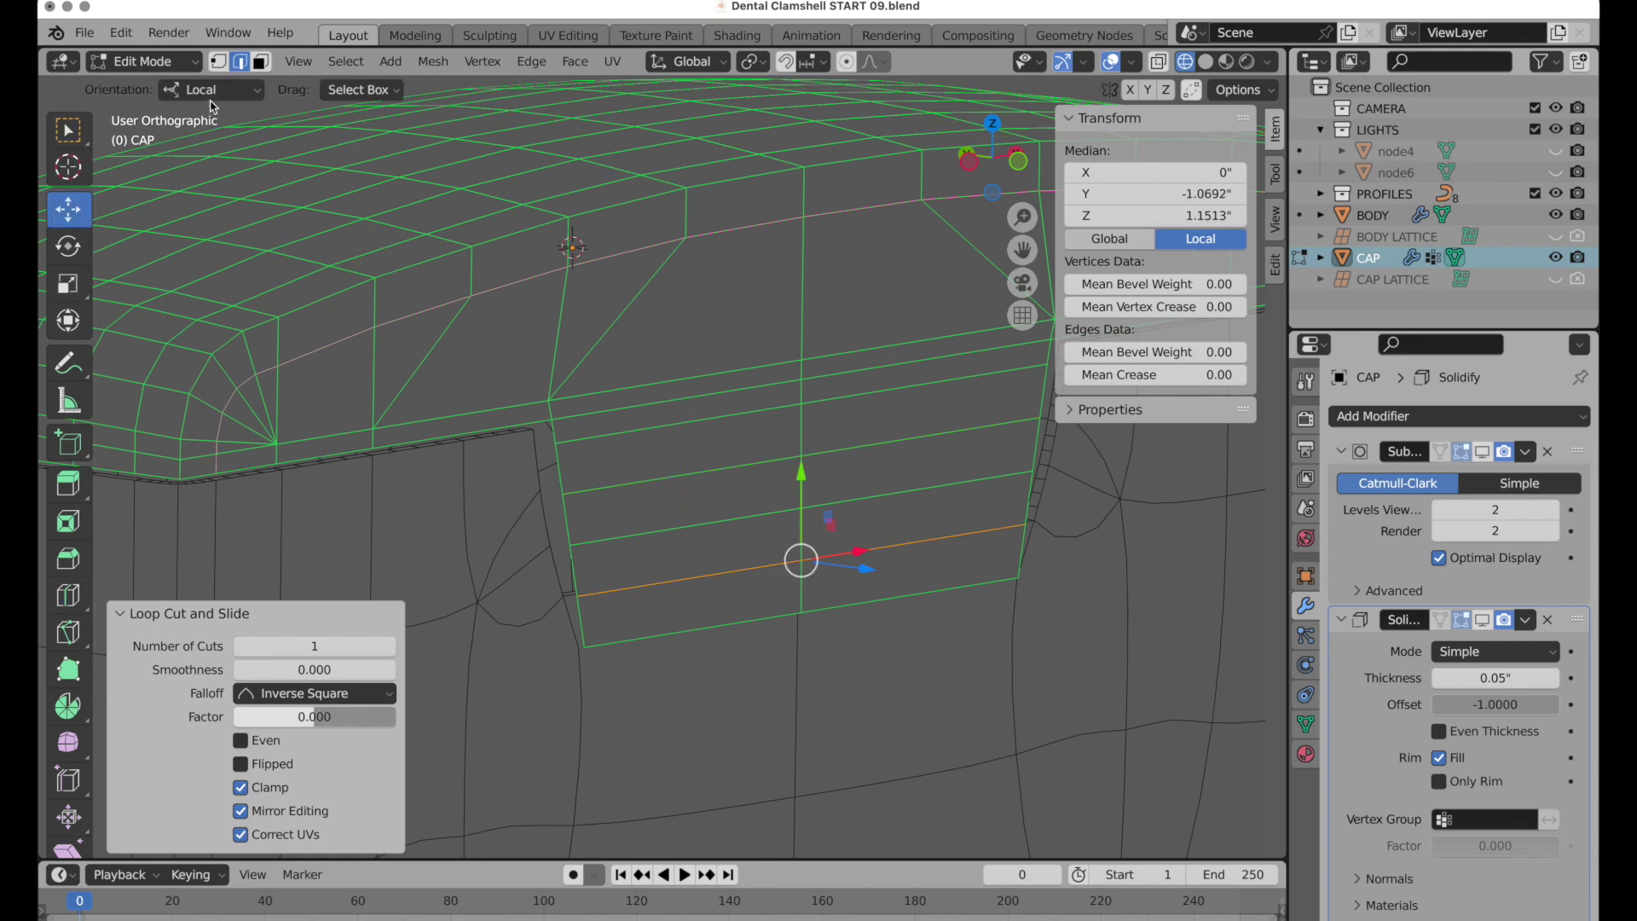
click(218, 61)
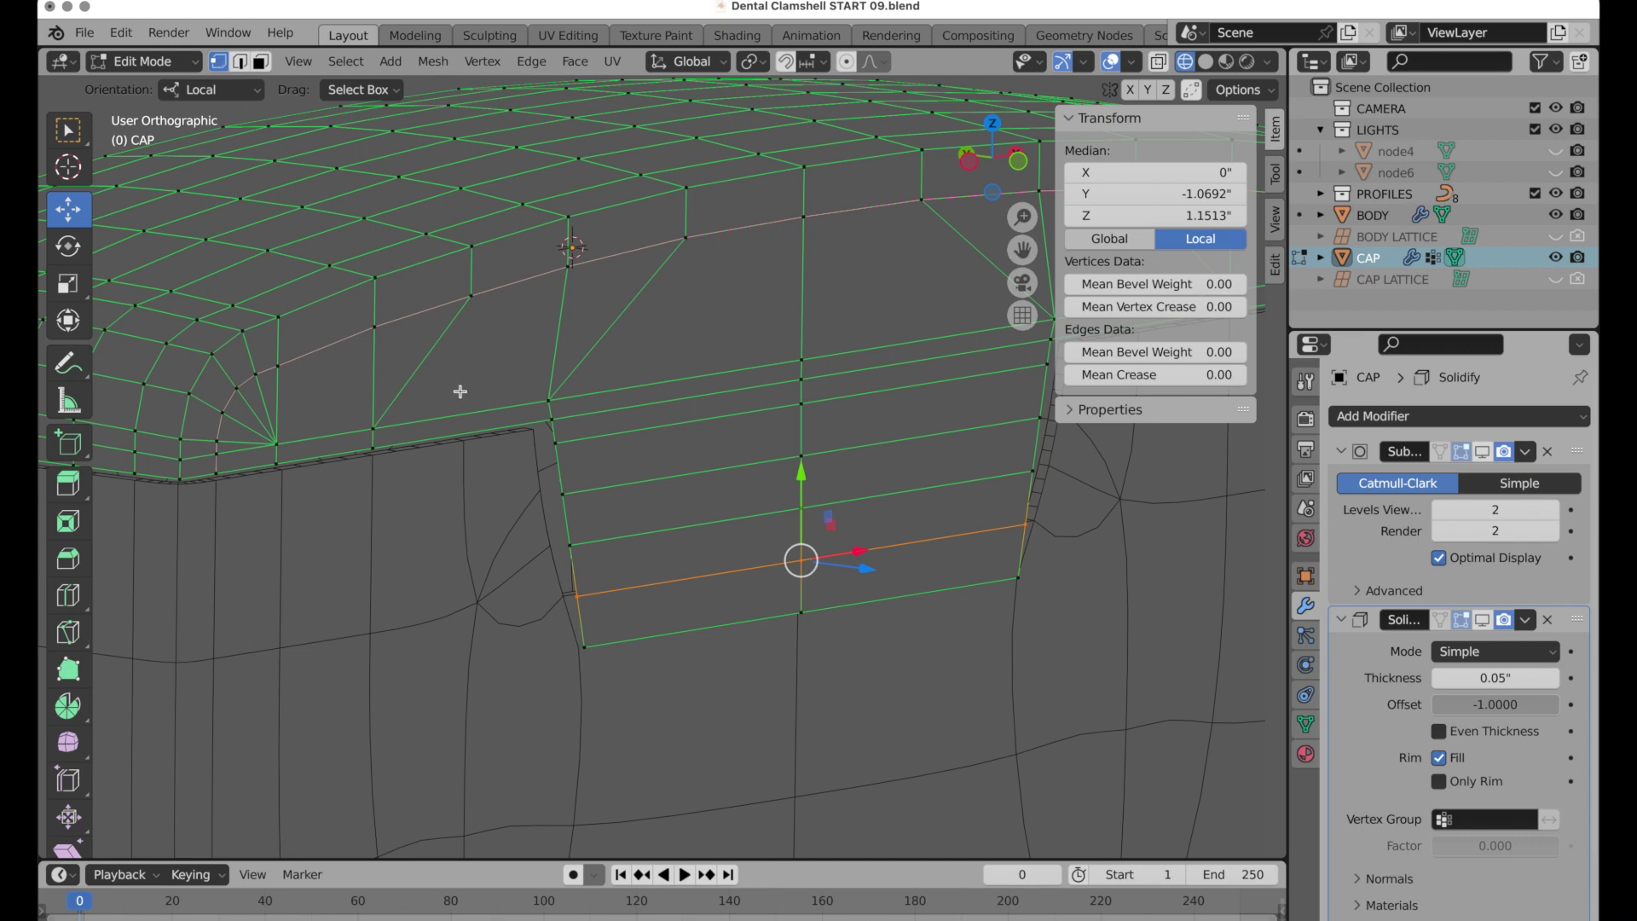
click(969, 162)
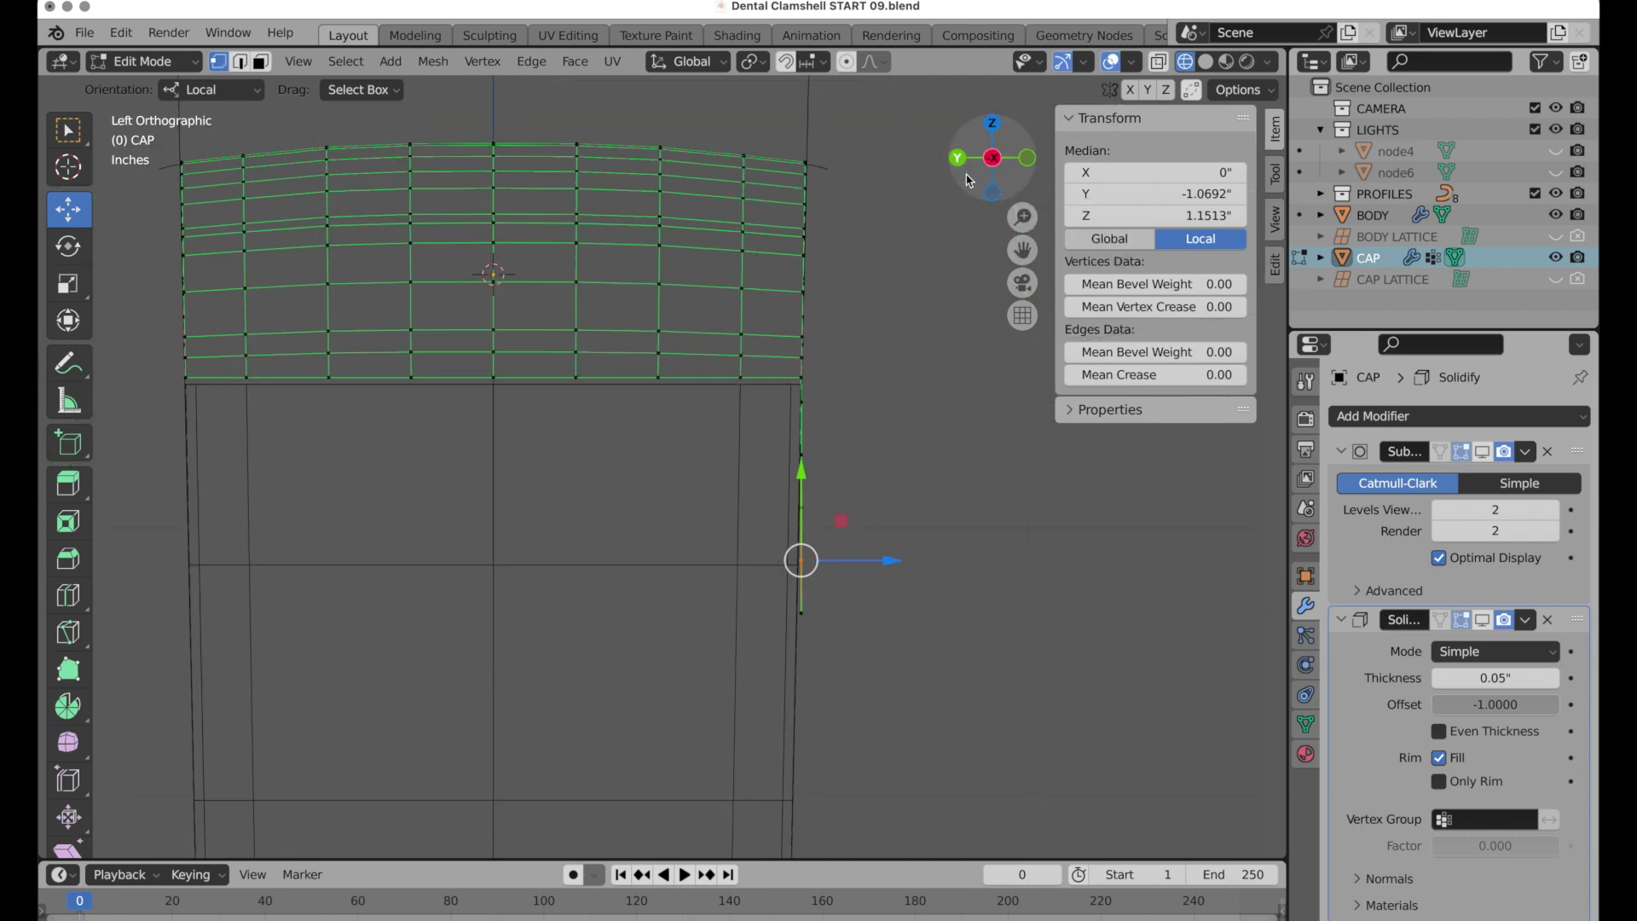
scroll(817, 600, up, 5)
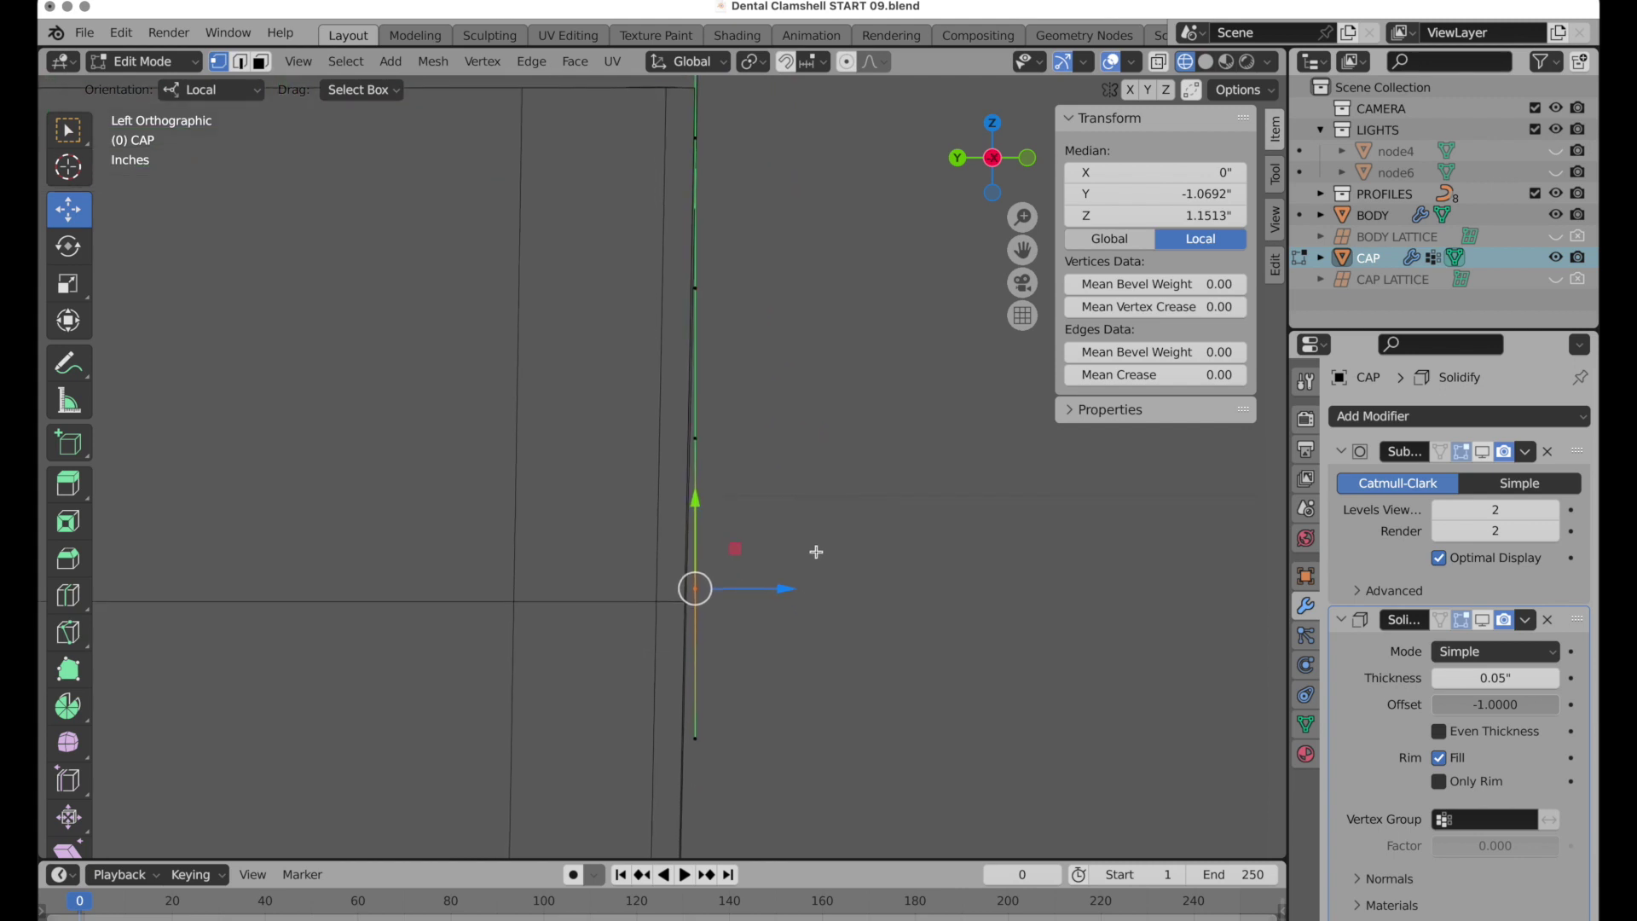
key(alt+z)
click(769, 680)
scroll(696, 719, down, 3)
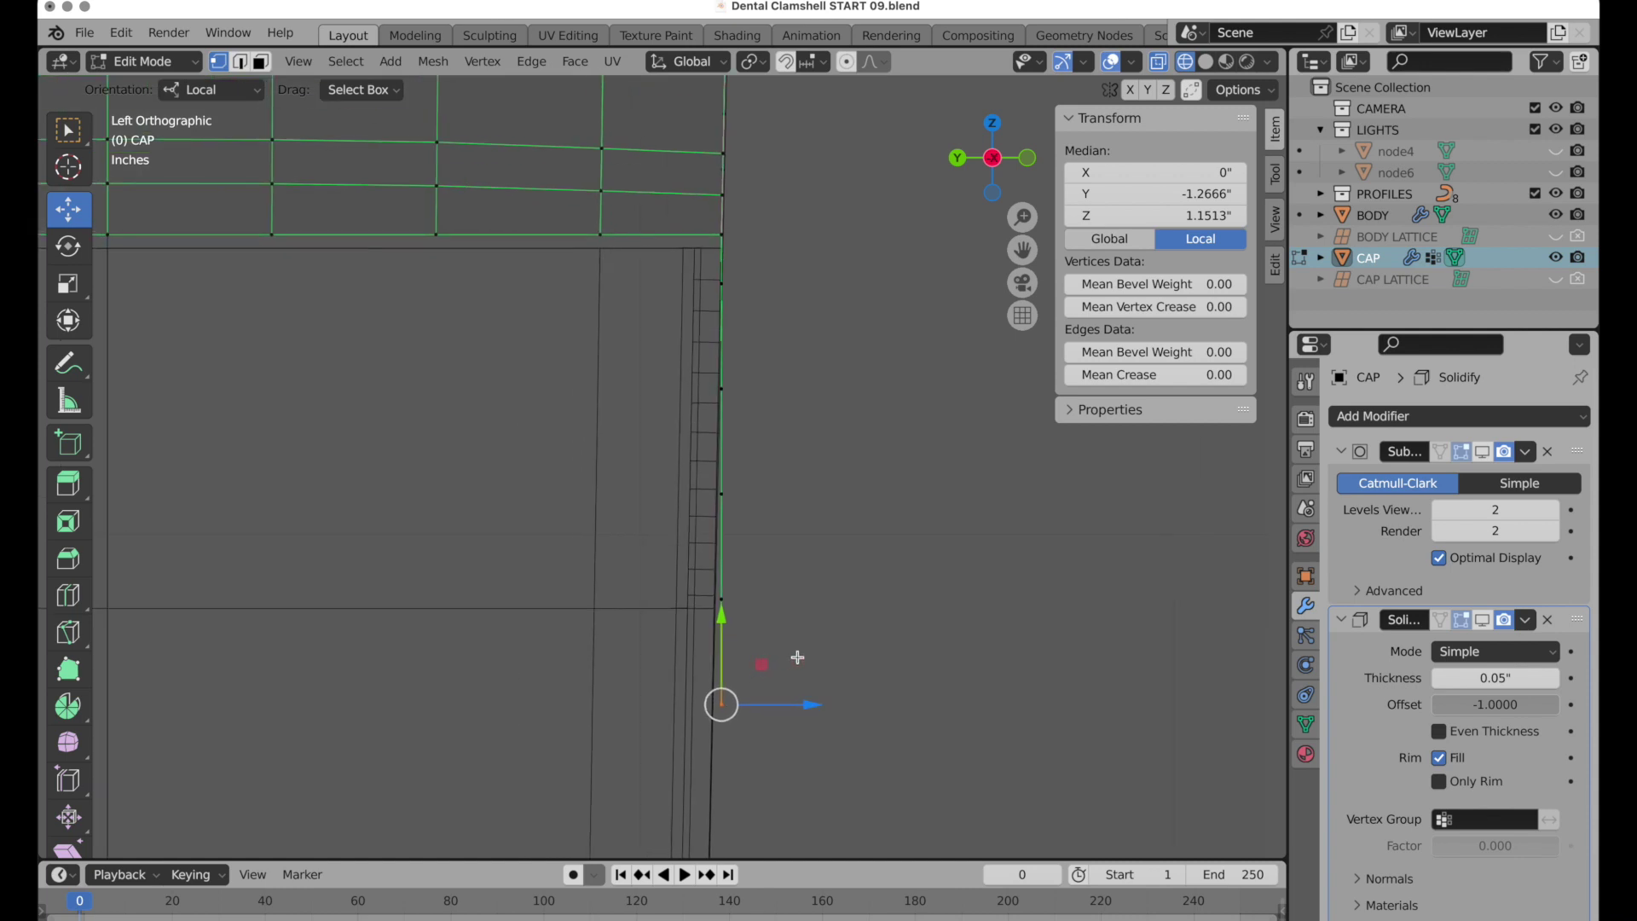
scroll(674, 704, right, 3)
drag(672, 729, 759, 730)
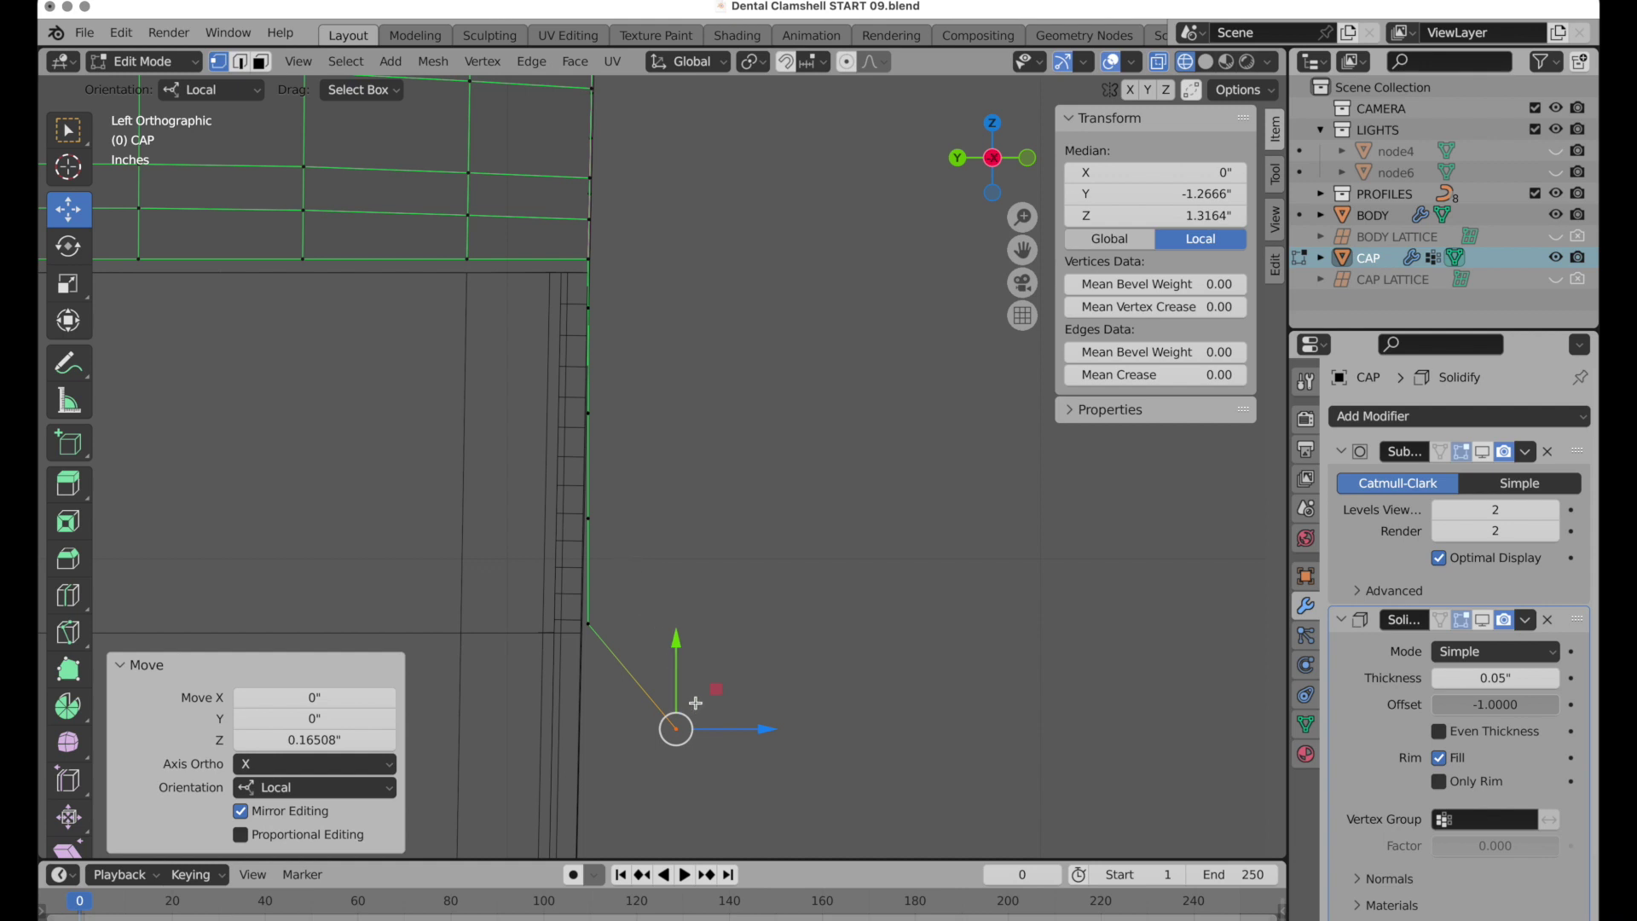
Move the remaining flap profile vertices outward so the side profile curves smoothly.
drag(647, 565, 573, 655)
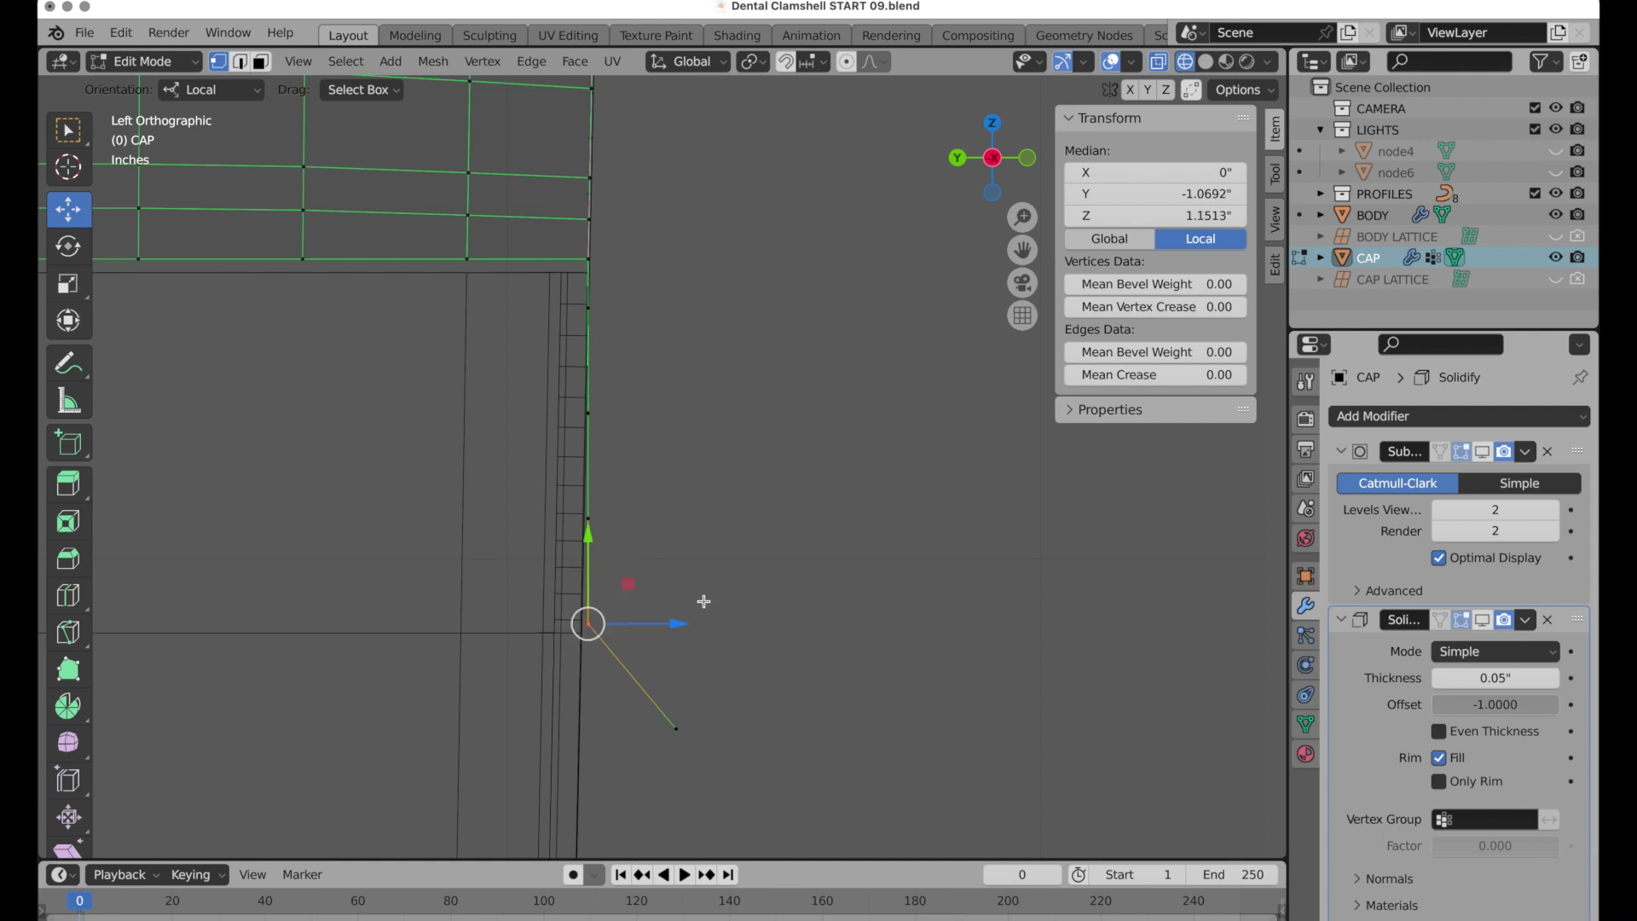
drag(677, 625, 728, 627)
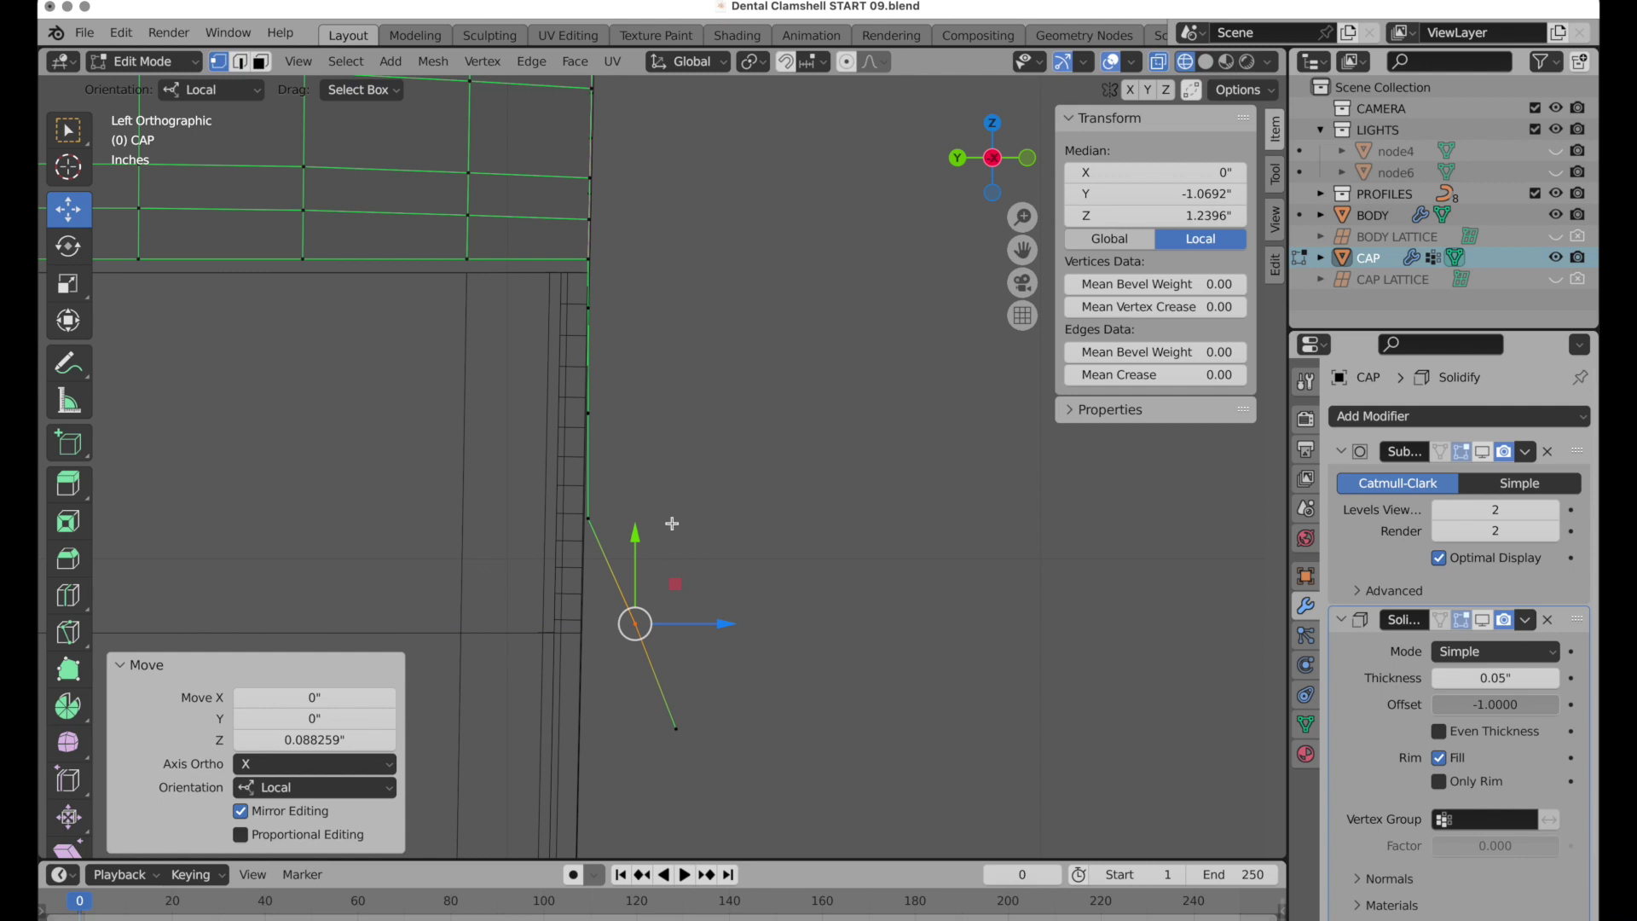
drag(682, 518, 713, 518)
drag(663, 382, 529, 460)
drag(675, 410, 695, 410)
drag(643, 291, 572, 341)
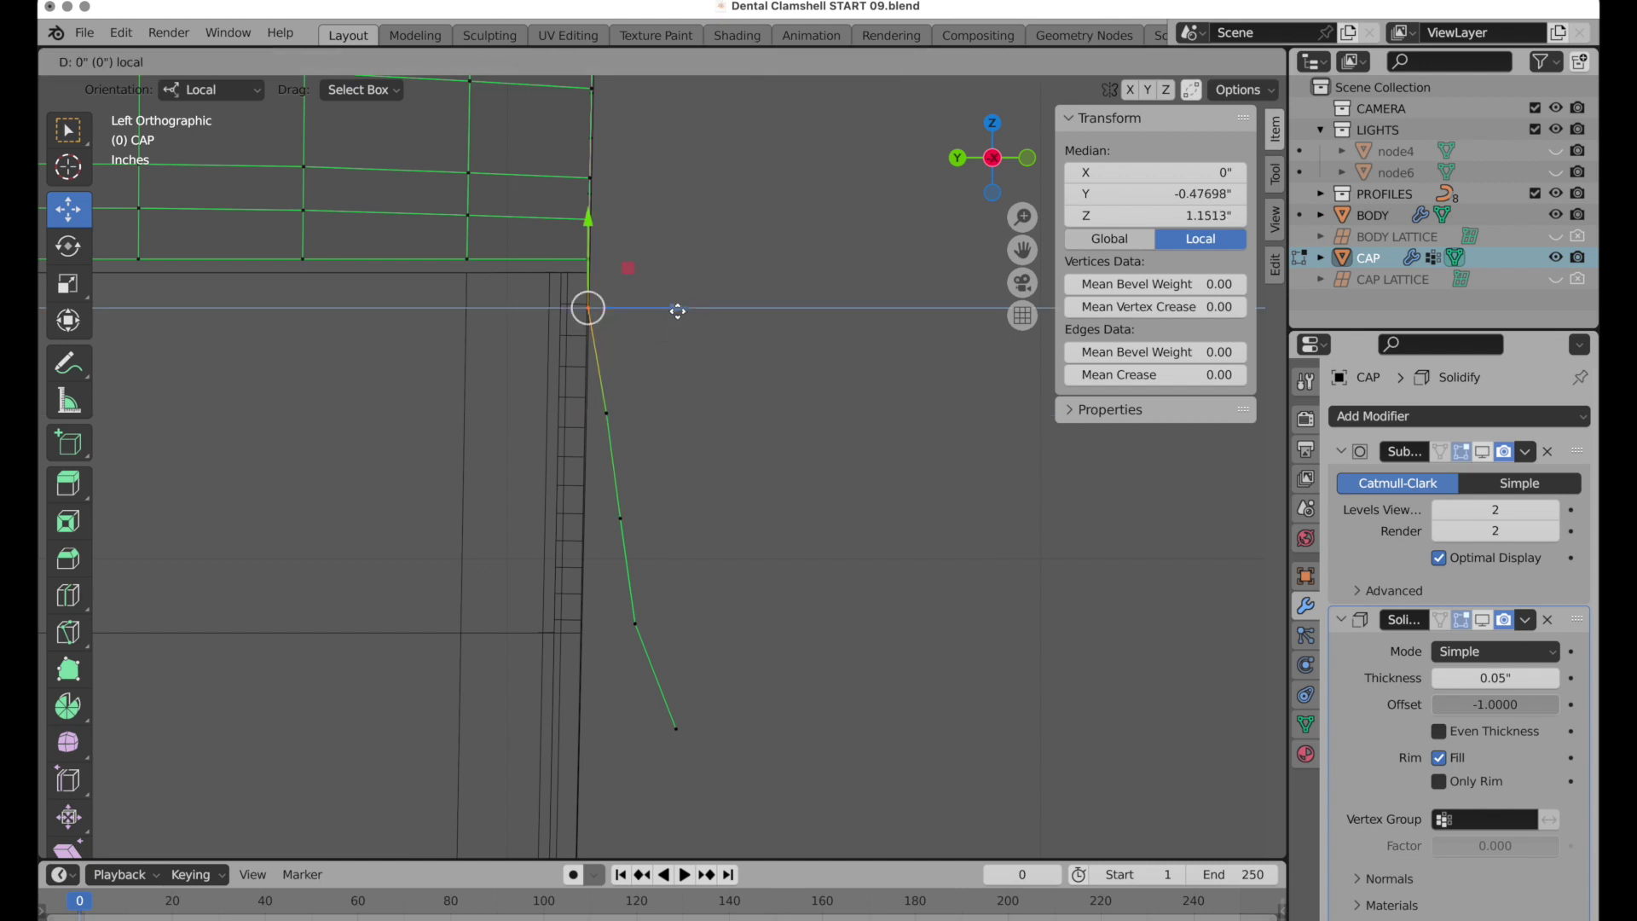
drag(677, 311, 680, 311)
drag(650, 385, 552, 509)
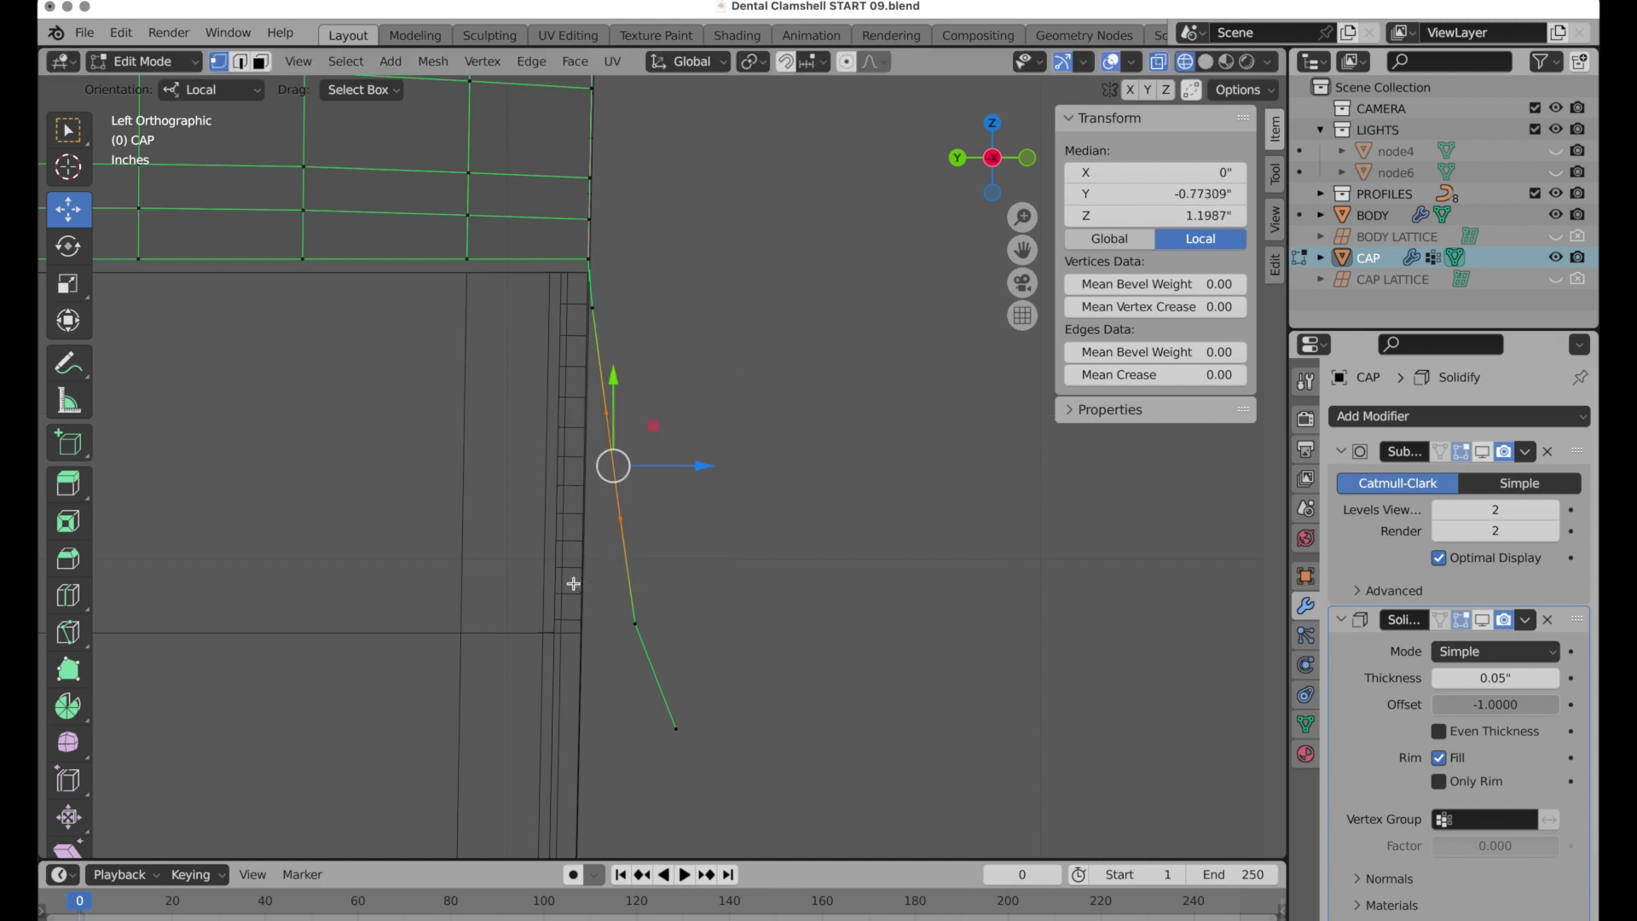
drag(697, 468, 693, 475)
click(757, 363)
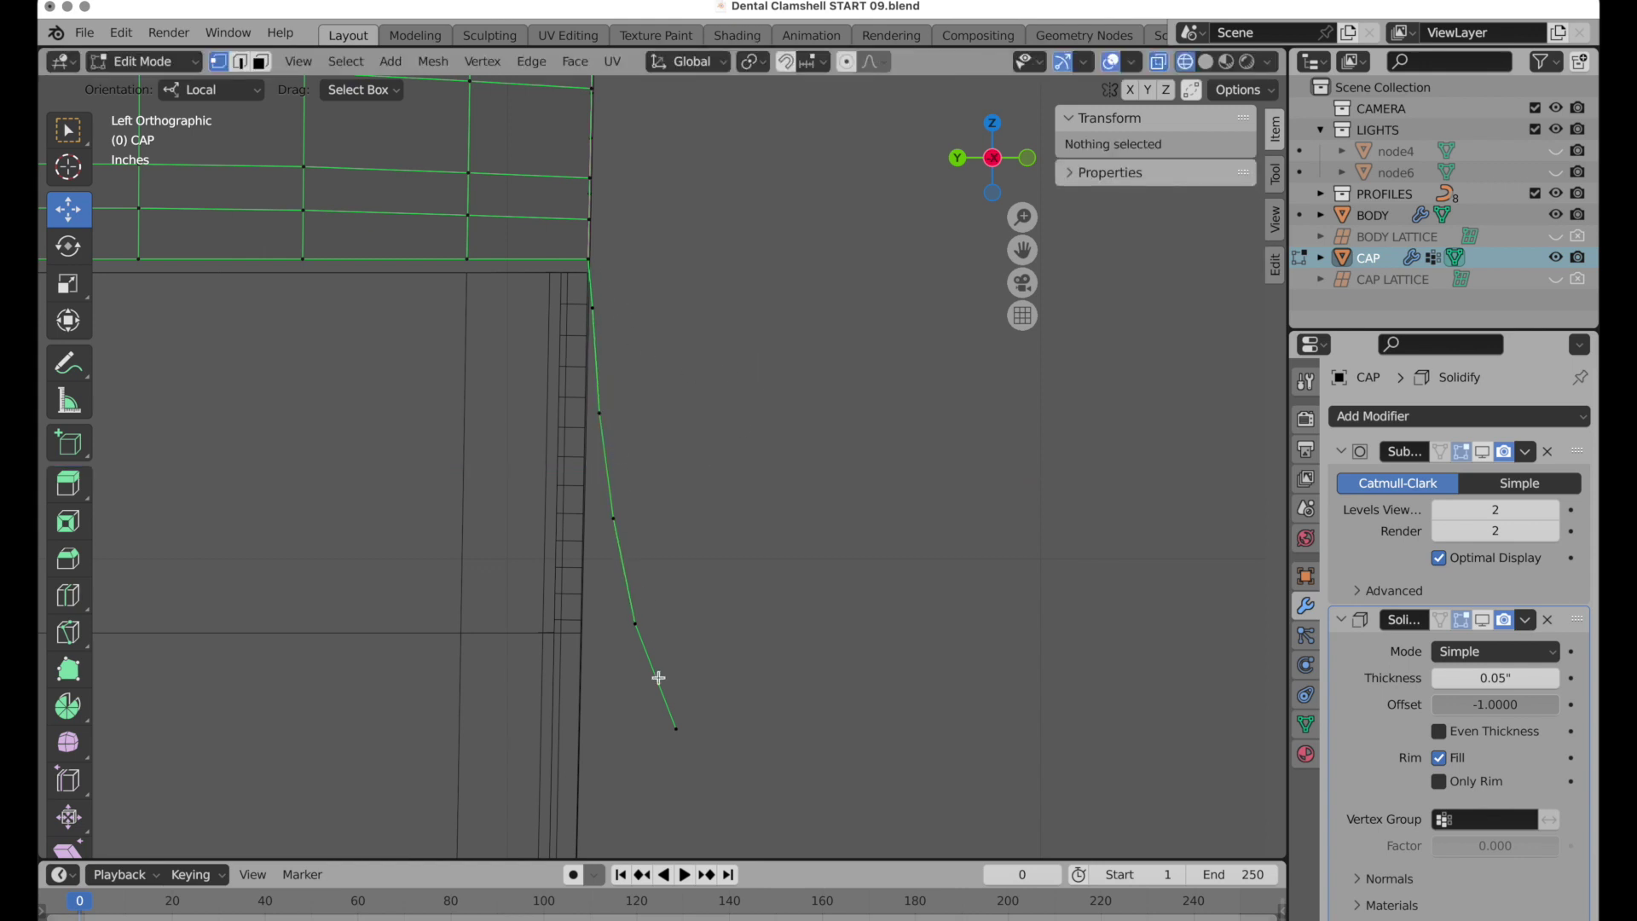
middle_drag(767, 373, 653, 525)
scroll(559, 456, up, 3)
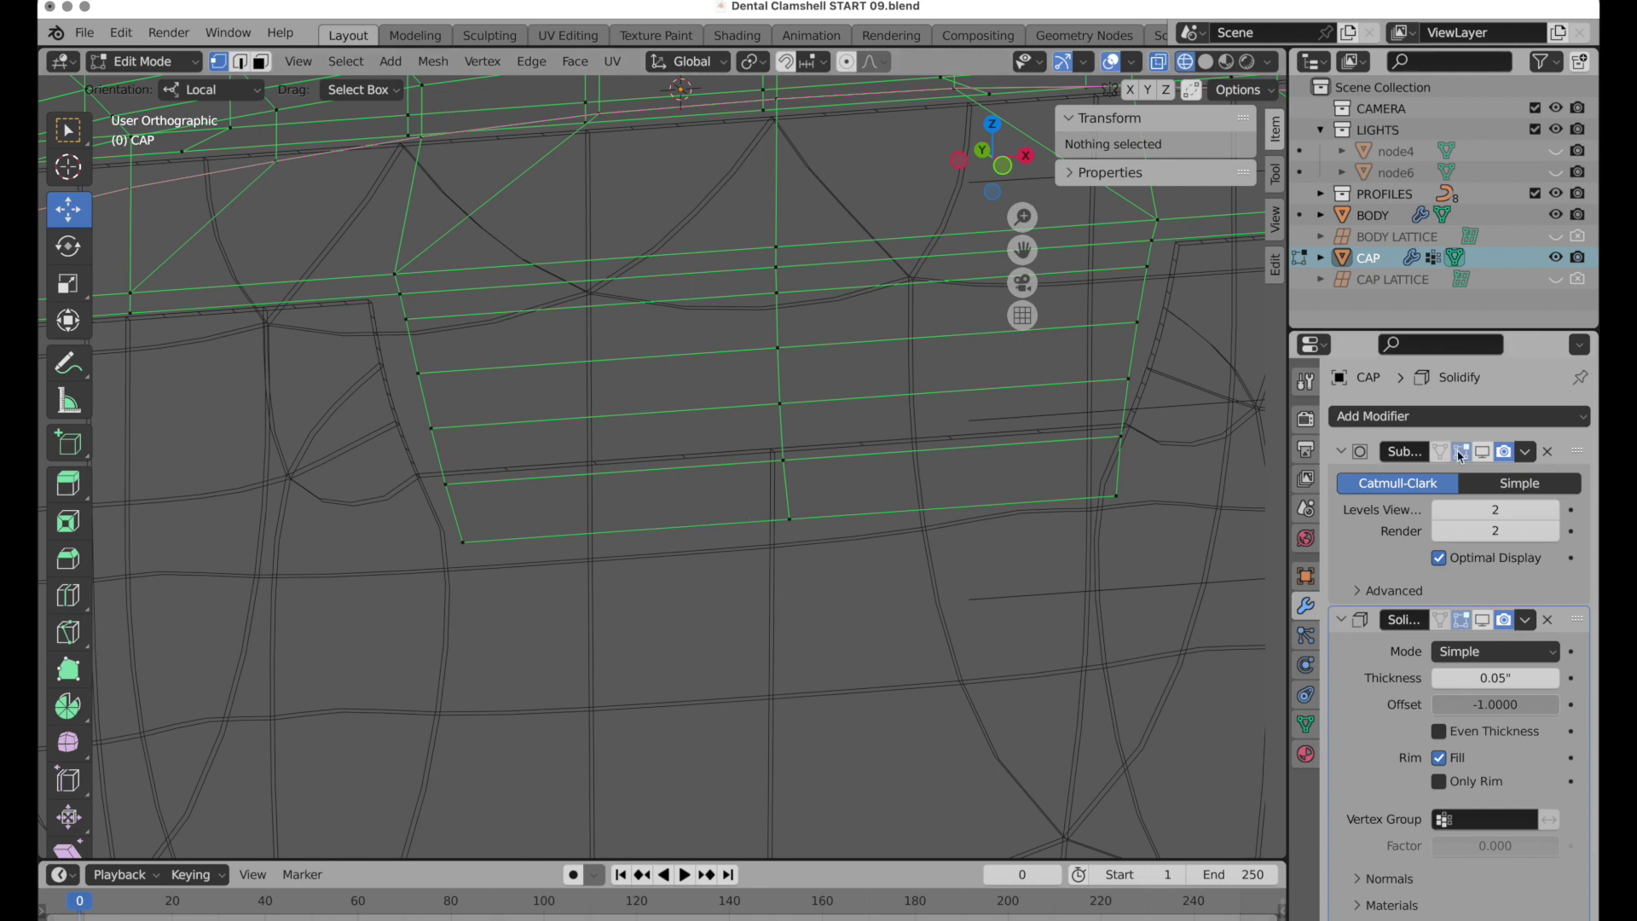
Show subdivision in Edit Mode and knife a diagonal across the flap's lower-left corner.
click(1484, 452)
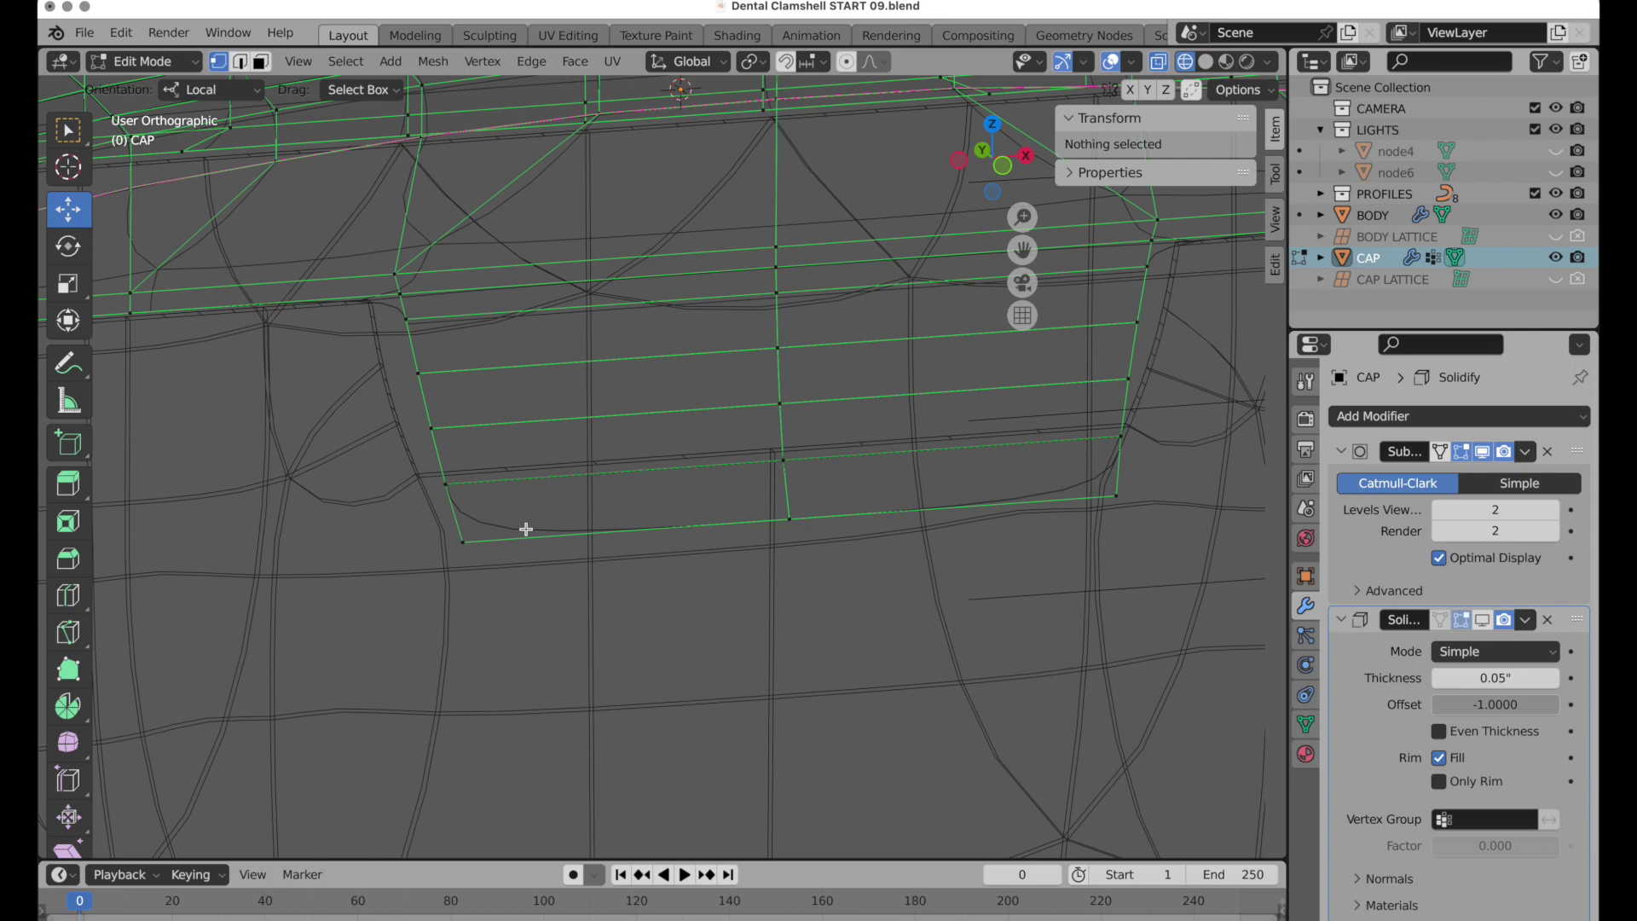
key(k)
click(447, 484)
click(529, 537)
key(Return)
Knife a matching diagonal across the lower-right corner, then leave Edit Mode.
middle_drag(657, 536, 511, 593)
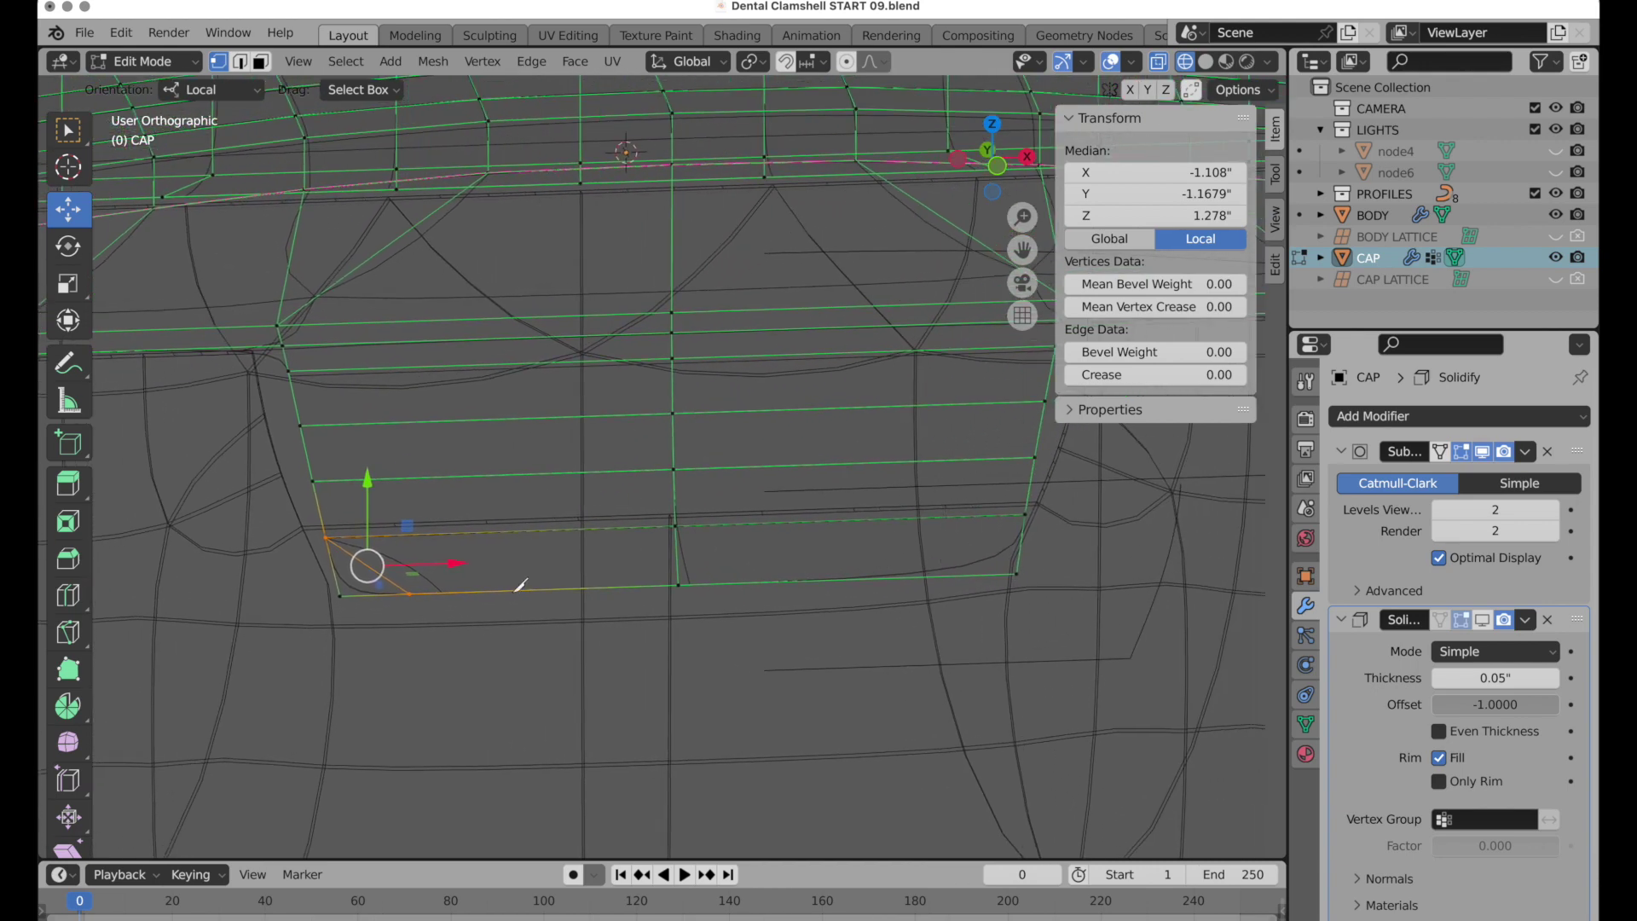
click(1025, 513)
click(947, 577)
key(Return)
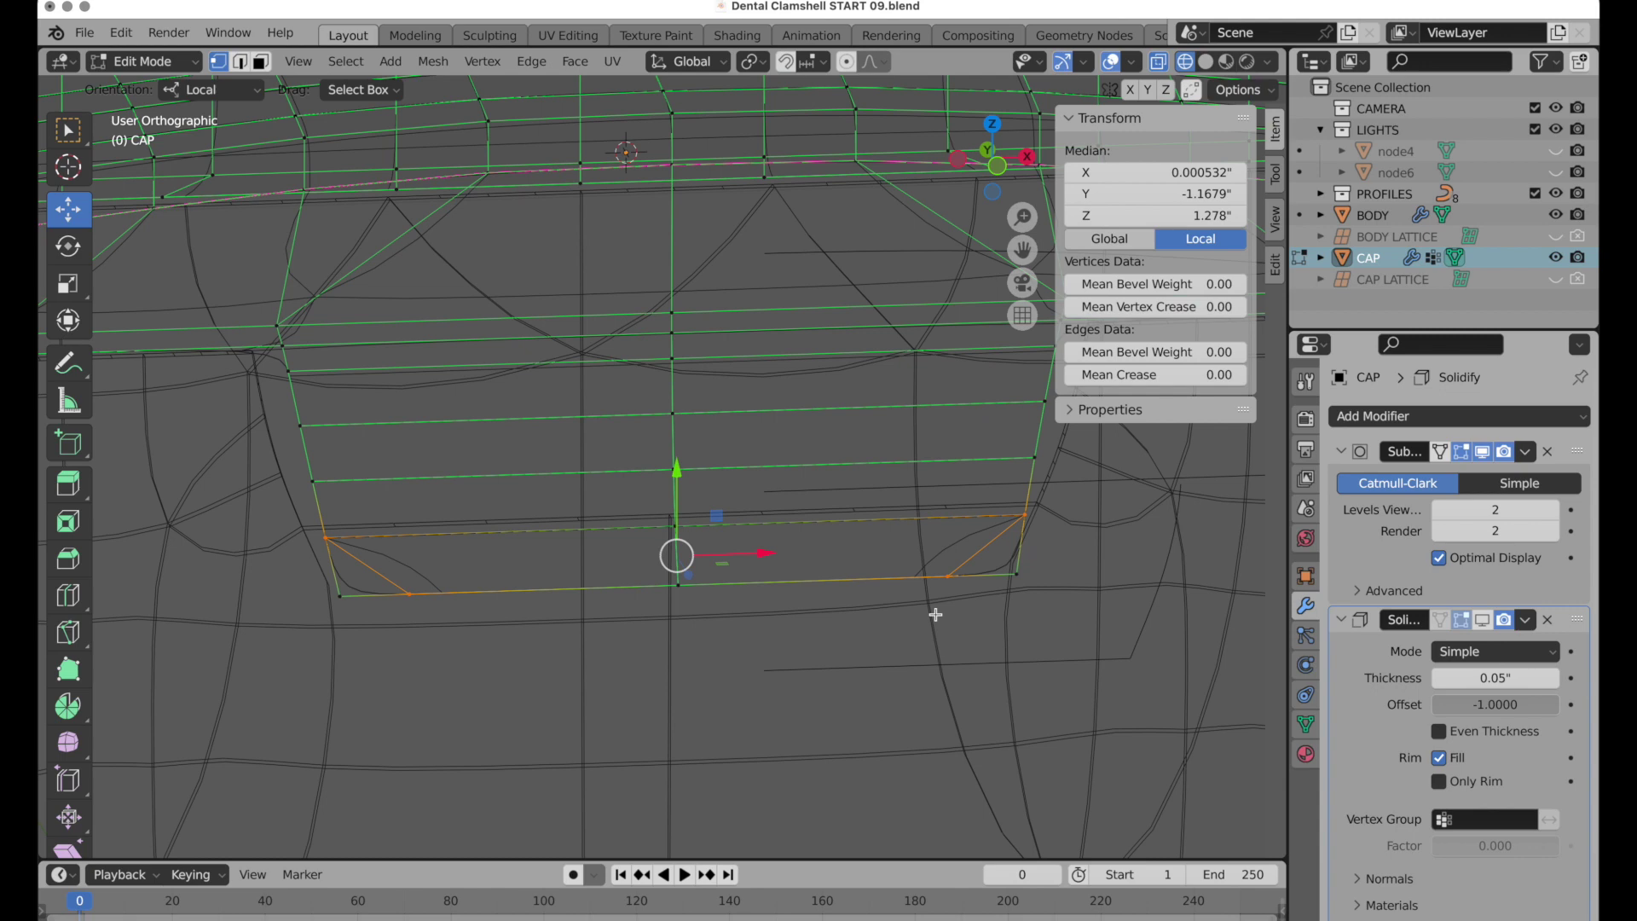
key(Tab)
scroll(596, 541, down, 3)
middle_drag(574, 537, 562, 644)
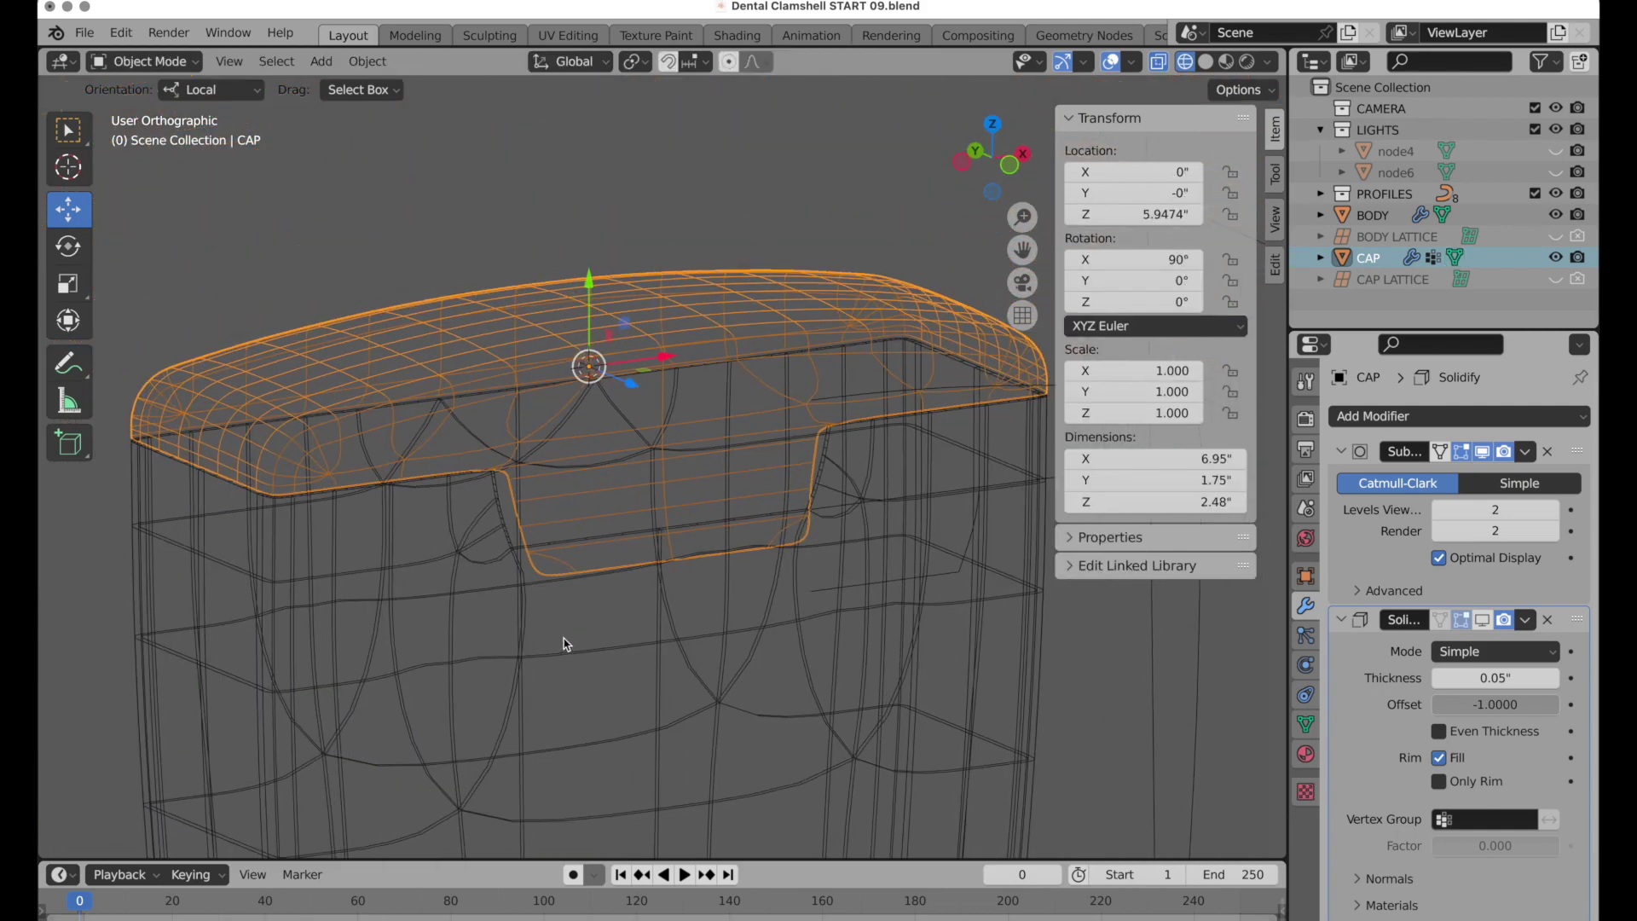
Give the top seam's end vertices a full 1.0 vertex crease.
key(alt+z)
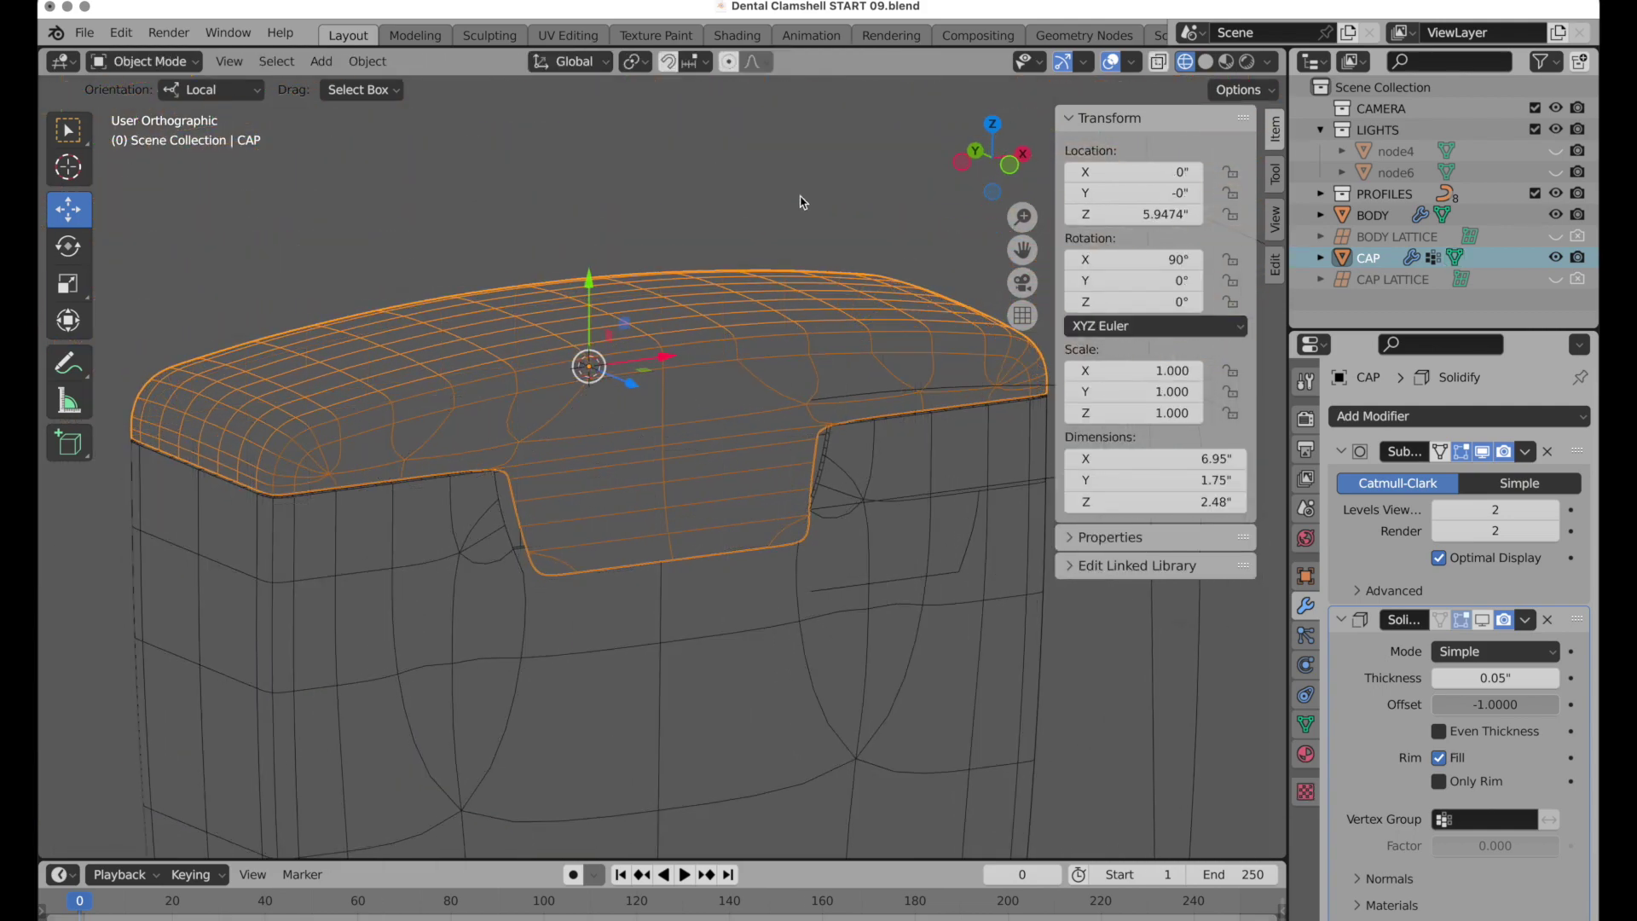
scroll(678, 376, up, 5)
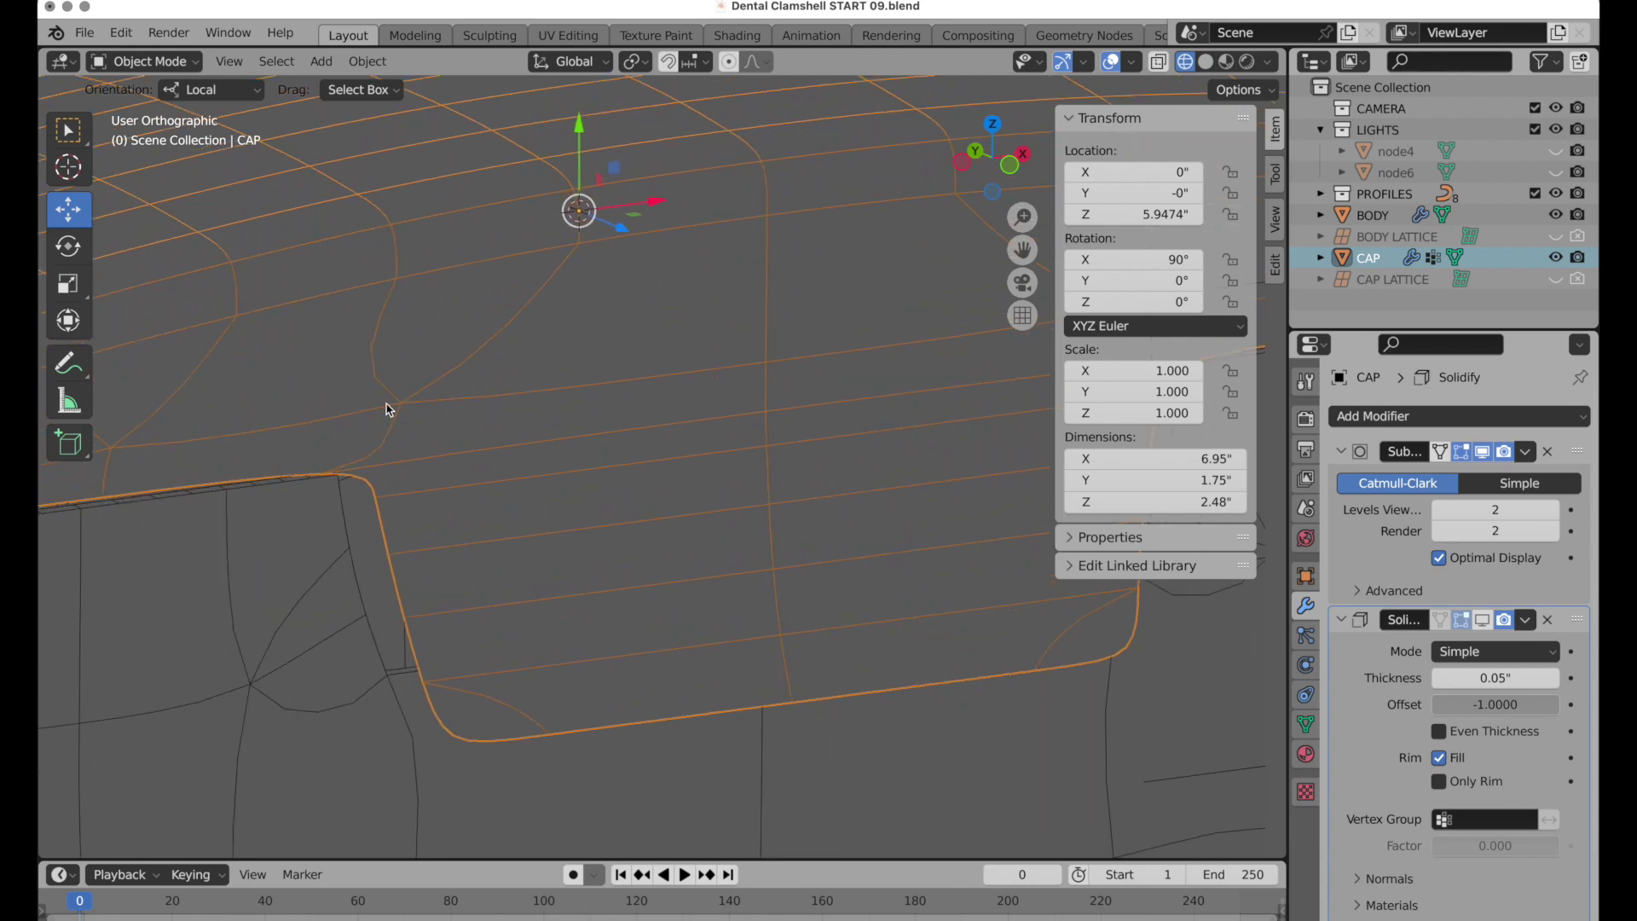
key(Tab)
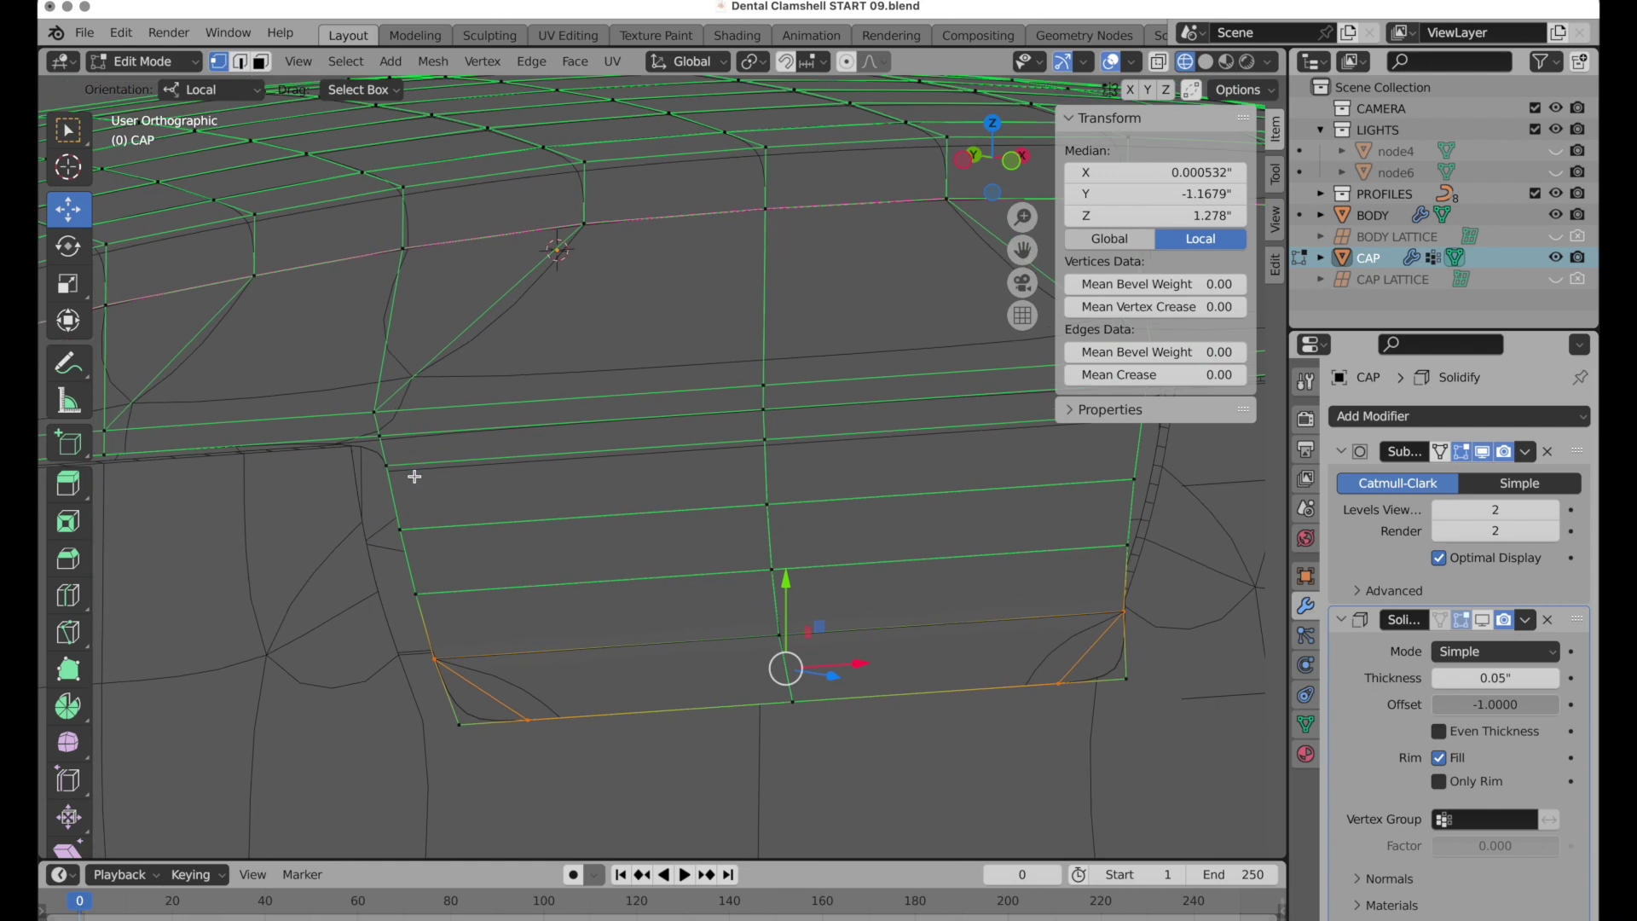
click(375, 432)
shift+scroll(687, 621, right, 5)
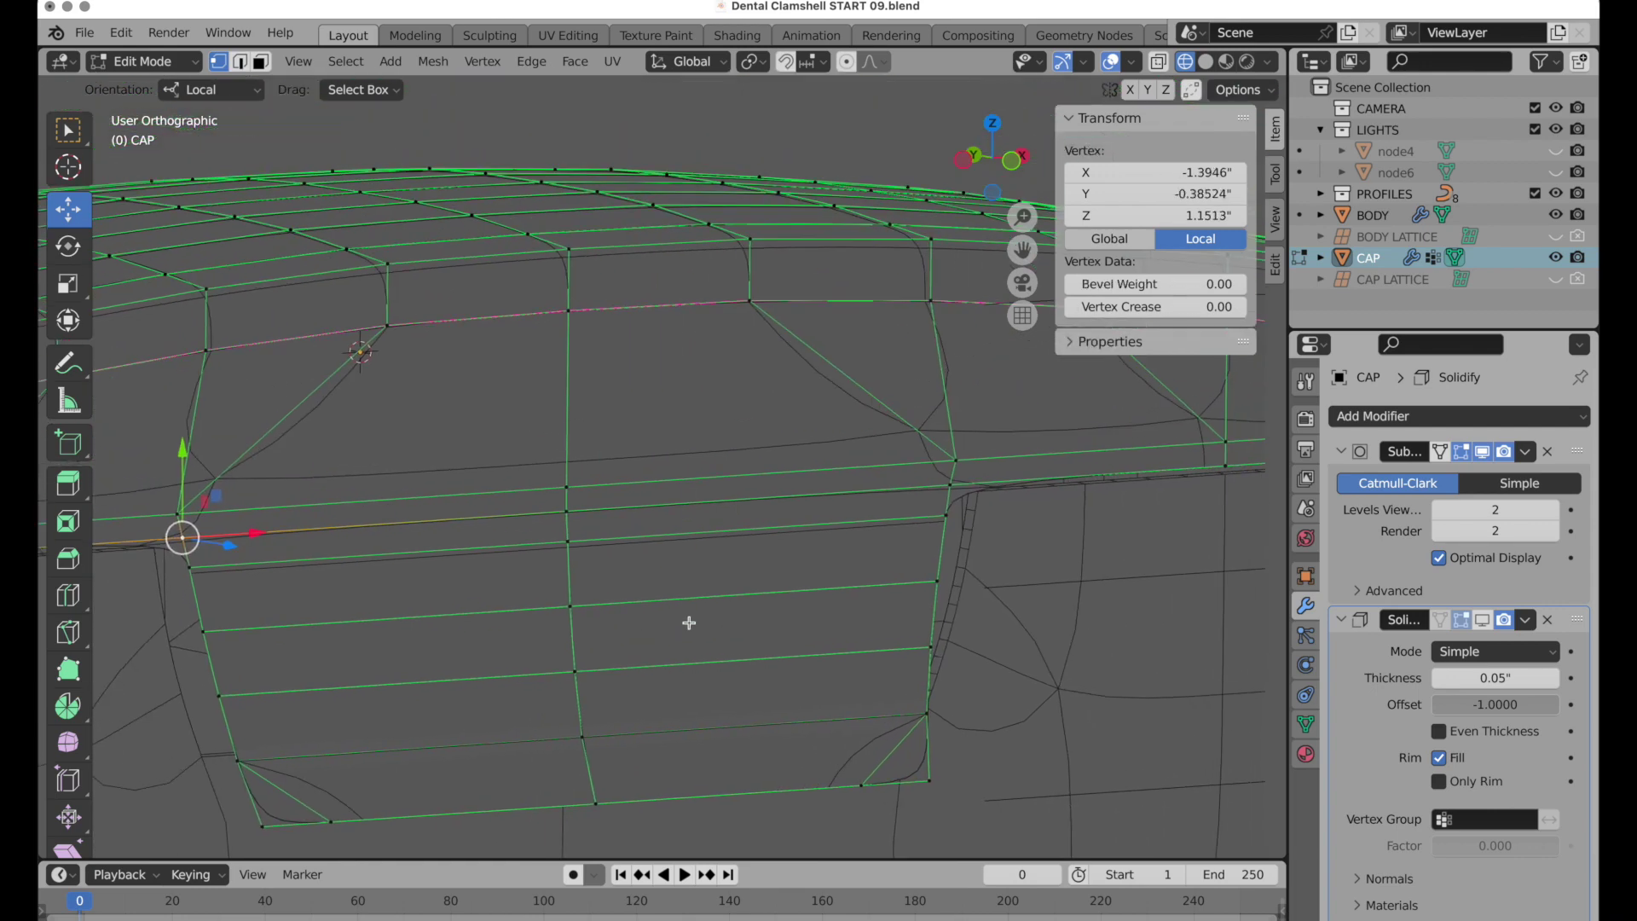
shift+click(955, 491)
ctrl+scroll(665, 577, left, 5)
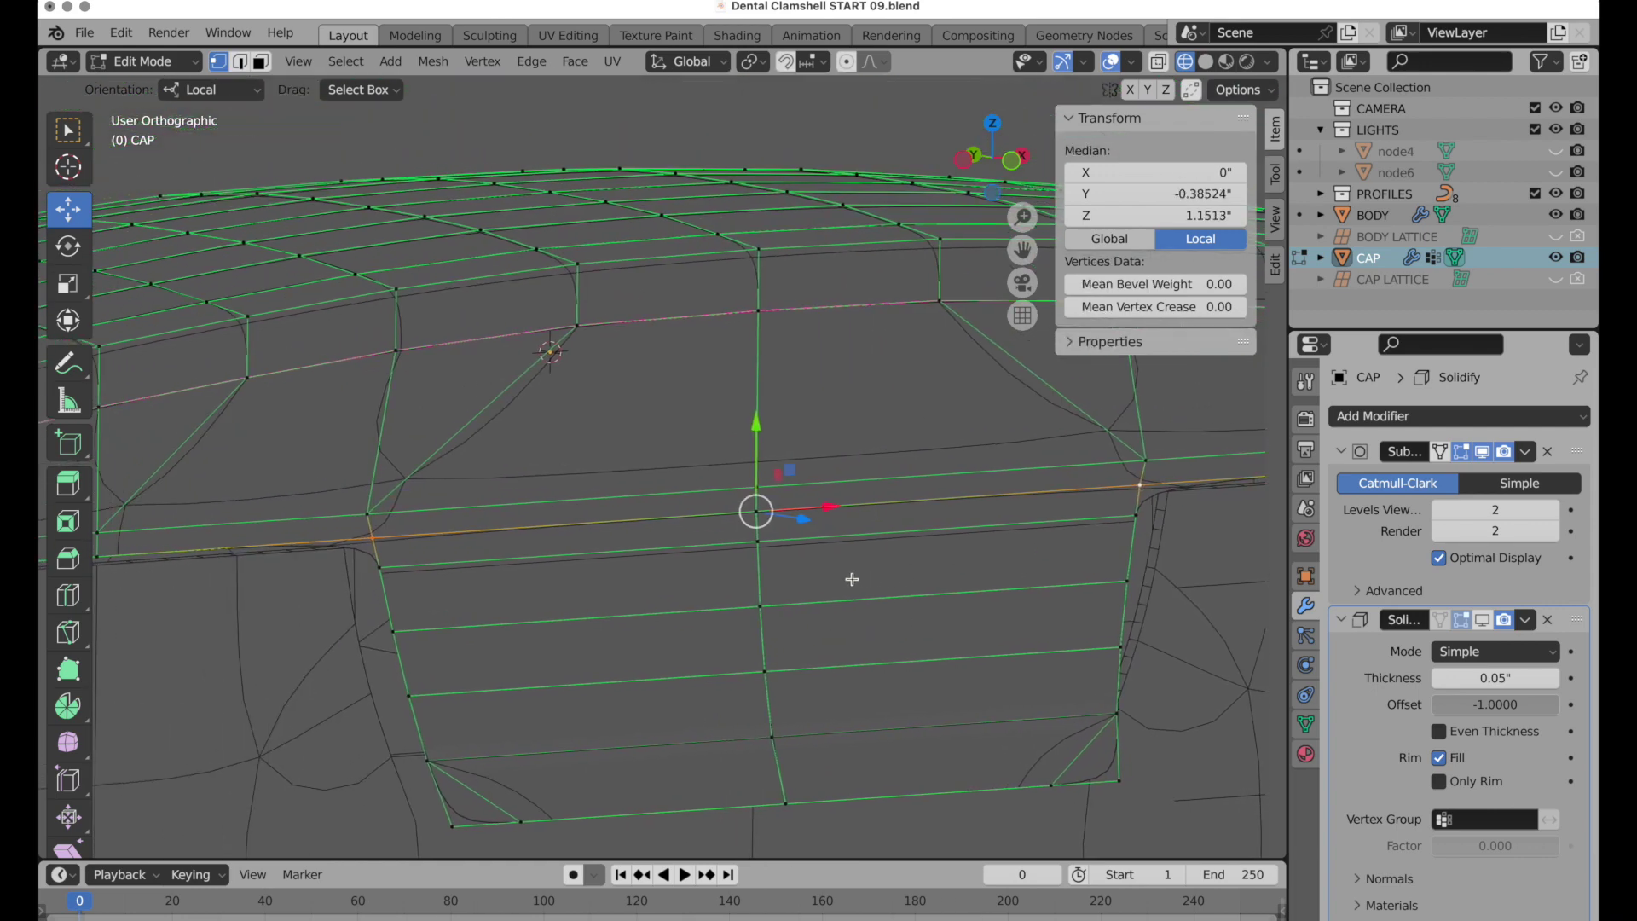
click(500, 65)
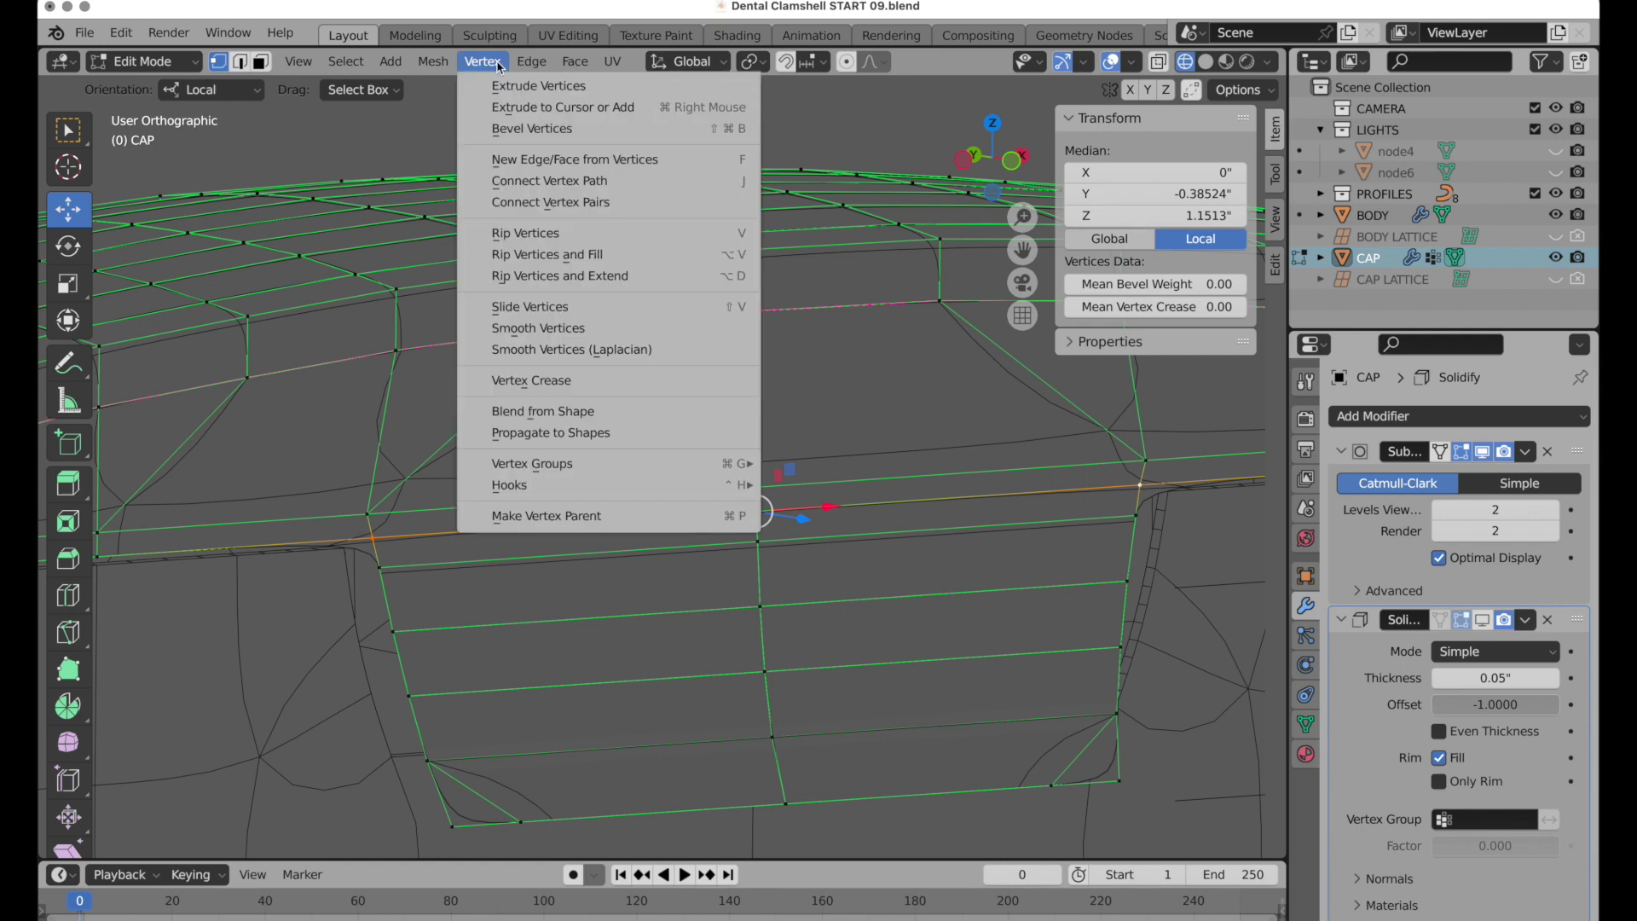
click(538, 384)
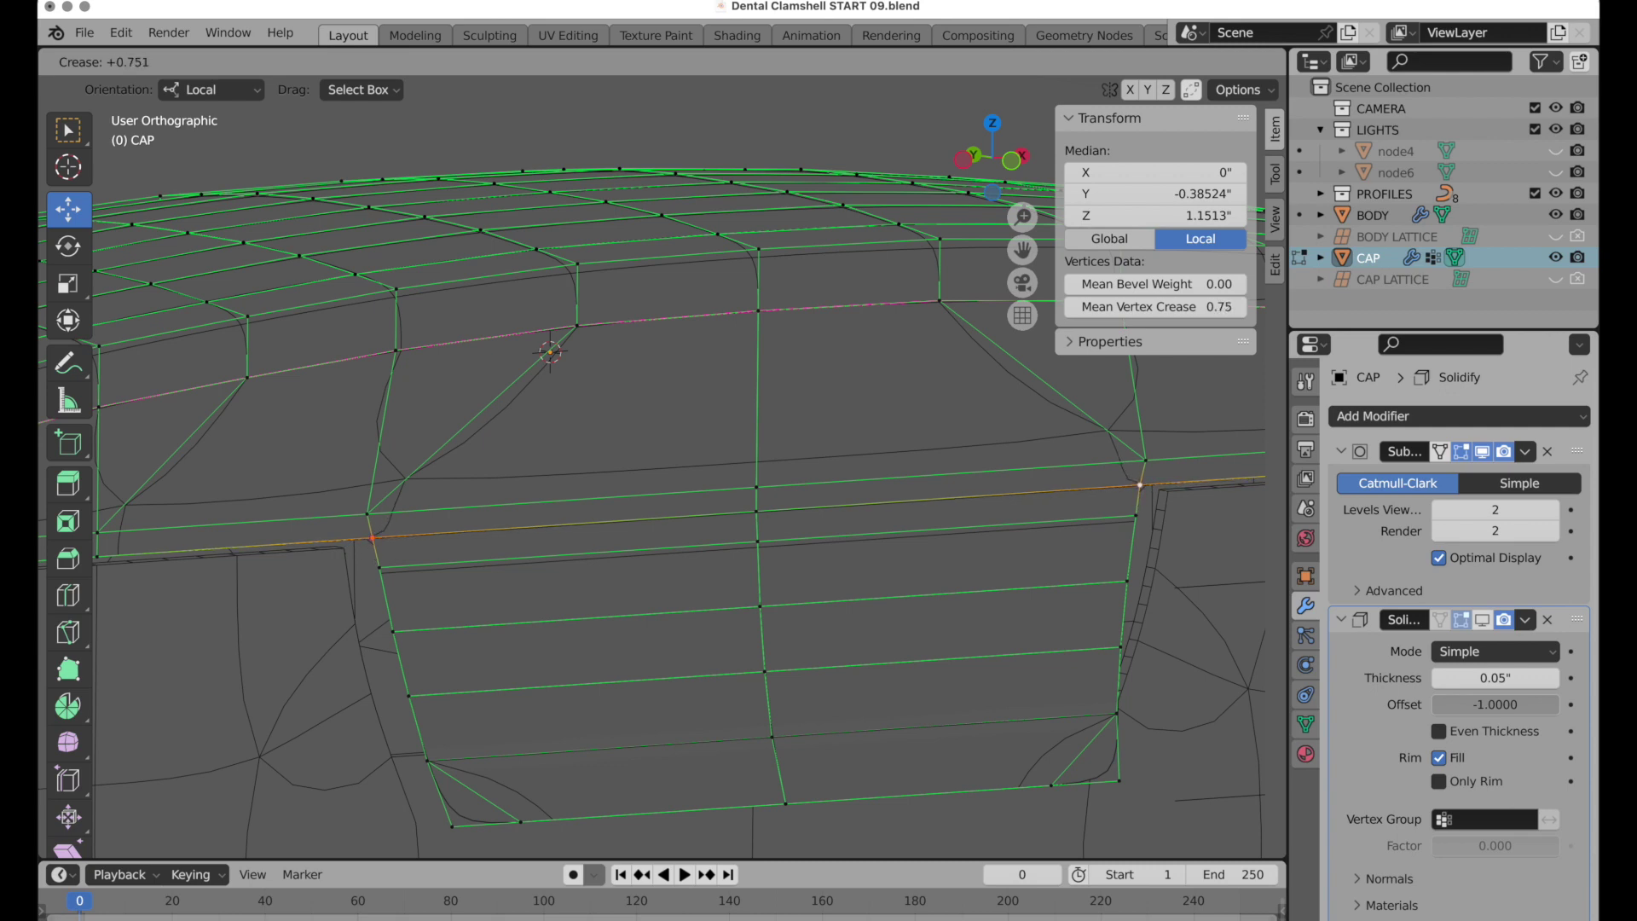
click(1137, 301)
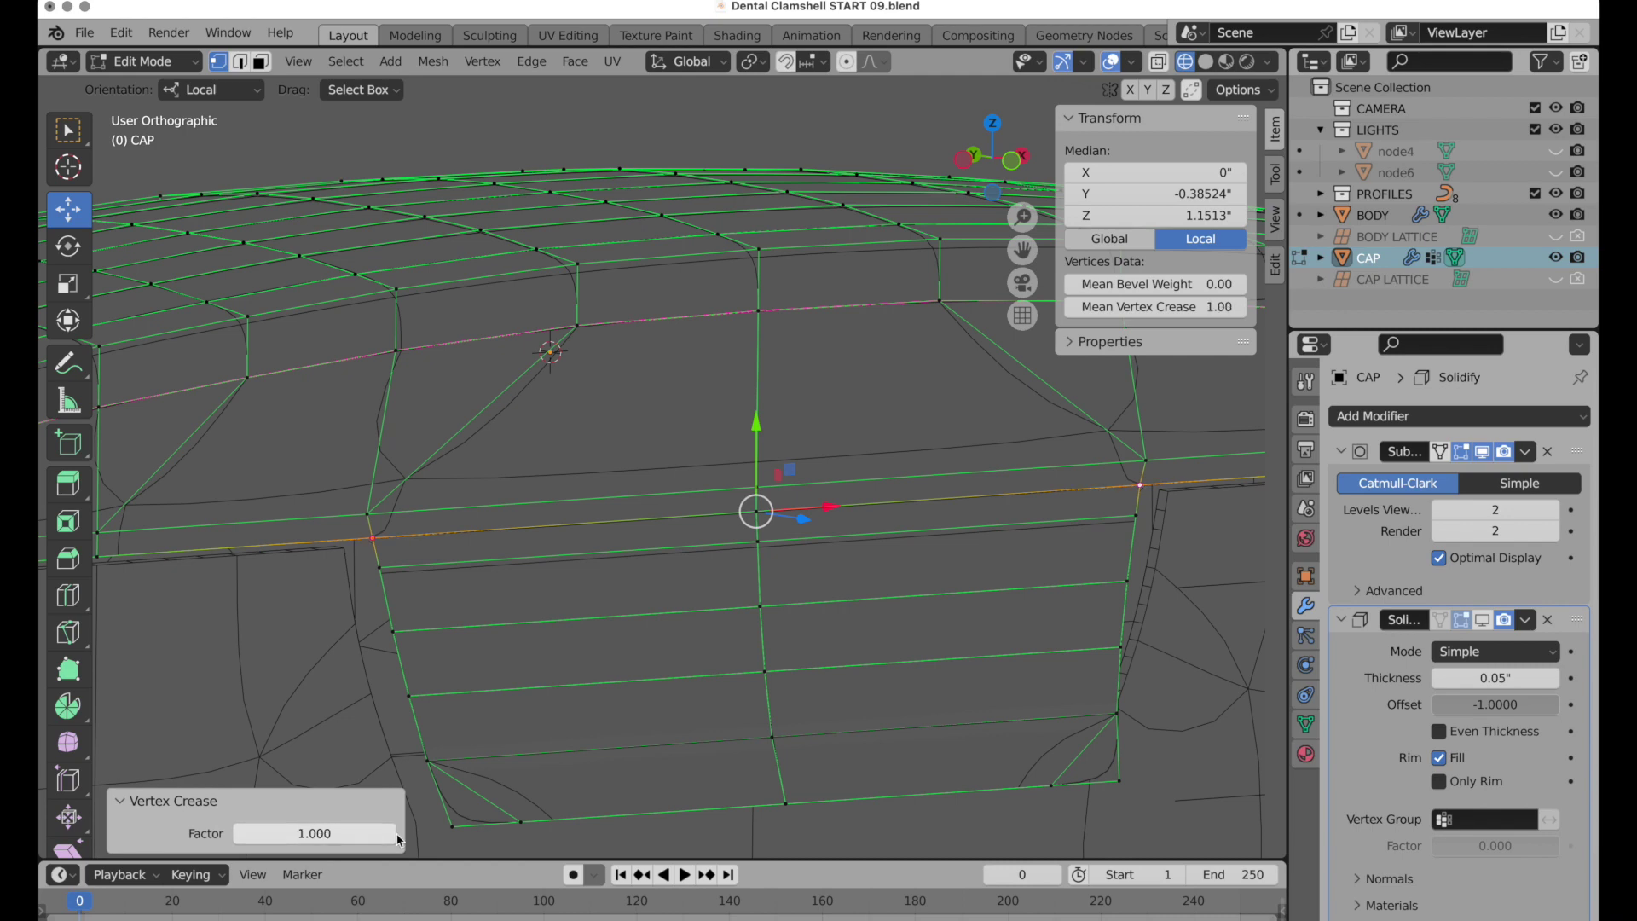
Leave Edit Mode, inspect the creased cap from several angles, and reselect it.
key(Tab)
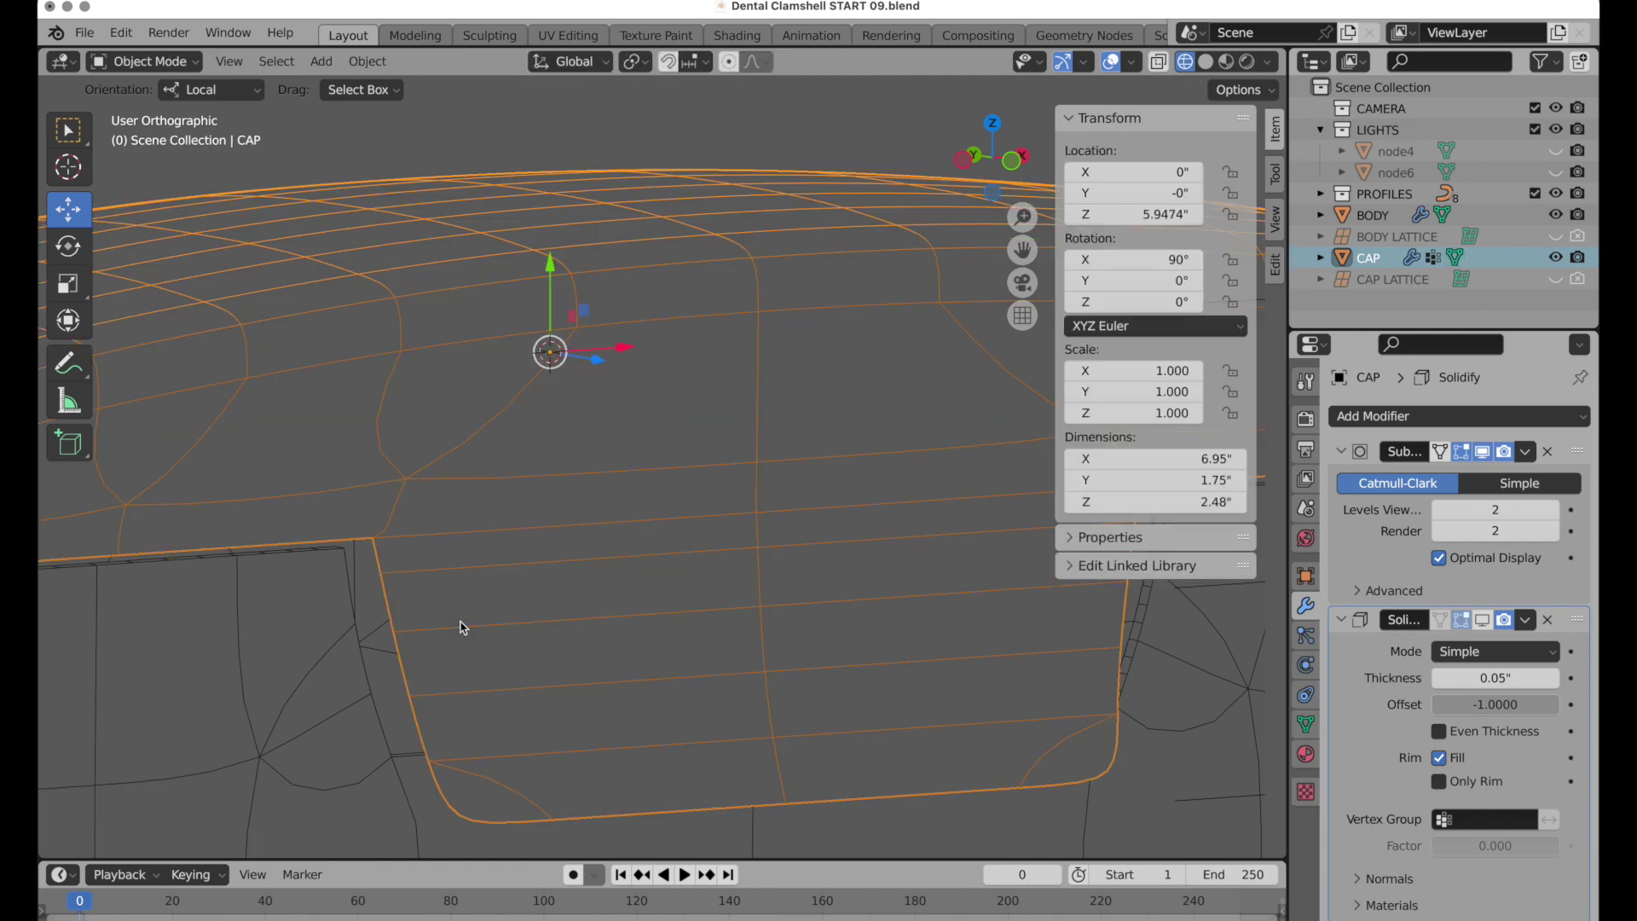
scroll(540, 518, down, 5)
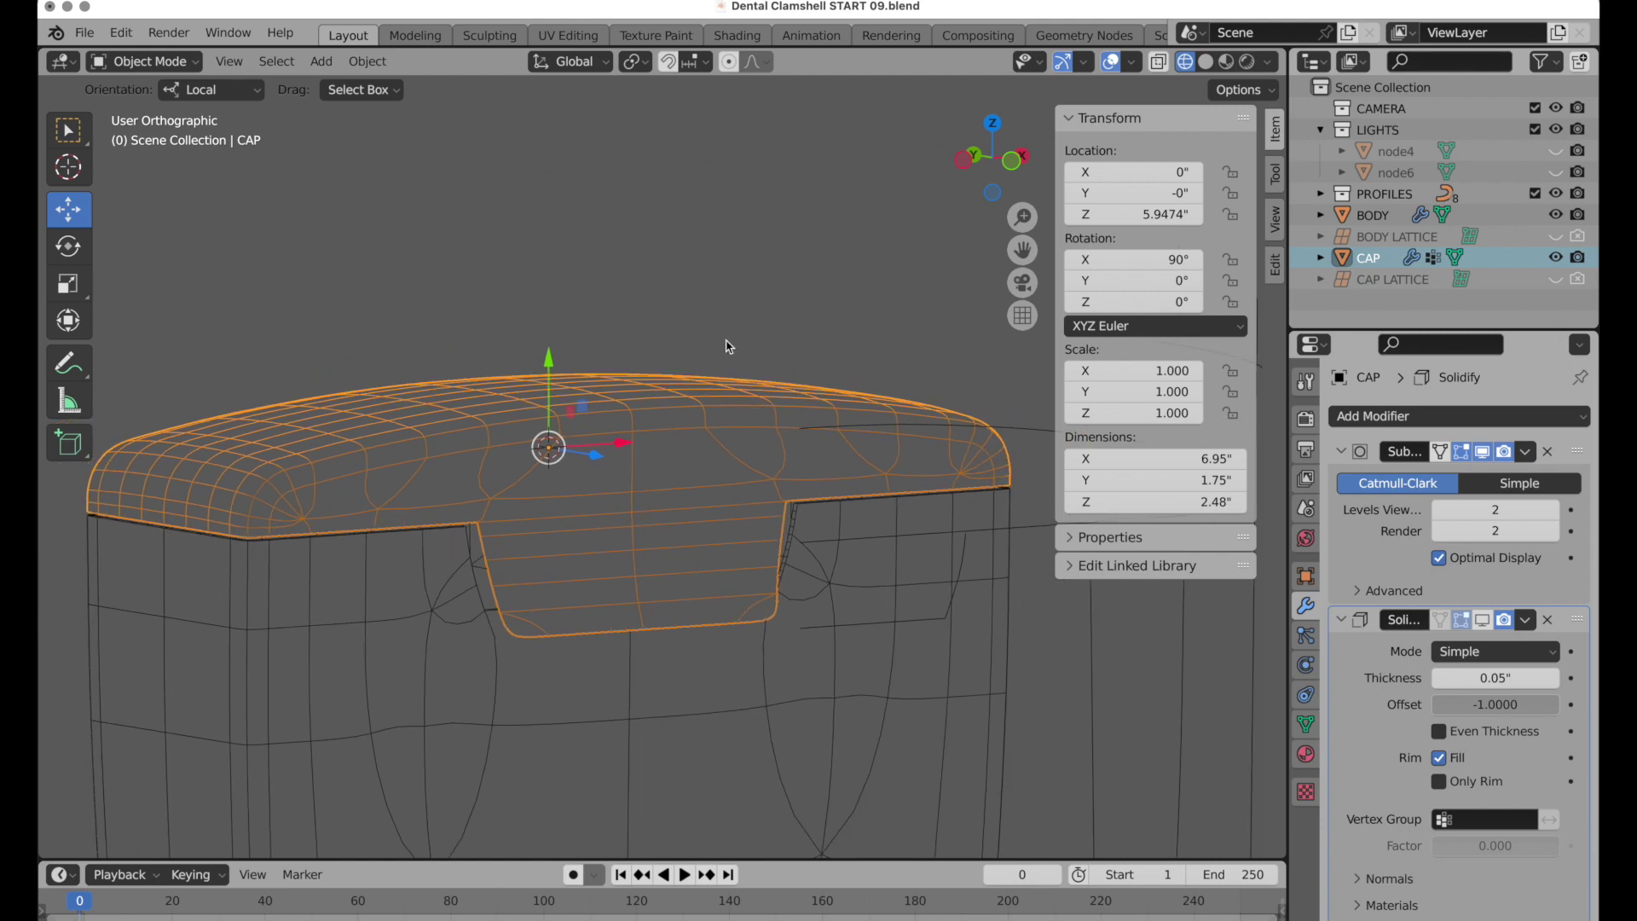
click(822, 355)
middle_drag(822, 354, 834, 436)
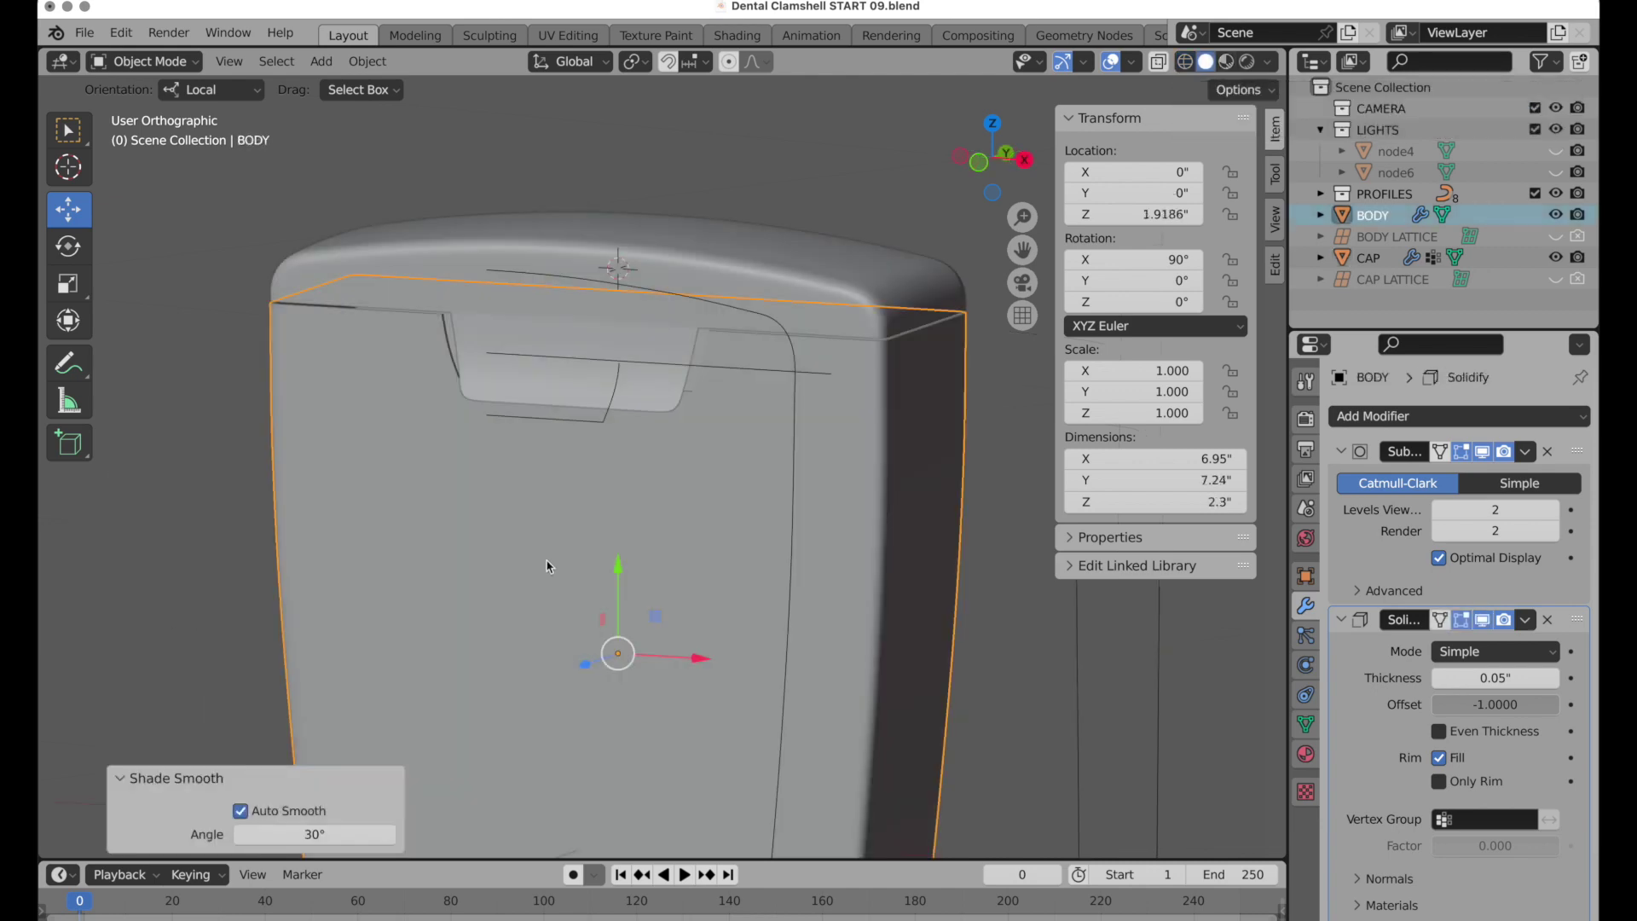
middle_drag(546, 566, 723, 353)
click(734, 384)
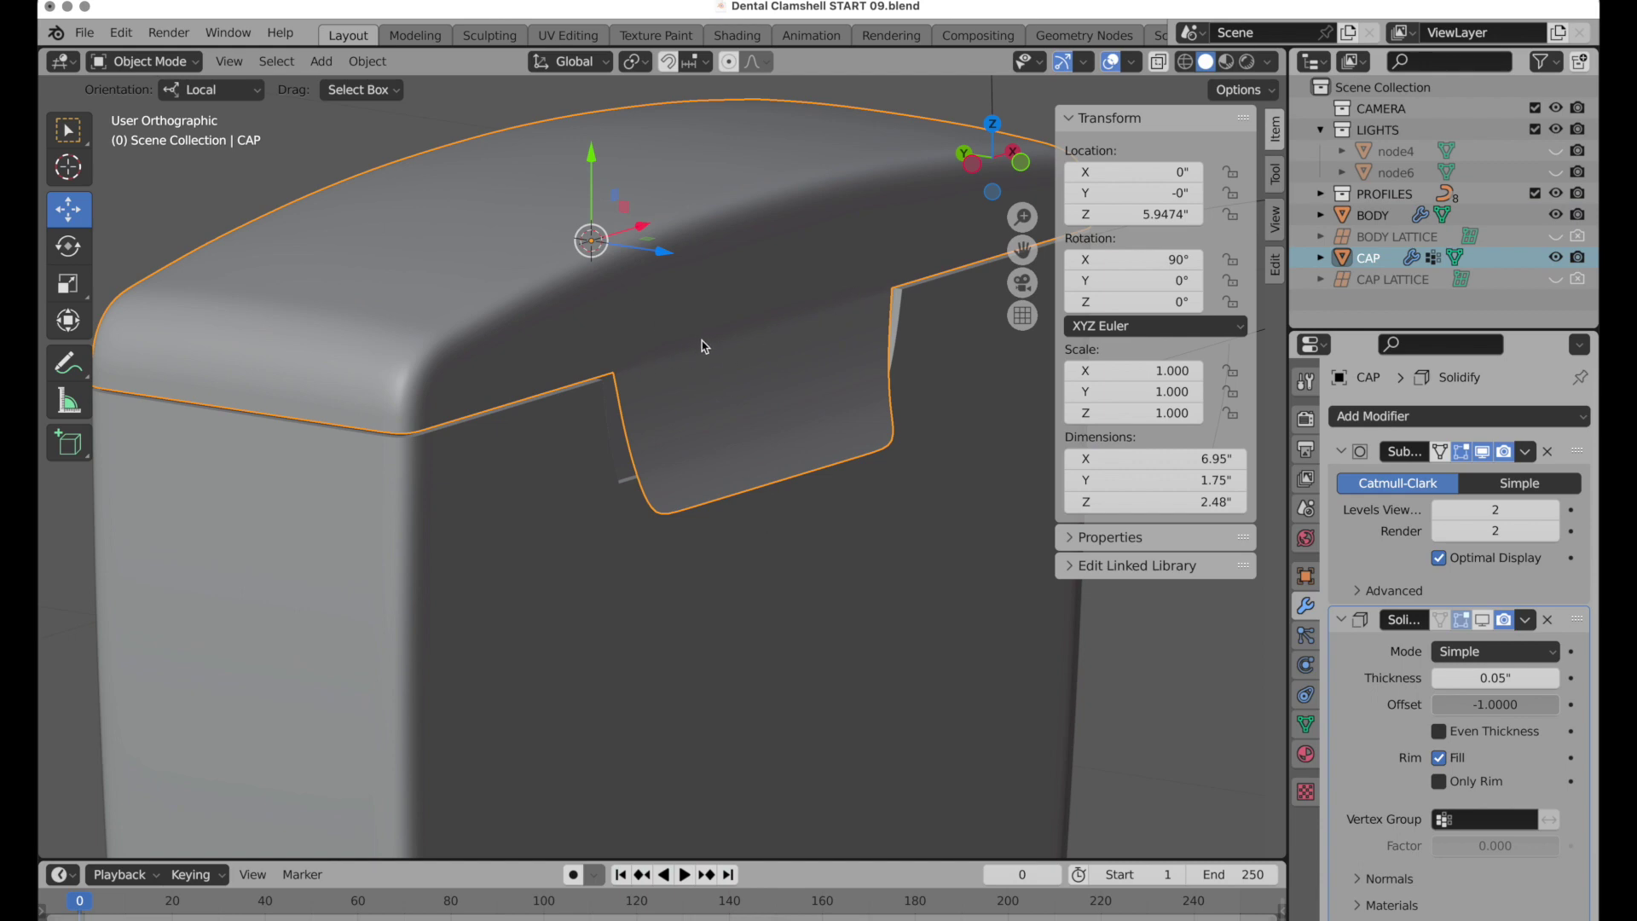
Snap the 3D cursor to the flap's top-left corner vertex.
key(Tab)
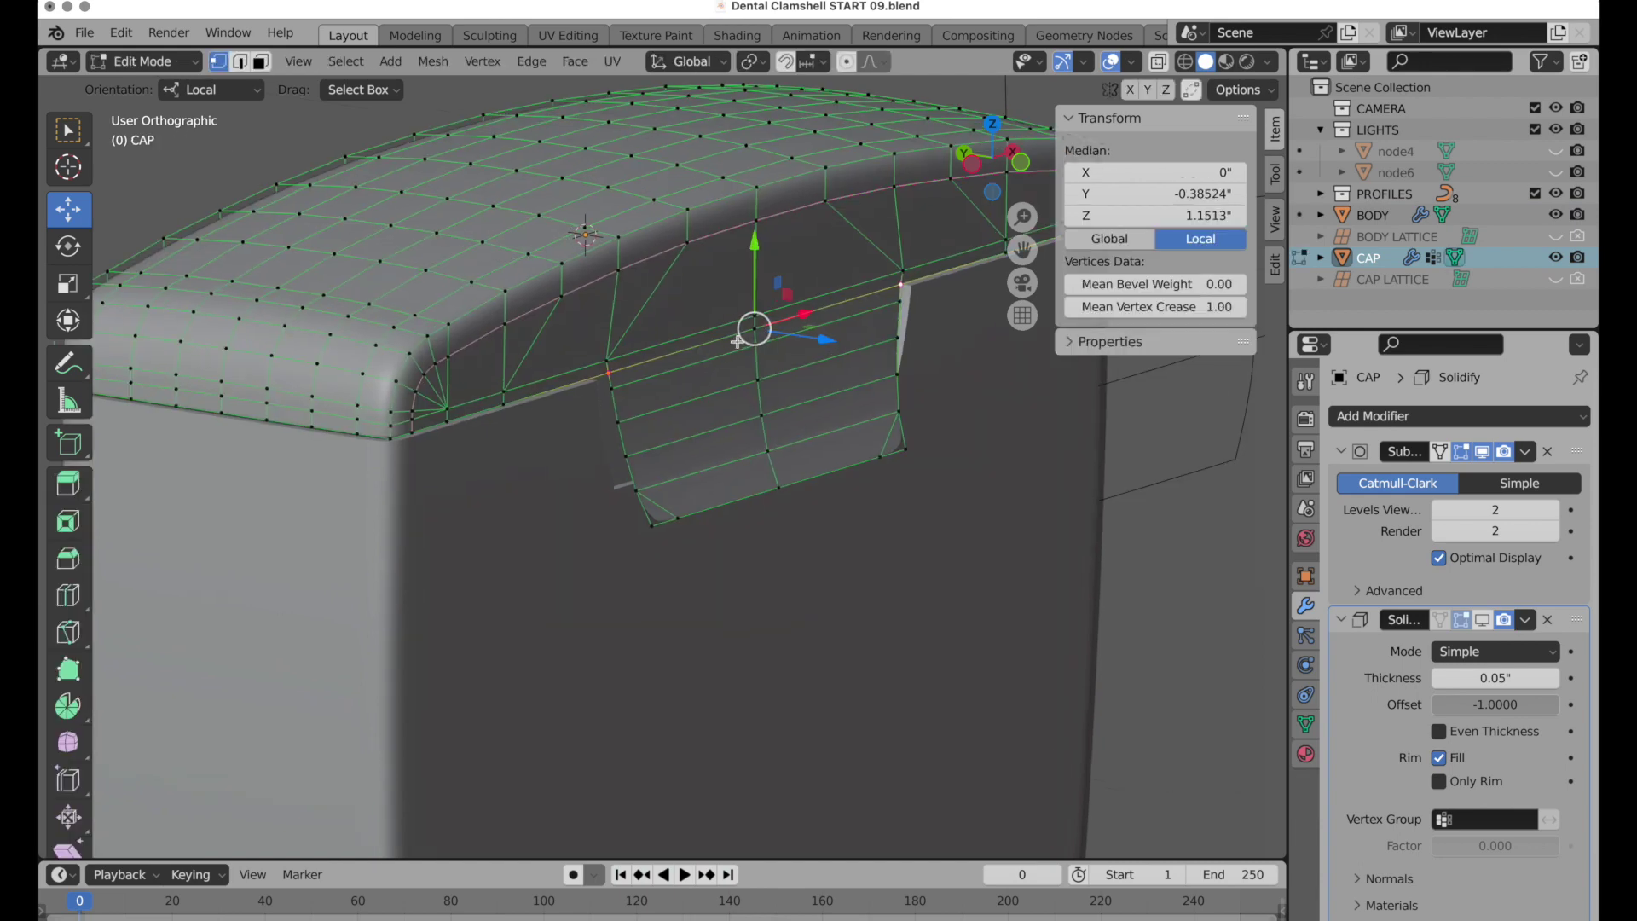
scroll(734, 356, up, 4)
click(261, 61)
click(622, 375)
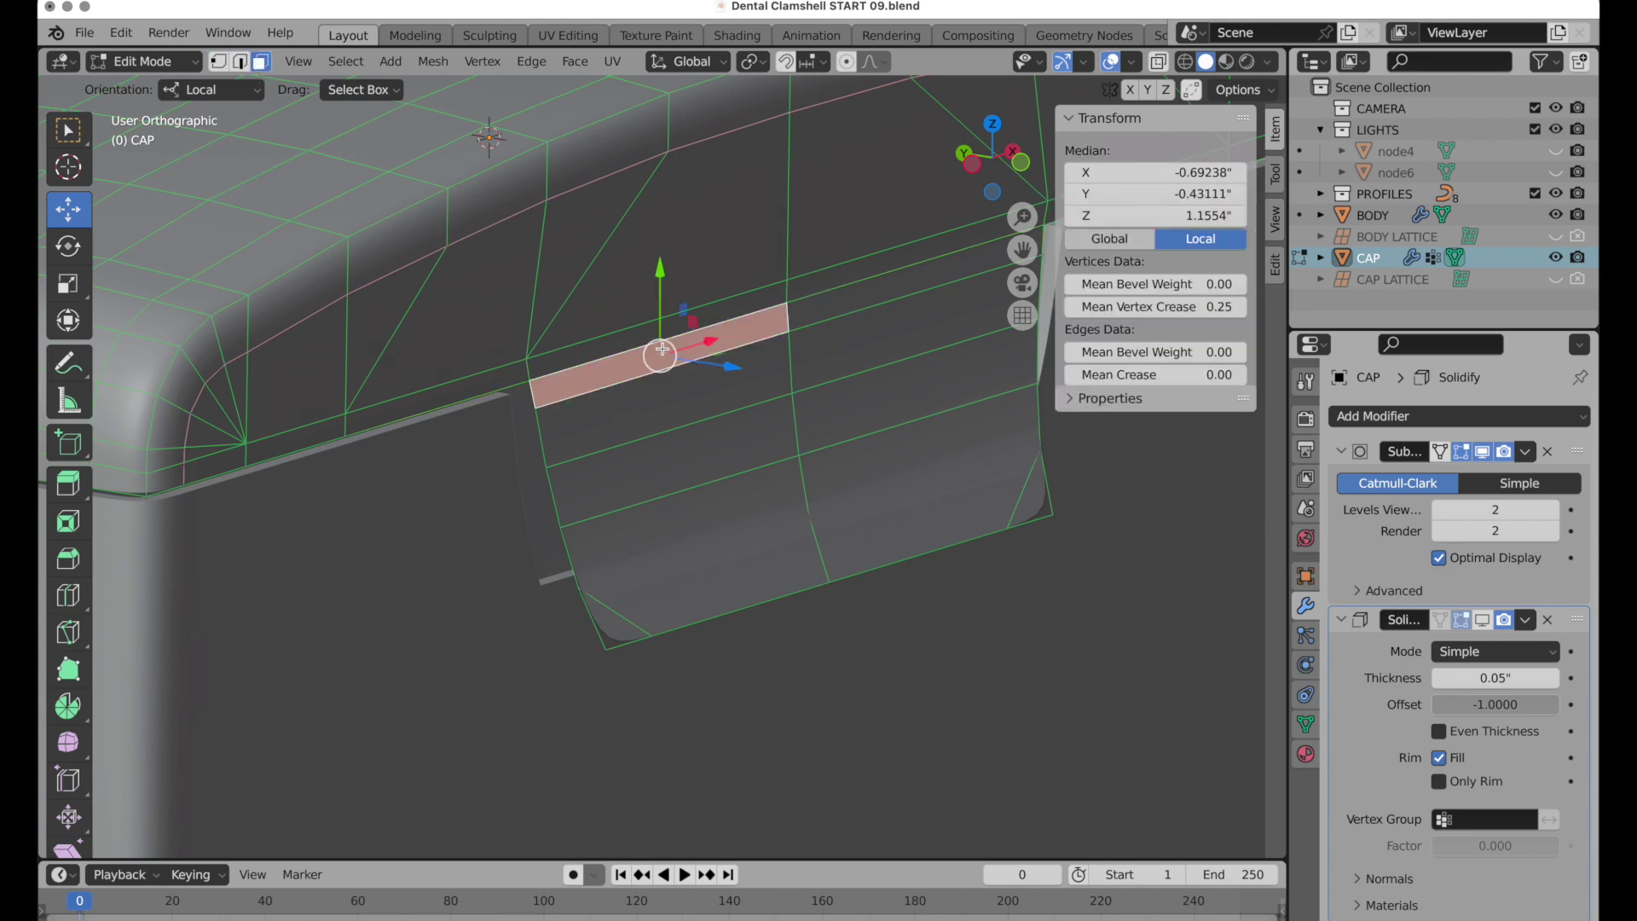
shift+click(869, 292)
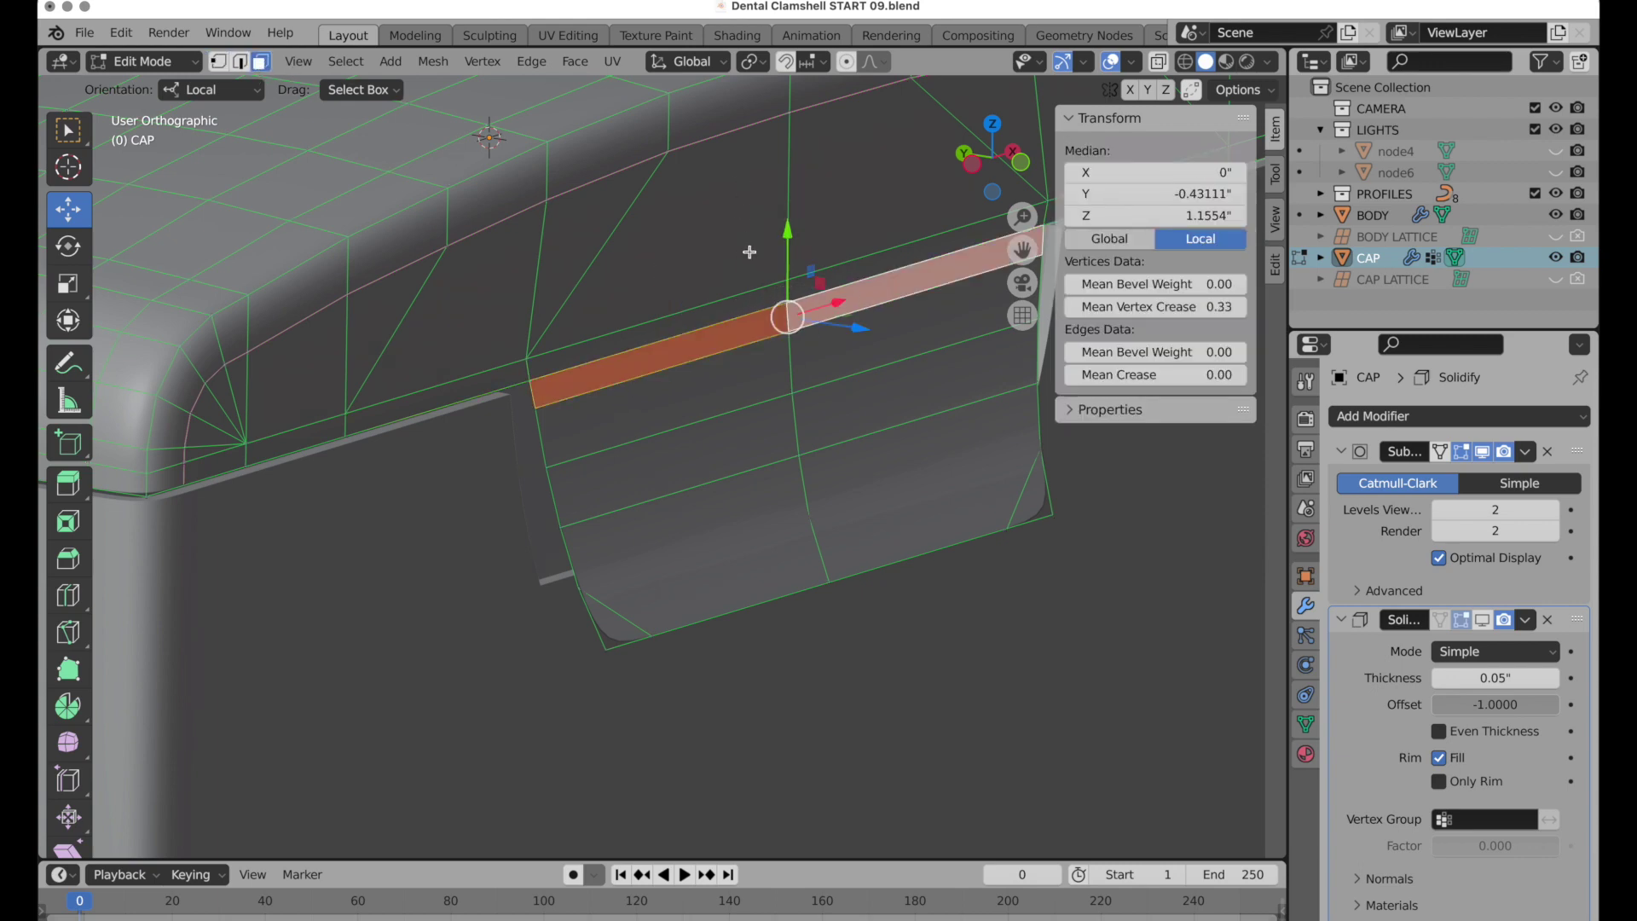
click(218, 61)
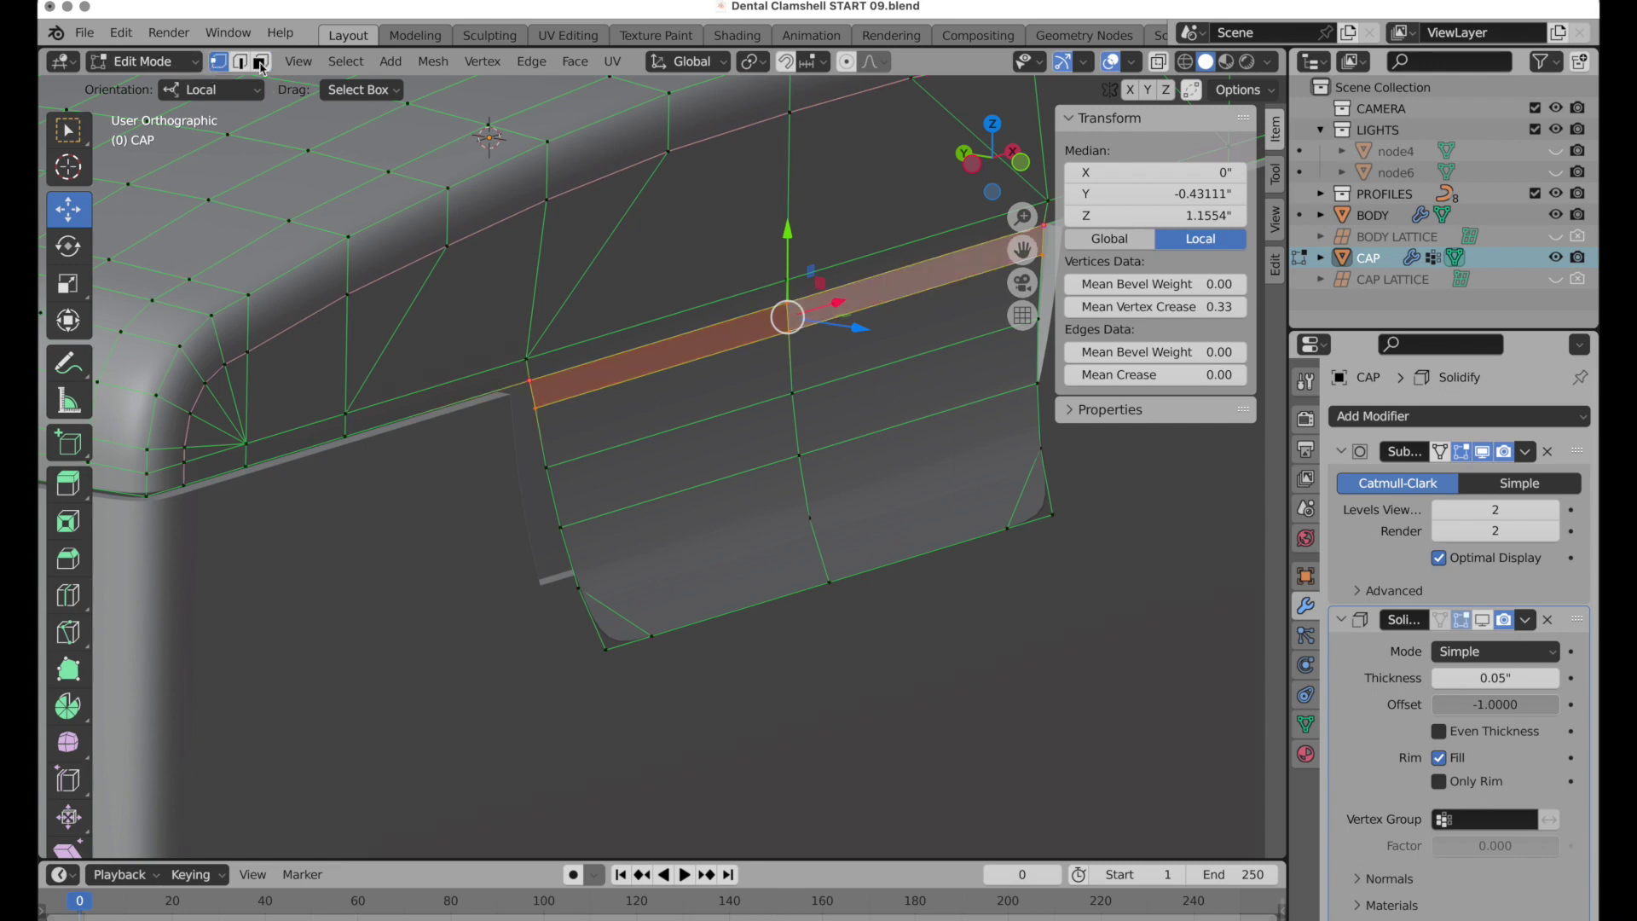
click(527, 360)
key(shift+s)
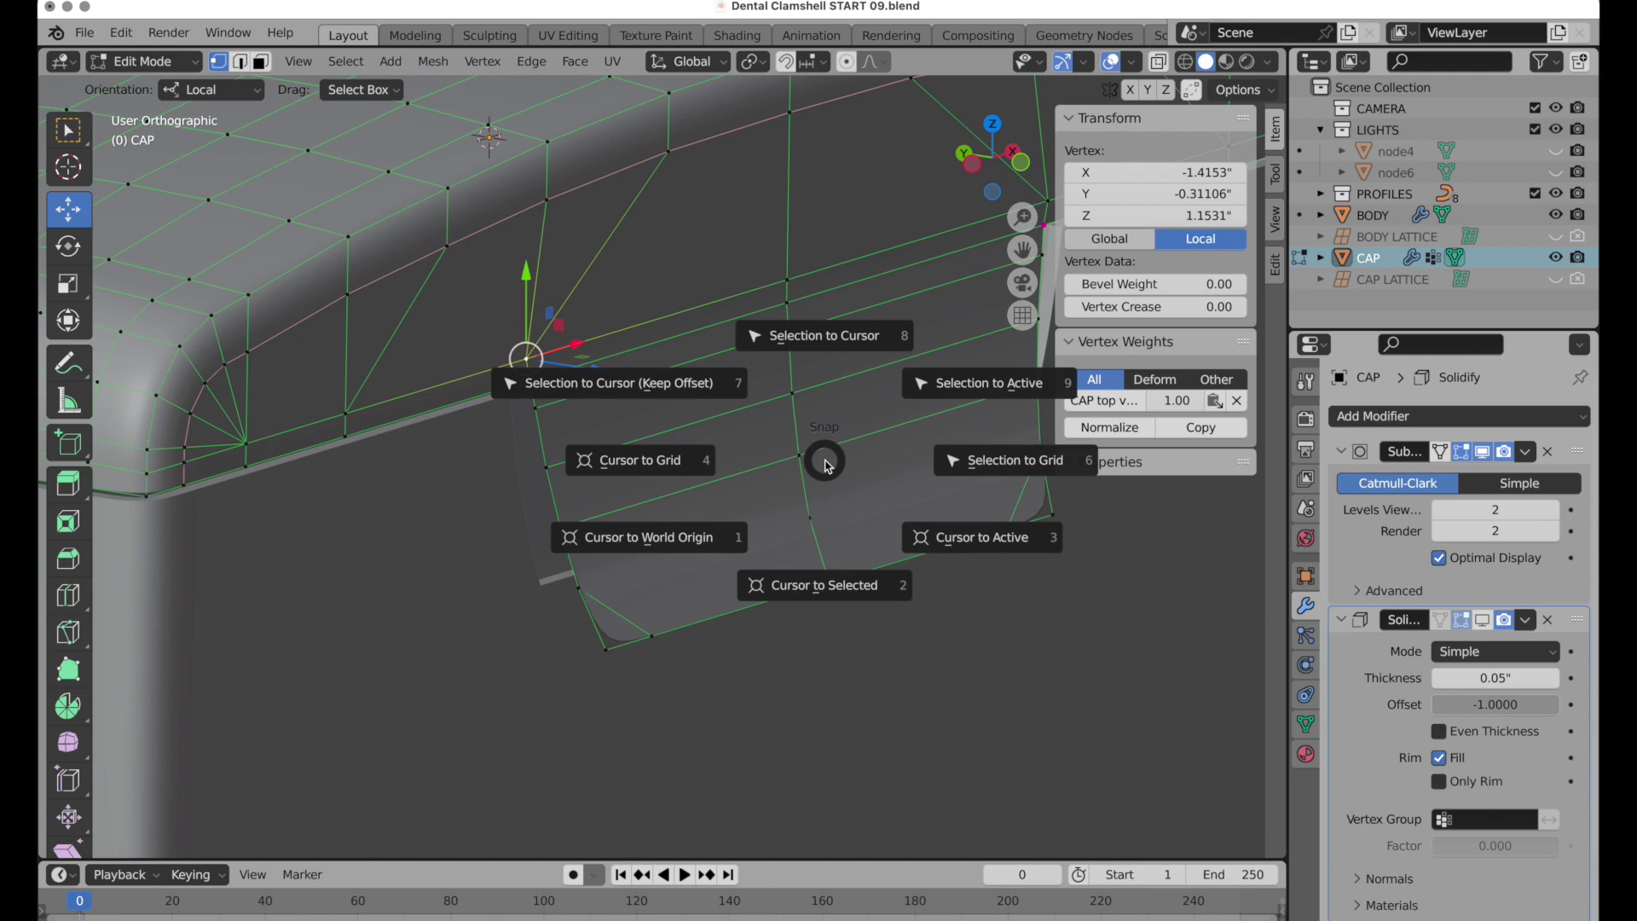
click(861, 588)
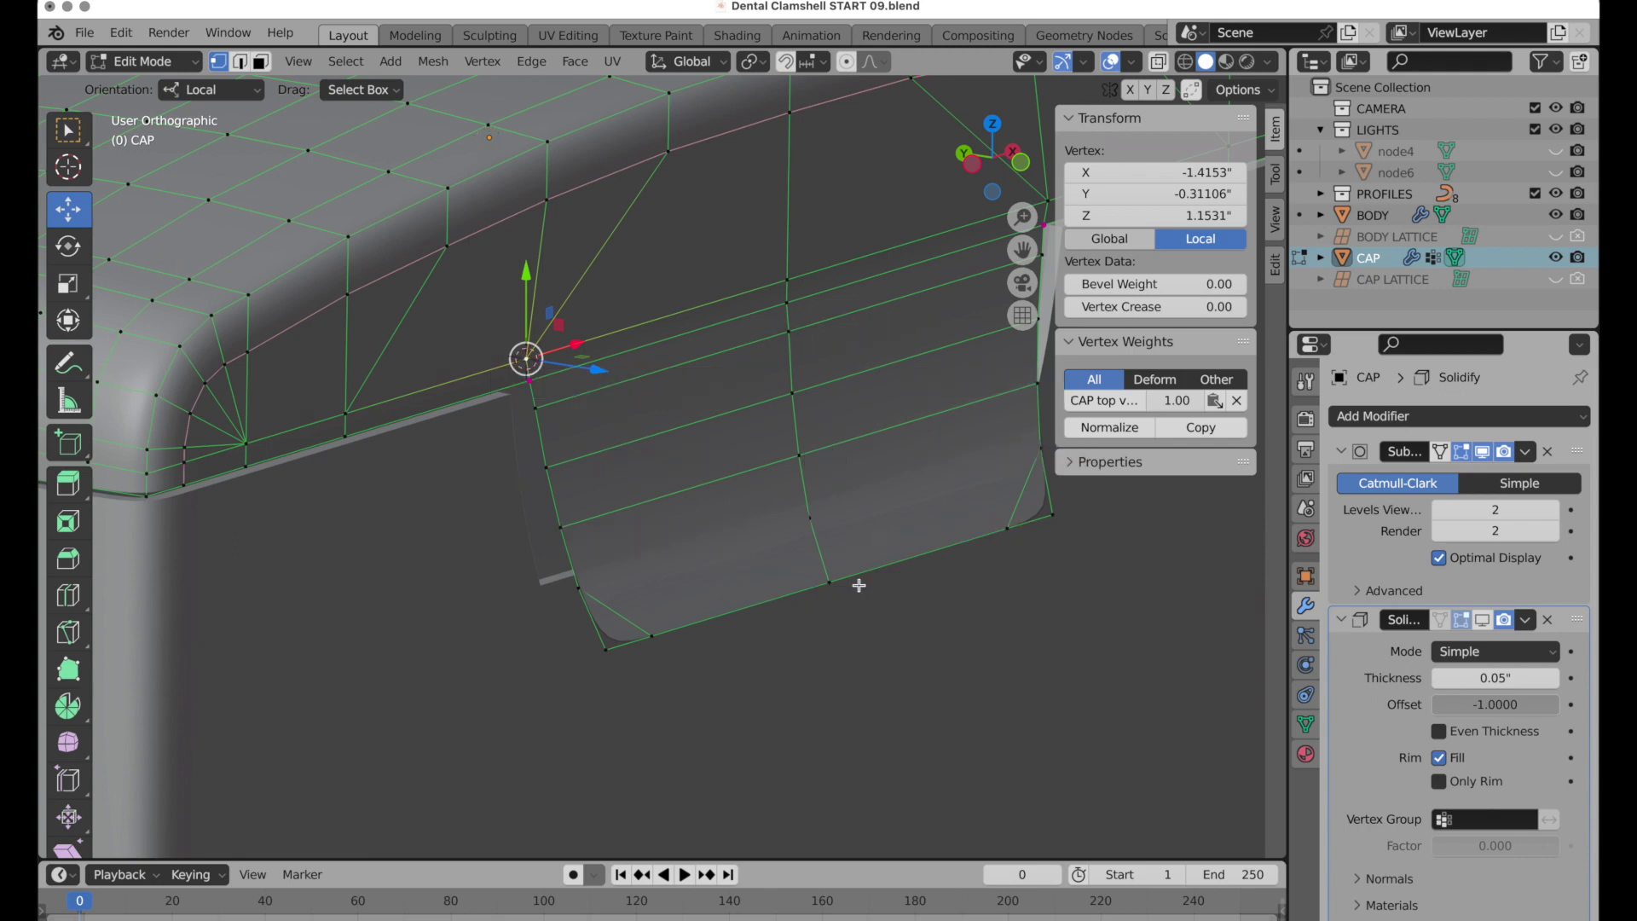
Reselect the flap's top face strips and set the scale pivot to the 3D Cursor.
key(3)
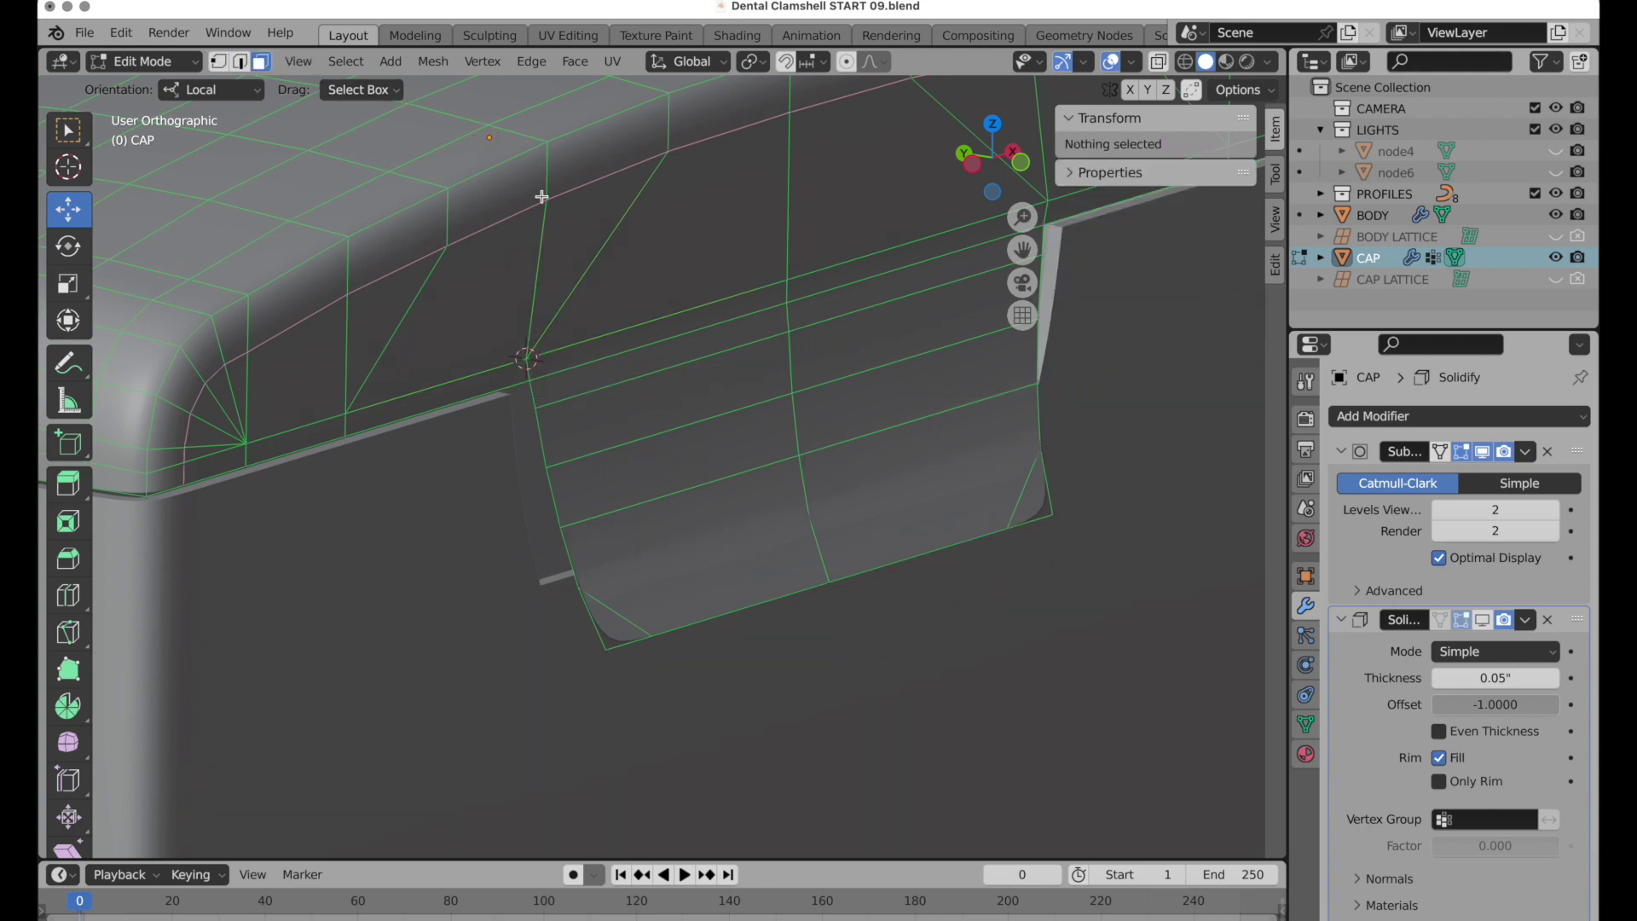
click(674, 351)
shift+click(837, 315)
shift+click(742, 329)
shift+click(742, 329)
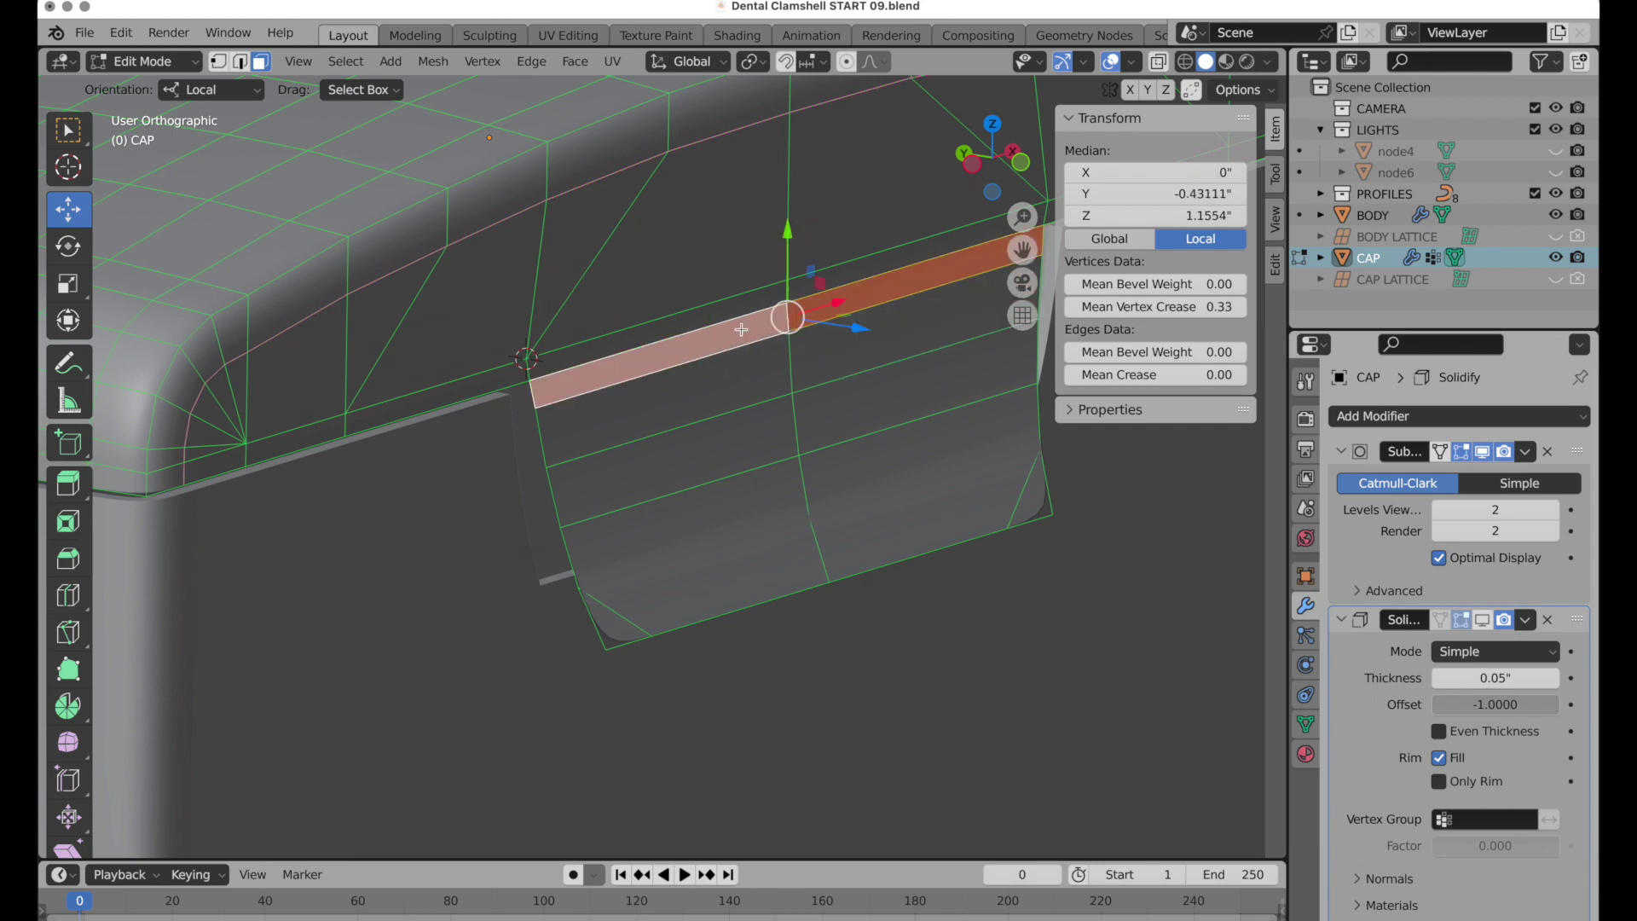
click(69, 283)
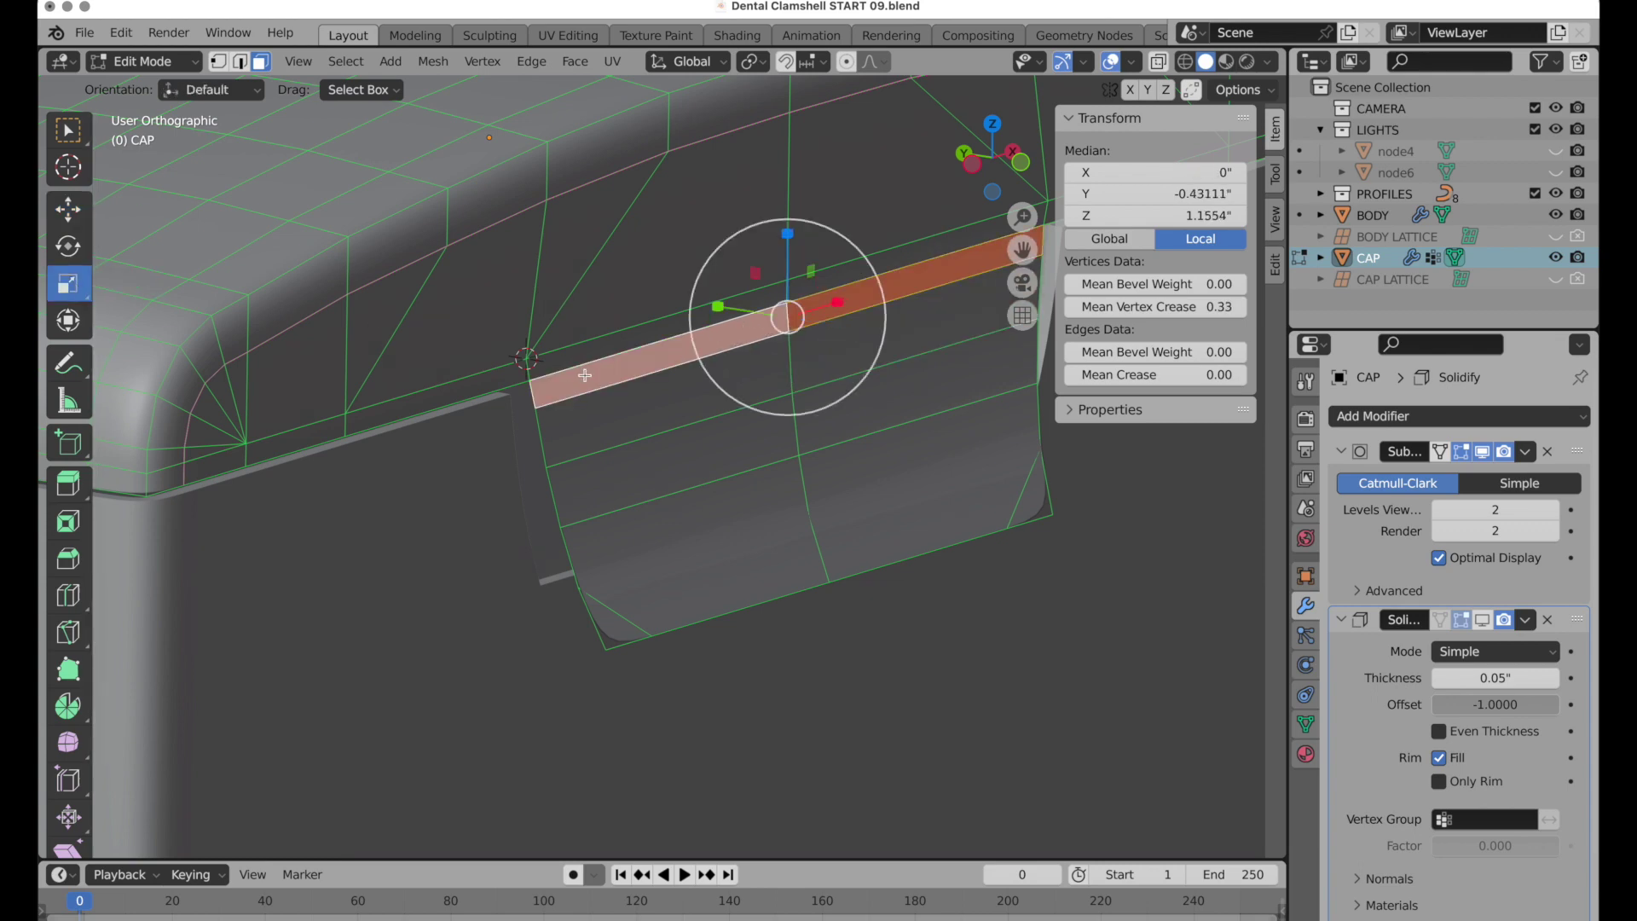
key(period)
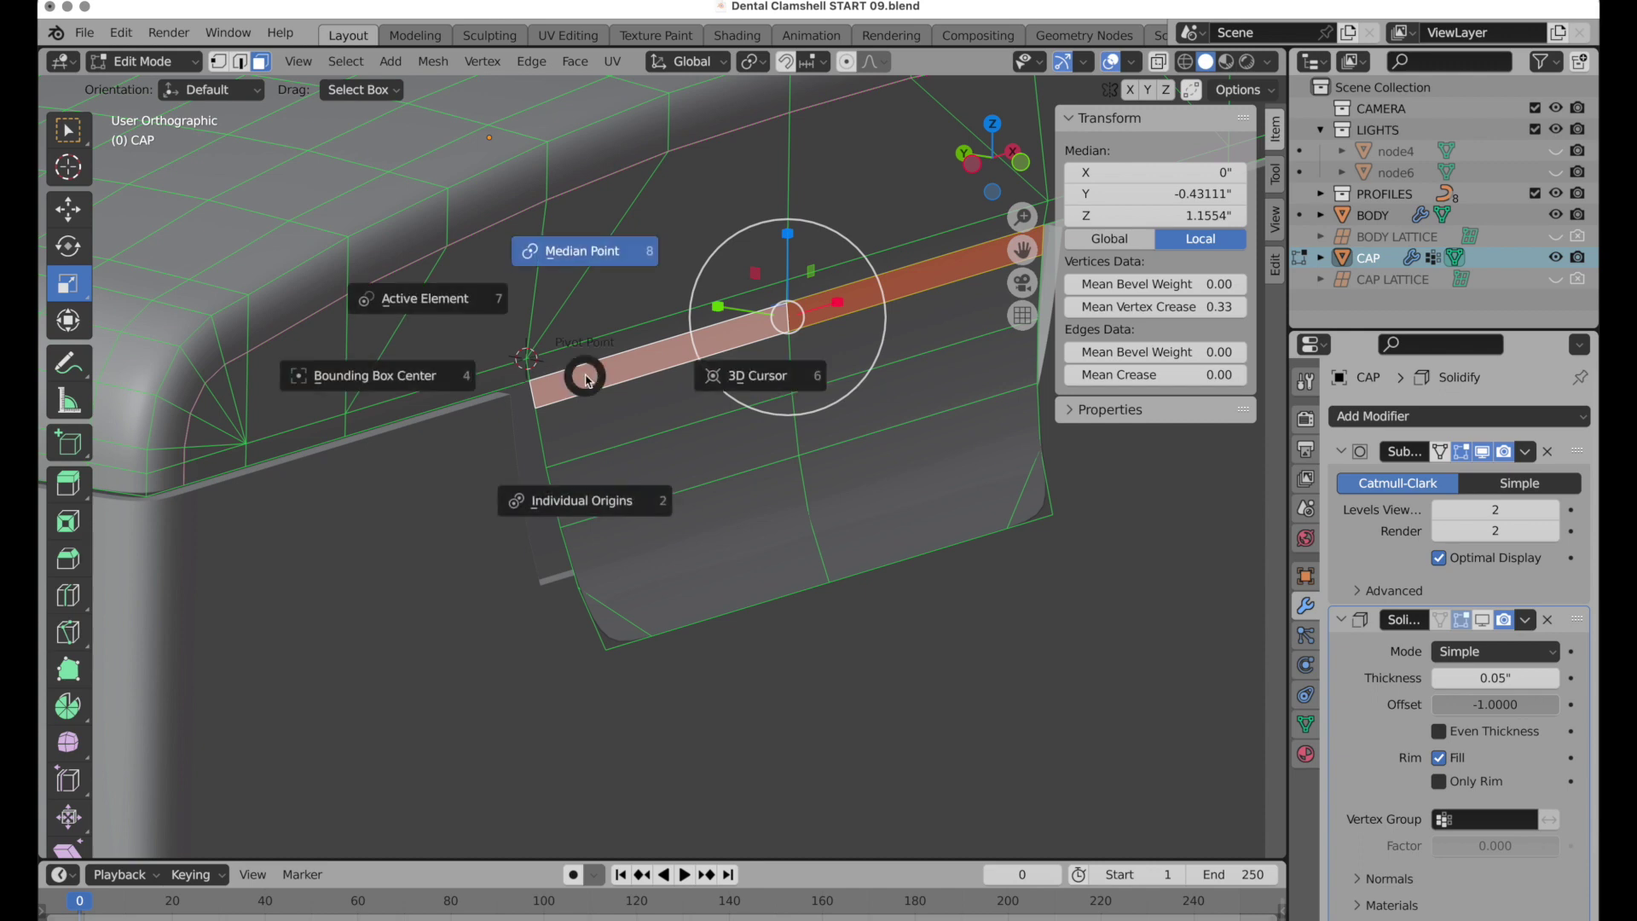
click(765, 390)
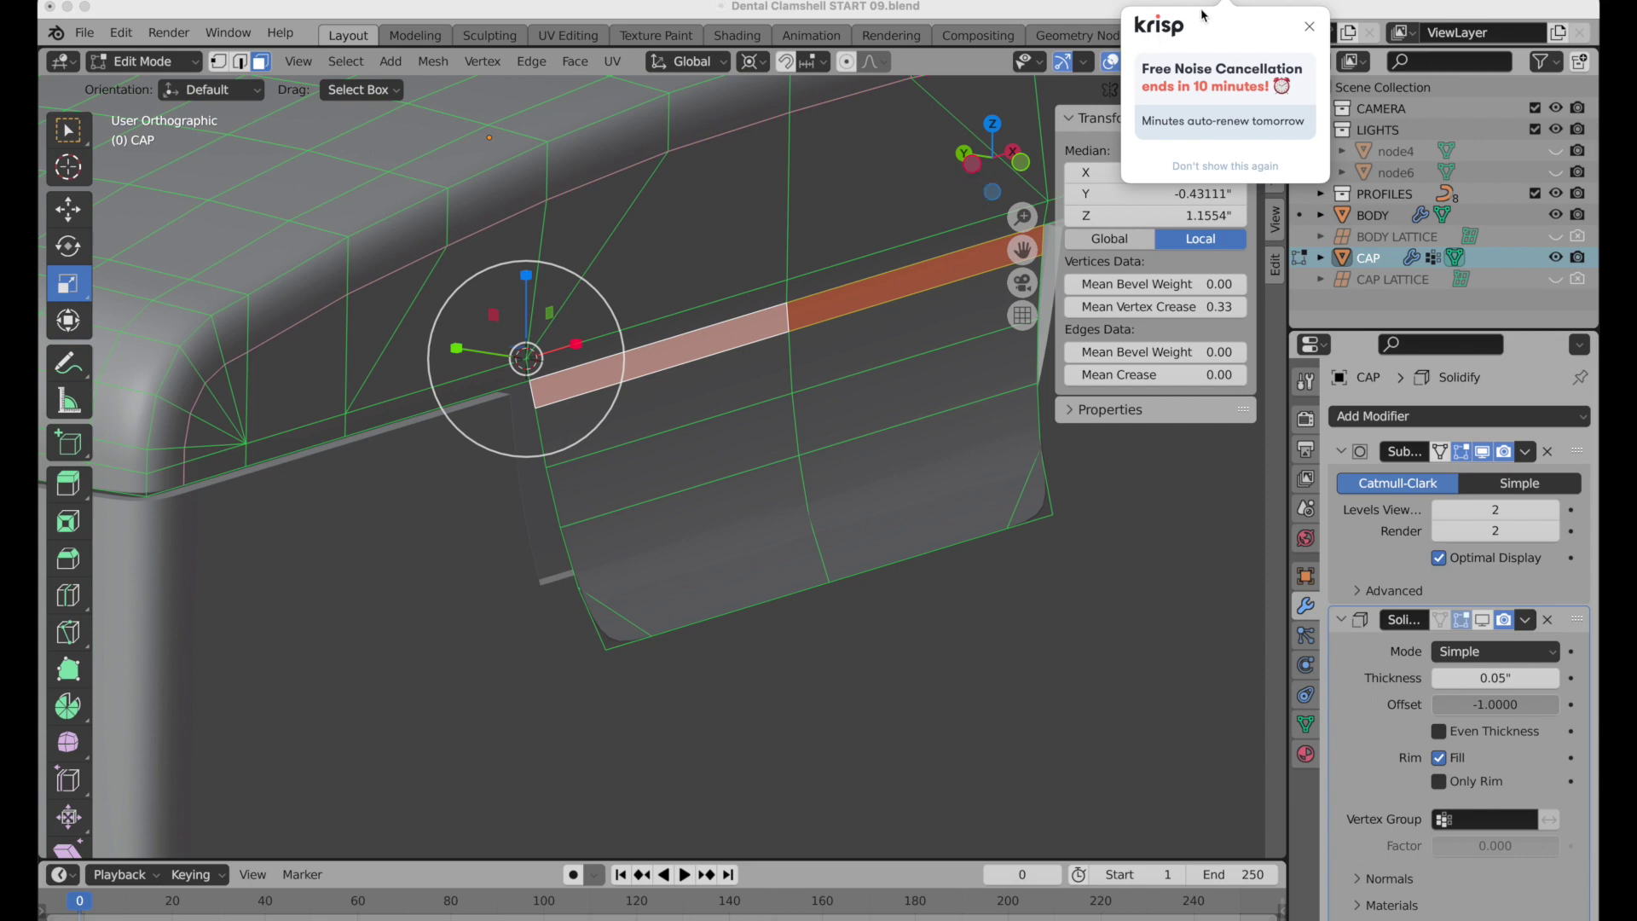
click(1308, 28)
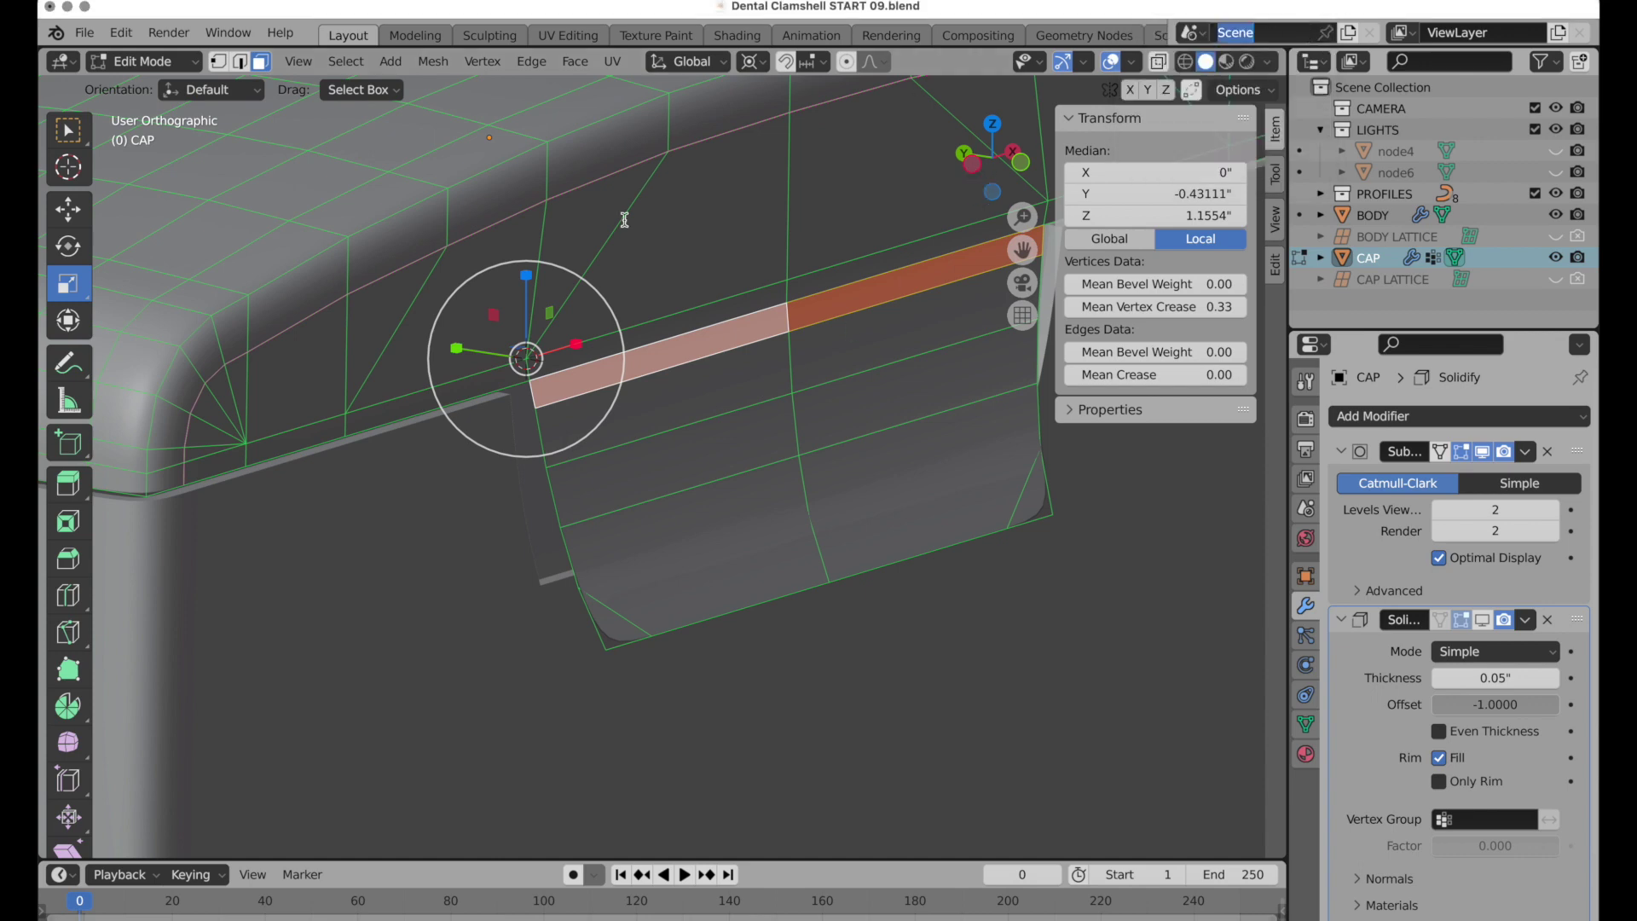
From the Left view, flatten the flap's top strip by scaling it to 0 along Y.
click(975, 165)
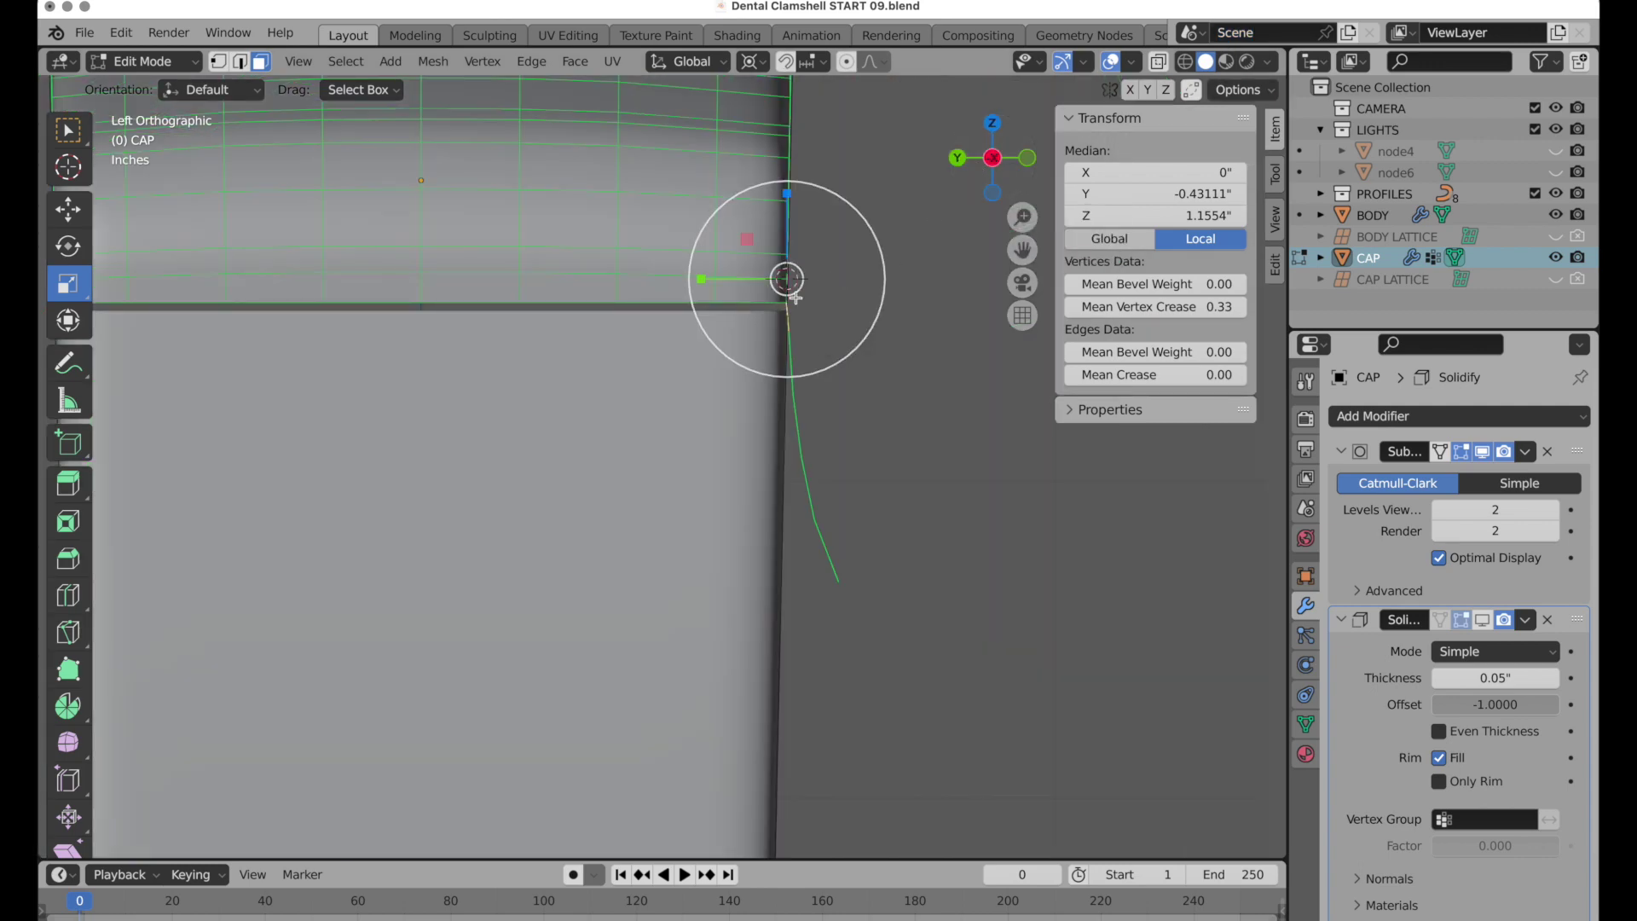
scroll(786, 280, up, 5)
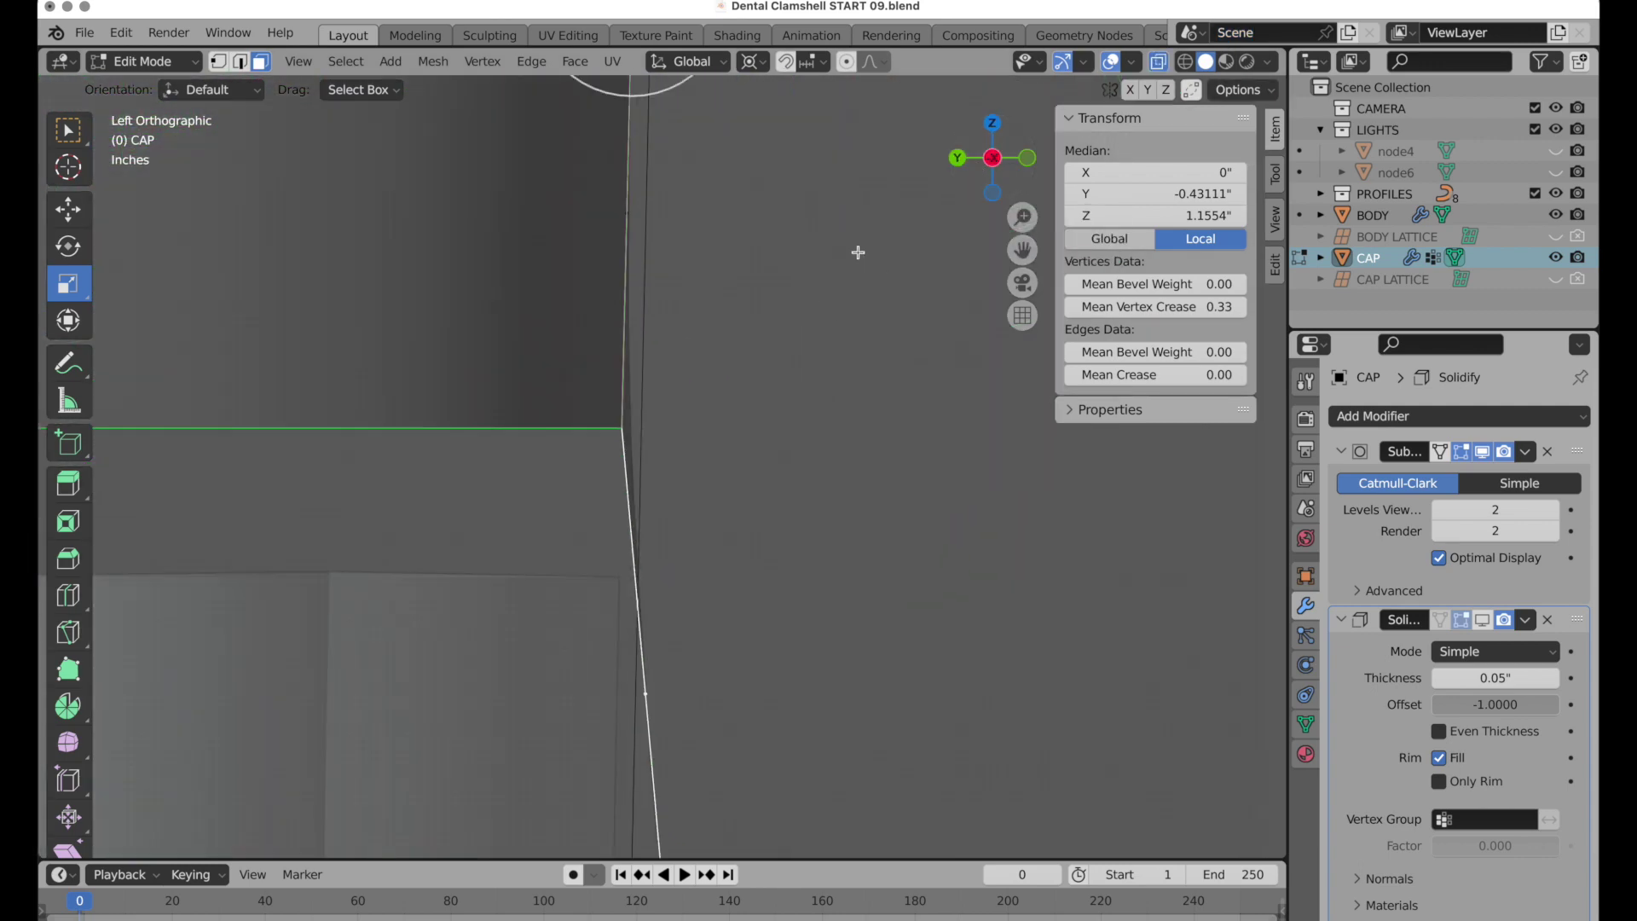
scroll(857, 252, down, 3)
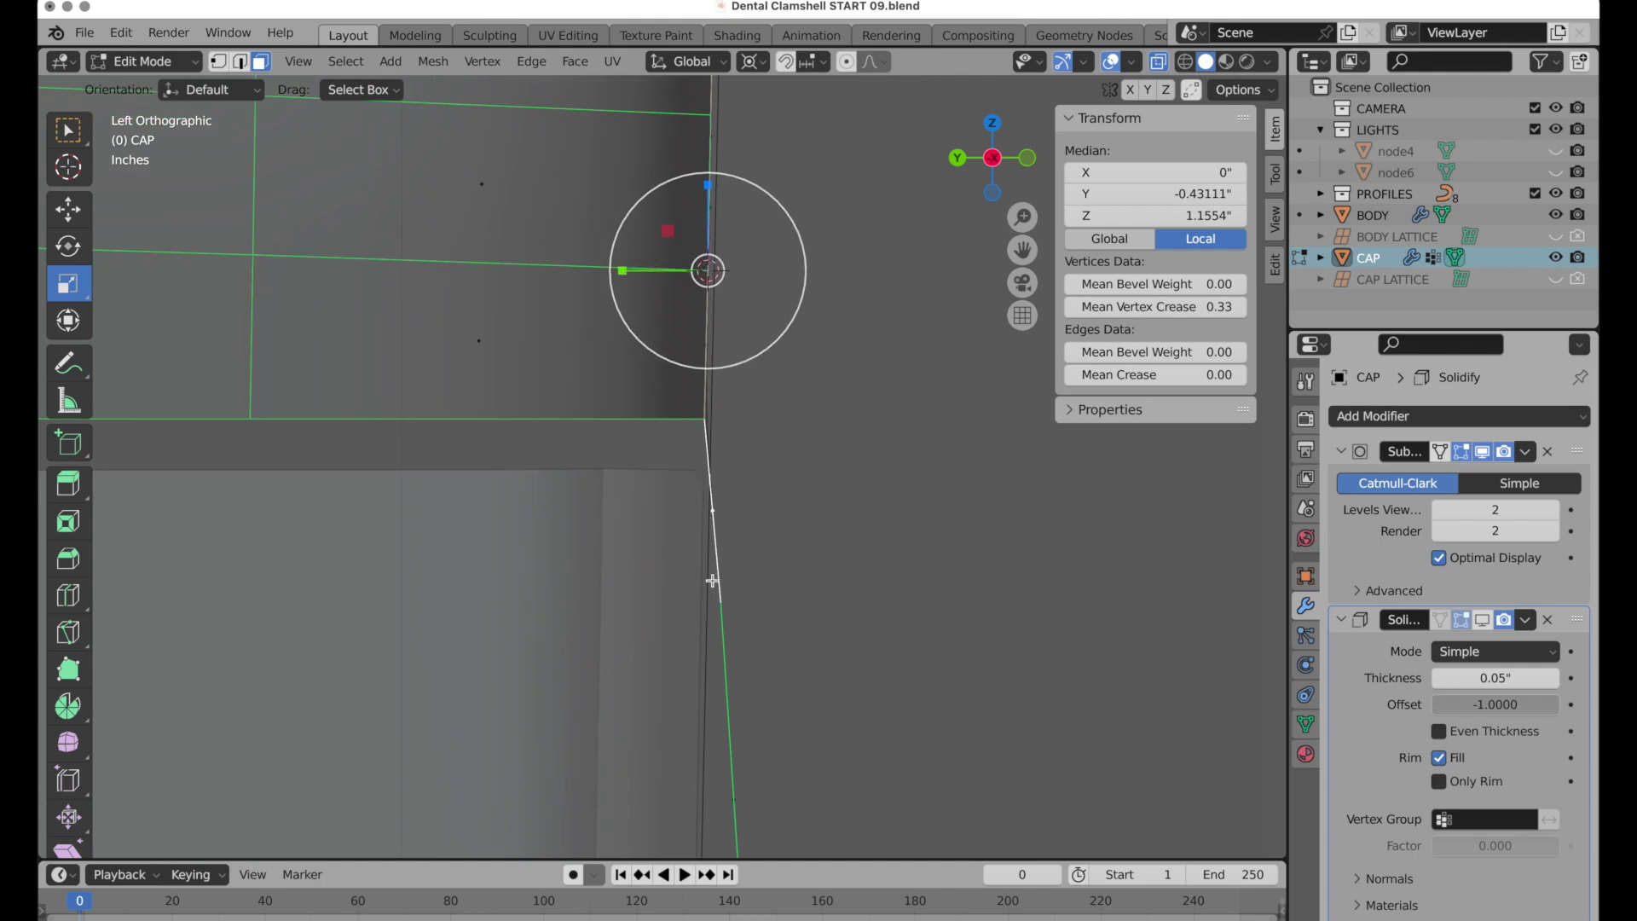
drag(622, 271, 687, 273)
click(329, 743)
text(0)
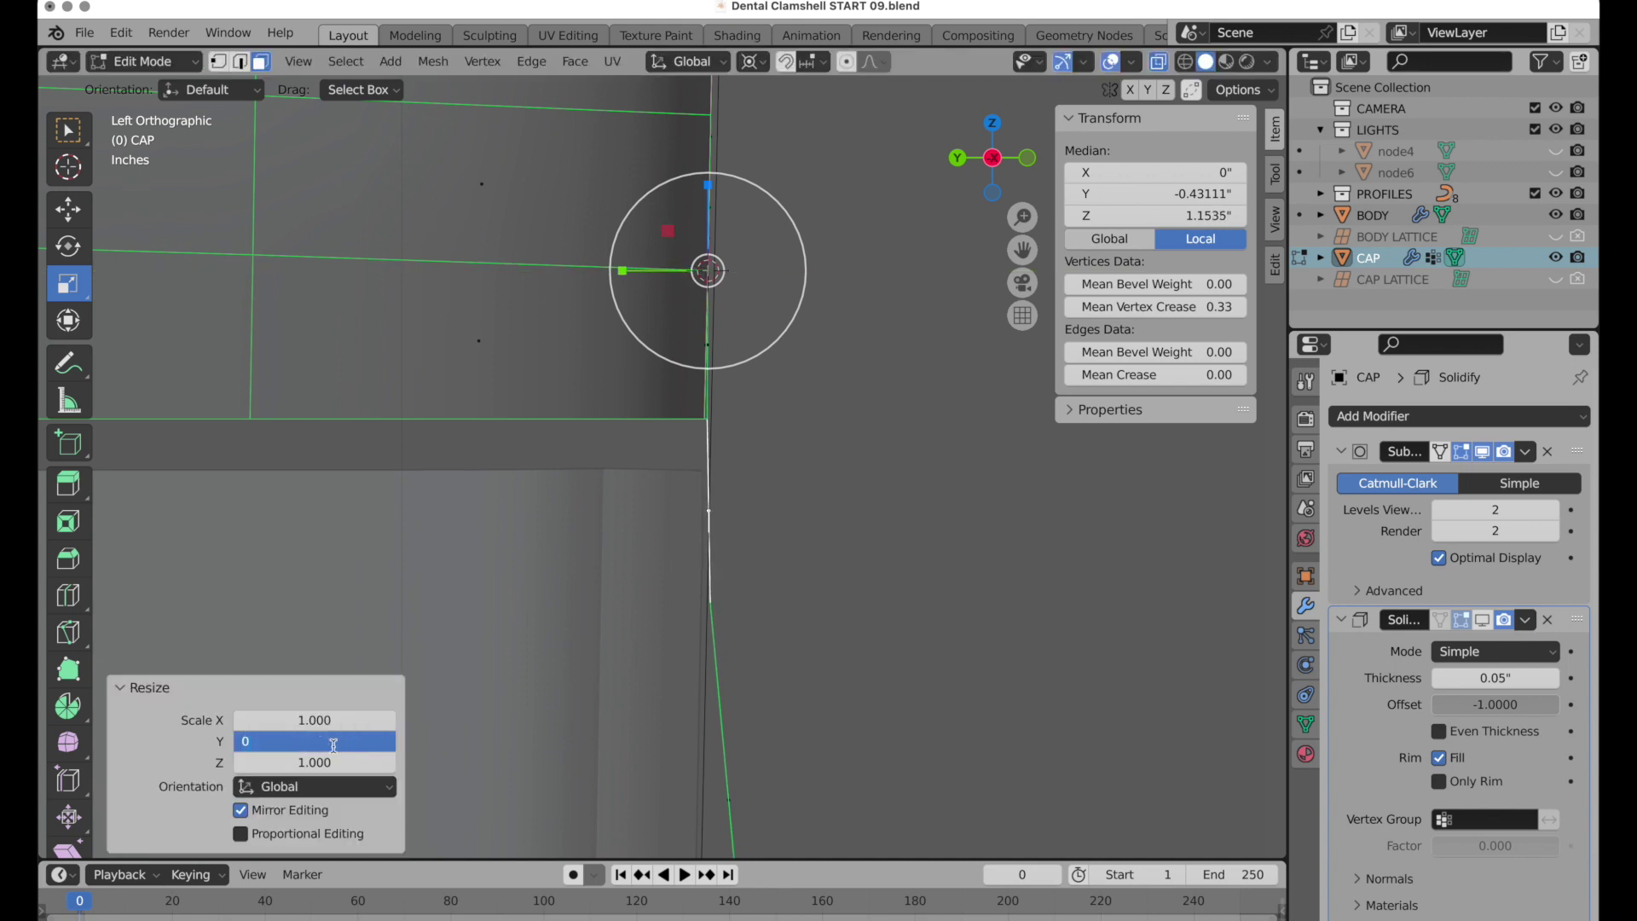
key(Return)
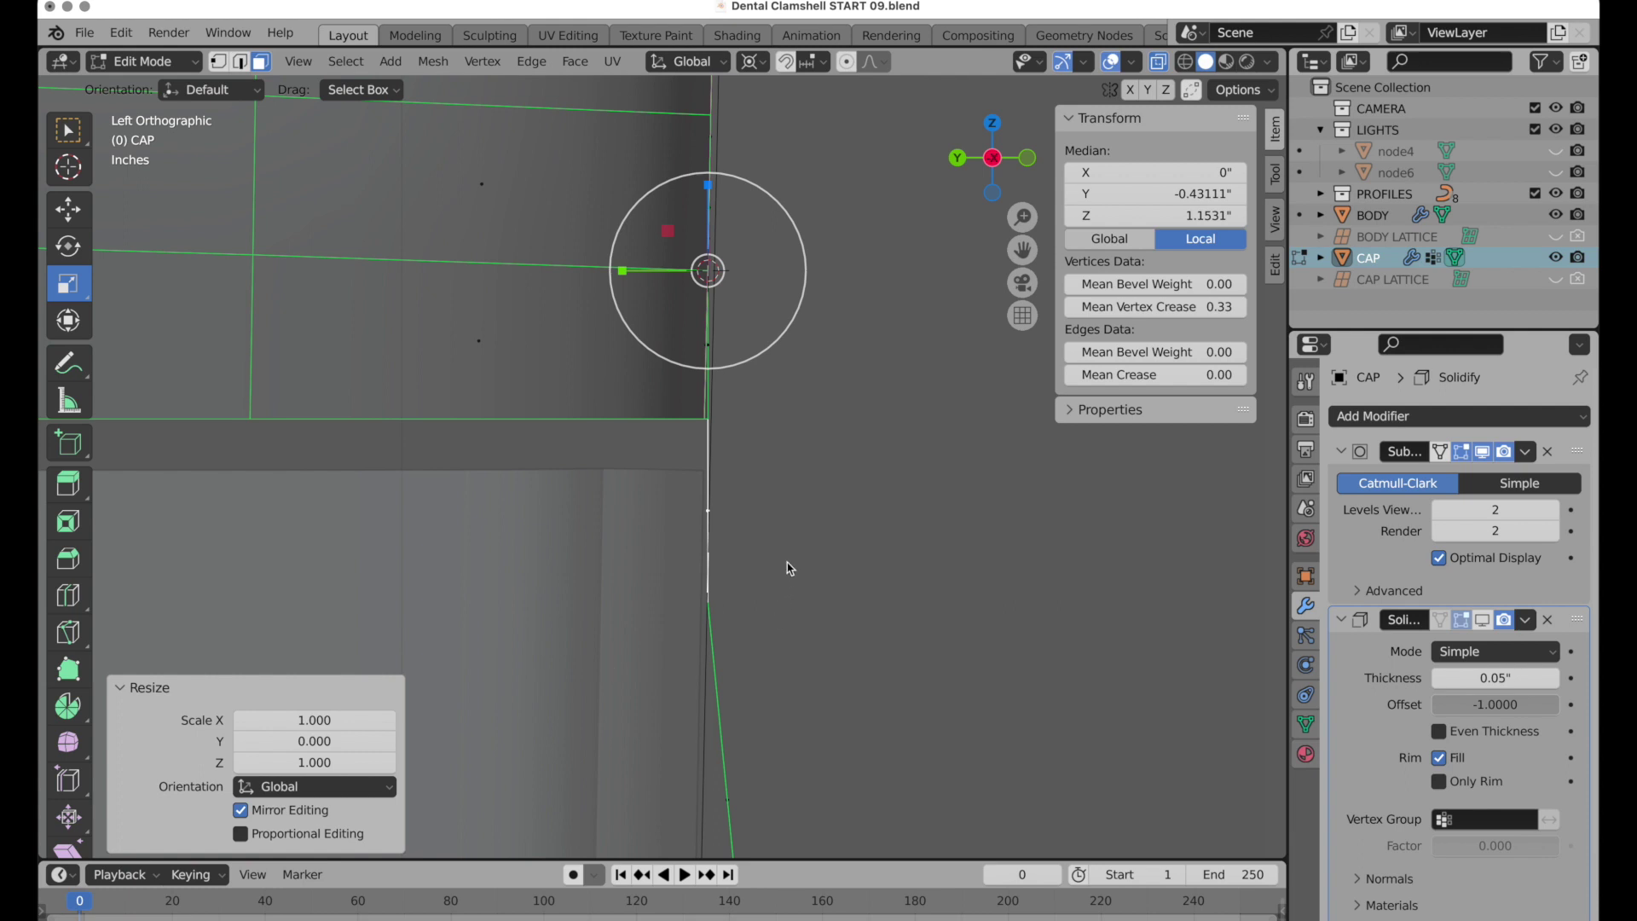
scroll(772, 607, up, 2)
scroll(742, 450, down, 5)
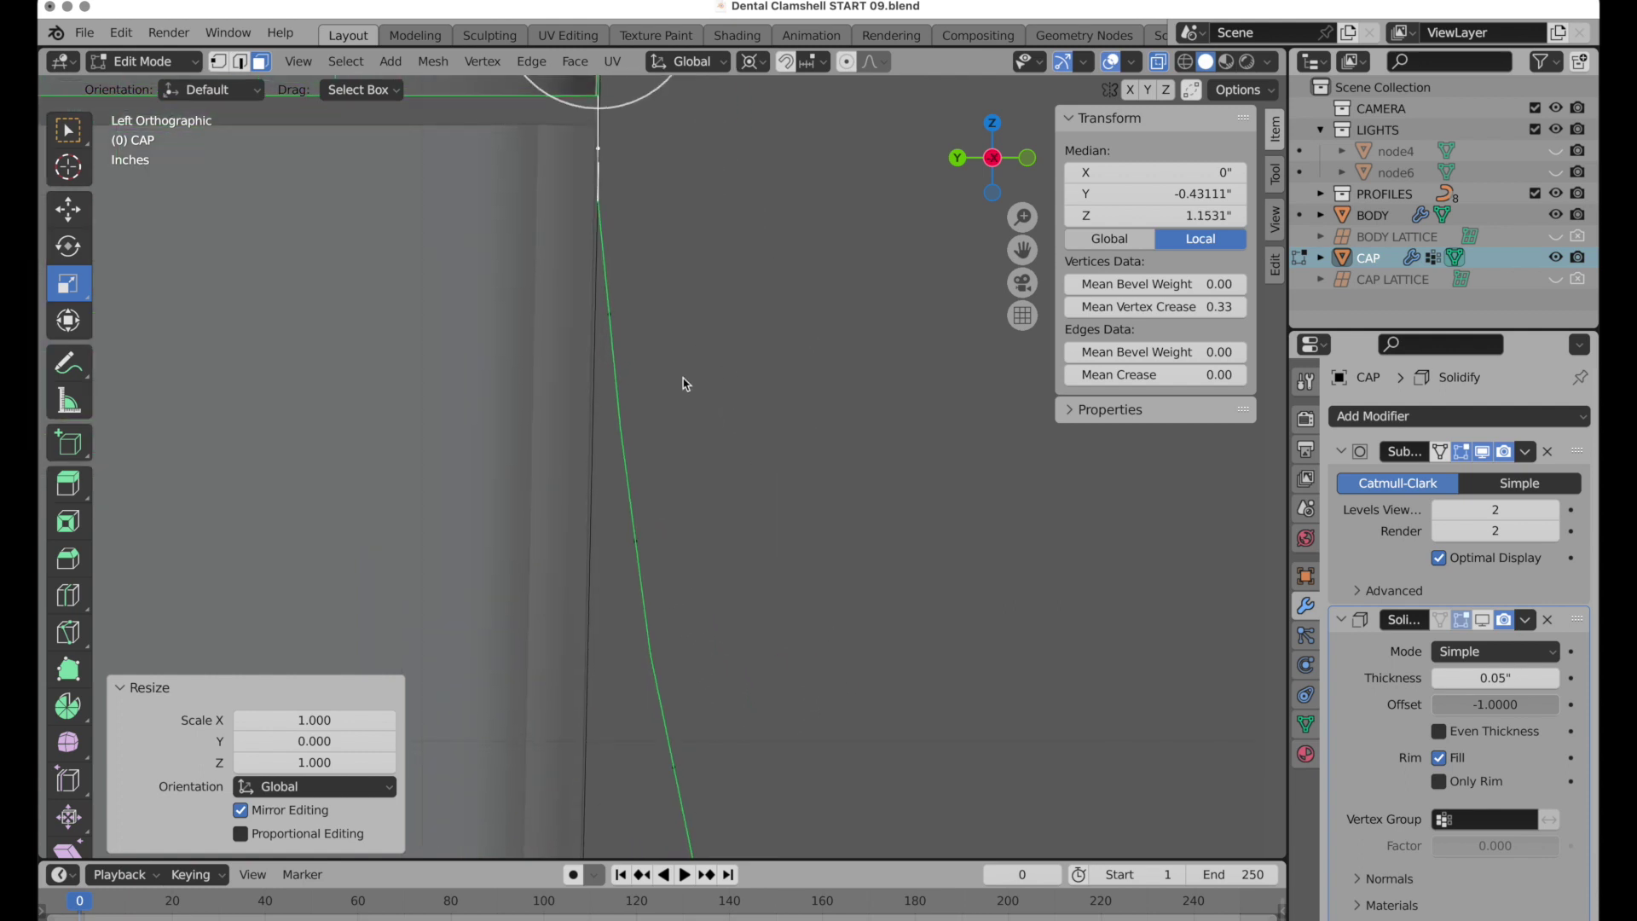
scroll(680, 380, up, 2)
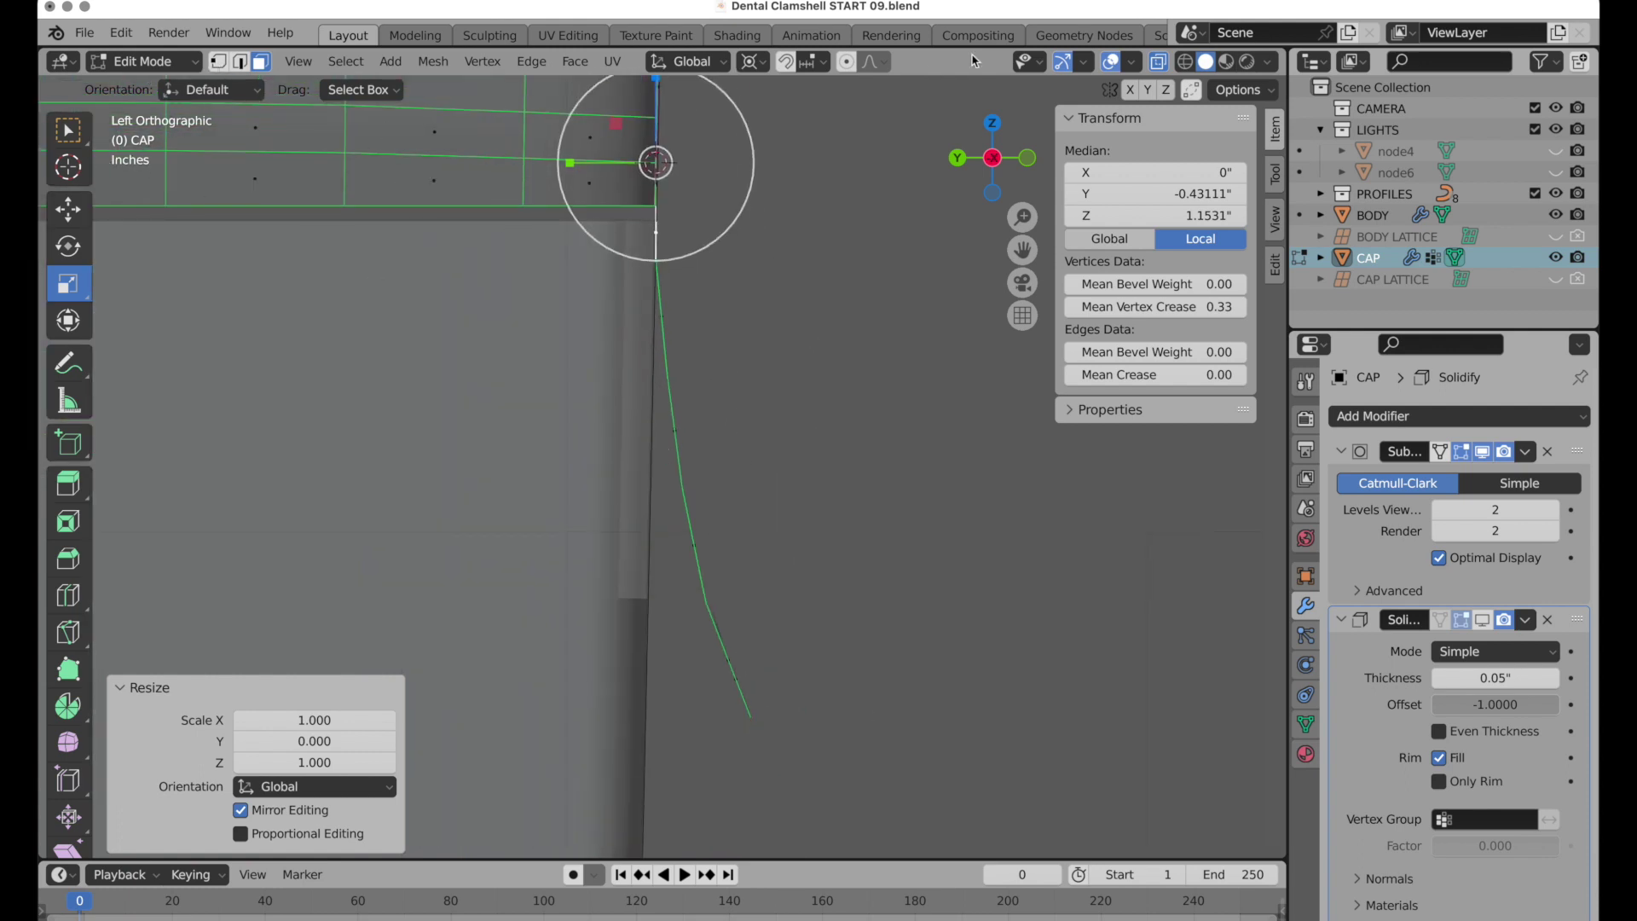
In wireframe, lower two curved-profile vertices by about 0.009 inch and deselect.
click(1186, 65)
scroll(783, 439, down, 1)
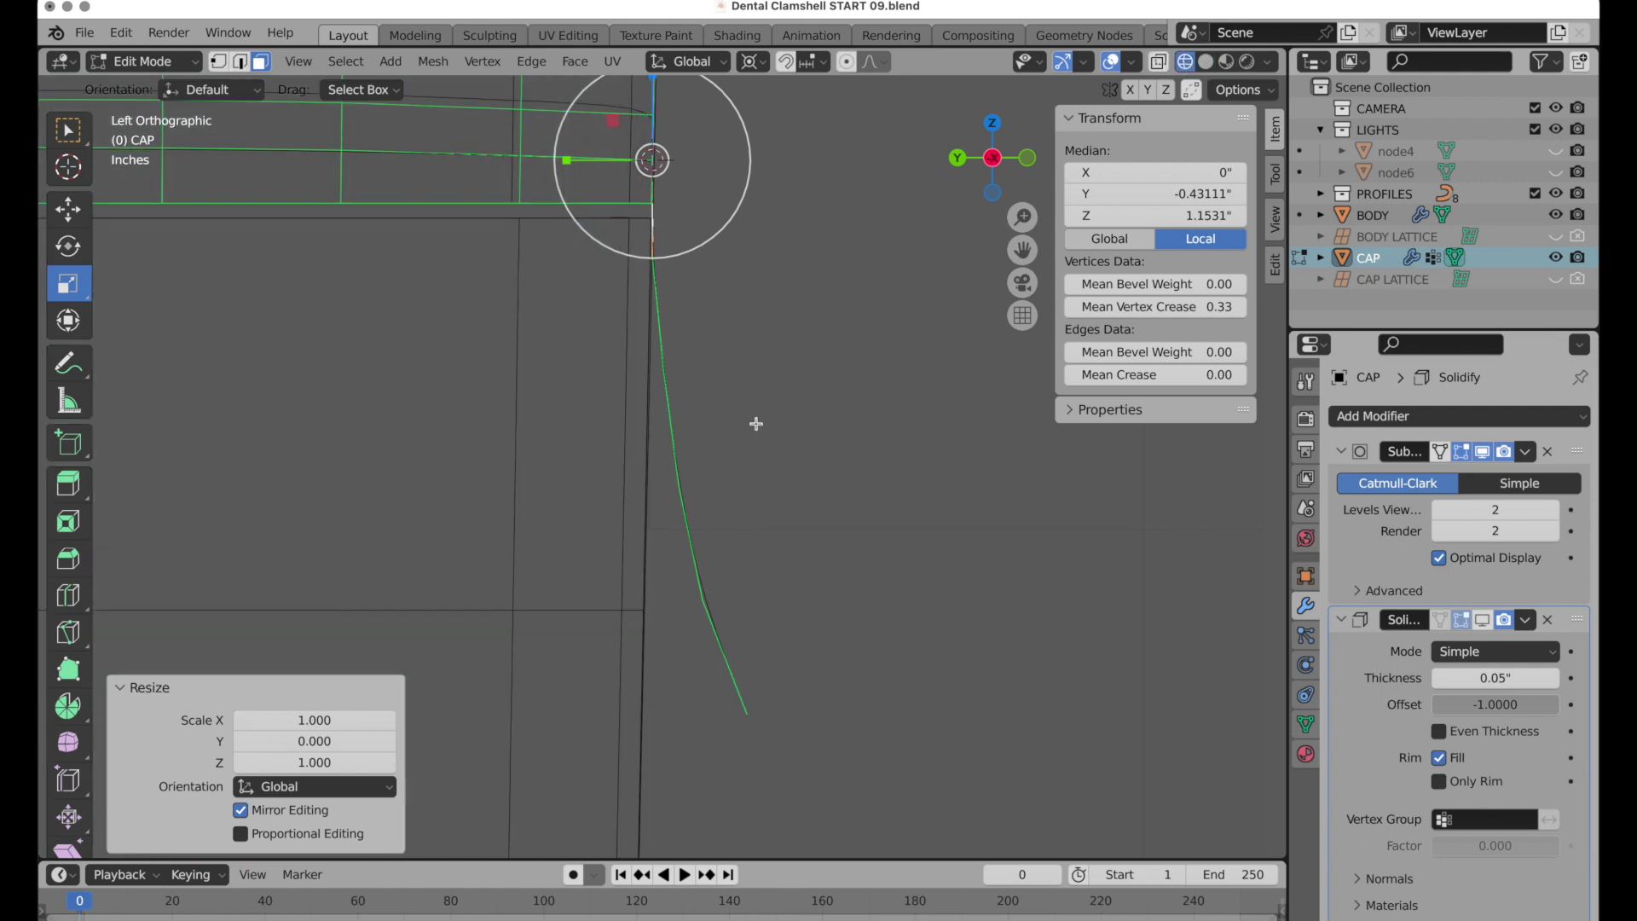
click(218, 62)
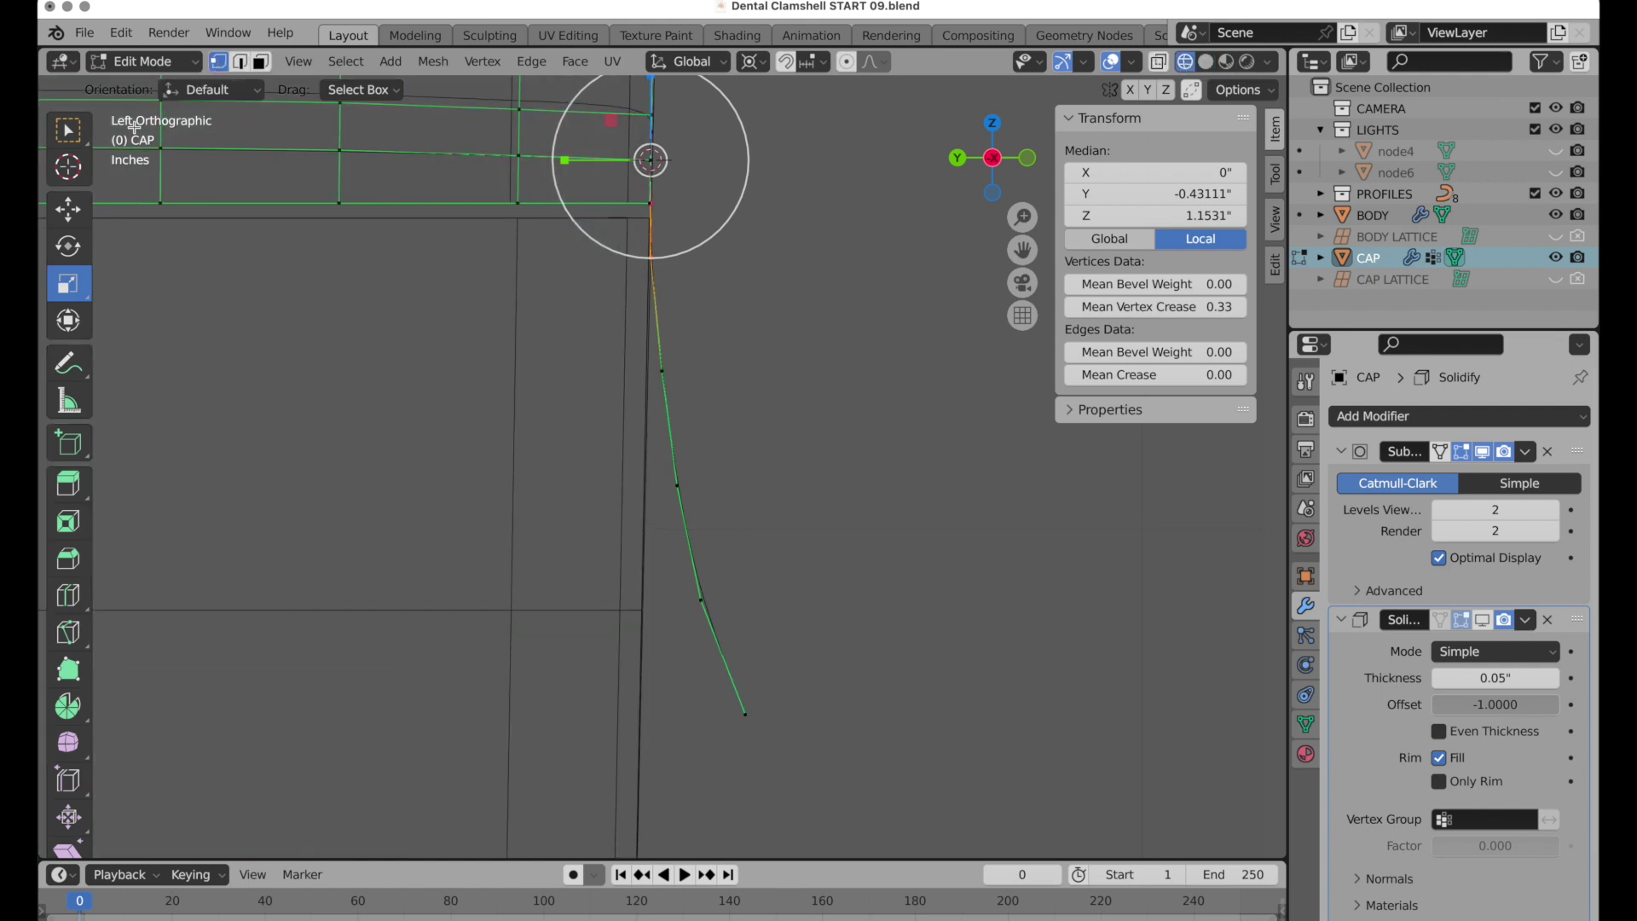
click(68, 208)
drag(728, 317, 633, 542)
drag(737, 161, 731, 174)
key(ctrl+z)
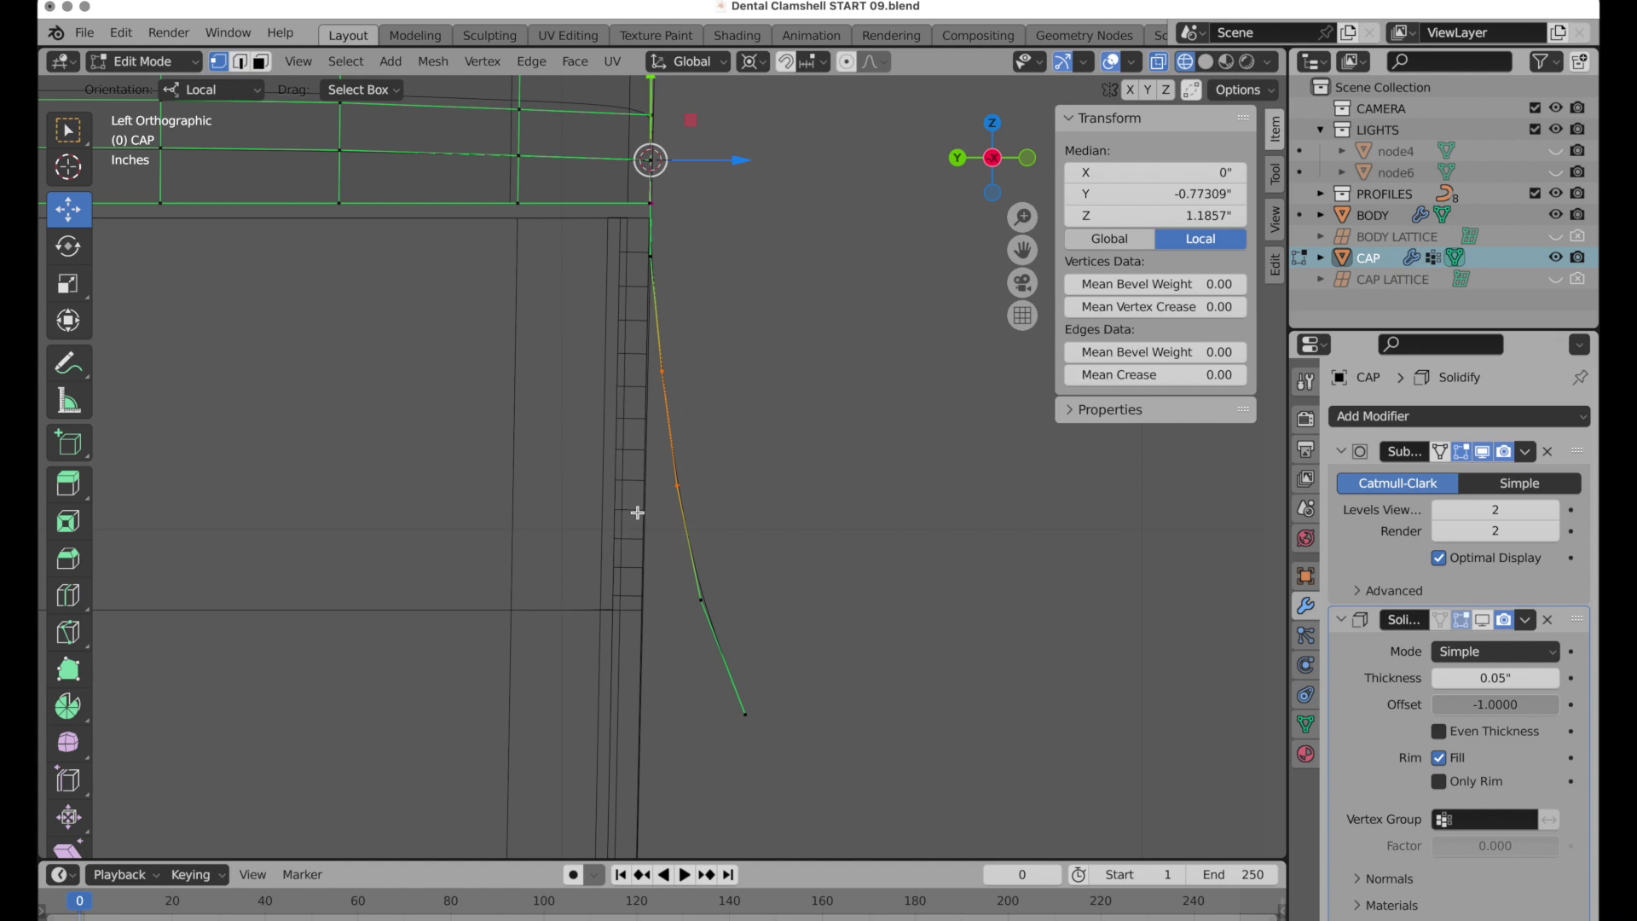
drag(741, 161, 732, 165)
click(791, 368)
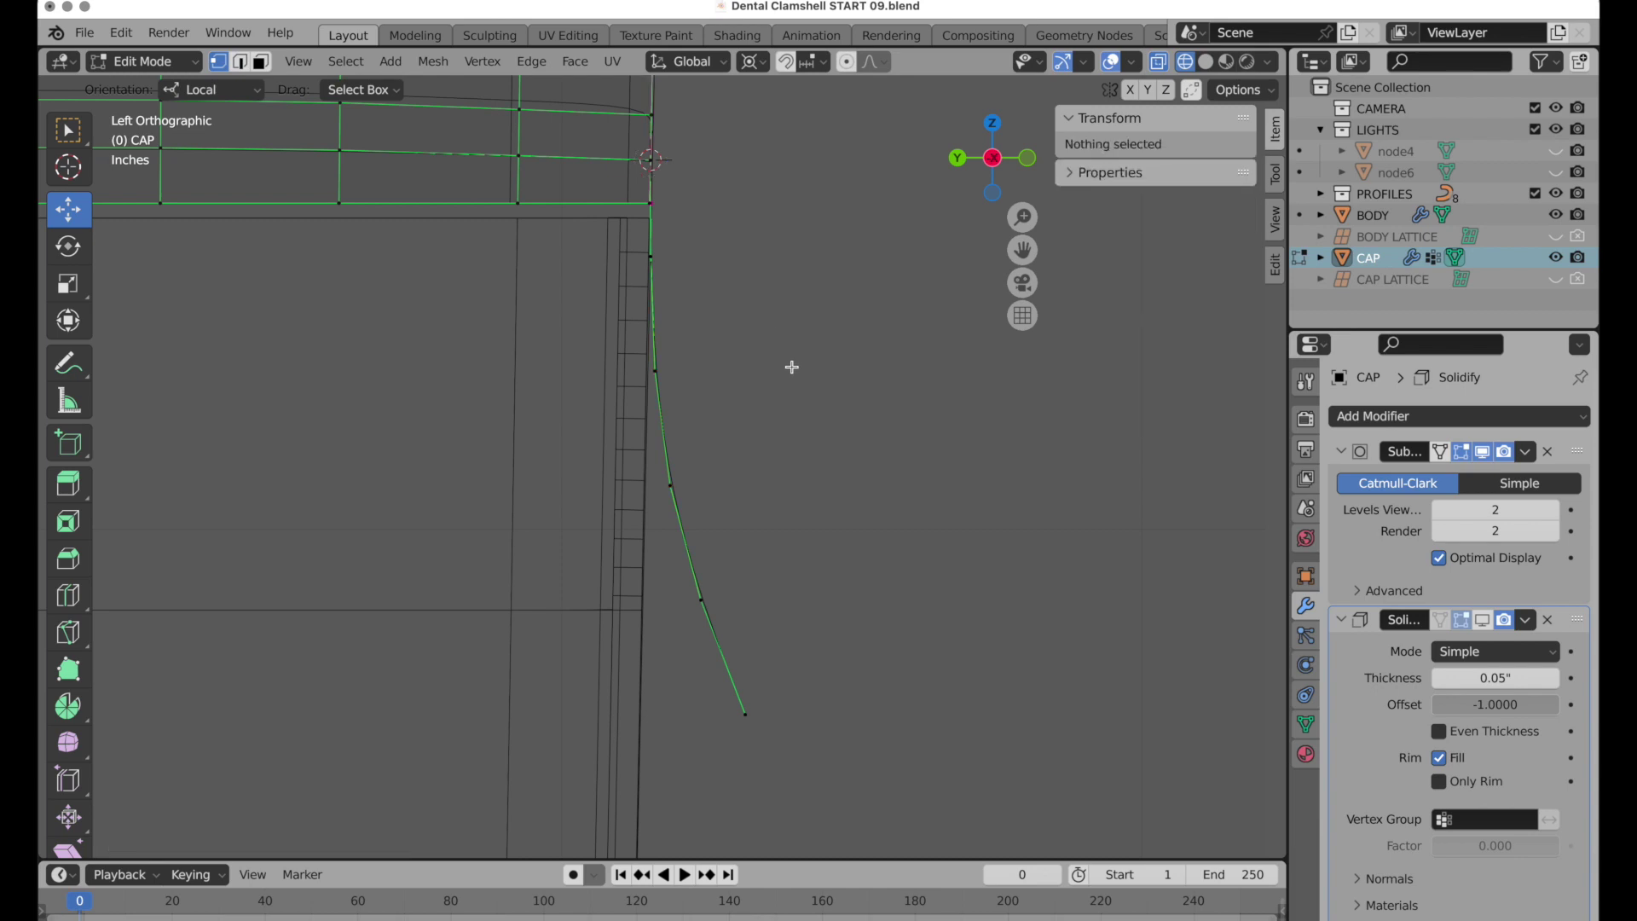
Return the CAP to object mode and orbit away from the side view.
key(Tab)
middle_drag(804, 336, 759, 463)
scroll(759, 462, up, 5)
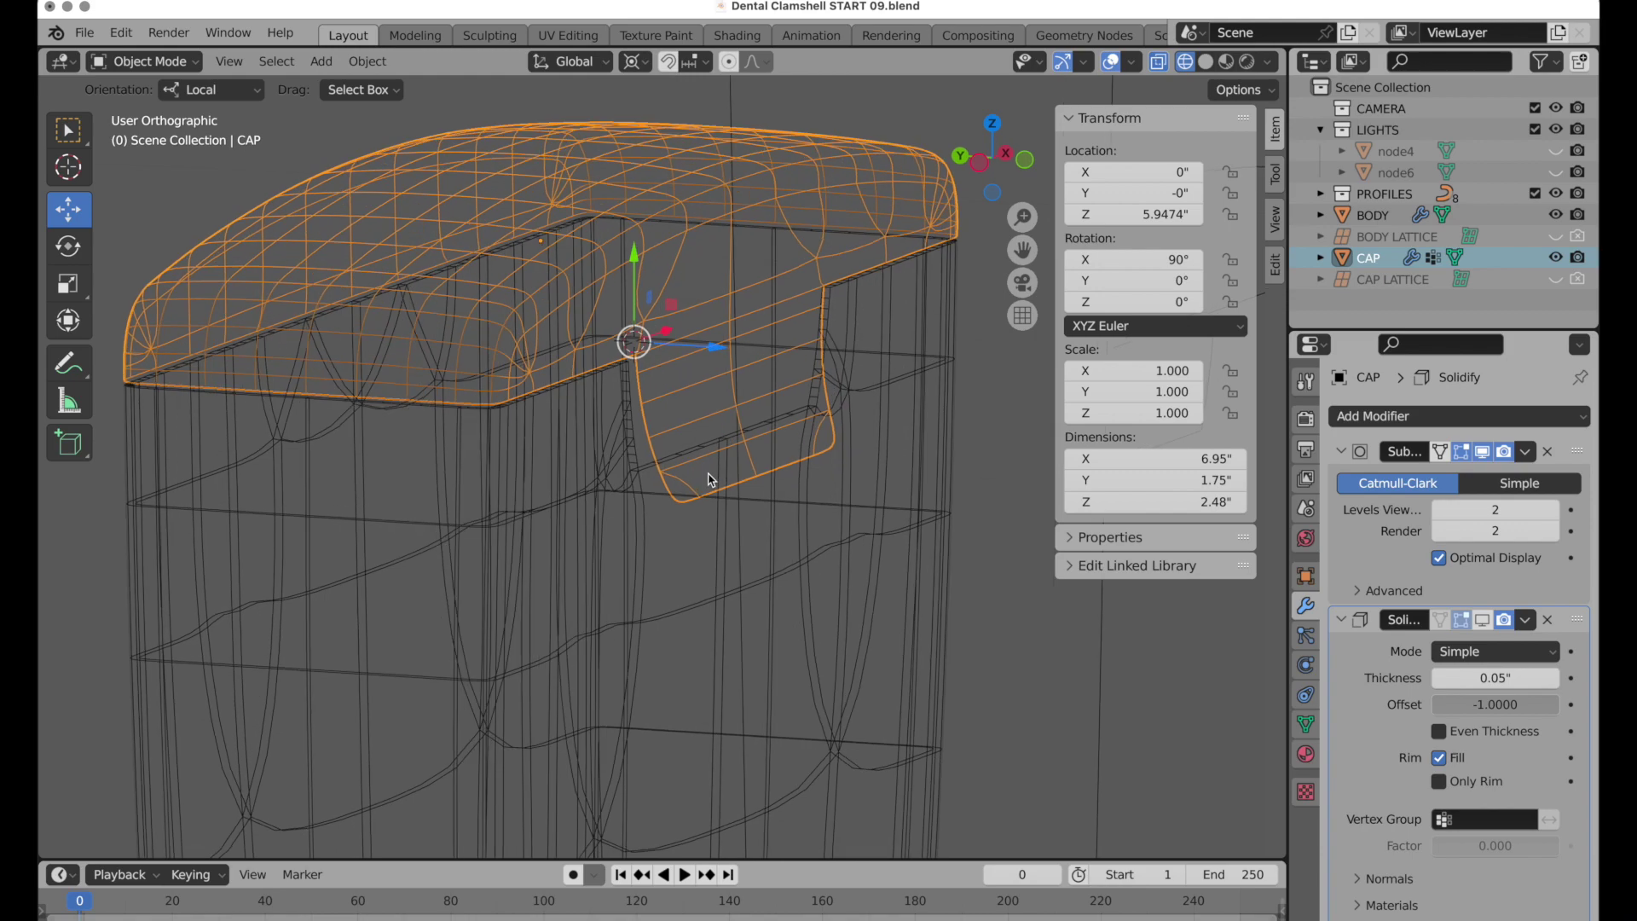
Display the CAP's Solidify thickness in opaque solid shading with X-ray off, then orbit to inspect.
click(1483, 622)
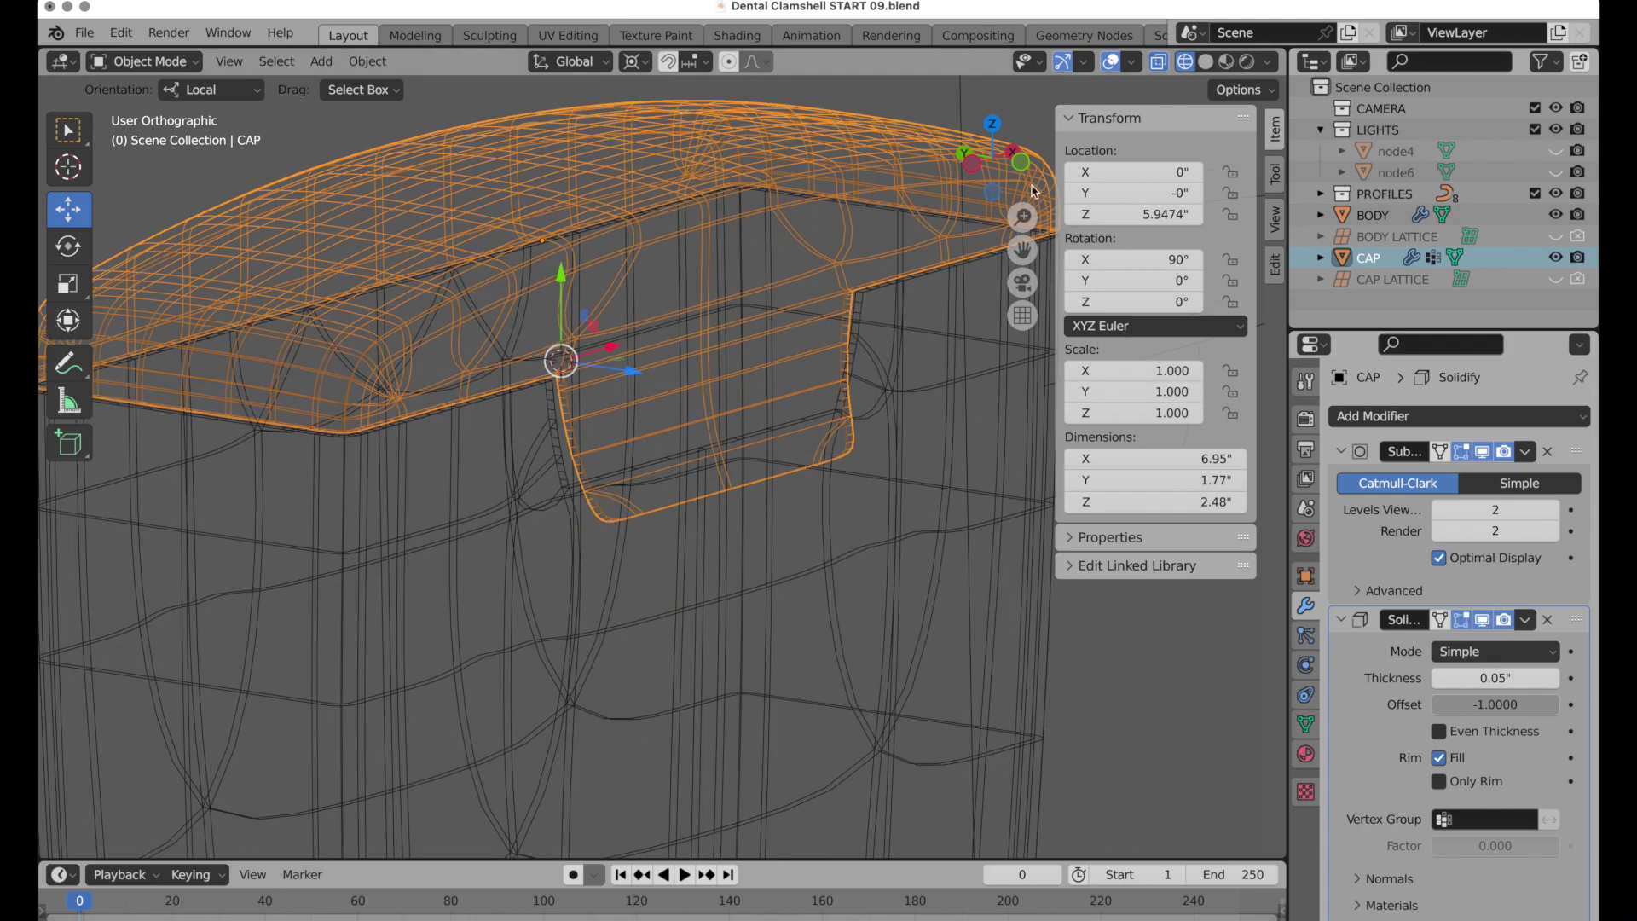
click(1206, 62)
middle_drag(931, 675, 917, 677)
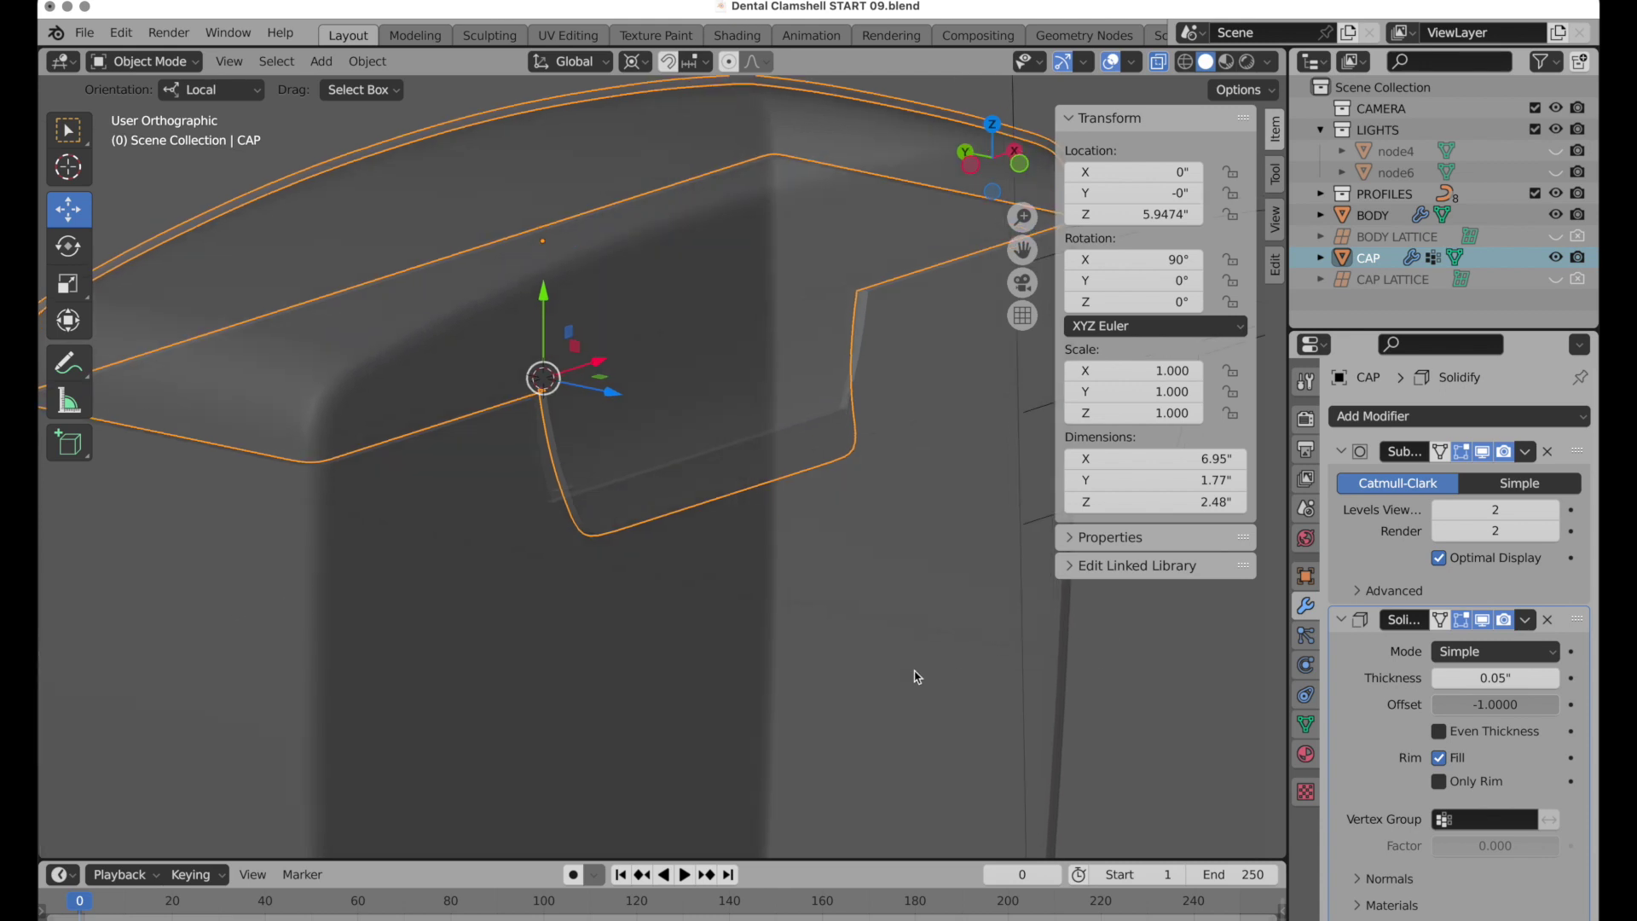
key(alt+z)
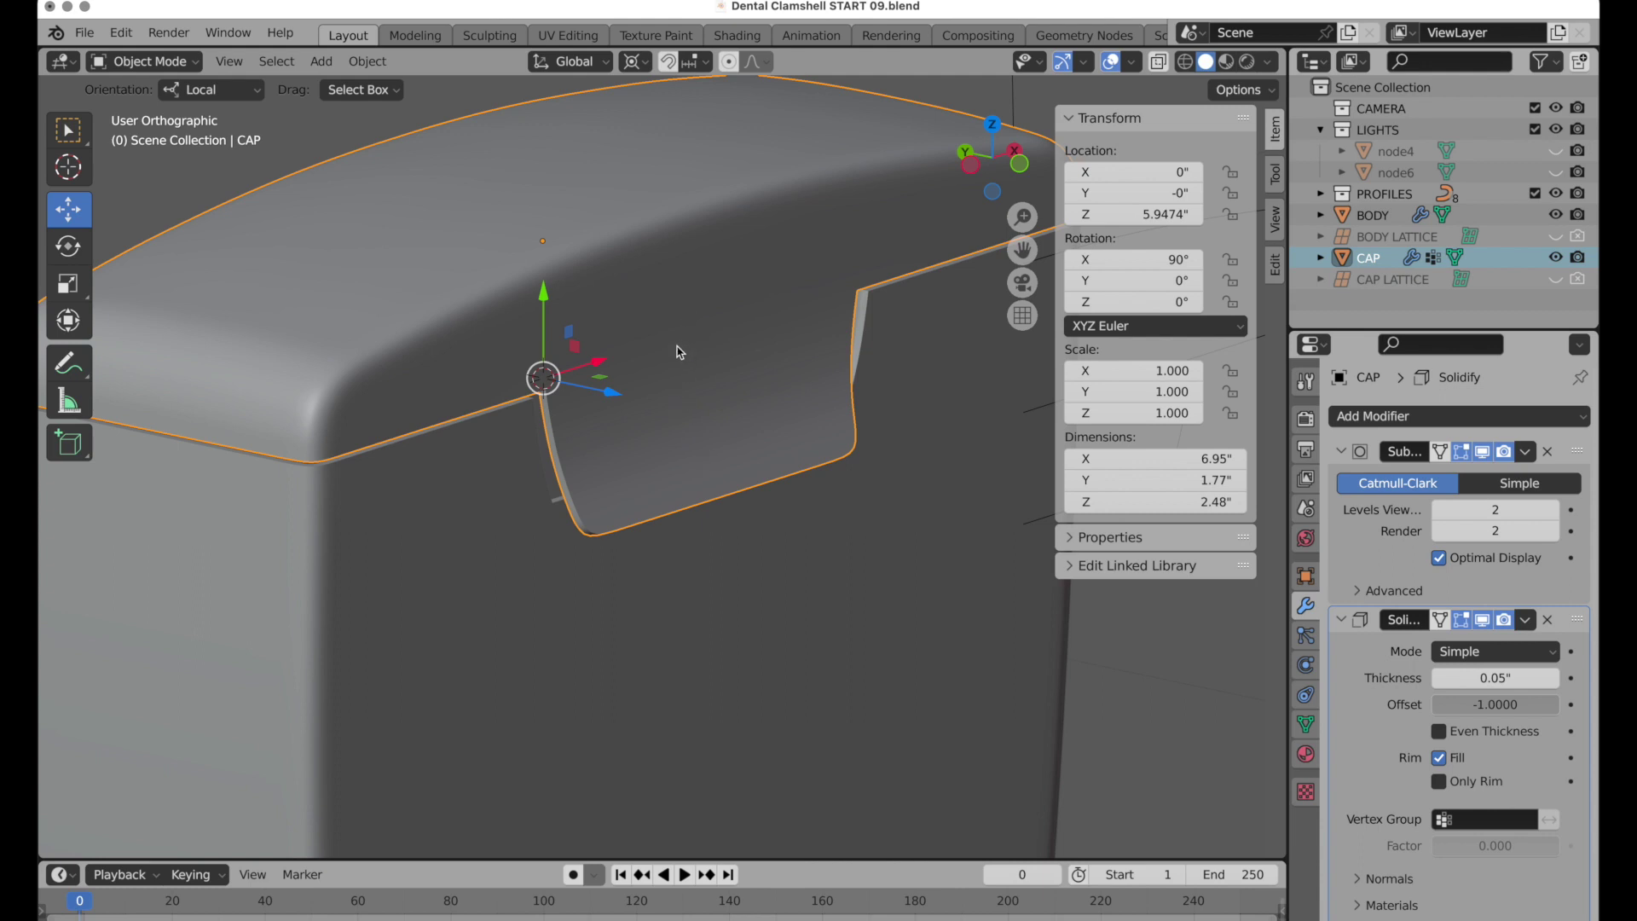
scroll(629, 443, down, 5)
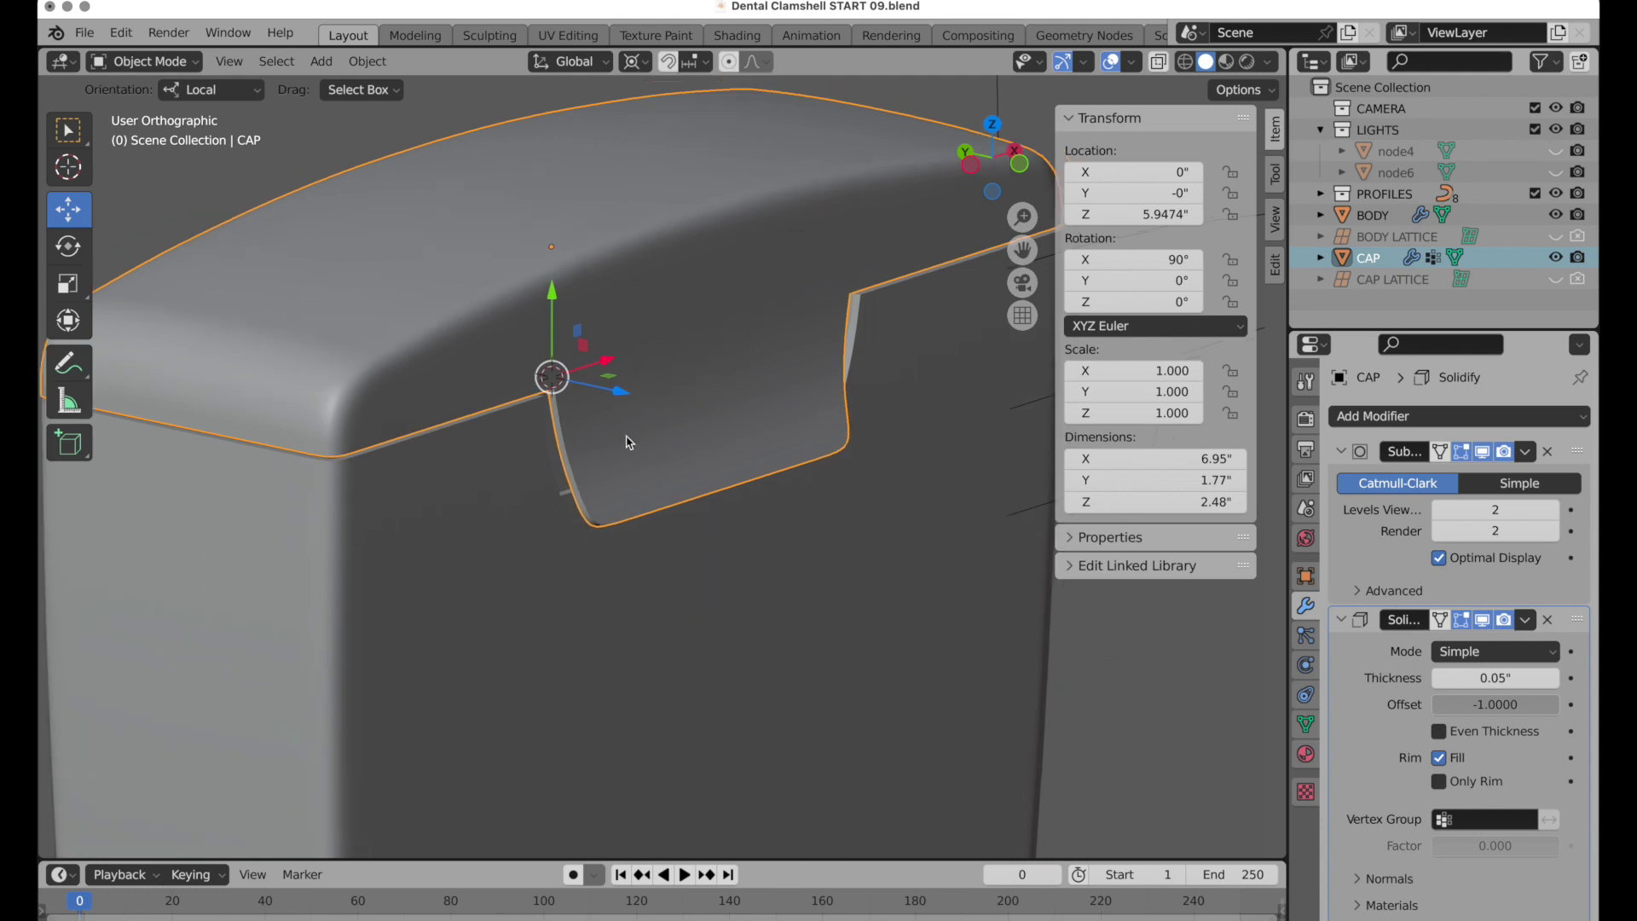
middle_drag(603, 483, 650, 417)
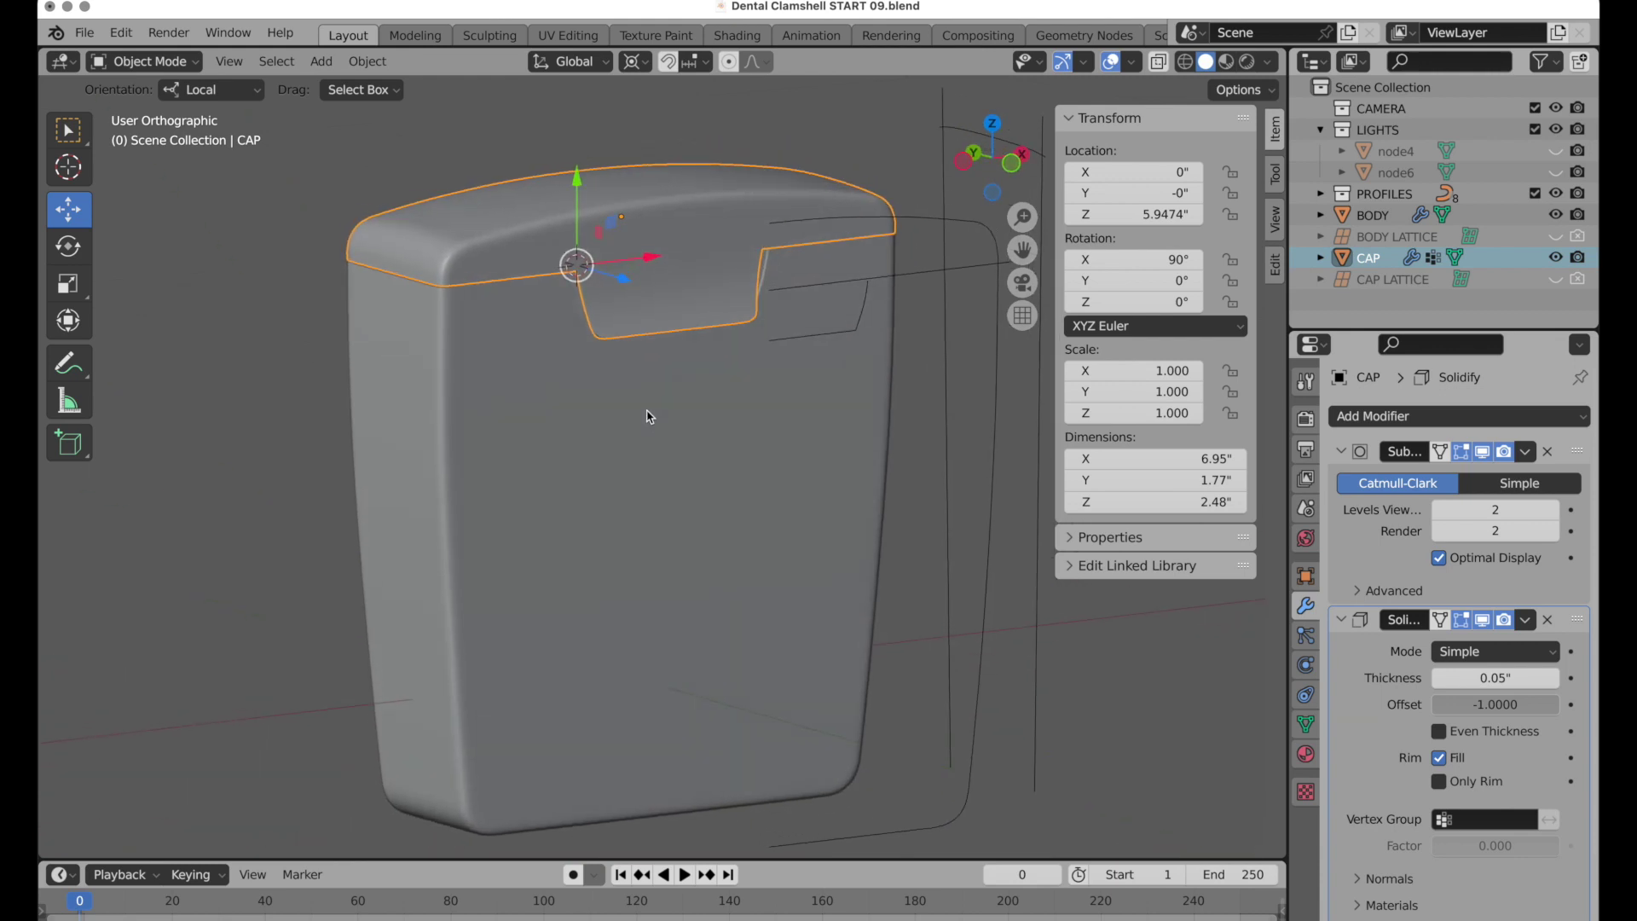